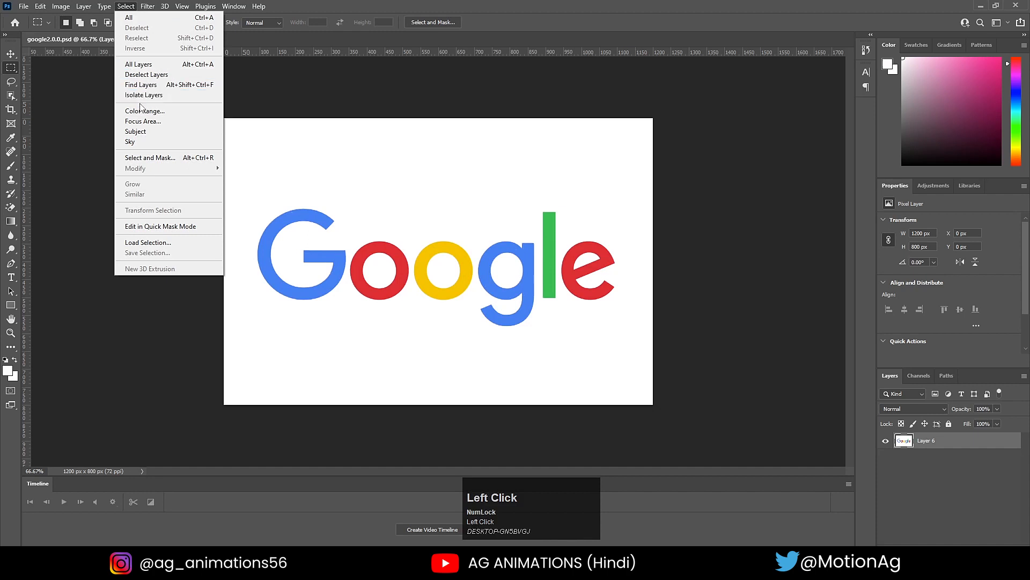
# Select the logo's white background with Color Range at a fuzziness of 180, delete it and clear the selection.
pyautogui.click(144, 111)
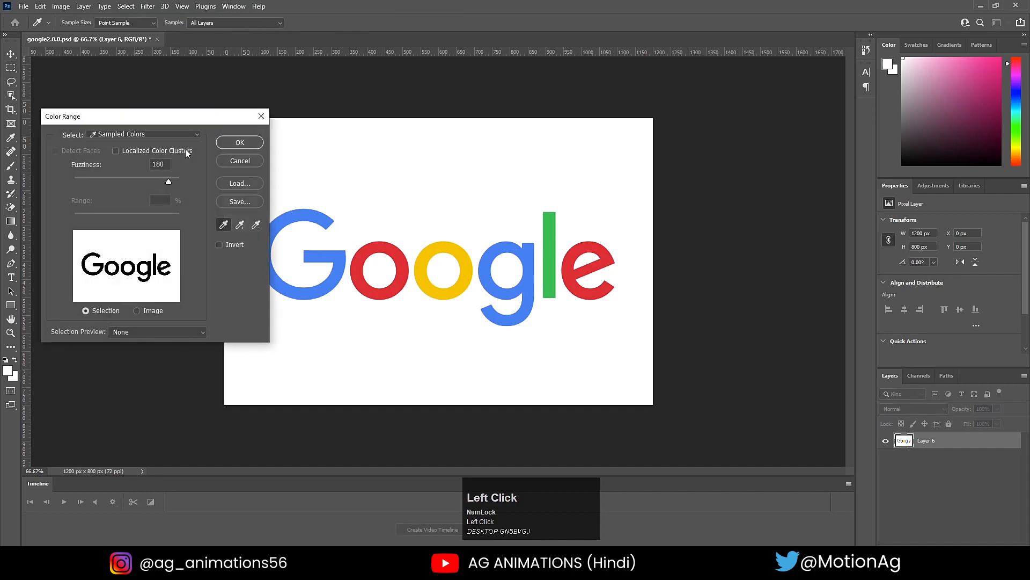
pyautogui.click(219, 224)
pyautogui.click(307, 191)
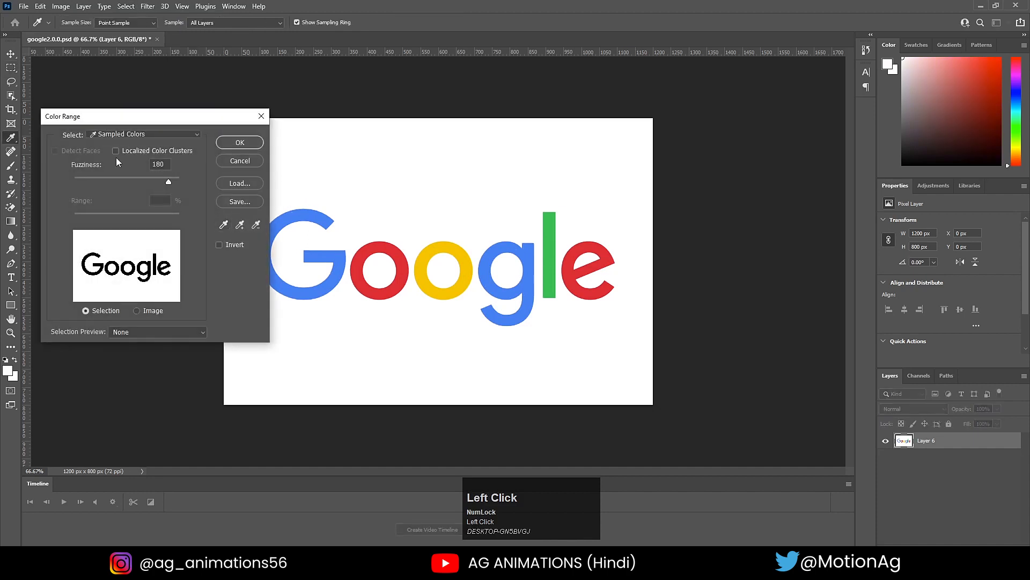
pyautogui.click(92, 179)
pyautogui.write('180')
pyautogui.click(180, 169)
pyautogui.click(237, 144)
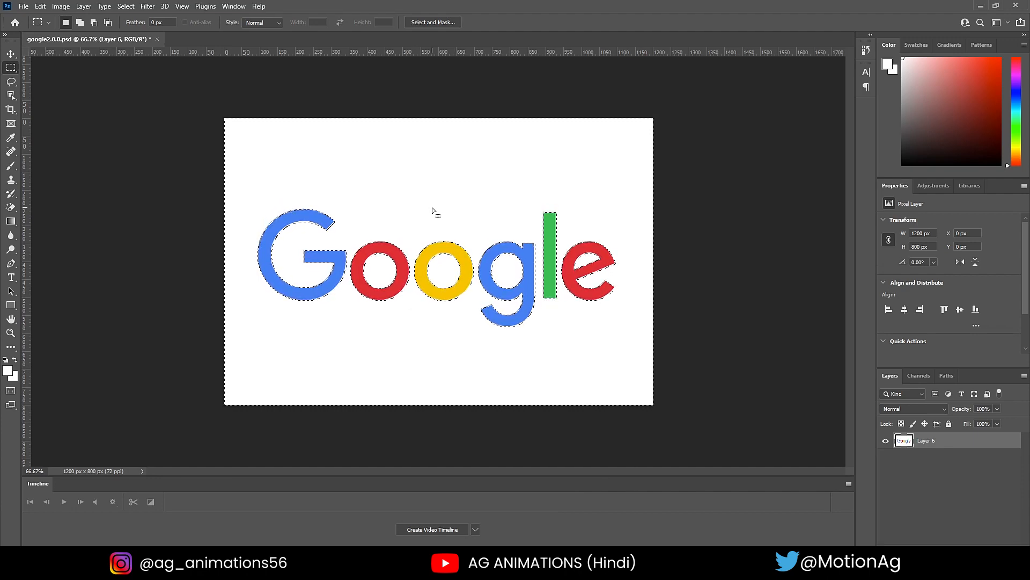
pyautogui.press('Delete')
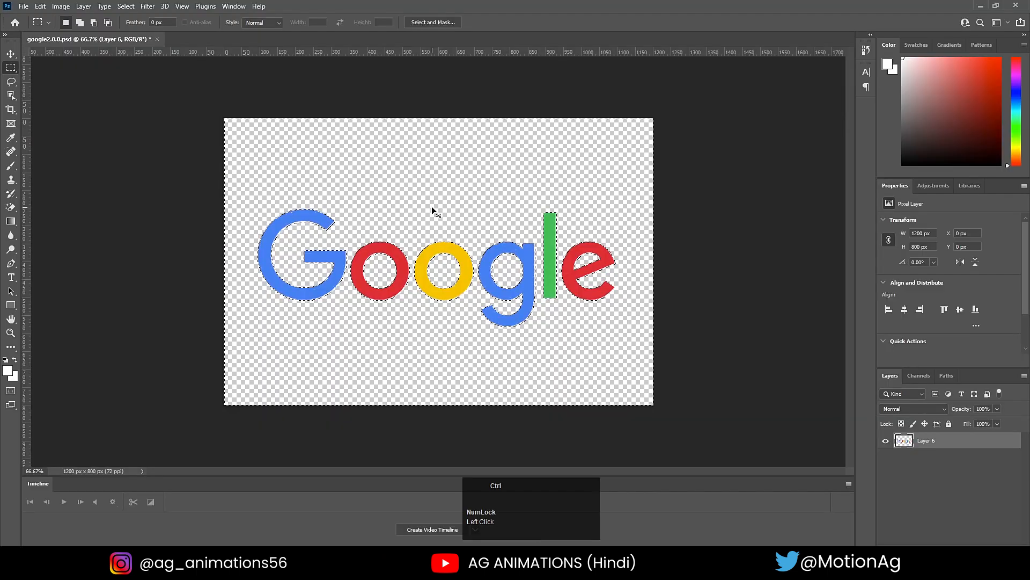
pyautogui.hotkey('ctrl', 'd')
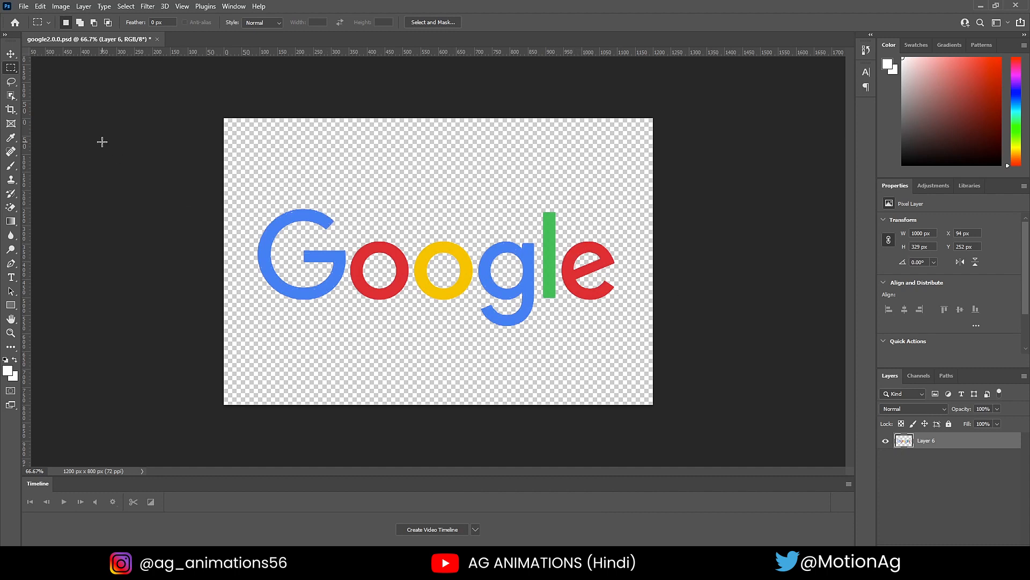
# Cut the capital G out with a rectangular marquee selection and paste it in place on a new layer.
pyautogui.click(11, 67)
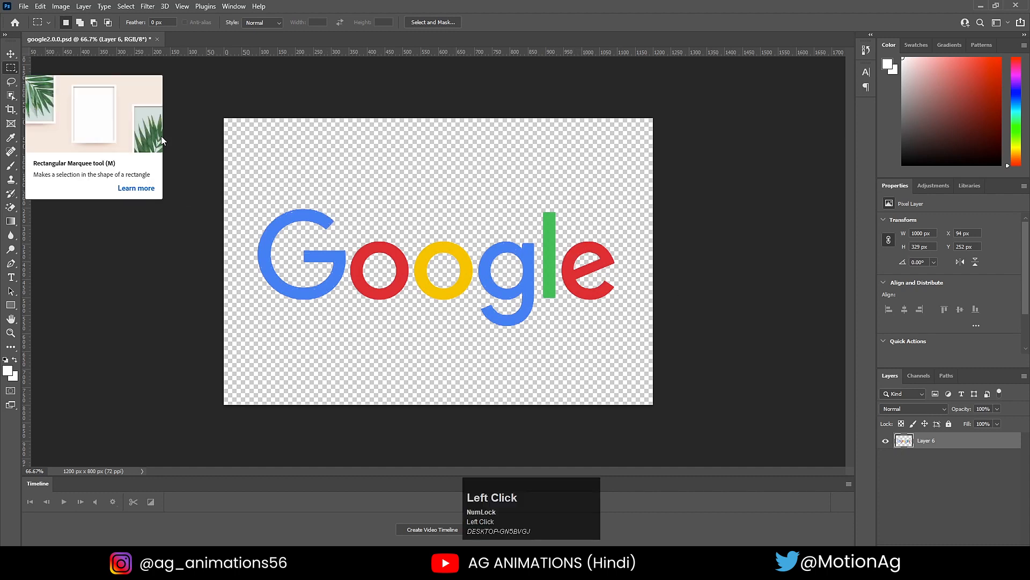
pyautogui.moveTo(246, 197); pyautogui.dragTo(350, 316)
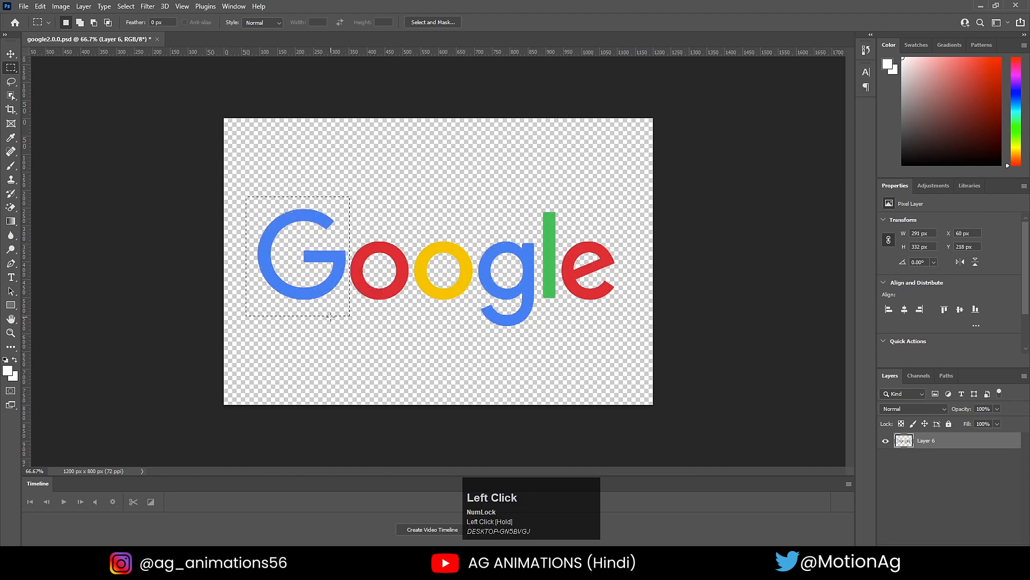
pyautogui.hotkey('ctrl', 'x')
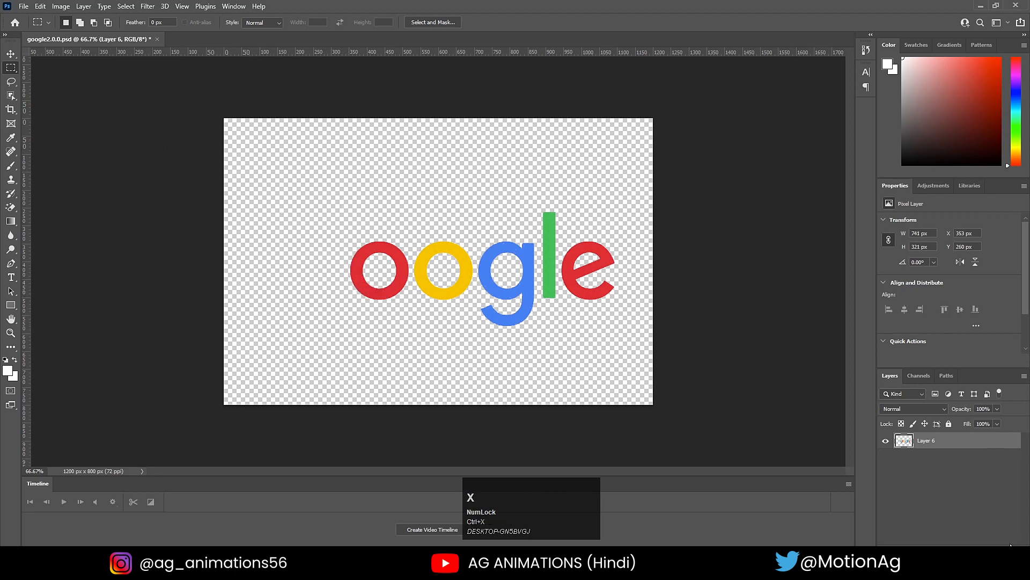
pyautogui.click(997, 549)
pyautogui.press('ctrl')
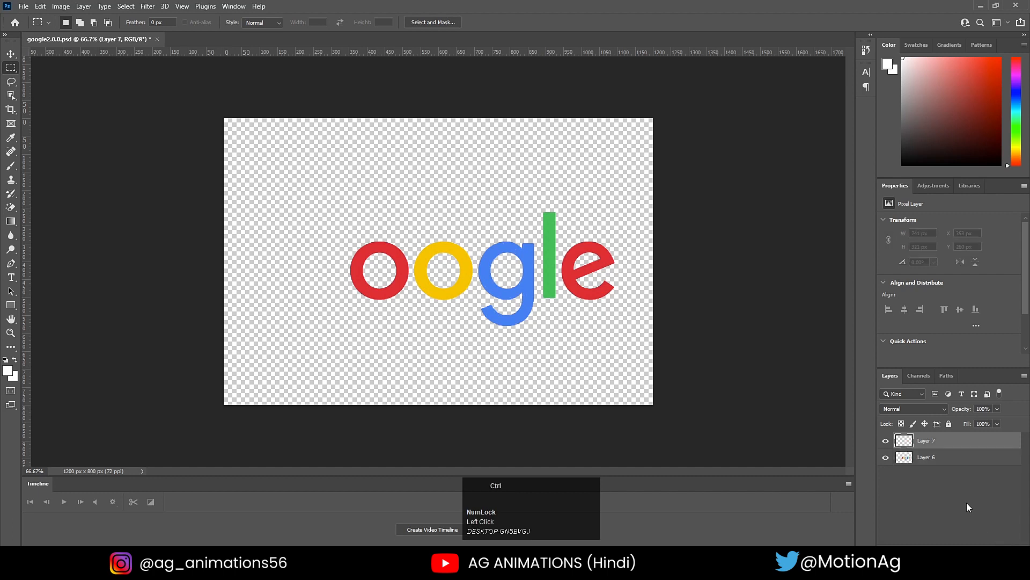
pyautogui.hotkey('ctrl', 'shift', 'v')
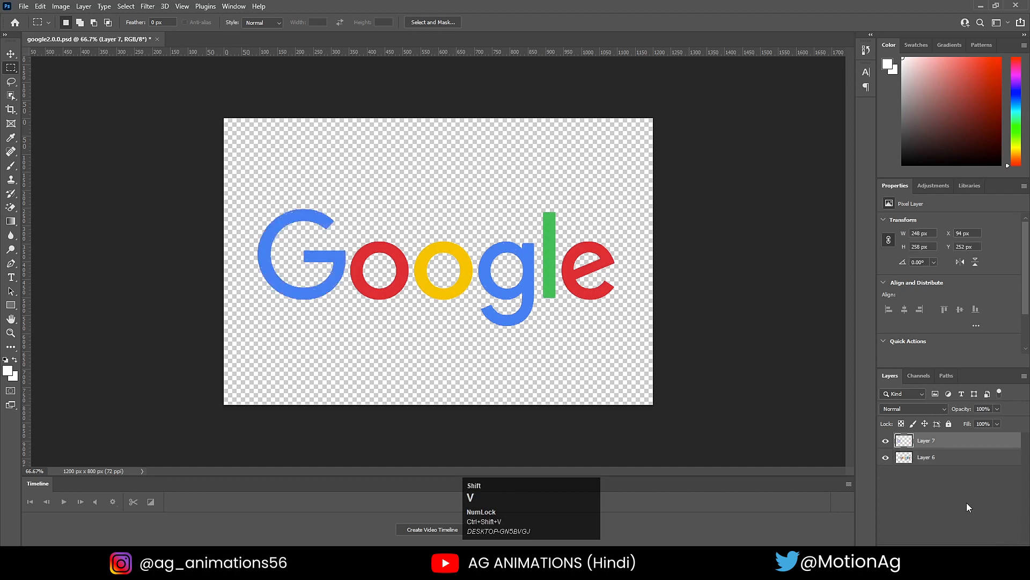
# Cut the red o from Layer 6 and paste it in place on its own new layer.
pyautogui.click(930, 456)
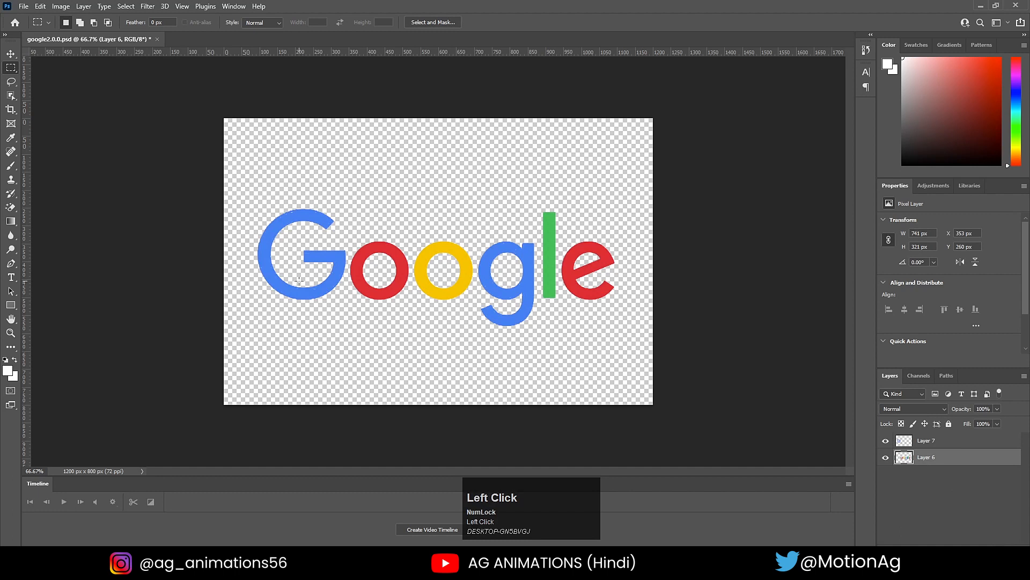
pyautogui.moveTo(348, 234); pyautogui.dragTo(411, 306)
pyautogui.hotkey('ctrl', 'x')
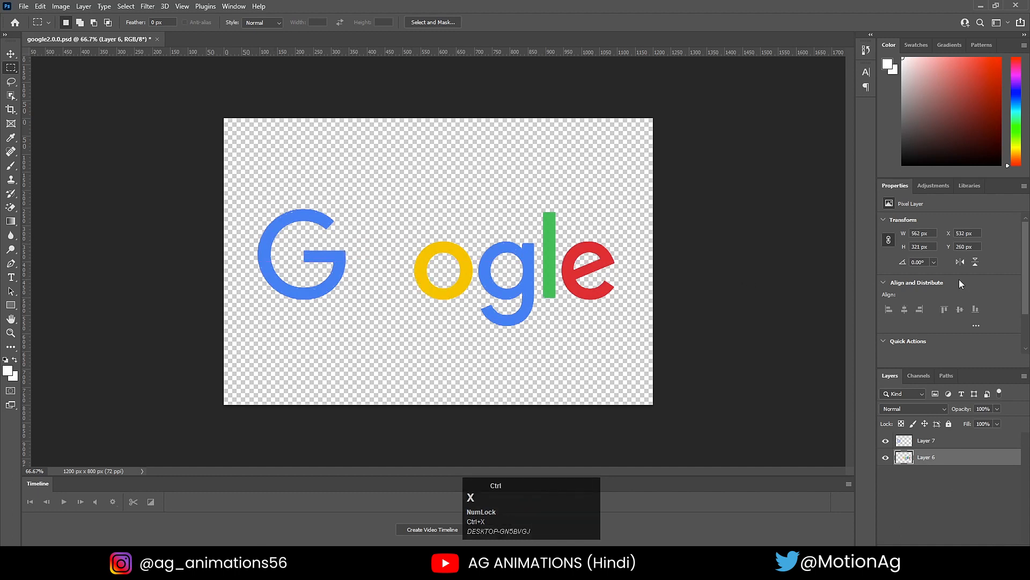
pyautogui.click(997, 550)
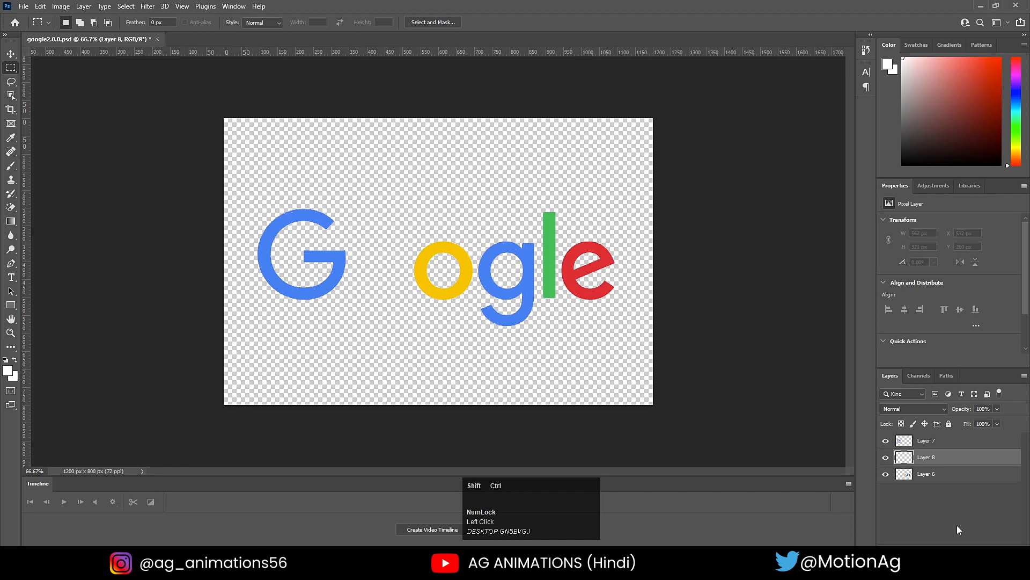
pyautogui.hotkey('ctrl', 'shift', 'v')
# Cut the yellow o from Layer 6 and paste it in place on its own new layer.
pyautogui.click(926, 473)
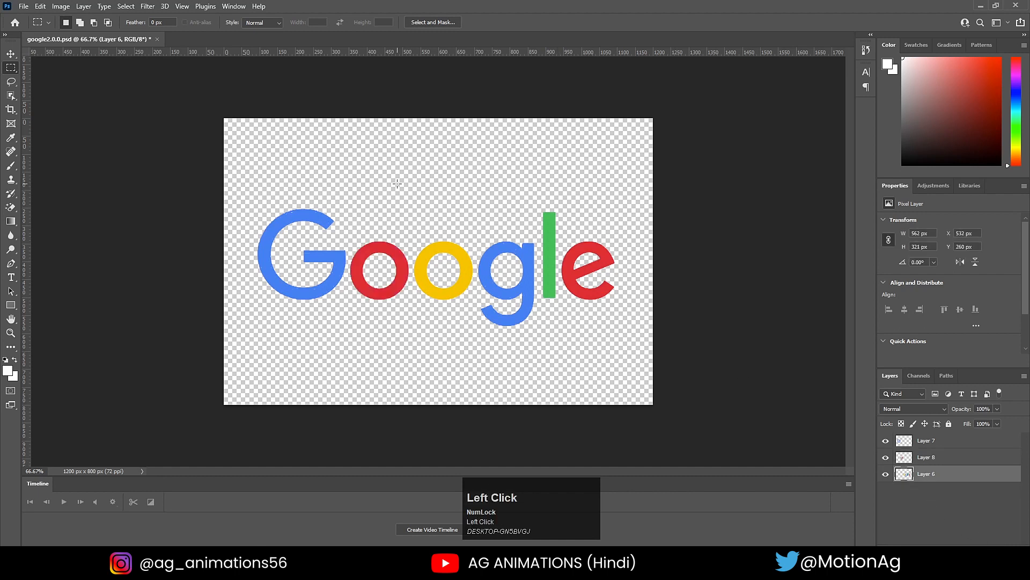
pyautogui.moveTo(406, 222); pyautogui.dragTo(474, 318)
pyautogui.hotkey('ctrl', 'x')
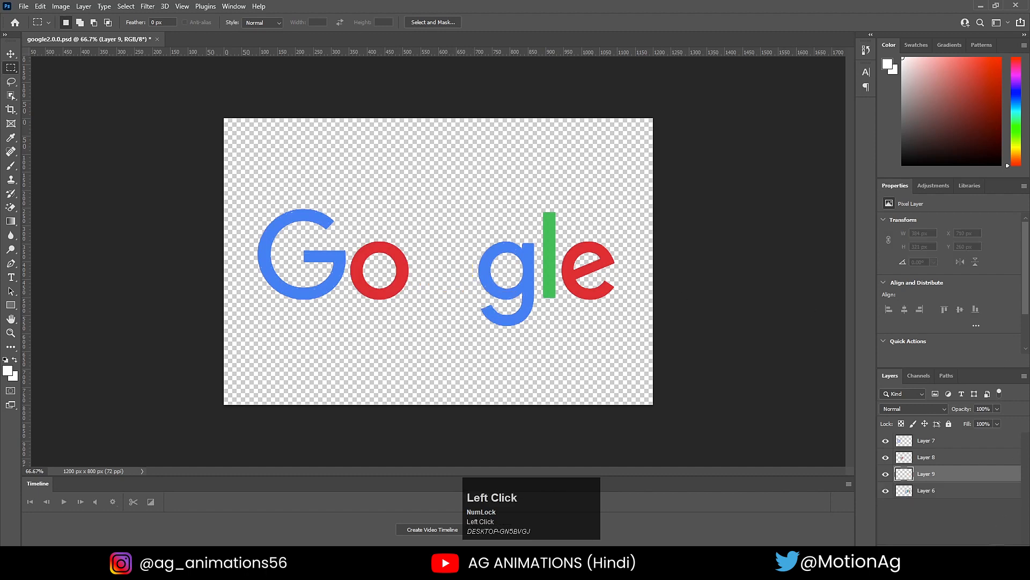
pyautogui.hotkey('ctrl', 'shift', 'v')
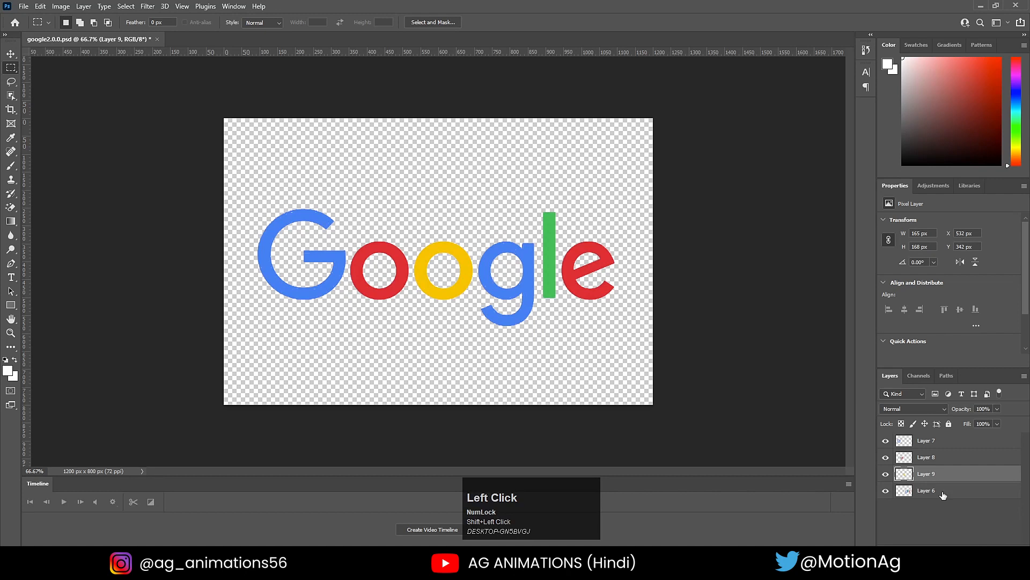
# Cut the lowercase blue g from Layer 6 and paste it in place on its own new layer.
pyautogui.click(943, 494)
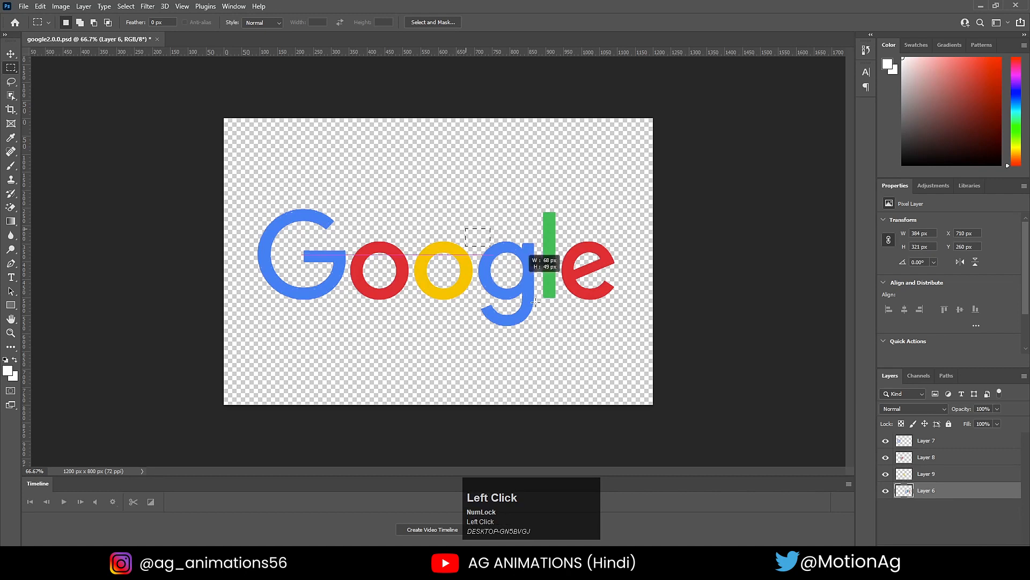
pyautogui.moveTo(471, 232); pyautogui.dragTo(539, 330)
pyautogui.hotkey('ctrl', 'x')
pyautogui.hotkey('ctrl', 'shift', 'v')
# Cut the green l from Layer 6 and paste it in place on its own new layer.
pyautogui.moveTo(516, 189); pyautogui.dragTo(569, 299)
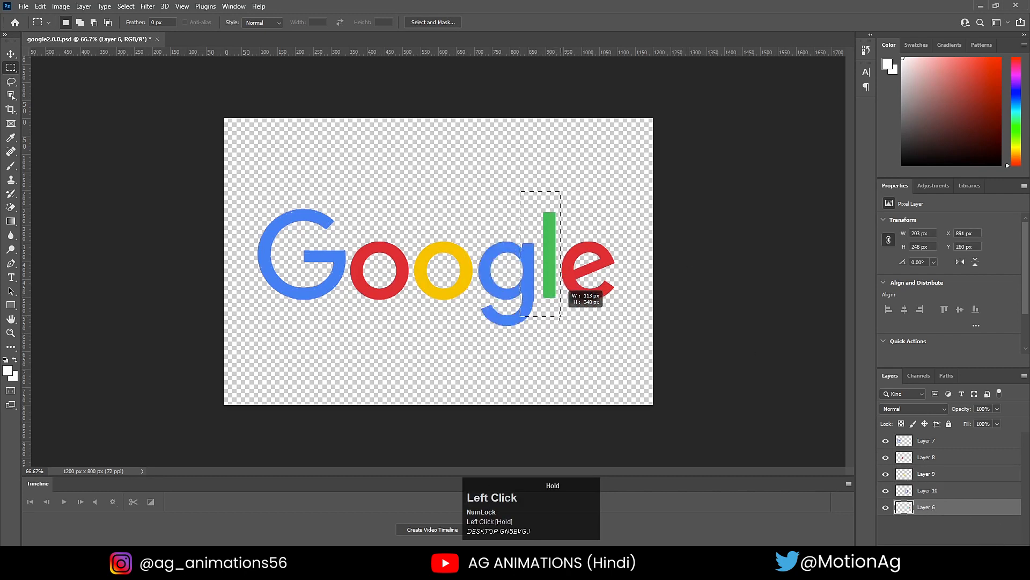
pyautogui.hotkey('ctrl', 'x')
pyautogui.hotkey('ctrl', 'shift', 'v')
# Hide the separated letter layers, then cut the red e from Layer 6 and paste it in place on a new layer.
pyautogui.moveTo(885, 440); pyautogui.dragTo(896, 506)
pyautogui.click(886, 524)
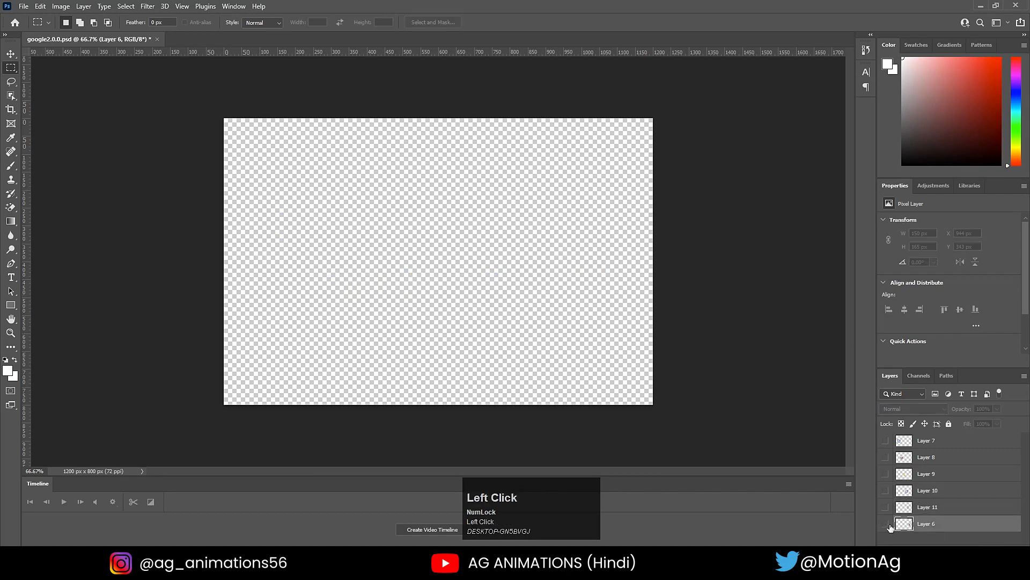
pyautogui.click(886, 524)
pyautogui.moveTo(538, 219); pyautogui.dragTo(623, 317)
pyautogui.hotkey('ctrl', 'x')
pyautogui.hotkey('ctrl', 'shift', 'v')
# Delete the emptied Layer 6.
pyautogui.scroll(-1, 939, 534)
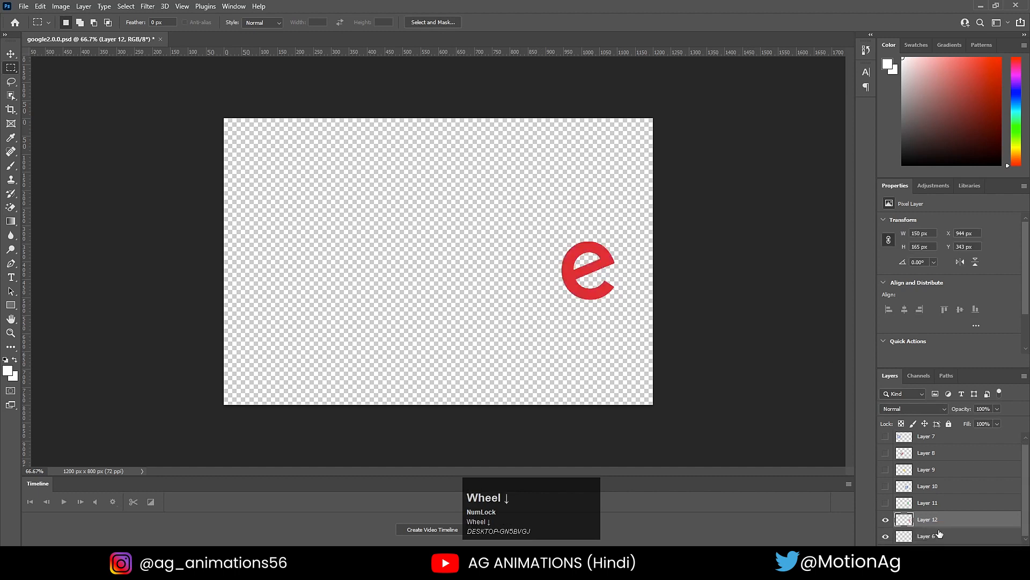
pyautogui.click(938, 535)
pyautogui.click(1014, 549)
pyautogui.click(465, 211)
# Make all hidden letter layers visible again and save the PSD file.
pyautogui.moveTo(885, 506); pyautogui.dragTo(885, 440)
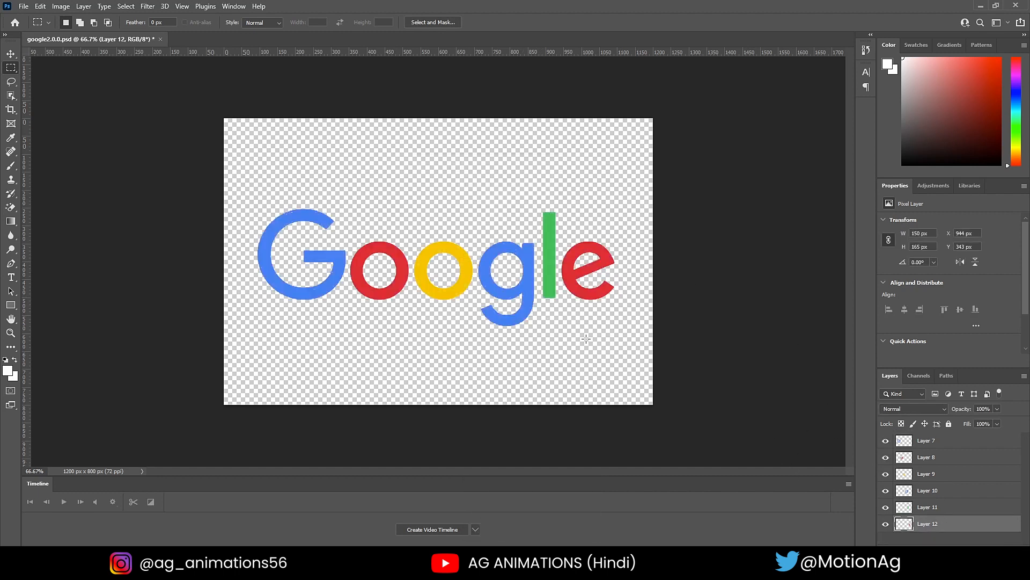
pyautogui.hotkey('ctrl', 's')
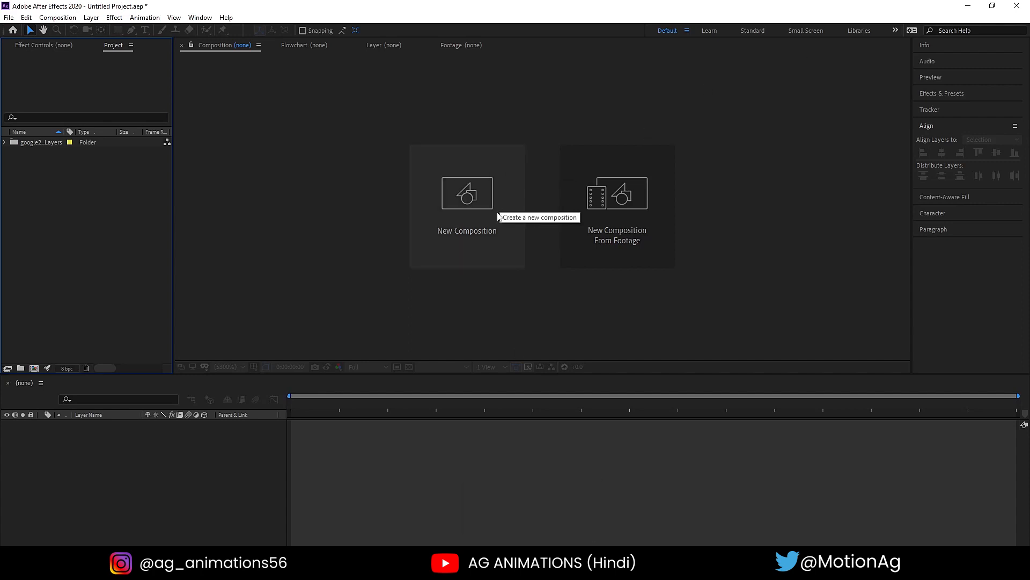
# In After Effects, create a composition named Main Logo Animation at 1920 x 1080 px, 30 fps, with a 30-second duration.
pyautogui.click(476, 220)
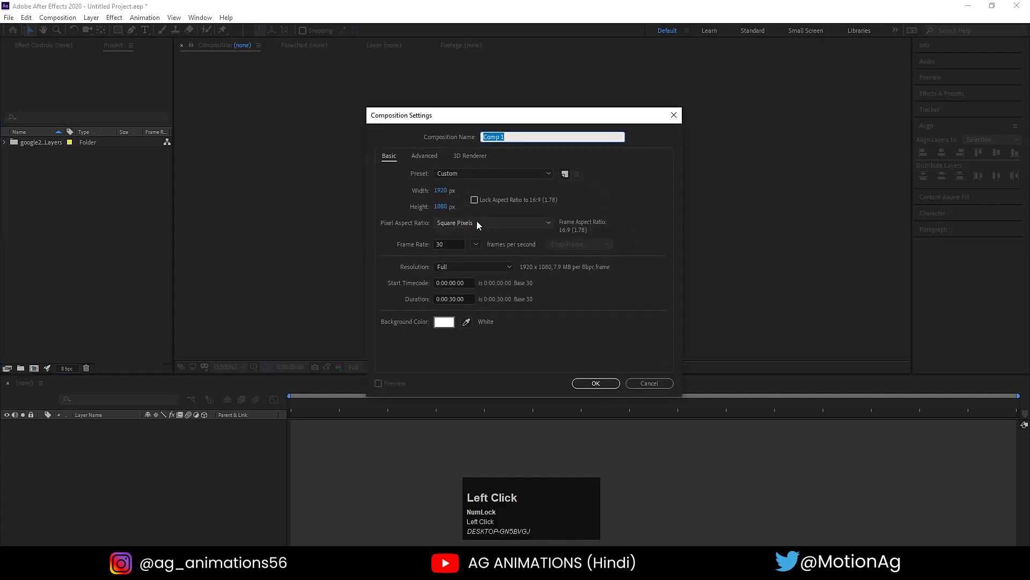
pyautogui.write('Main L')
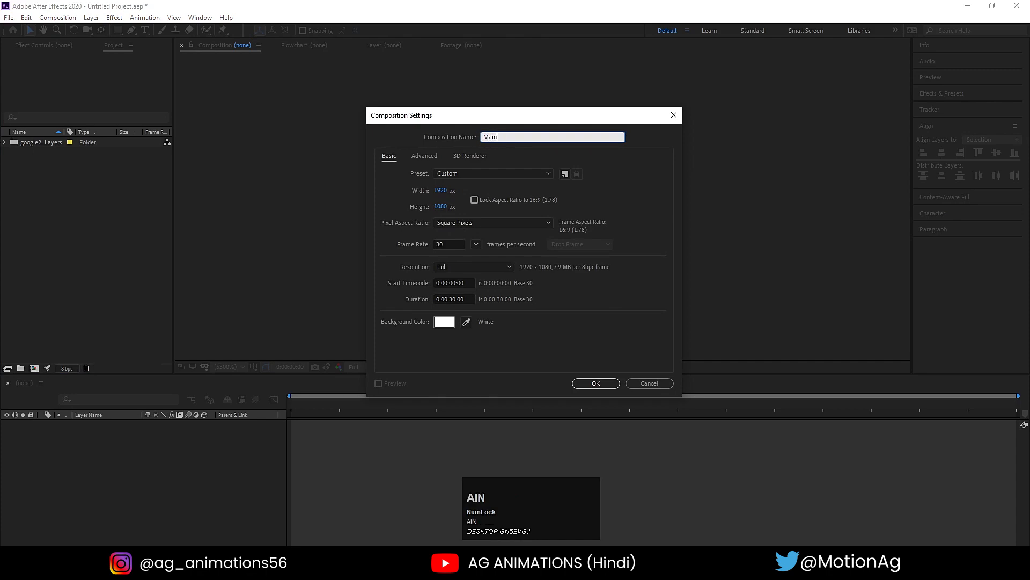
pyautogui.write('ogo ANima')
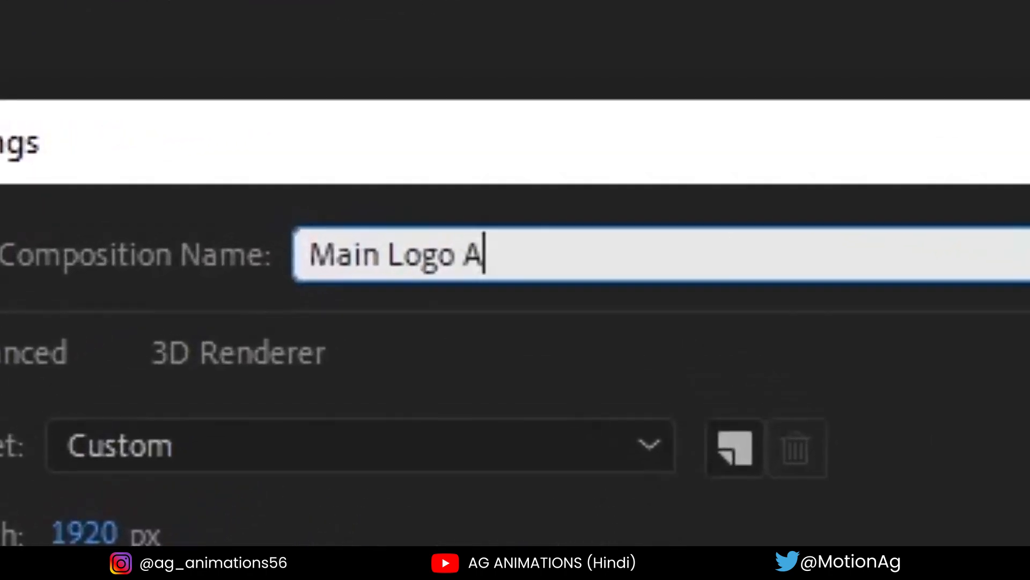
pyautogui.write('tion')
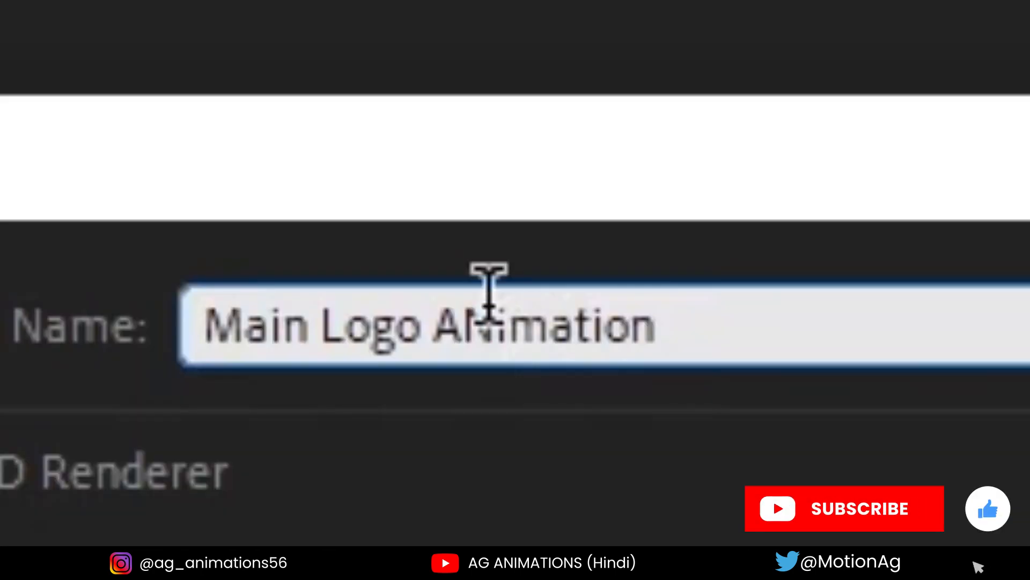
pyautogui.click(489, 322)
pyautogui.press('BackSpace')
pyautogui.write('n')
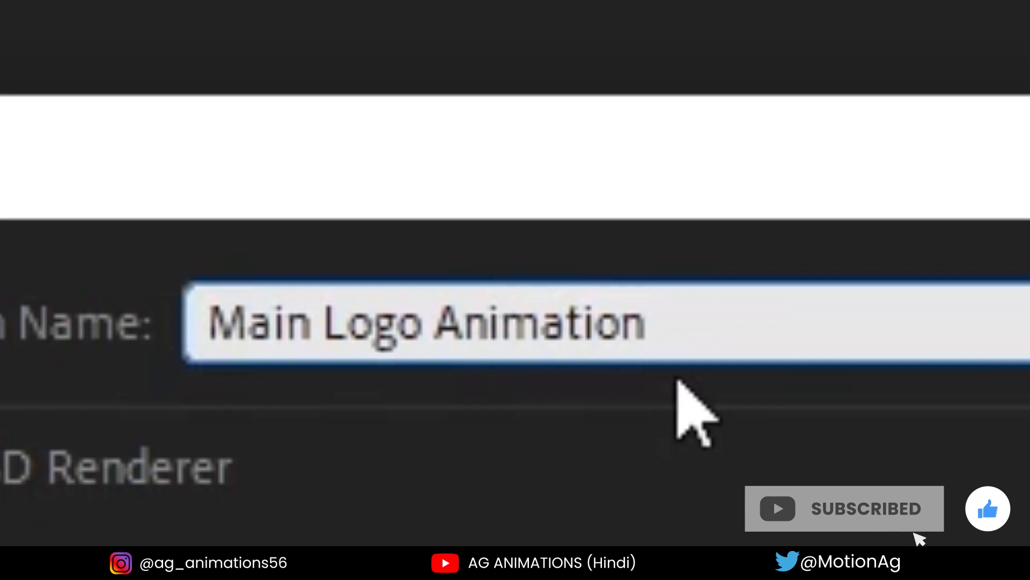
pyautogui.click(139, 486)
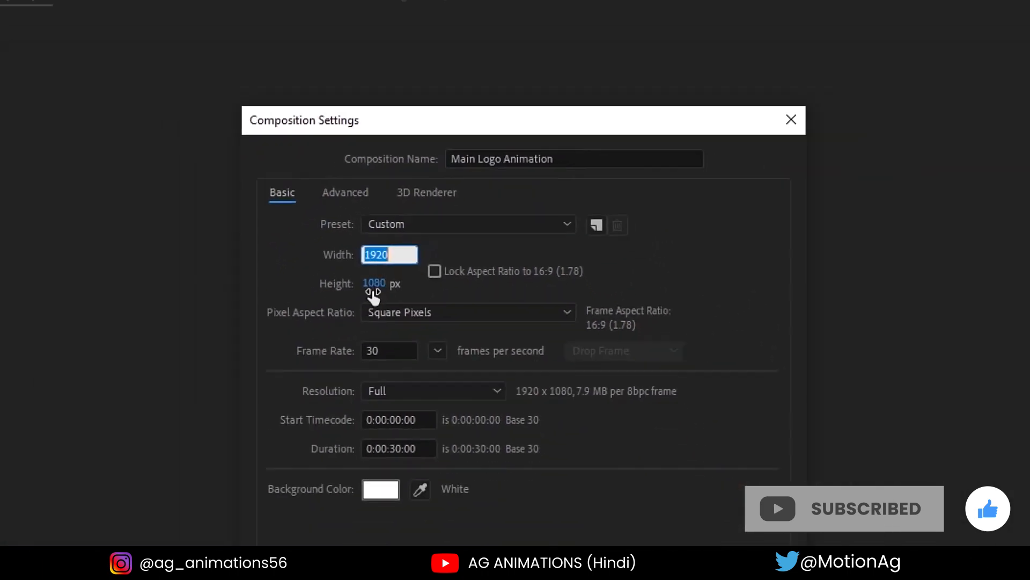
pyautogui.click(448, 207)
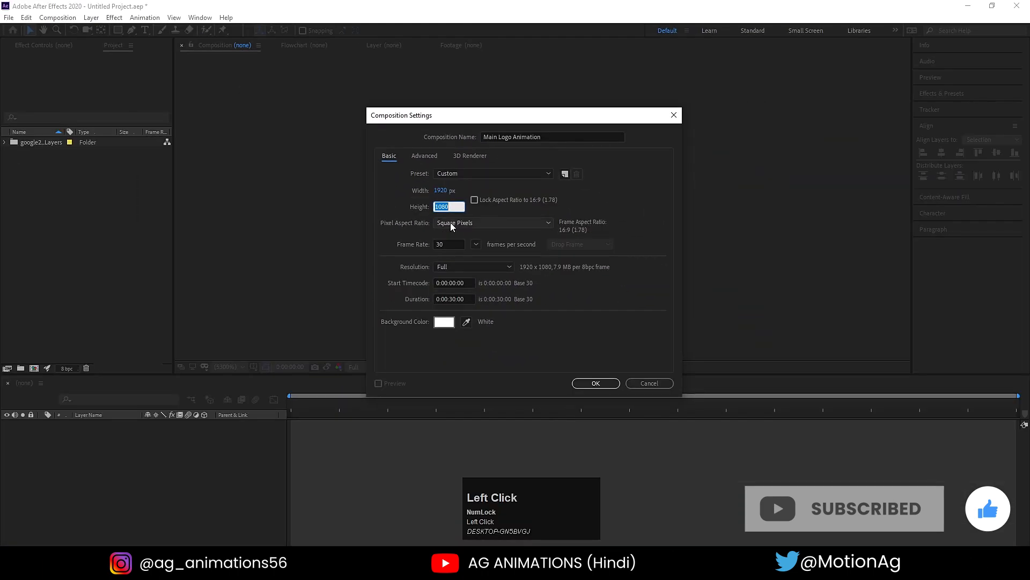
pyautogui.click(451, 244)
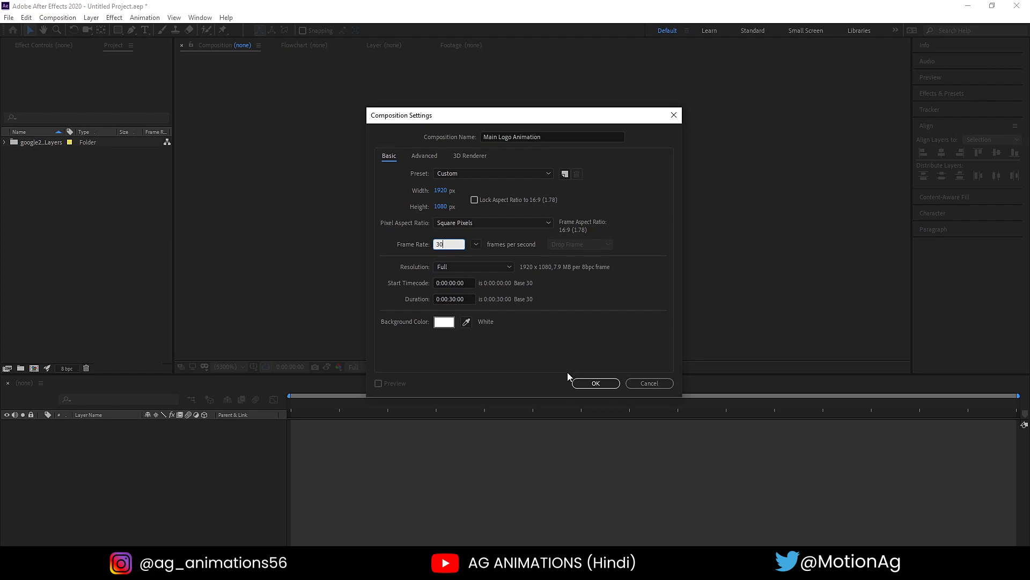
pyautogui.click(579, 383)
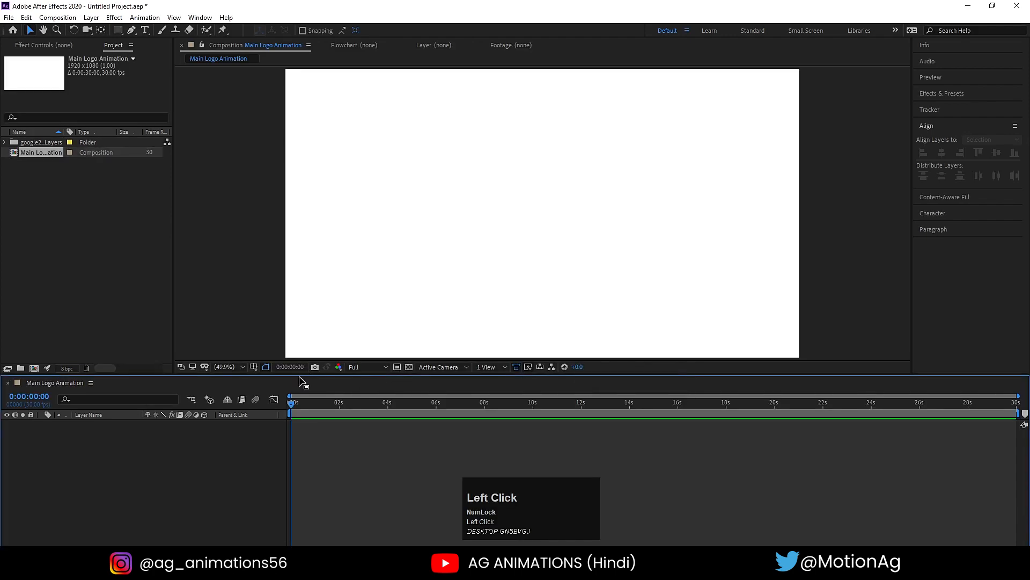
# Turn on the Title/Action Safe guides in the composition view.
pyautogui.click(254, 368)
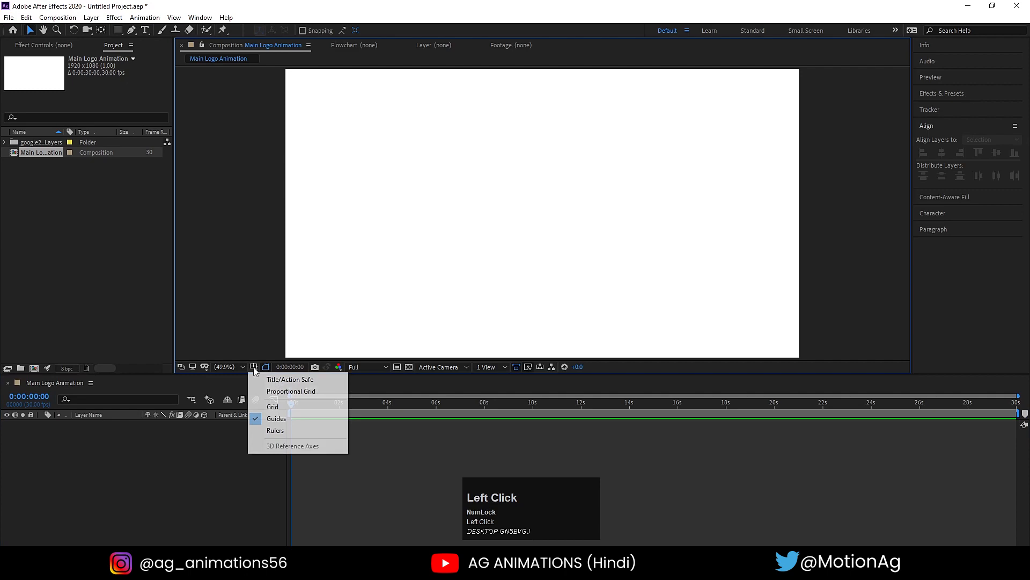
pyautogui.click(280, 381)
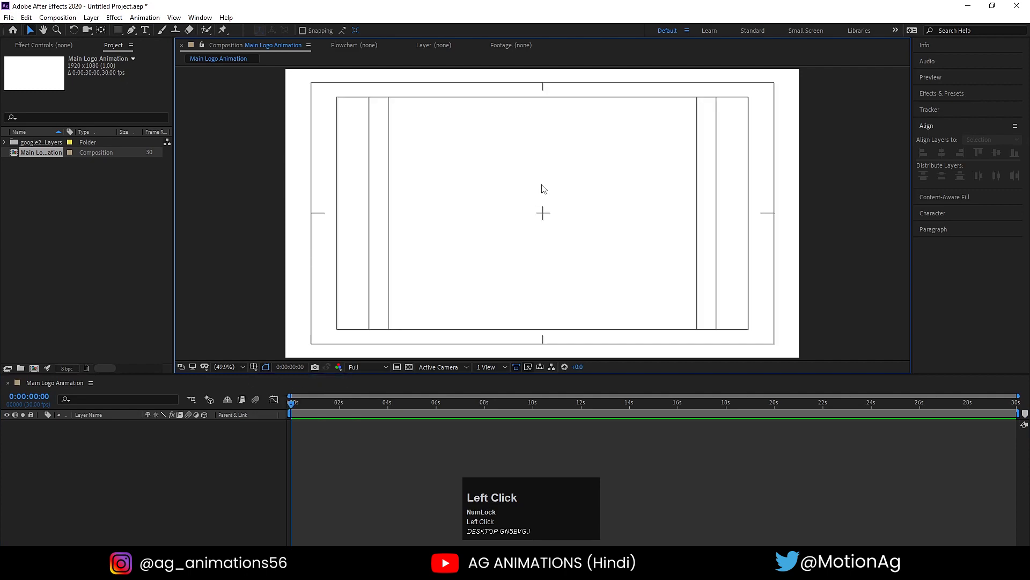
# Import google2.0.0.psd as Composition - Retain Layer Sizes with editable layer styles.
pyautogui.hotkey('ctrl', 'i')
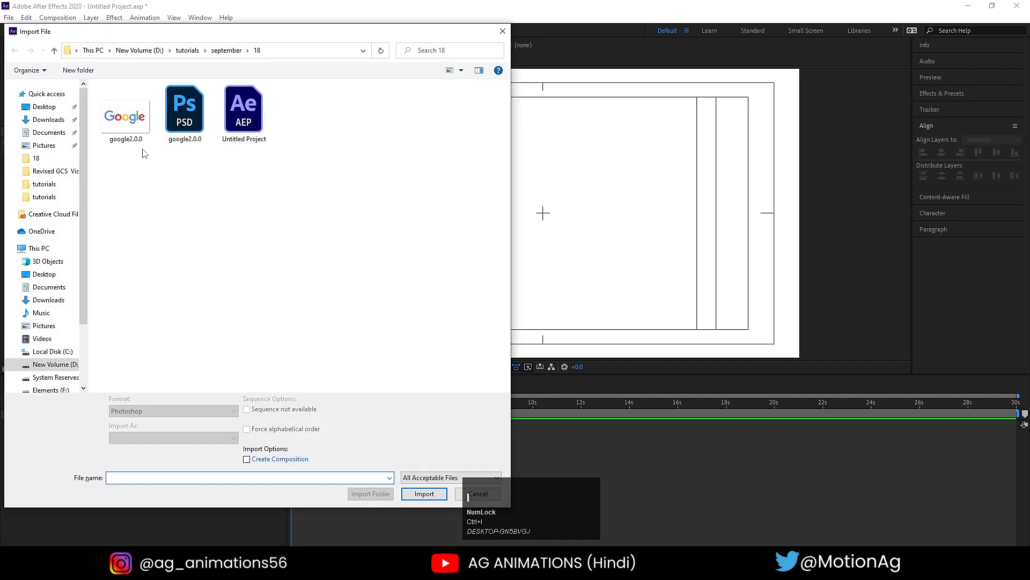
pyautogui.click(201, 123)
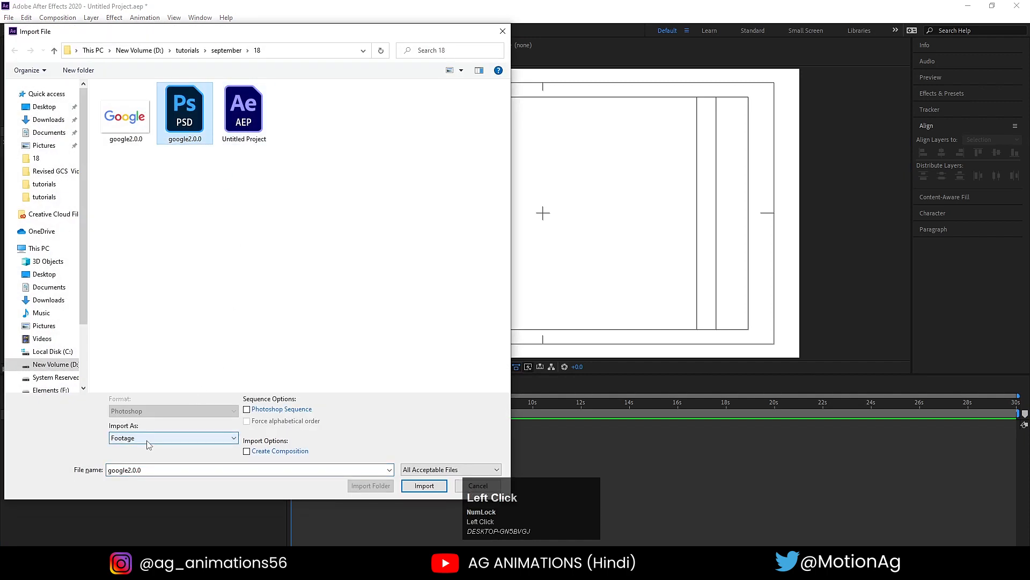
pyautogui.click(147, 439)
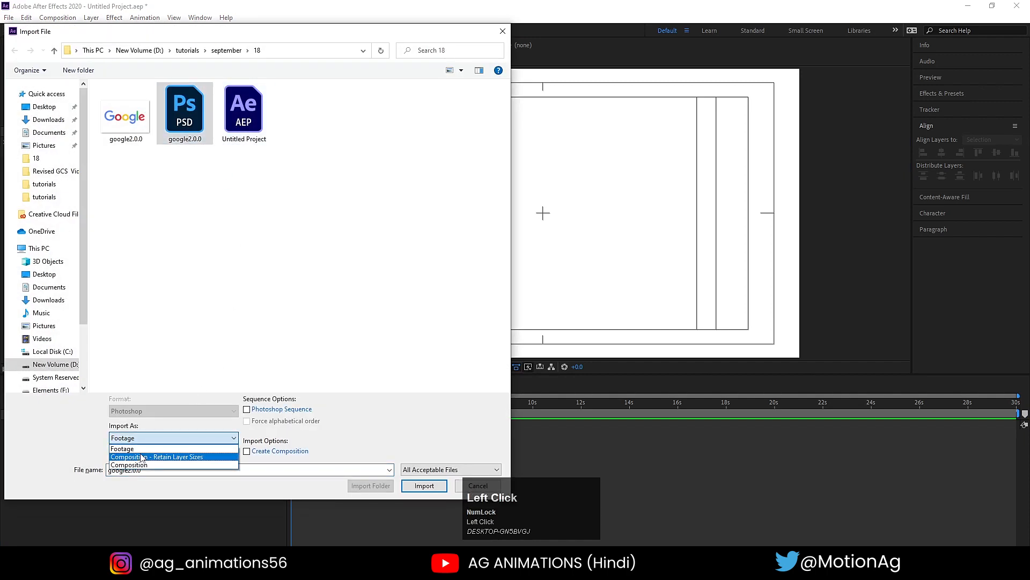
pyautogui.click(142, 457)
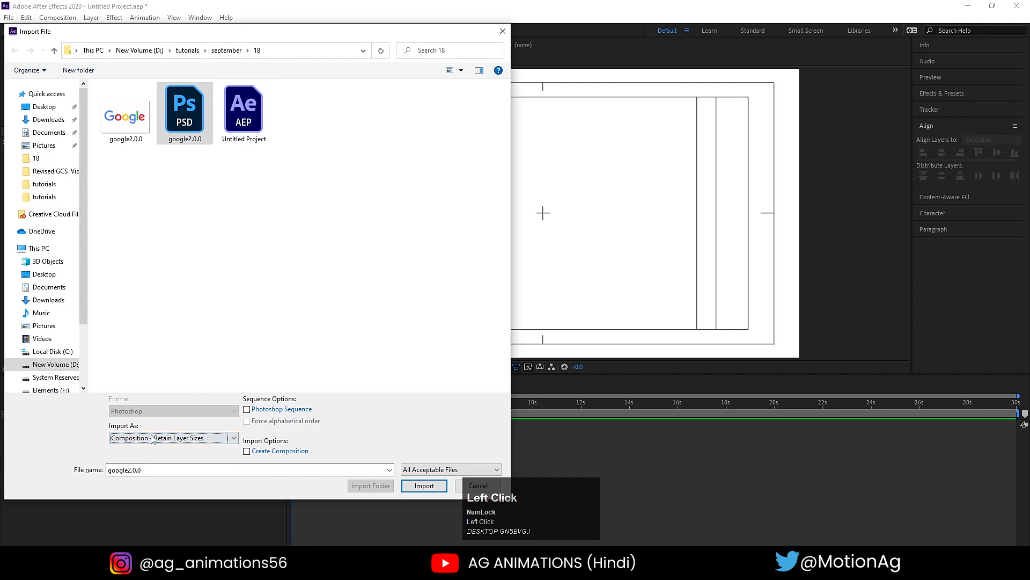
pyautogui.click(407, 487)
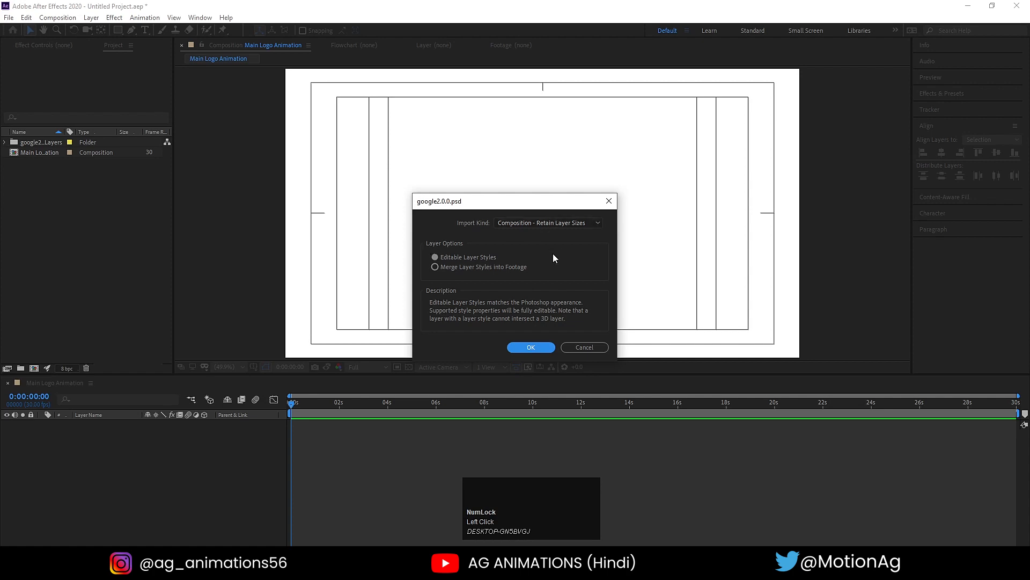
pyautogui.click(527, 348)
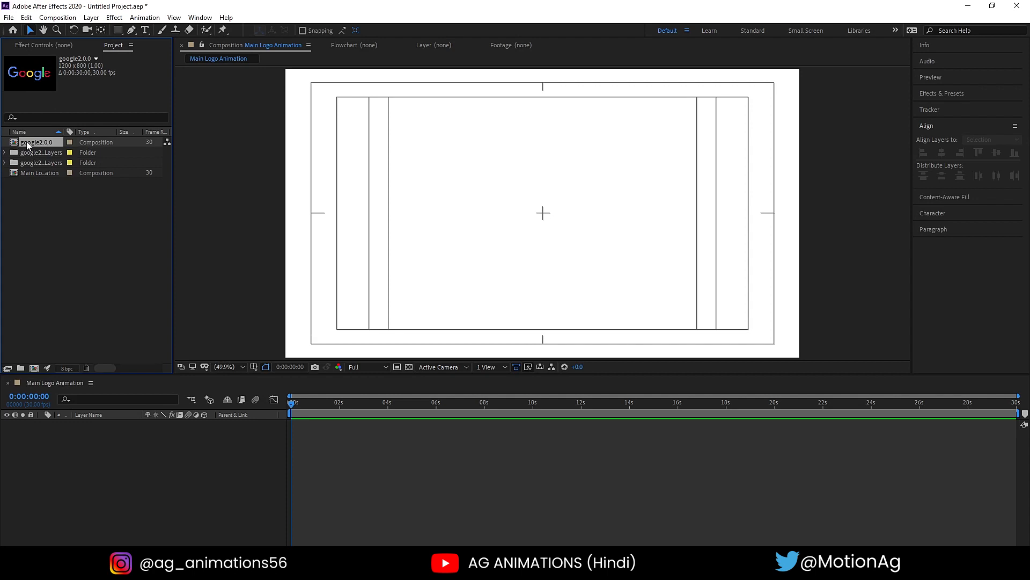
# Copy all six letter layers from the google2.0.0 composition into Main Logo Animation and move them together to the middle of the frame.
pyautogui.doubleClick(32, 142)
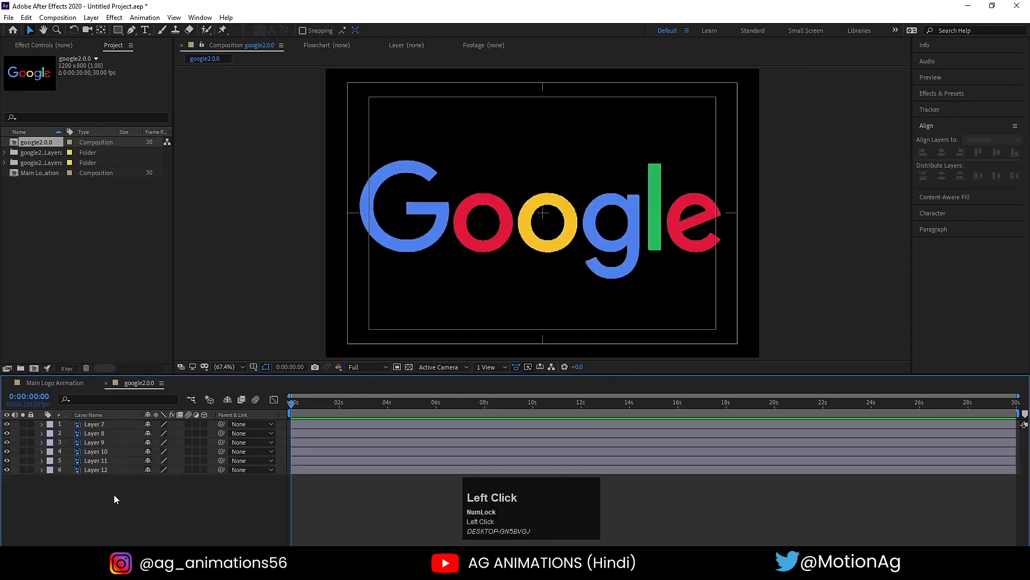
pyautogui.hotkey('ctrl', 'a')
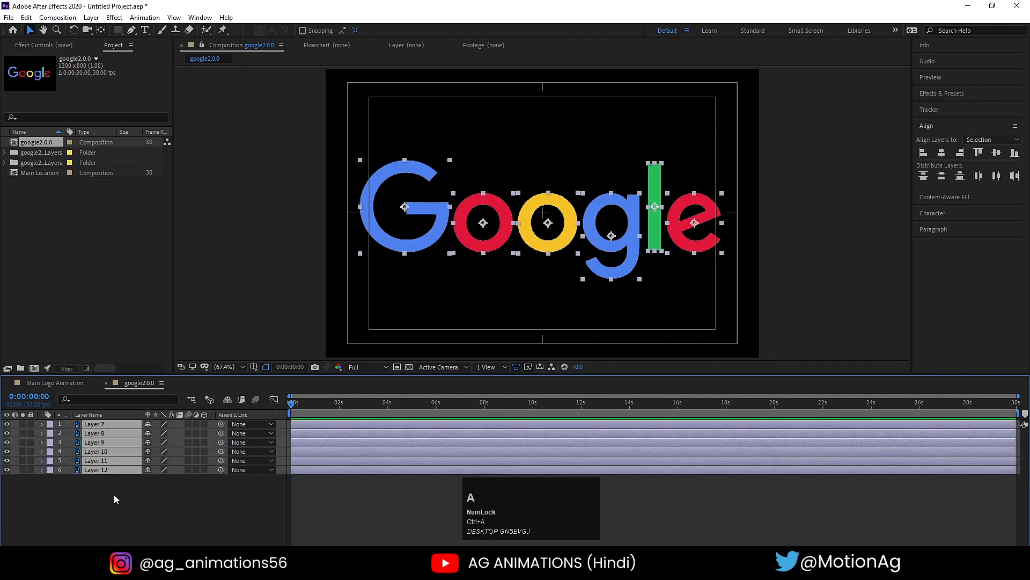
pyautogui.click(54, 382)
pyautogui.hotkey('ctrl', 'v')
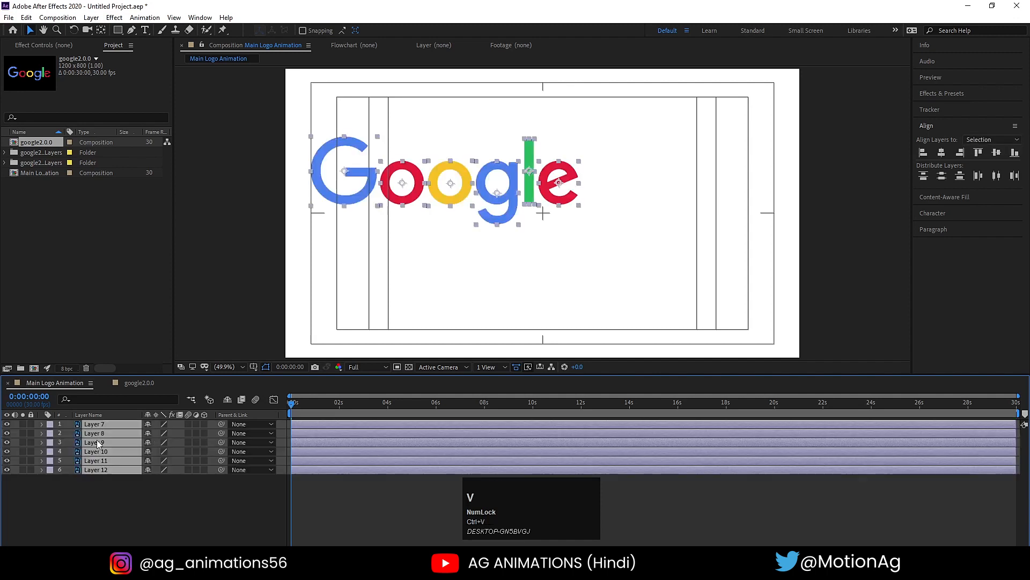
pyautogui.moveTo(370, 198); pyautogui.dragTo(458, 235)
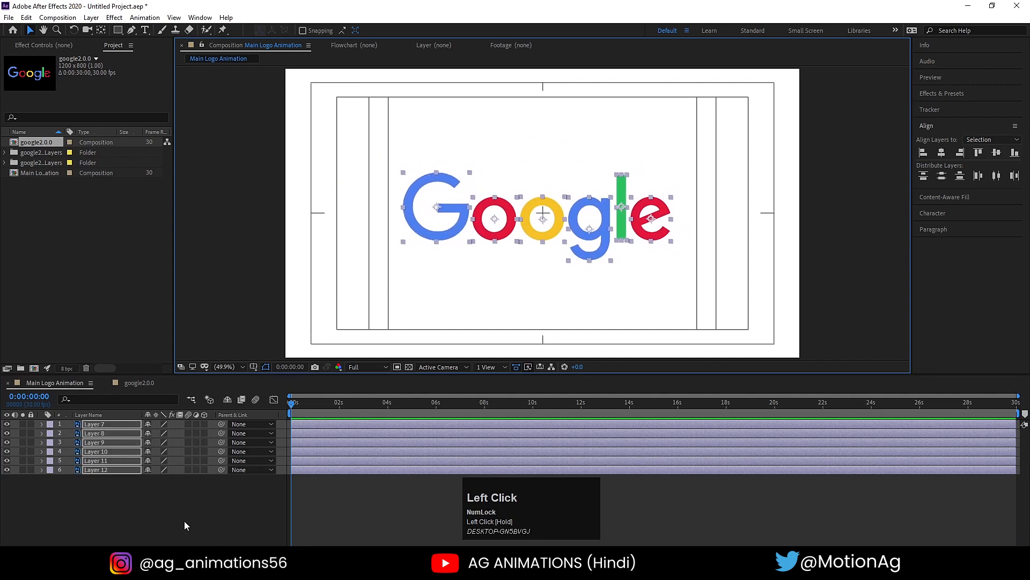
pyautogui.click(168, 505)
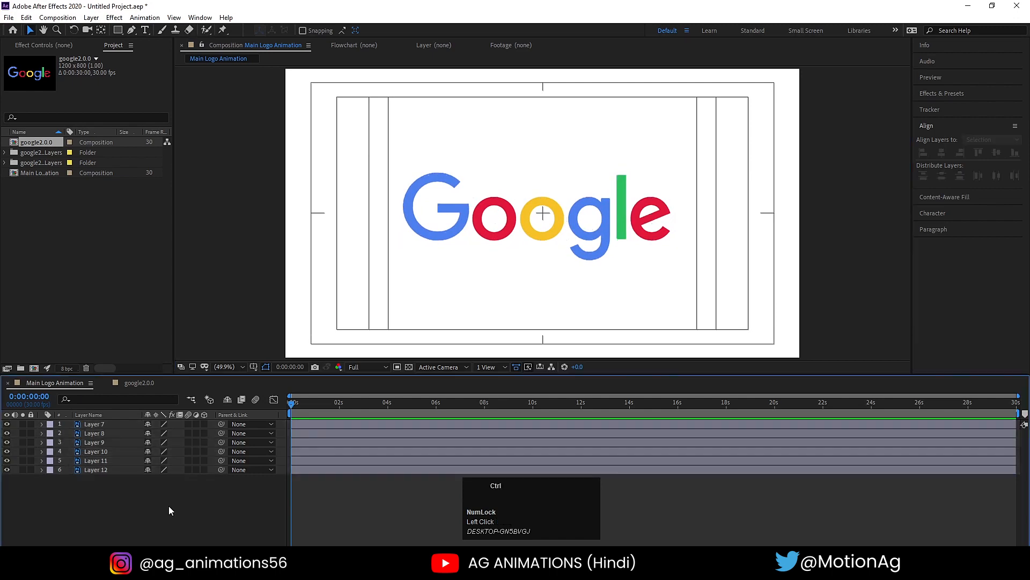
# Show the rulers and nudge all the letter layers together so the yellow o lines up with the composition's center mark.
pyautogui.hotkey('ctrl', 'r')
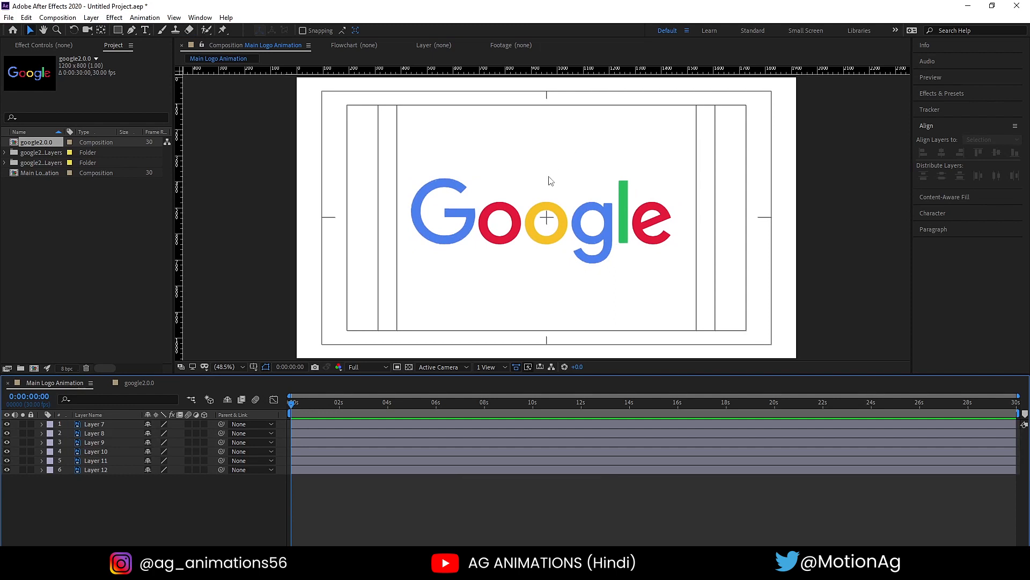
pyautogui.hotkey('ctrl', 'a')
pyautogui.moveTo(461, 232); pyautogui.dragTo(465, 229)
pyautogui.press('Left')
pyautogui.press('Up')
pyautogui.press('Up')
pyautogui.press('Up')
pyautogui.press('Up')
pyautogui.press('Up')
pyautogui.press('Up')
pyautogui.press('Up')
pyautogui.press('Up')
pyautogui.press('Up')
pyautogui.press('Up')
pyautogui.press('Up')
pyautogui.press('Up')
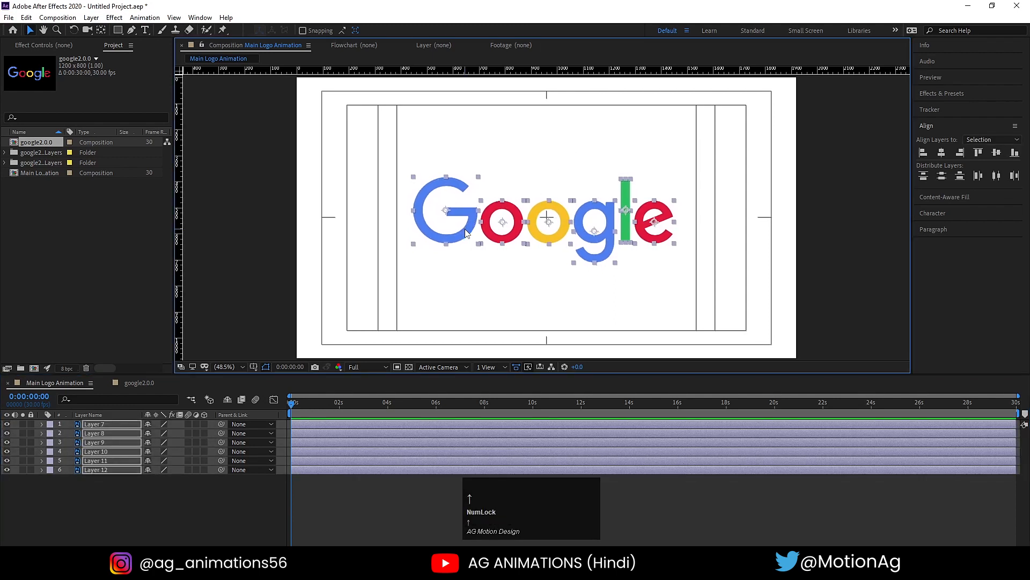
pyautogui.press('Up')
pyautogui.press('Up')
pyautogui.press('Up')
pyautogui.press('Up')
pyautogui.press('Up')
pyautogui.press('Up')
pyautogui.press('Up')
pyautogui.press('Up')
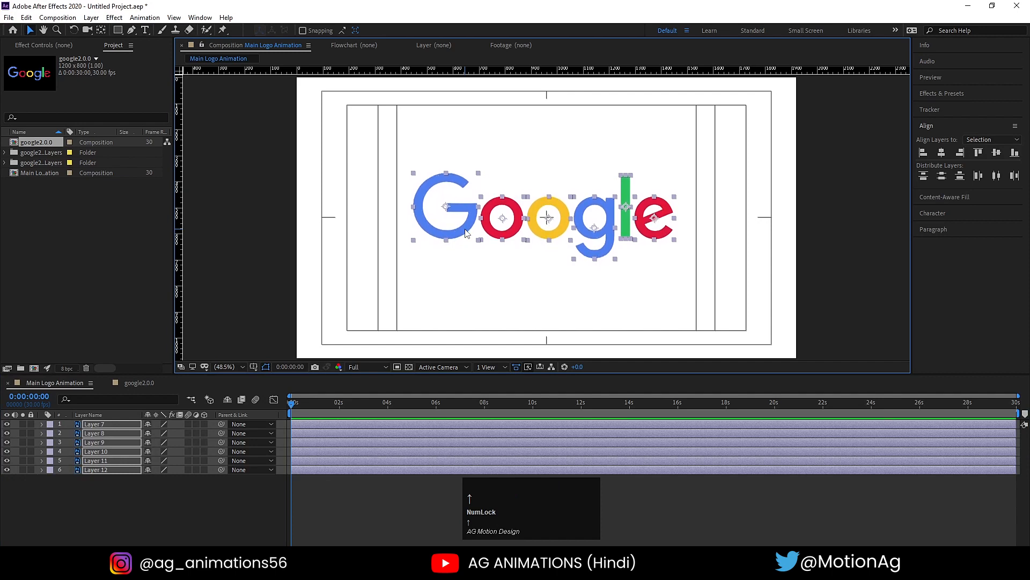
pyautogui.click(231, 490)
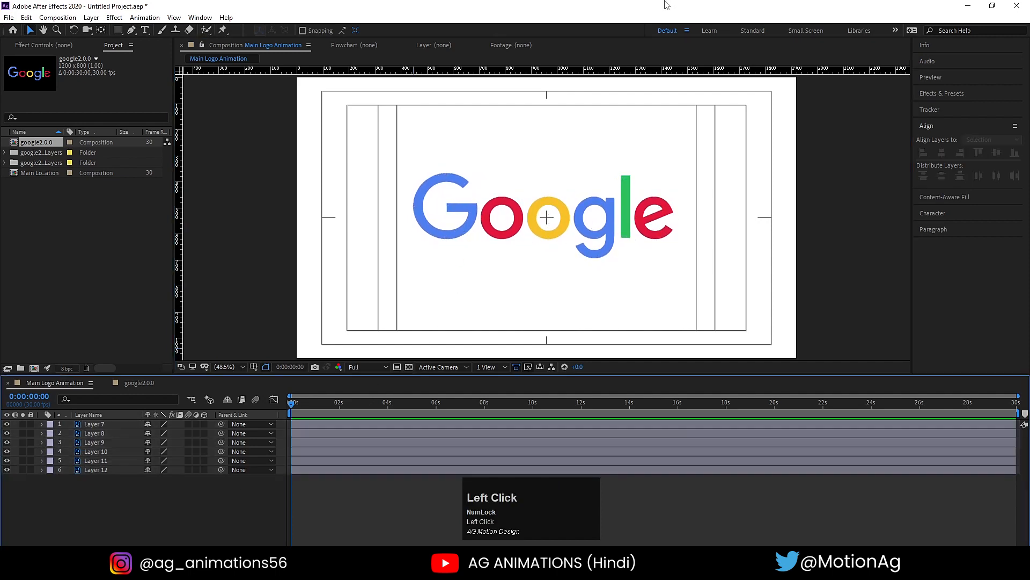
# Place a horizontal ruler guide along the baseline of the two o letters and fit the composition in the view.
pyautogui.hotkey('ctrl', 'r')
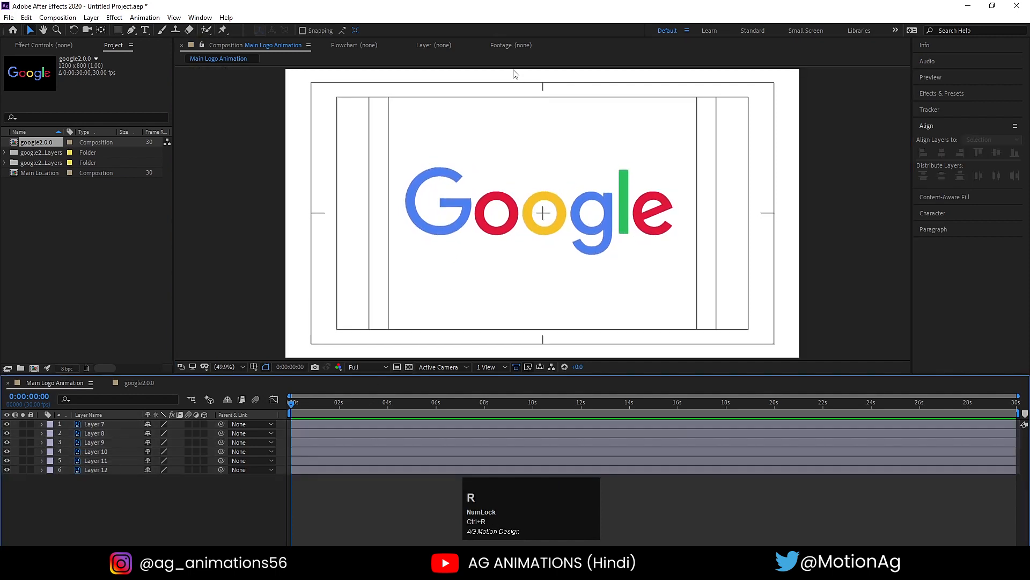
pyautogui.hotkey('ctrl', 'r')
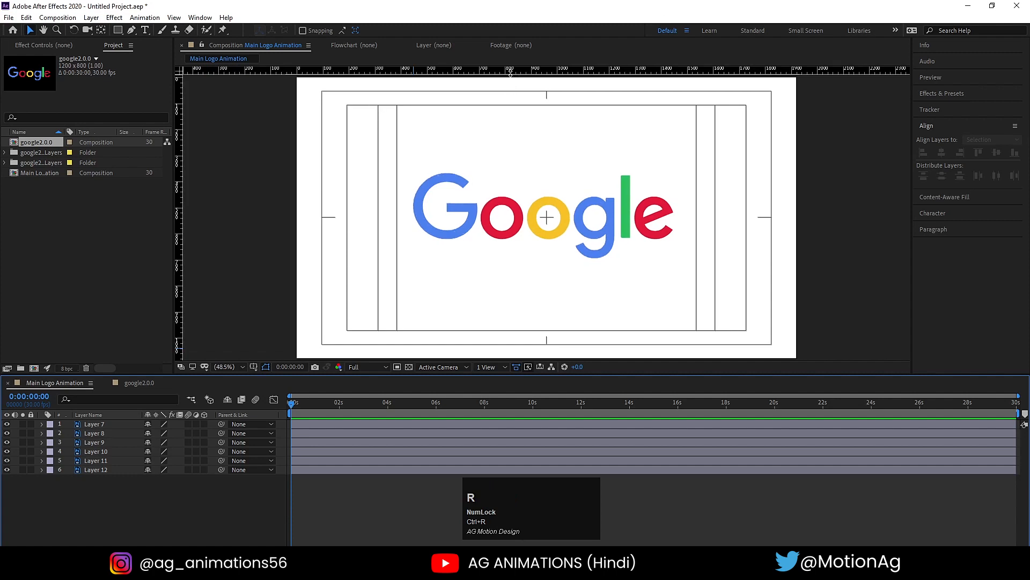
pyautogui.moveTo(511, 72); pyautogui.dragTo(522, 240)
pyautogui.scroll(4, 452, 244)
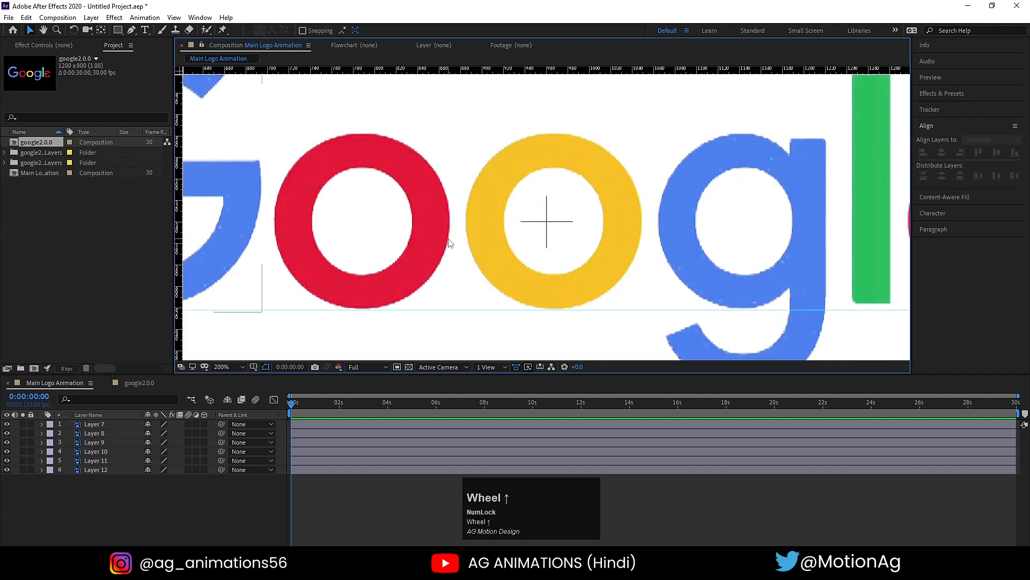
pyautogui.click(454, 310)
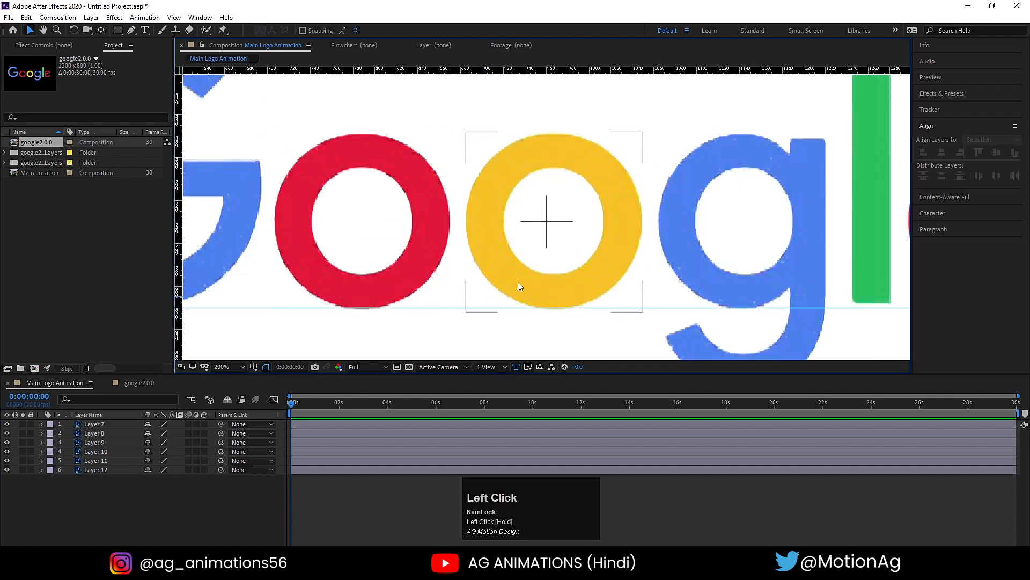
pyautogui.scroll(-4, 537, 280)
pyautogui.click(224, 367)
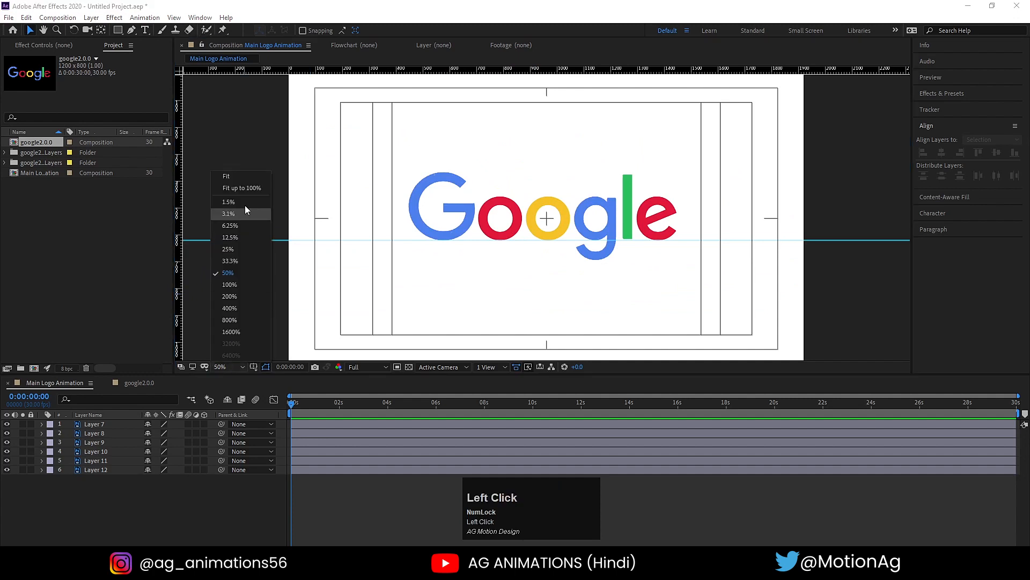
pyautogui.click(229, 175)
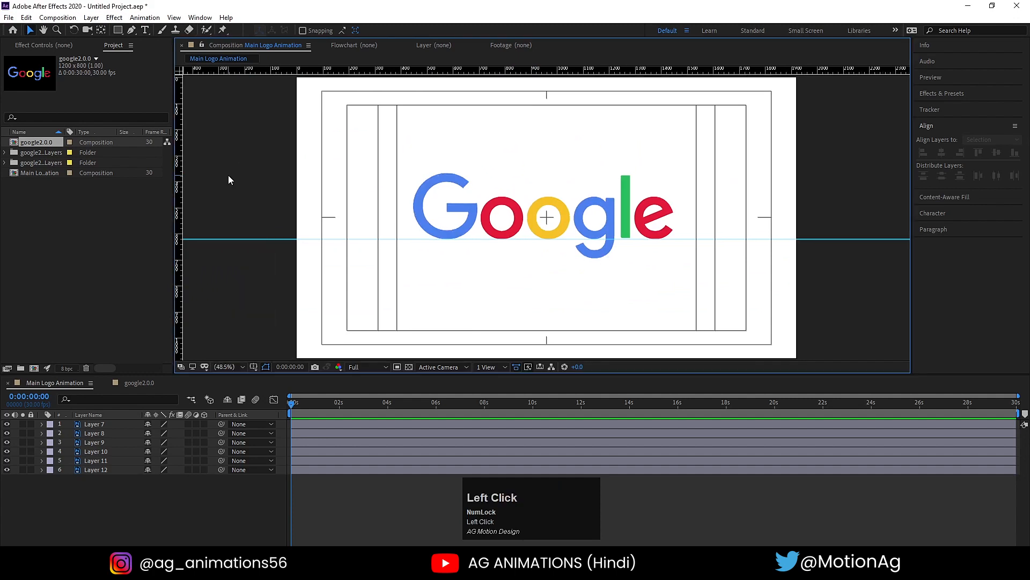
# Draw a small circle over the bottom of the yellow o with the Ellipse tool, filled with the G's sampled blue (4E81EE).
pyautogui.click(118, 30)
pyautogui.click(140, 54)
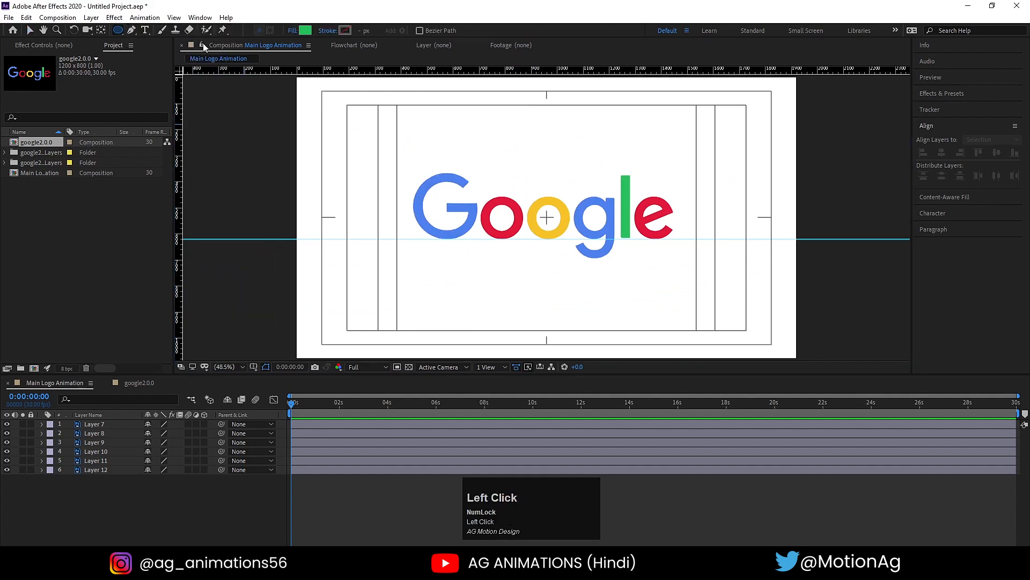
pyautogui.click(304, 30)
pyautogui.click(308, 291)
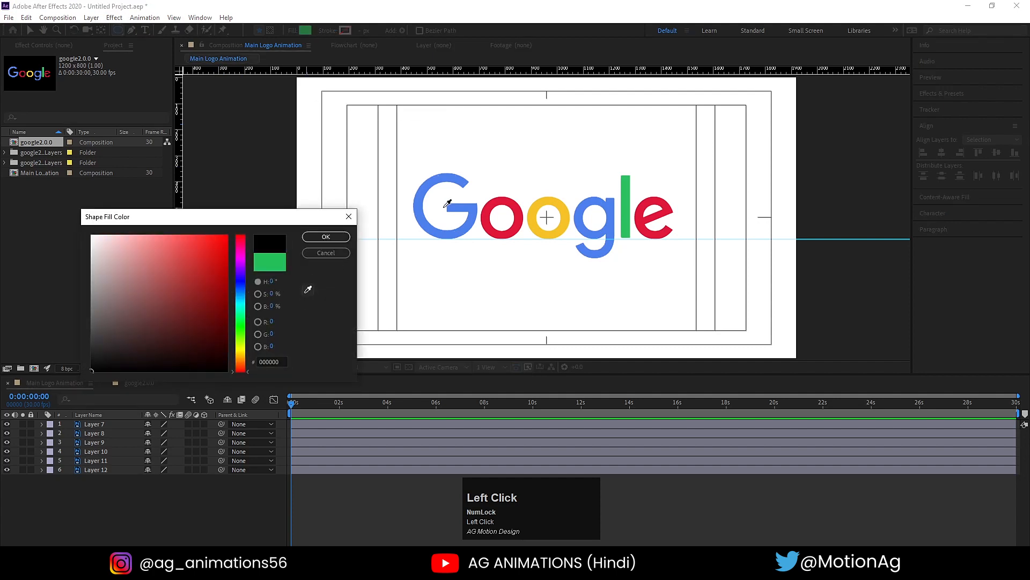
pyautogui.click(418, 191)
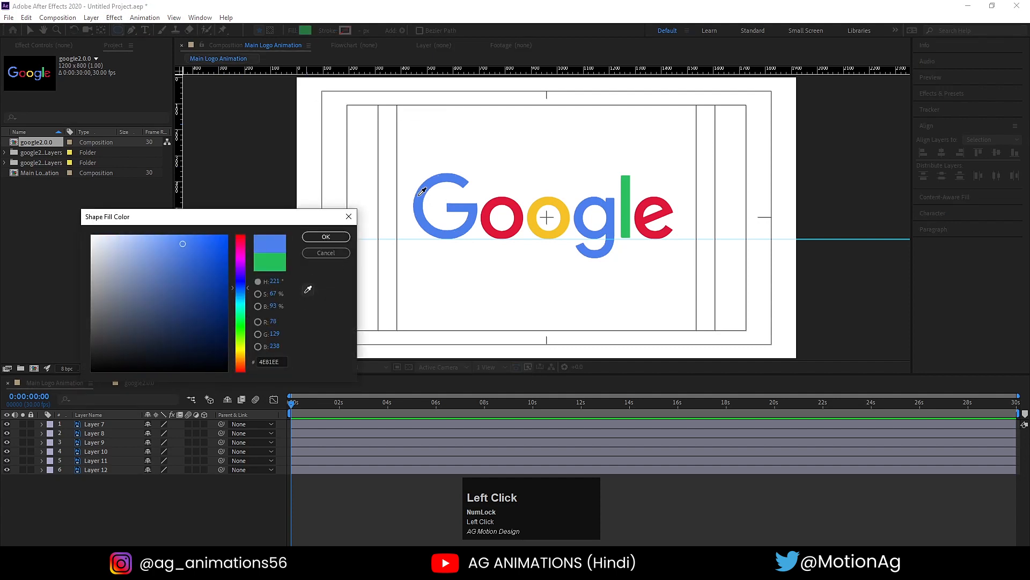
pyautogui.click(326, 236)
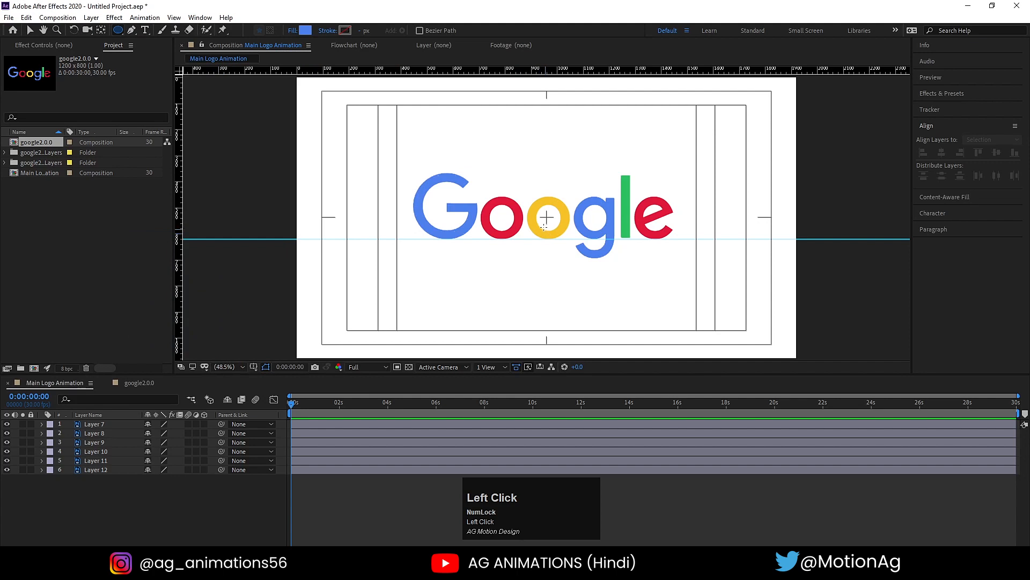
pyautogui.moveTo(539, 221); pyautogui.dragTo(555, 232)
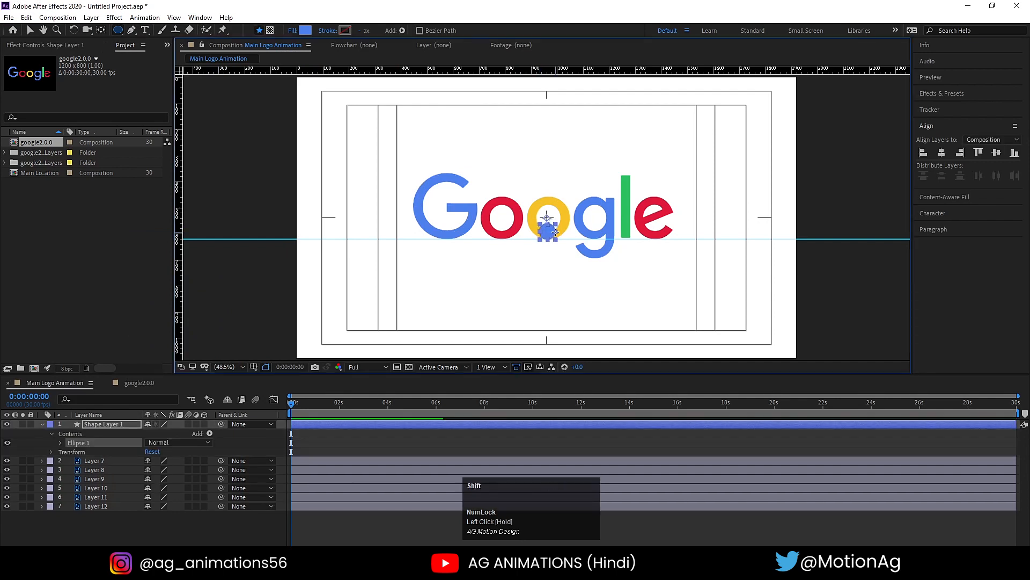
# Center the circle layer's anchor point within the shape and nudge the circle up until it rests on the baseline guide.
pyautogui.click(94, 427)
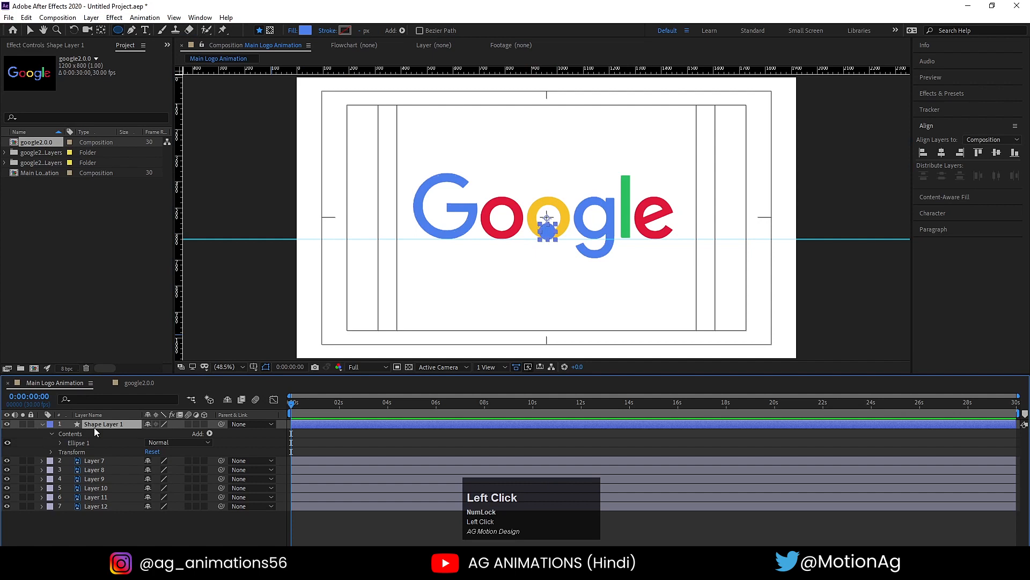
pyautogui.press('ctrl')
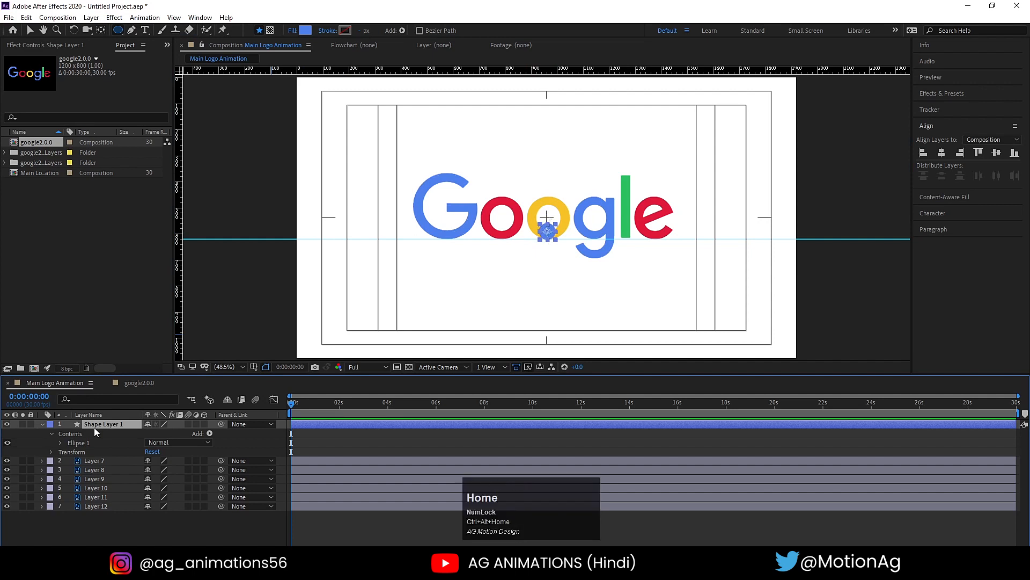
pyautogui.keyDown('alt'); pyautogui.scroll(3, 539, 224); pyautogui.keyUp('alt')
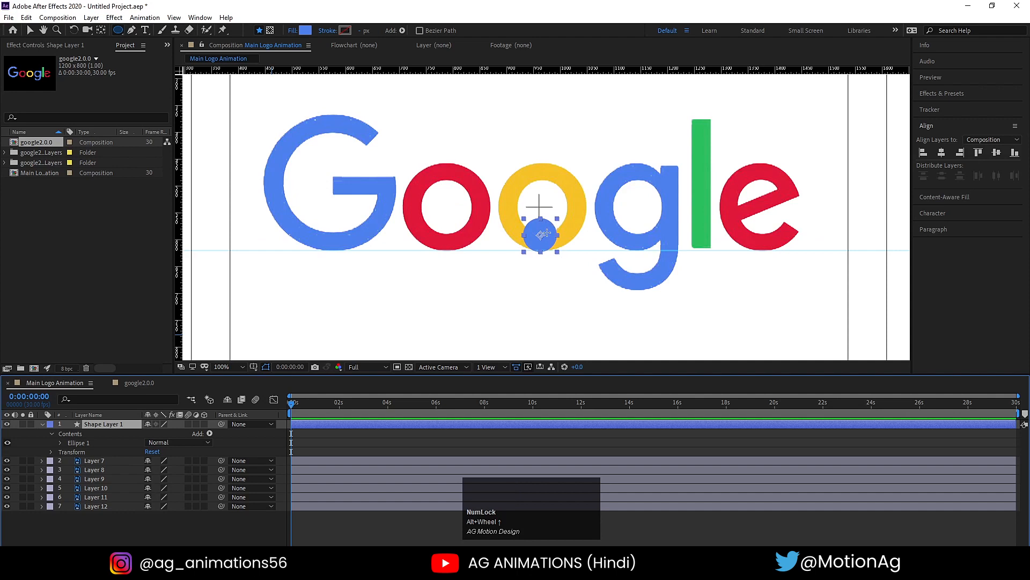
pyautogui.press('v')
pyautogui.press('Up')
pyautogui.press('Up')
pyautogui.press('Up')
pyautogui.press('Up')
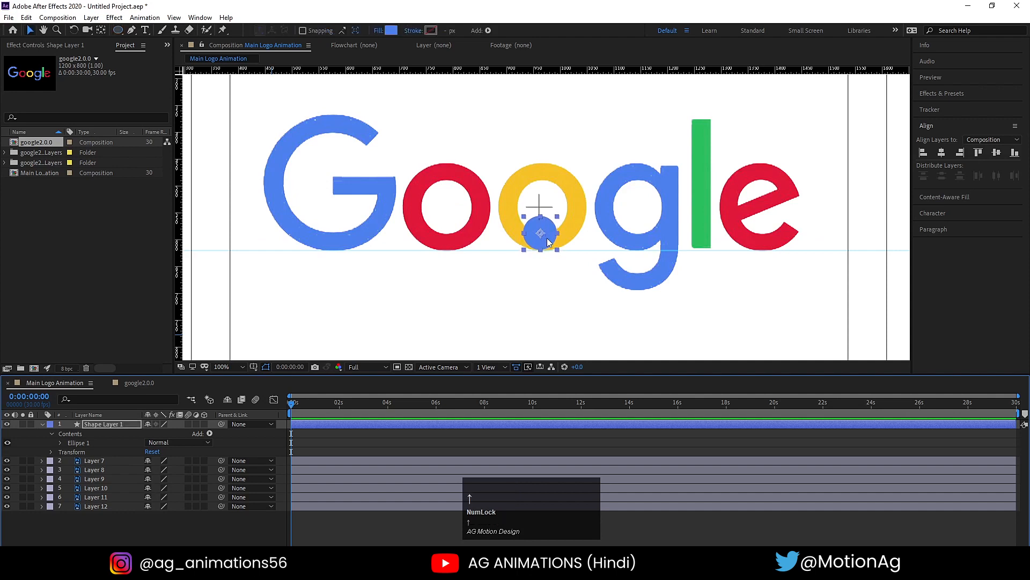
pyautogui.click(239, 366)
pyautogui.click(228, 177)
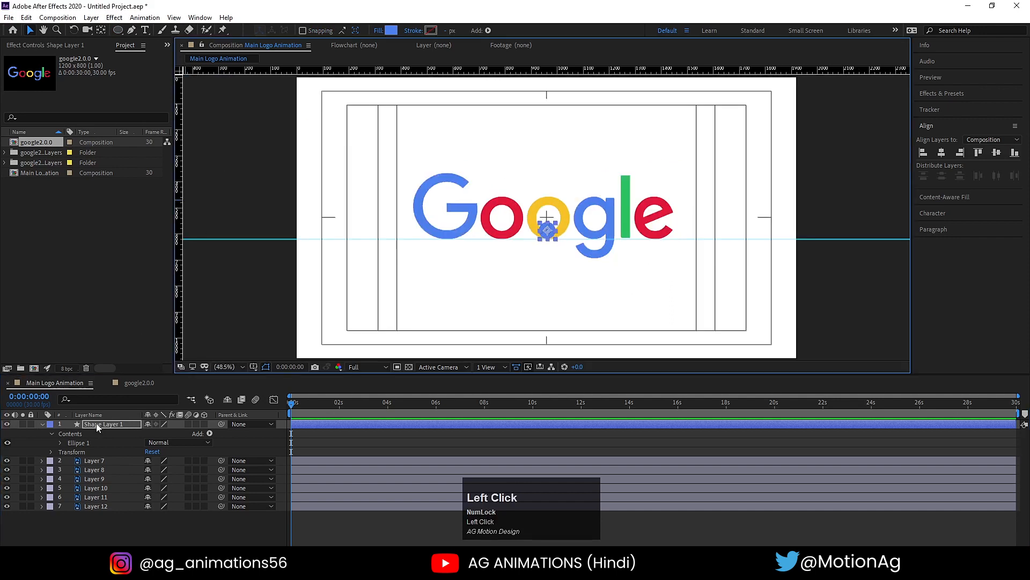
# Reveal the circle layer's Position property and separate its dimensions into X and Y Position.
pyautogui.click(97, 424)
pyautogui.press('p')
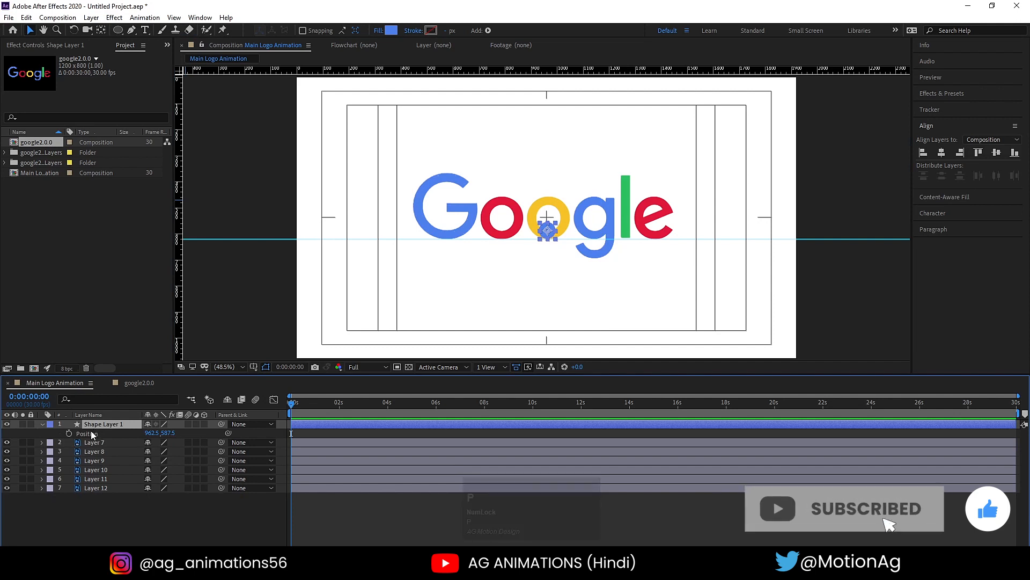
pyautogui.click(86, 434)
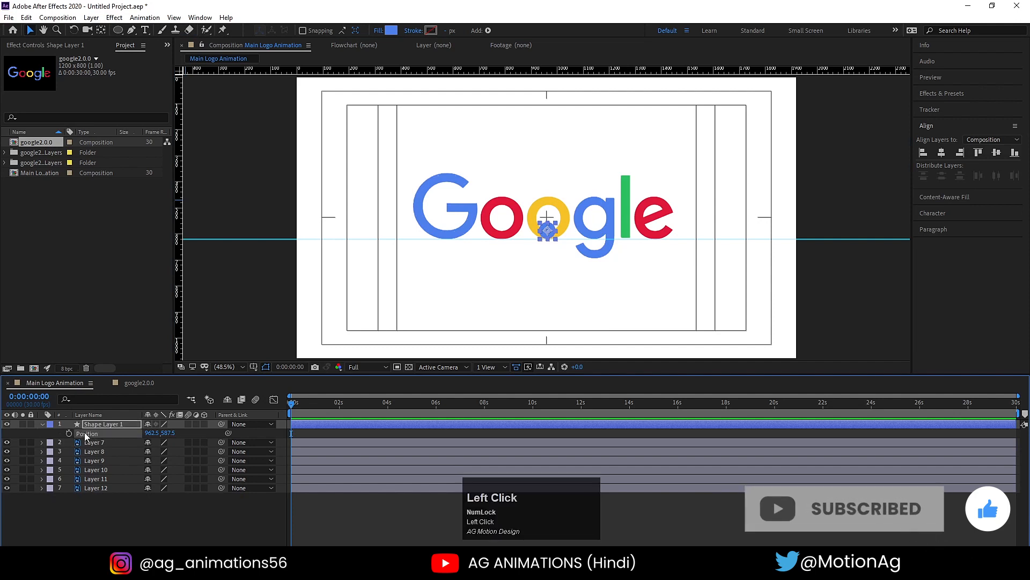
pyautogui.rightClick(85, 433)
pyautogui.click(124, 323)
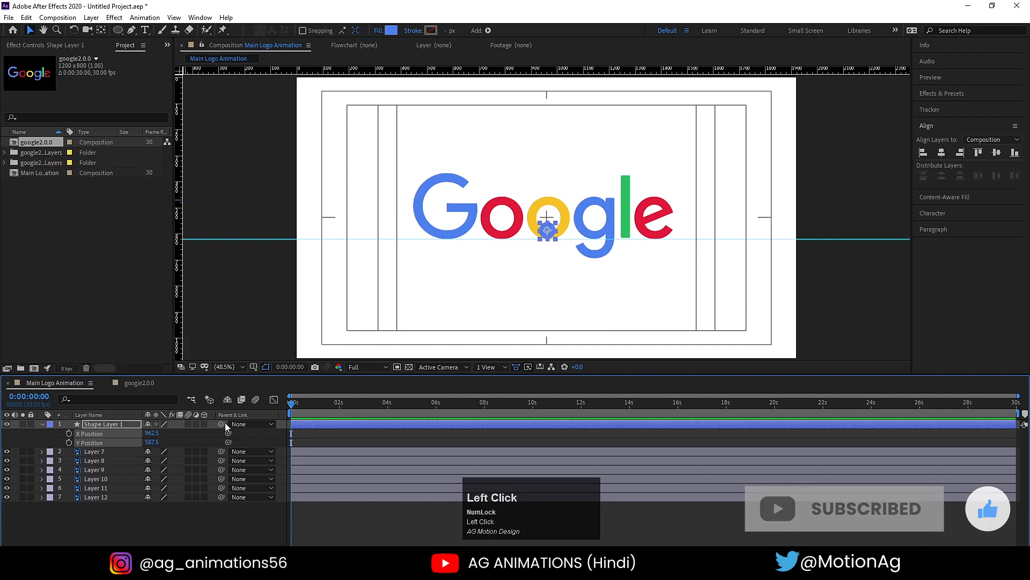
pyautogui.click(304, 435)
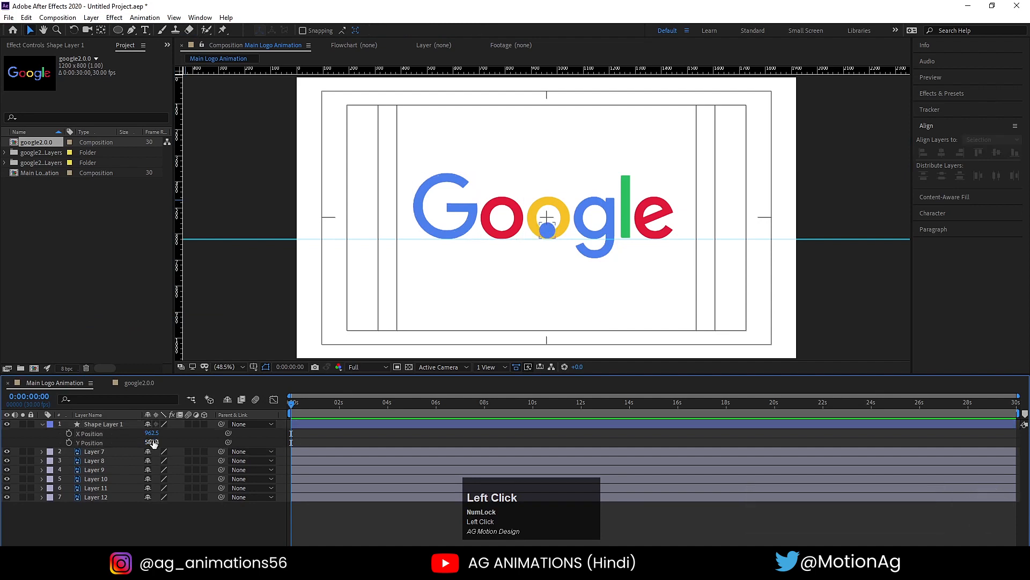
# Set the circle's X Position to 1977.5, just outside the canvas's right edge, and keyframe X and Y Position at 0:00.
pyautogui.moveTo(153, 442); pyautogui.dragTo(167, 442)
pyautogui.hotkey('ctrl', 'z')
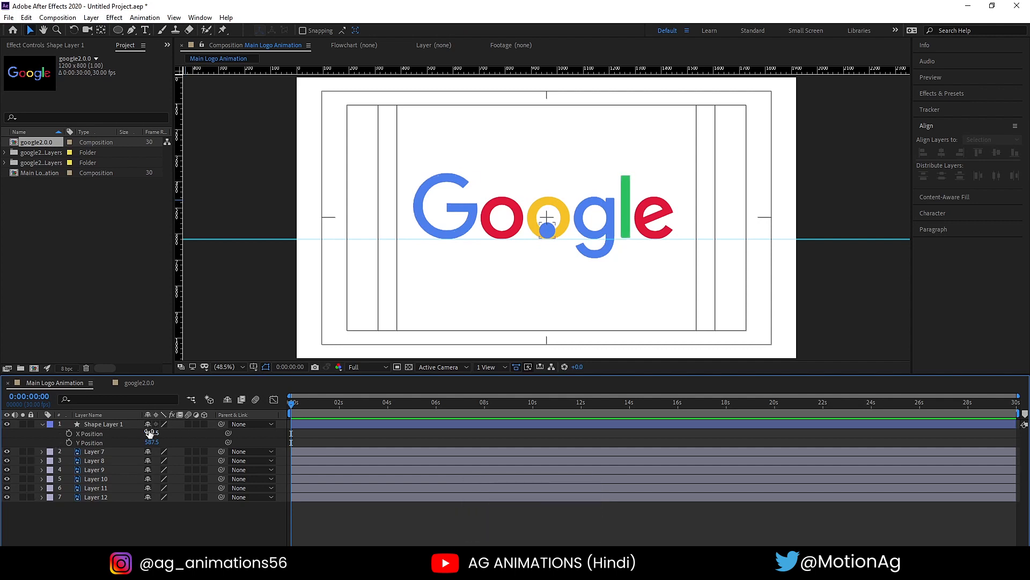
pyautogui.moveTo(149, 434)
pyautogui.mouseDown()
pyautogui.moveTo(172, 432)
pyautogui.moveTo(148, 426)
pyautogui.mouseUp()
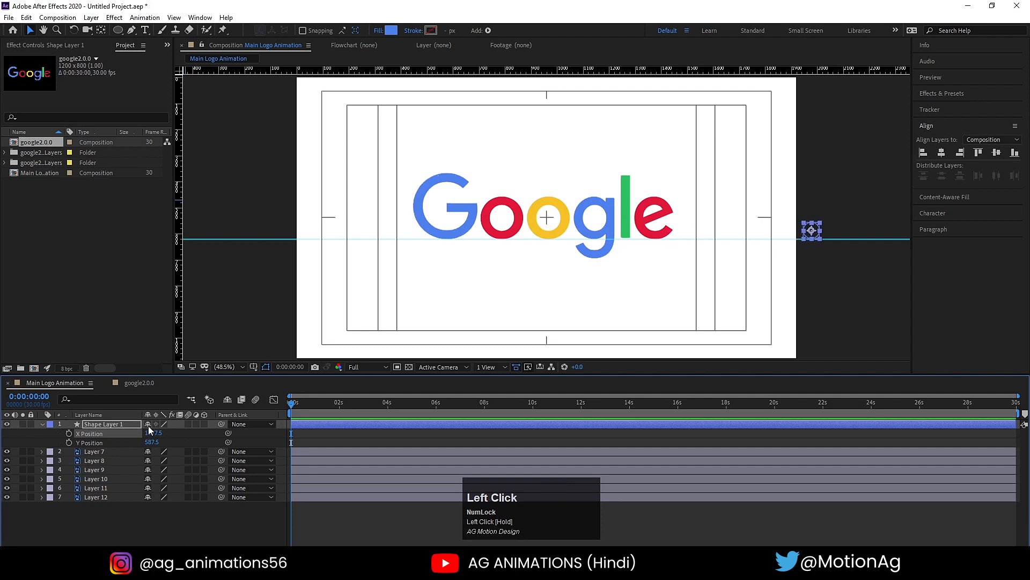
pyautogui.click(68, 432)
pyautogui.click(67, 441)
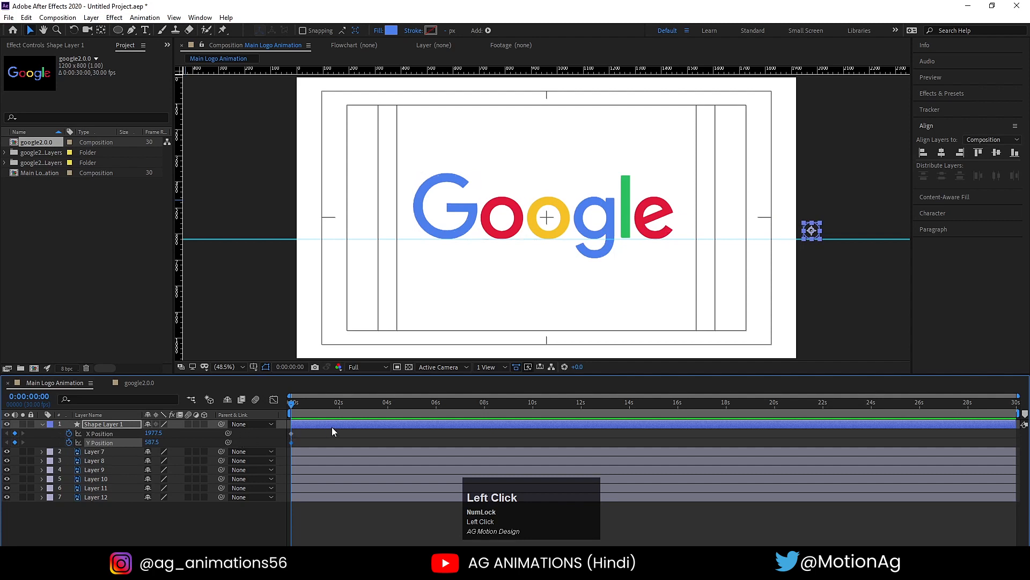
# At about 1:29, move the circle onto the bottom of the red o, about X 784.2 and Y 589.1.
pyautogui.click(339, 405)
pyautogui.moveTo(811, 241); pyautogui.dragTo(503, 241)
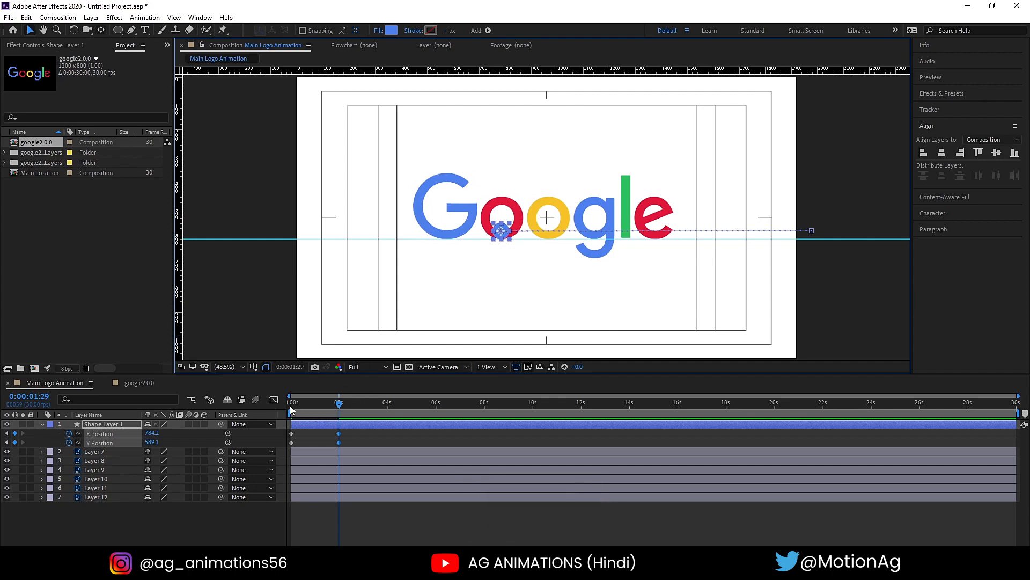
pyautogui.click(656, 230)
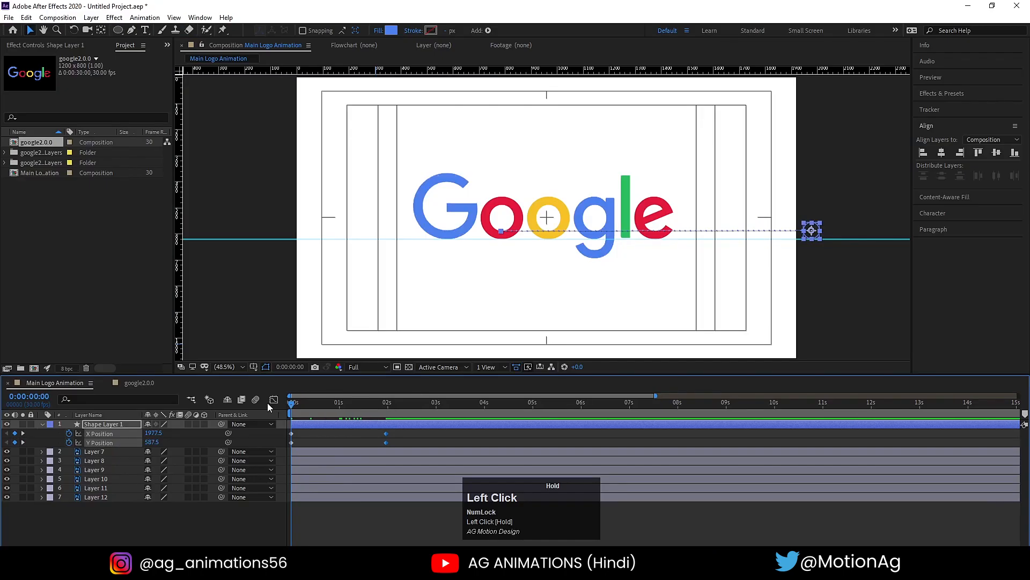
# Preview the circle's slide into the logo several times and return to the start of the timeline.
pyautogui.press('space')
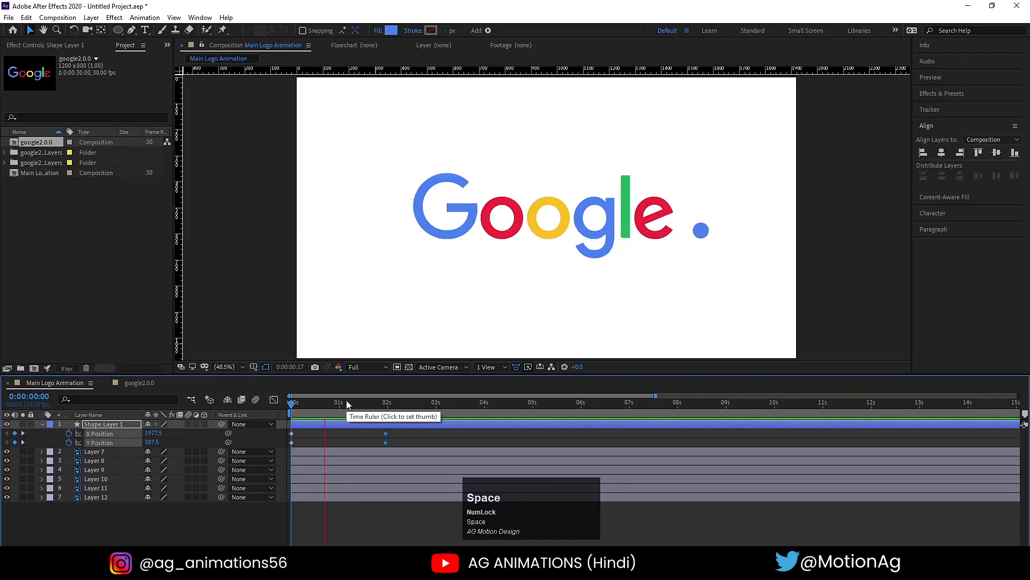
pyautogui.press('space')
pyautogui.moveTo(317, 406); pyautogui.dragTo(290, 408)
pyautogui.press('space')
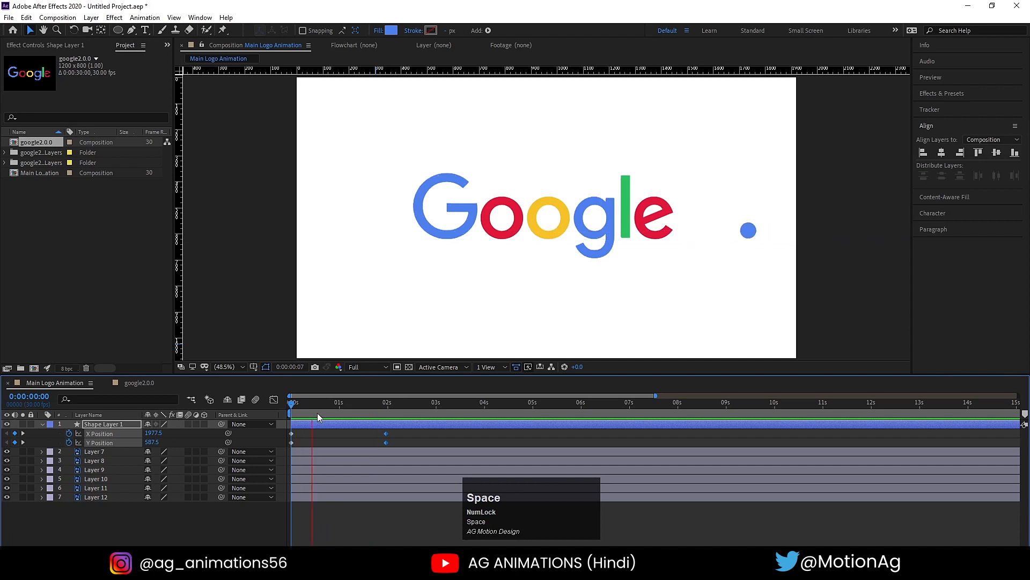
pyautogui.press('space')
pyautogui.press('space')
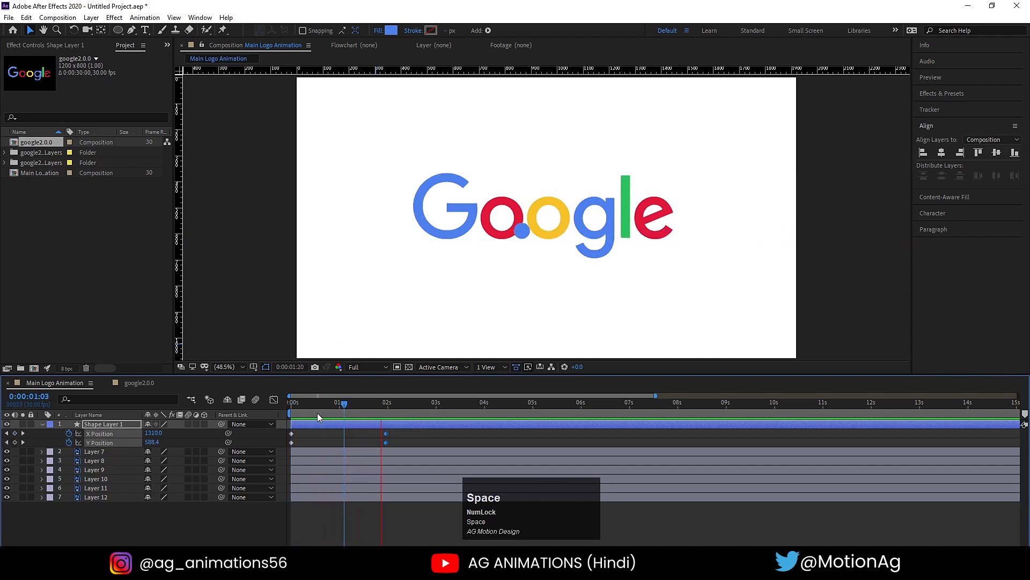
pyautogui.press('space')
pyautogui.moveTo(329, 408); pyautogui.dragTo(270, 408)
# Add Y Position keyframes for the circle's baseline contacts at 0:20 and 1:10.
pyautogui.press('=')
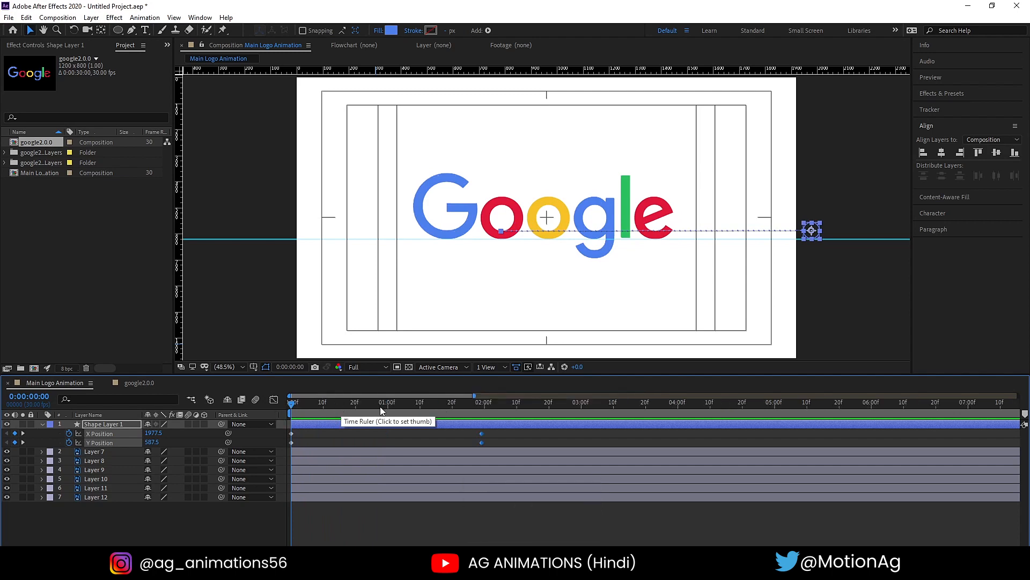
pyautogui.click(356, 402)
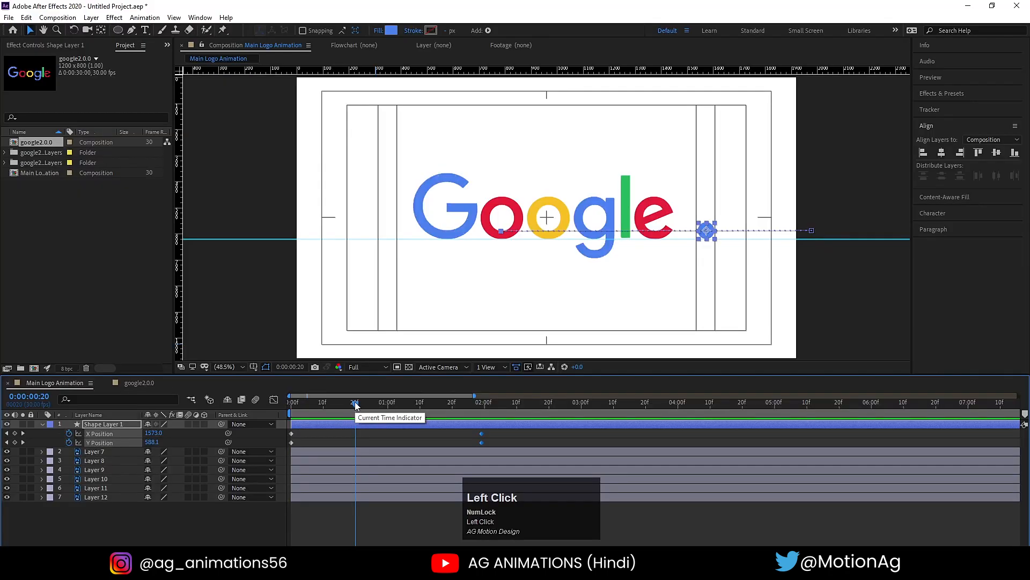
pyautogui.click(356, 435)
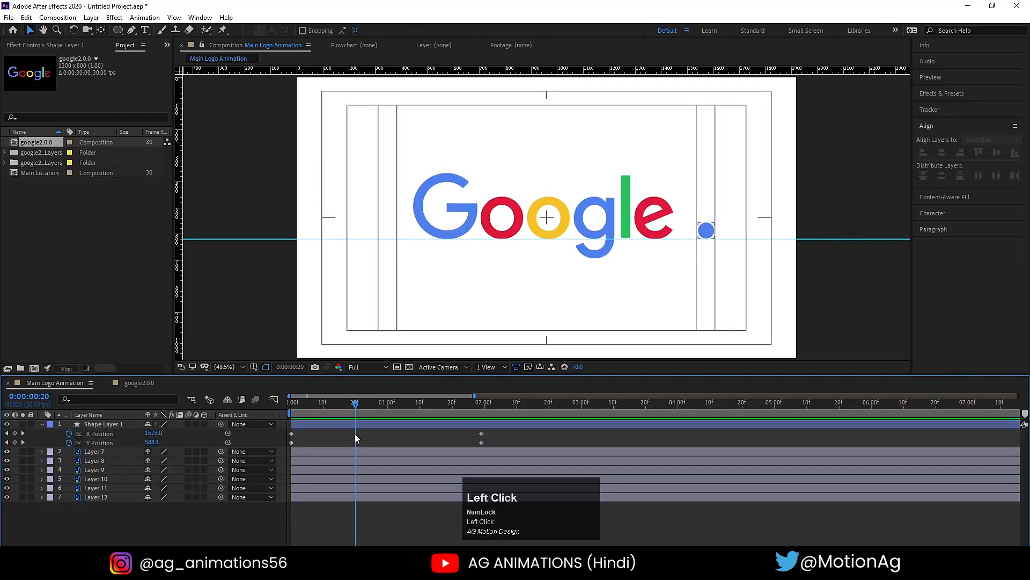
pyautogui.click(356, 418)
pyautogui.click(15, 442)
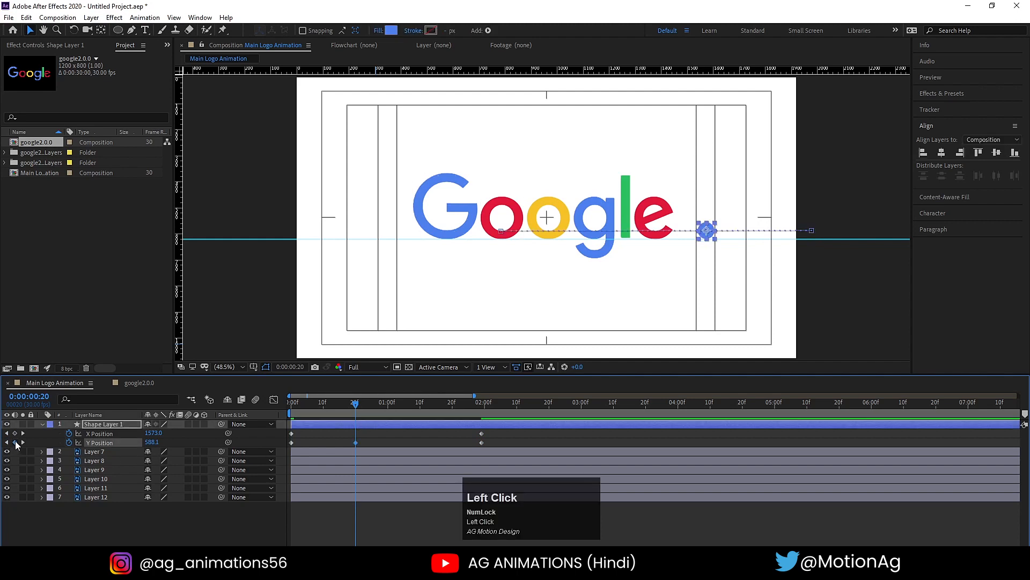
pyautogui.click(421, 406)
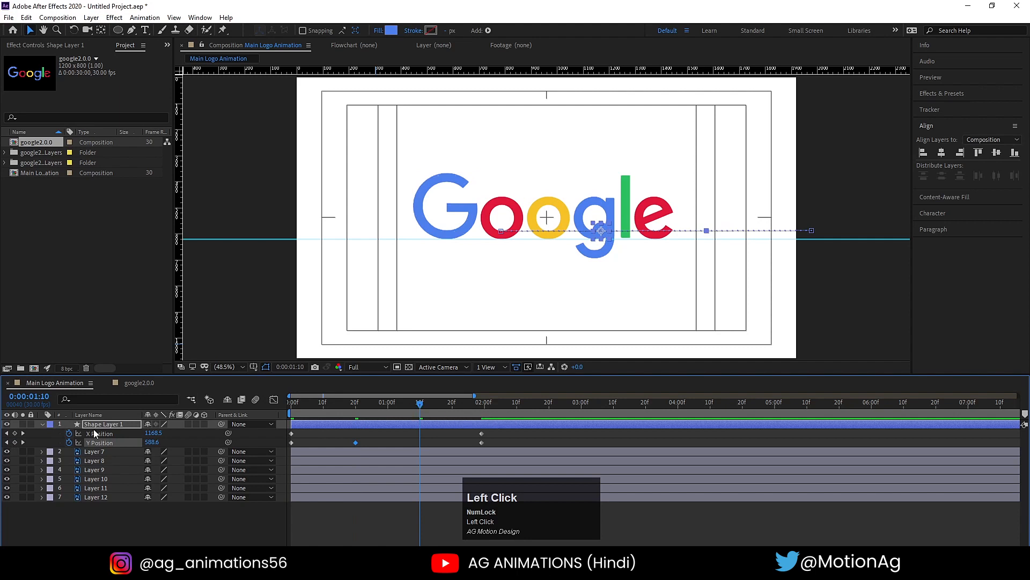
pyautogui.click(15, 442)
# At 0:10, raise the circle to a Y Position of about 397.8 for the first bounce peak.
pyautogui.click(321, 412)
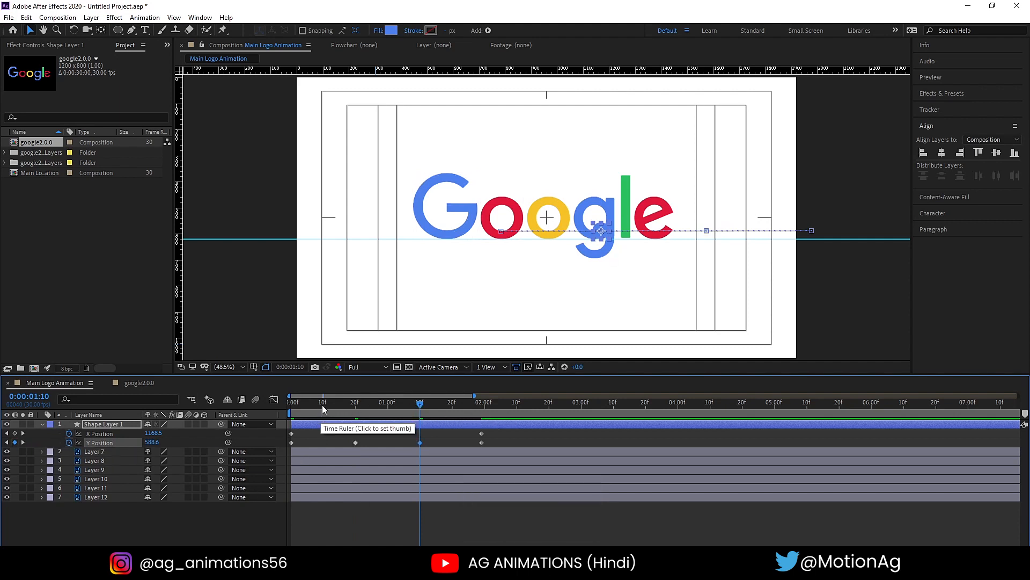
pyautogui.moveTo(152, 443); pyautogui.dragTo(53, 415)
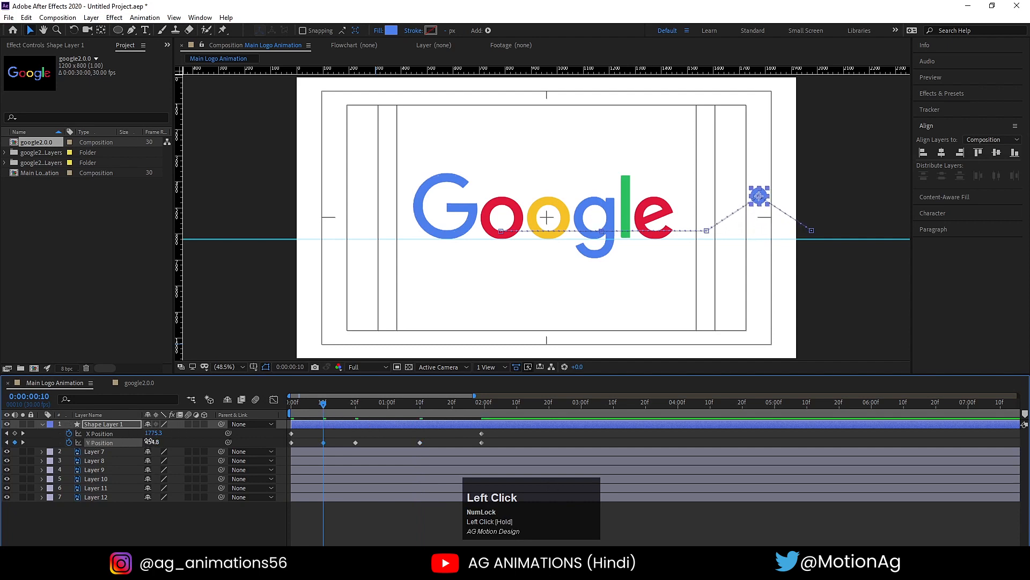
pyautogui.moveTo(149, 441); pyautogui.dragTo(116, 437)
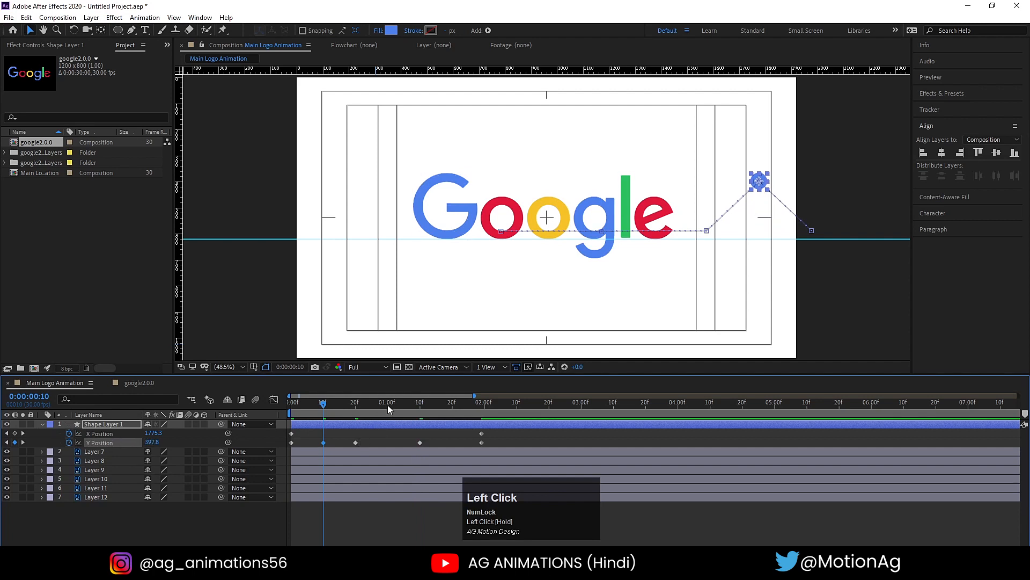
# Copy the 0:10 Y Position peak keyframe and paste it at 1:00 and 1:20.
pyautogui.moveTo(318, 439); pyautogui.dragTo(328, 448)
pyautogui.hotkey('ctrl', 'c')
pyautogui.click(388, 408)
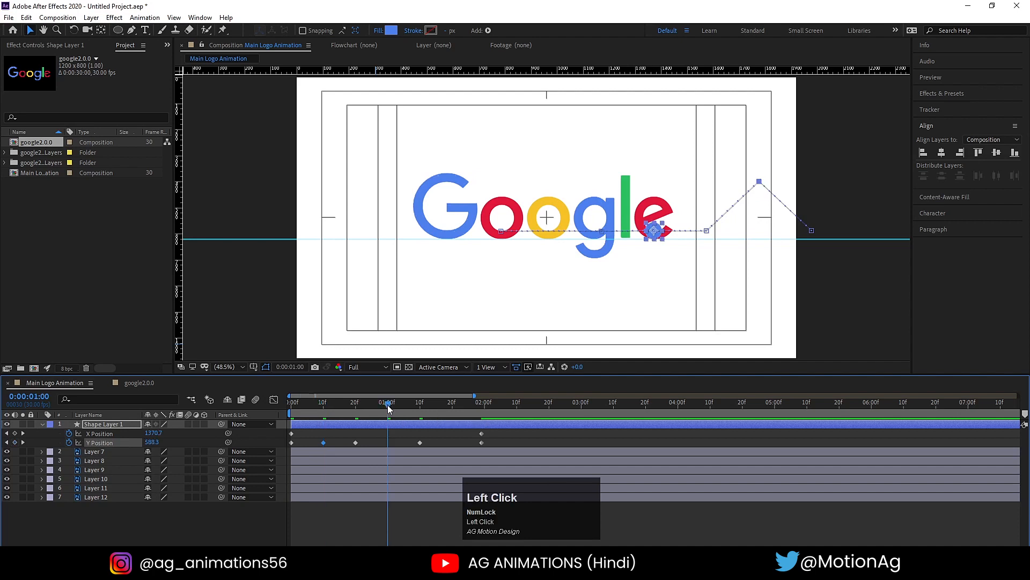
pyautogui.hotkey('ctrl', 'v')
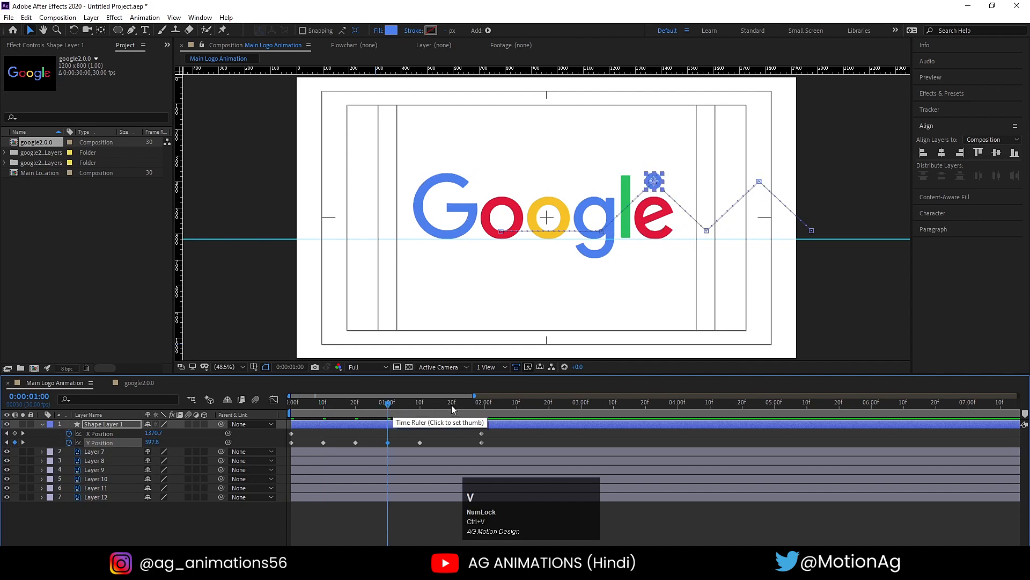
pyautogui.click(452, 409)
pyautogui.hotkey('ctrl', 'v')
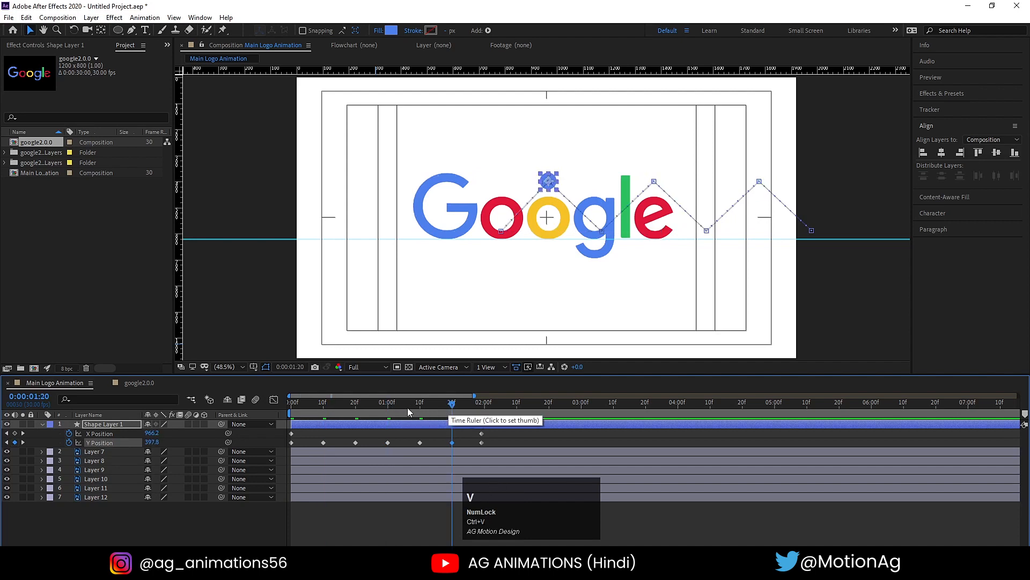
# Preview the circle's bouncing motion from the start of the composition.
pyautogui.click(294, 409)
pyautogui.press('space')
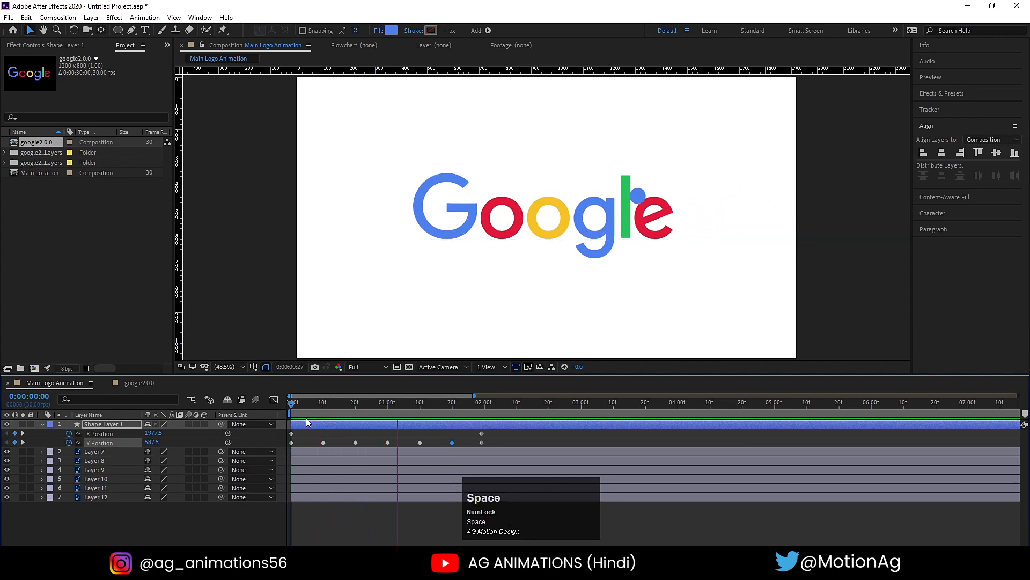
pyautogui.press('space')
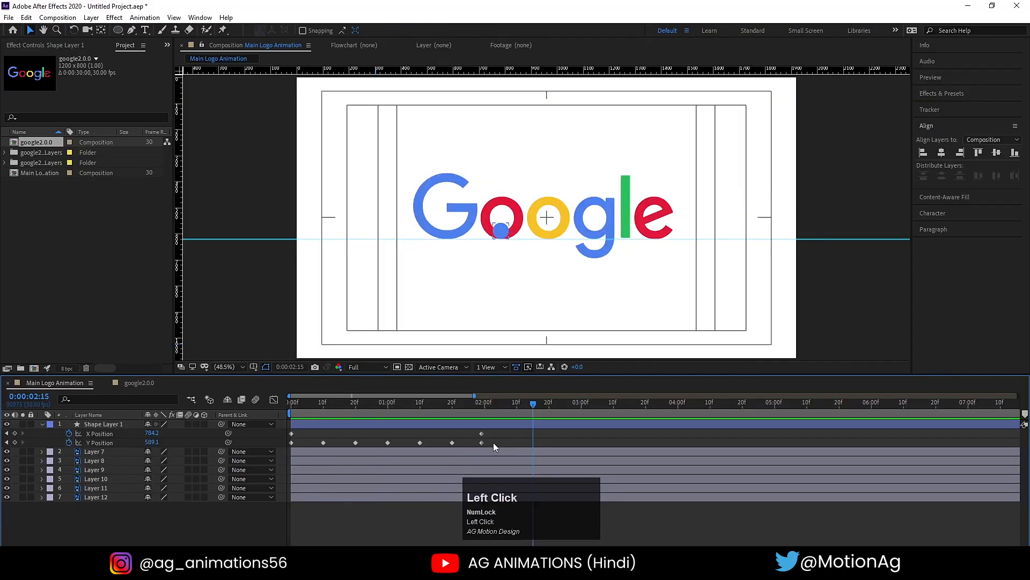
# Apply Easy Ease to all of the circle's Y Position keyframes.
pyautogui.moveTo(494, 442); pyautogui.dragTo(462, 448)
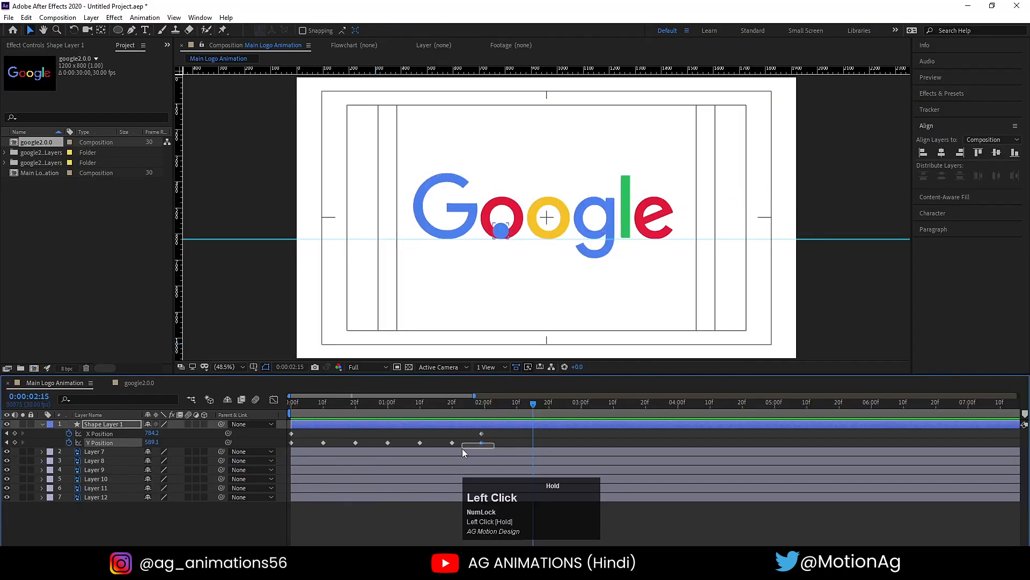
pyautogui.moveTo(367, 455); pyautogui.dragTo(273, 462)
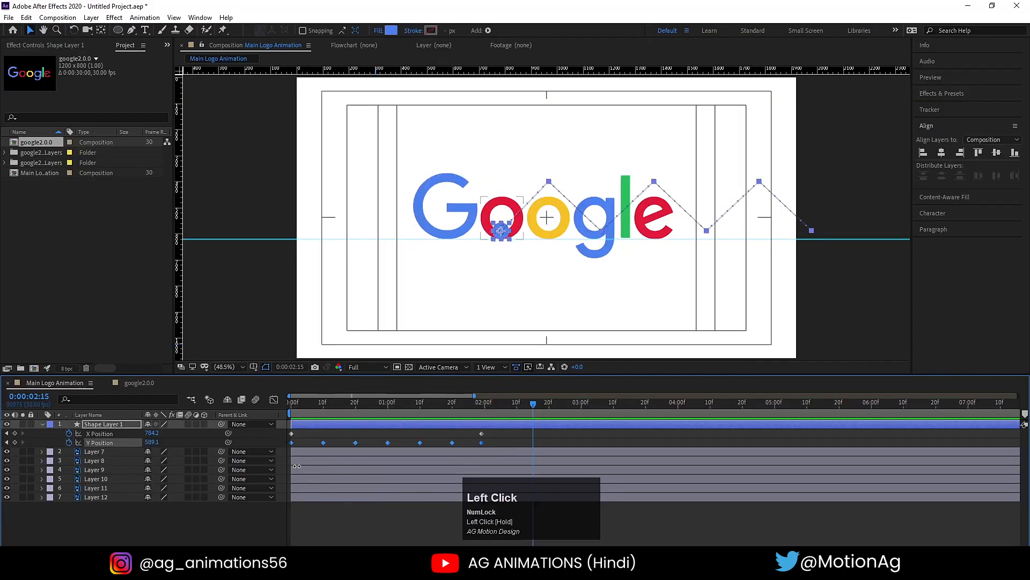
pyautogui.press('F9')
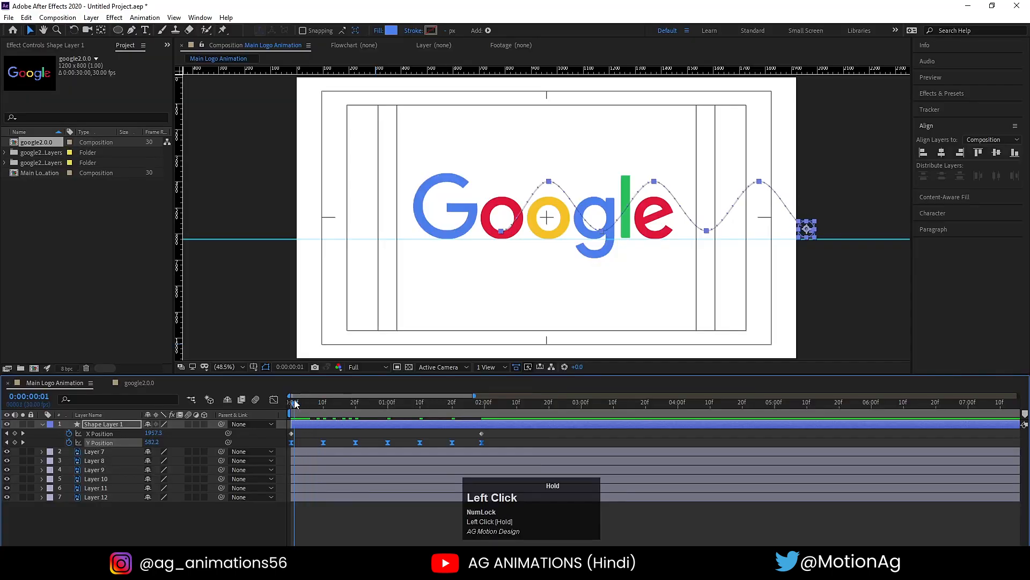
# Preview the eased bounce from the start and again from 0:21.
pyautogui.press('space')
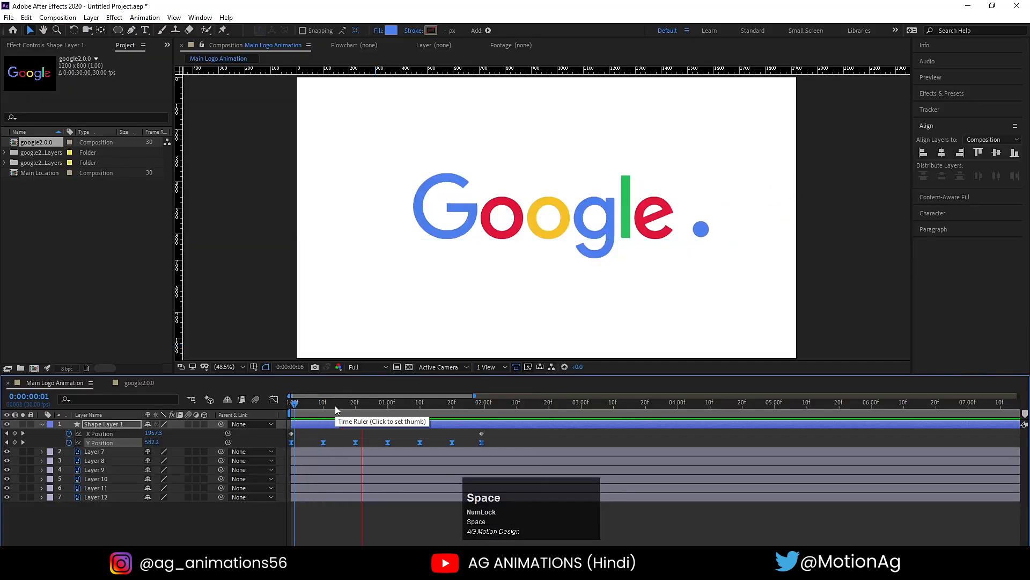
pyautogui.press('space')
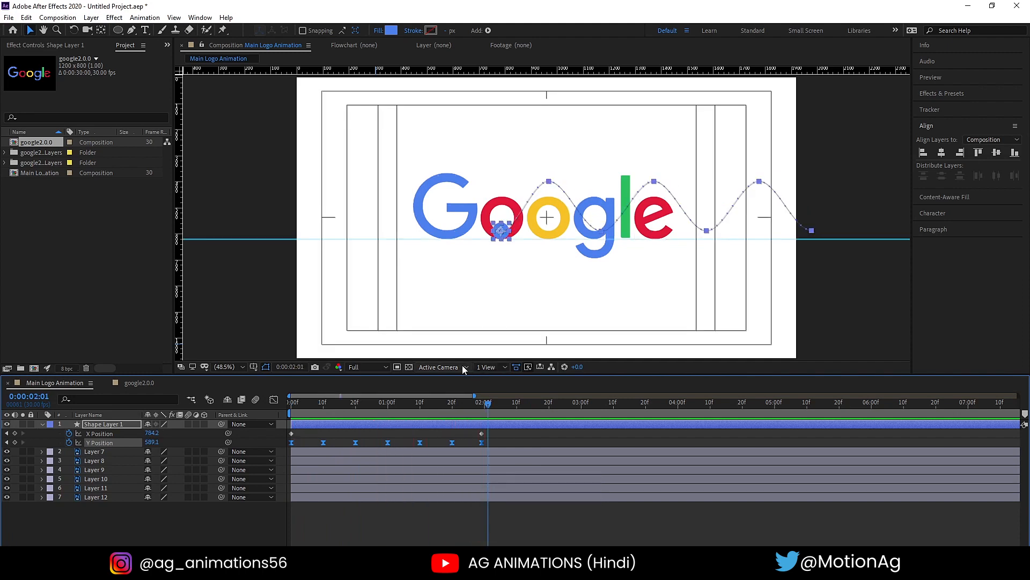
pyautogui.click(358, 410)
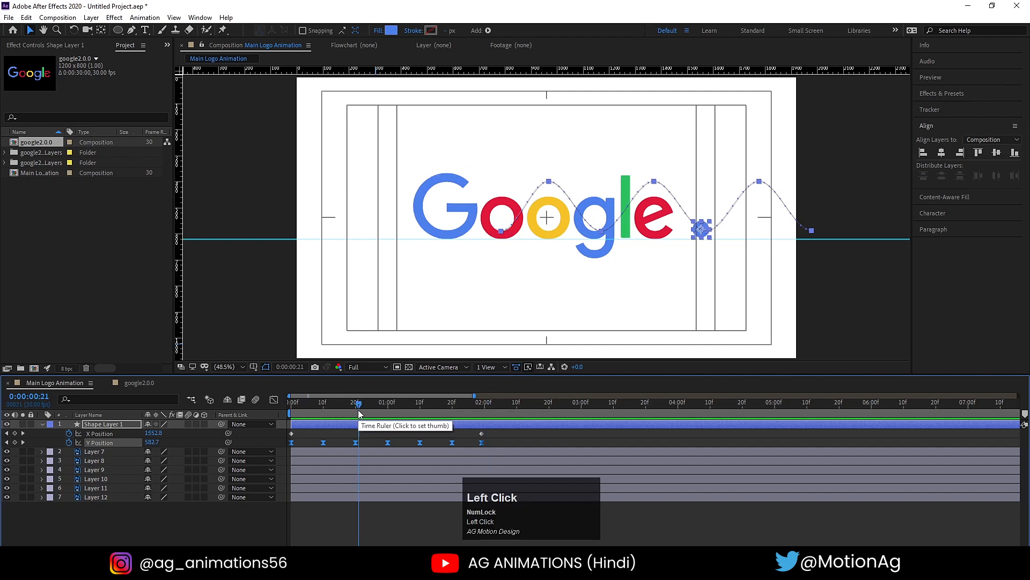
pyautogui.press('space')
pyautogui.press('space')
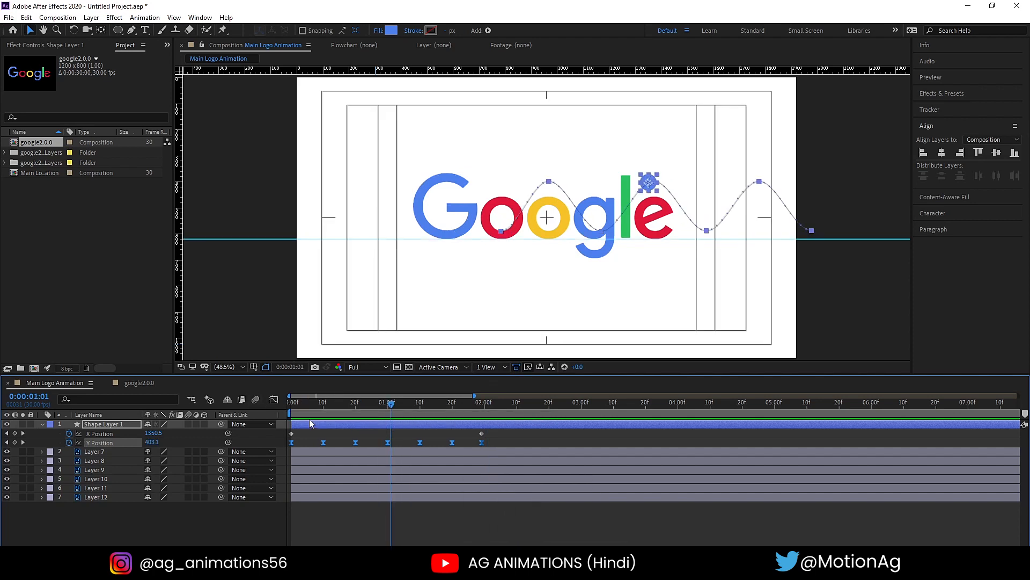
# Select all the circle's Y Position keyframes and show their curve in the Graph Editor, with the time indicator at 0:00.
pyautogui.moveTo(502, 441); pyautogui.dragTo(284, 458)
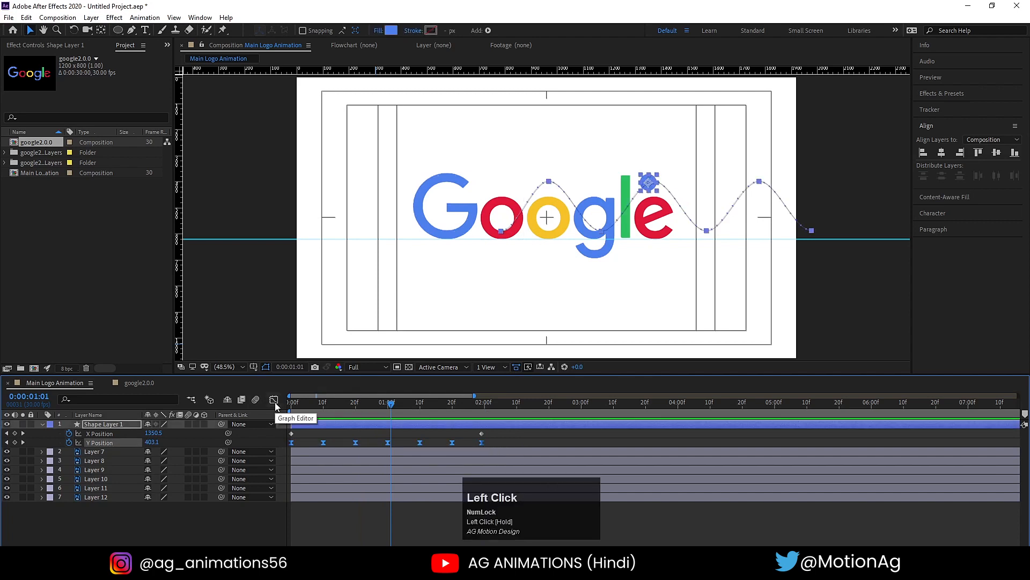
pyautogui.click(273, 399)
pyautogui.click(291, 408)
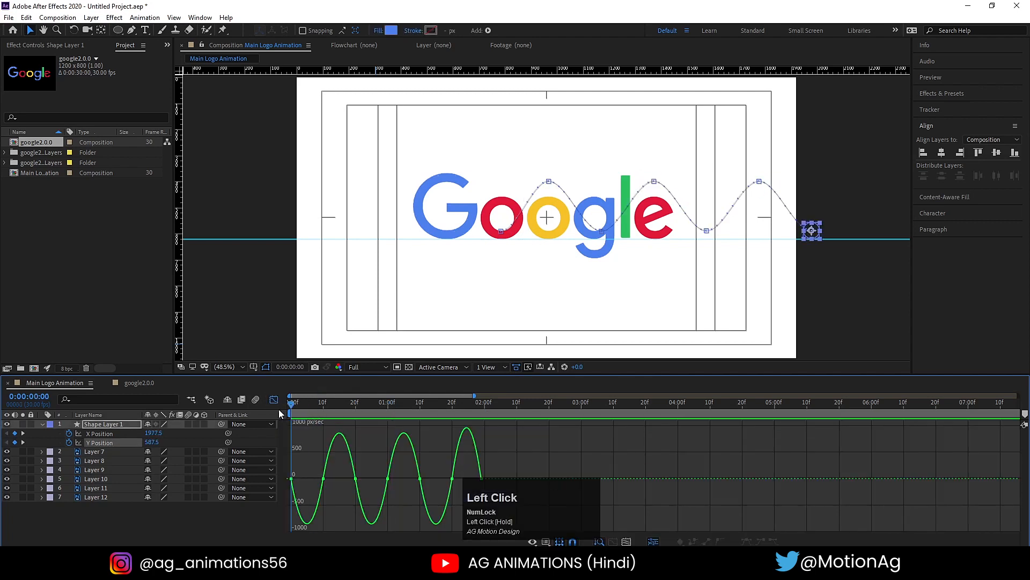
pyautogui.press('=')
pyautogui.press('=')
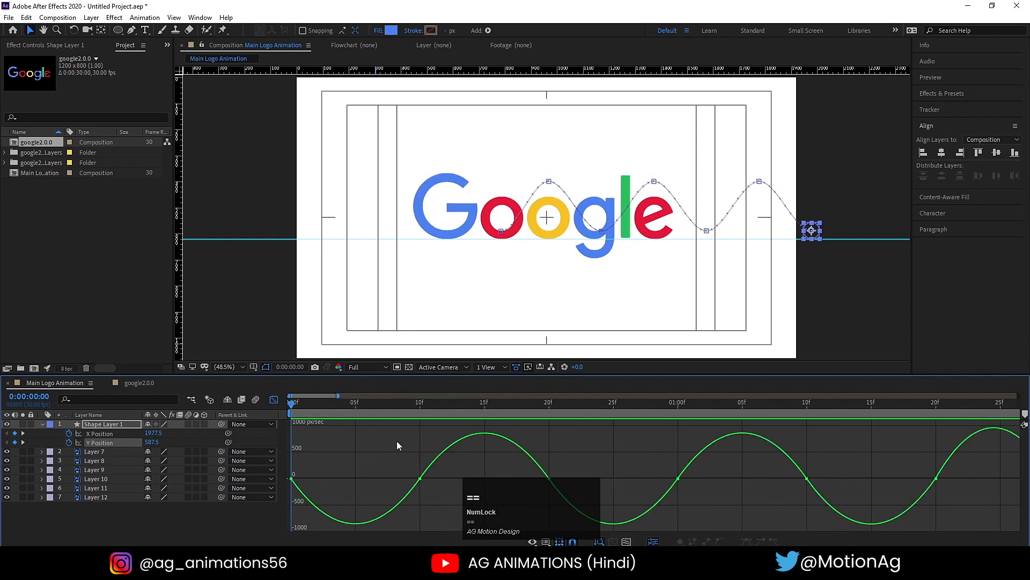
# Examine the Y Position value graph, and return the Graph Editor to the speed graph.
pyautogui.rightClick(368, 440)
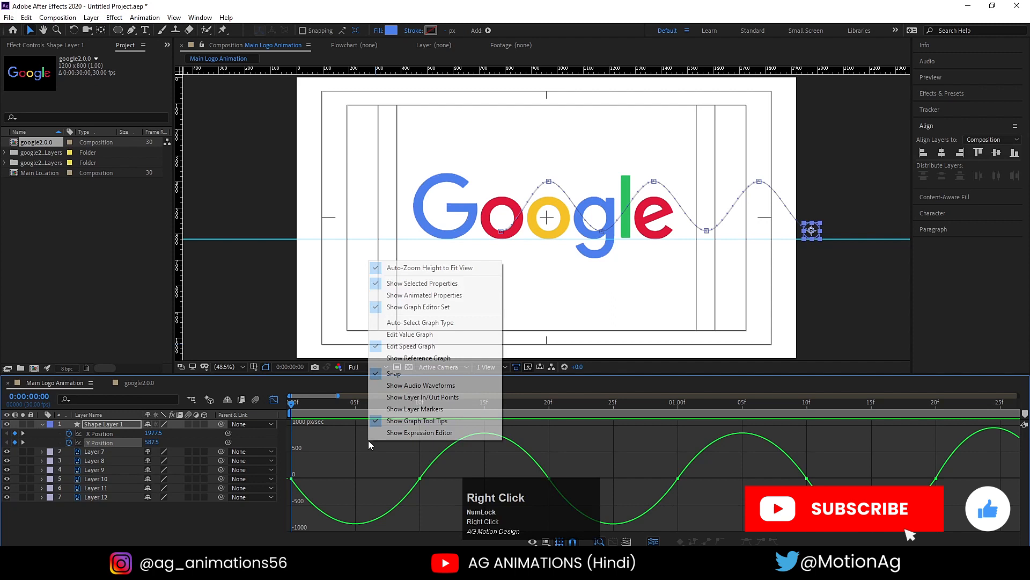
pyautogui.click(401, 335)
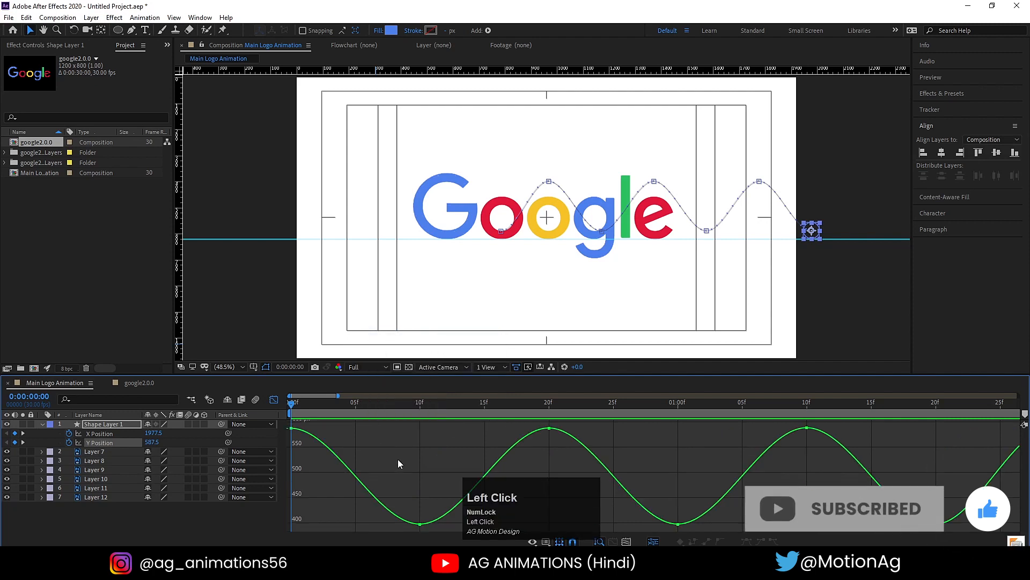
pyautogui.press('-')
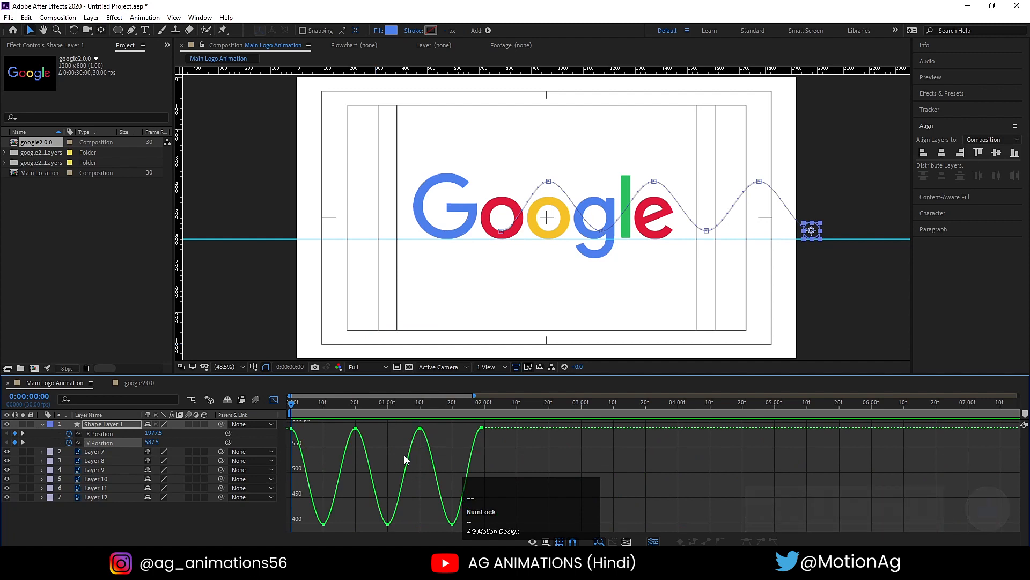
pyautogui.press('=')
pyautogui.rightClick(393, 443)
pyautogui.click(421, 350)
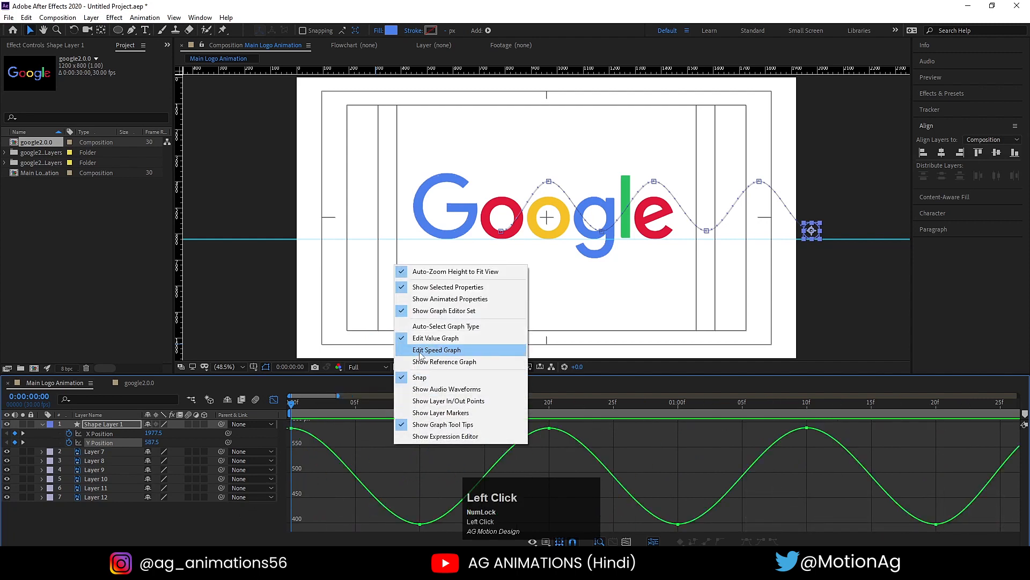
# Lengthen both ease handles of the Y Position keyframe at 0:10 in the speed graph.
pyautogui.moveTo(371, 405)
pyautogui.mouseDown()
pyautogui.moveTo(394, 406)
pyautogui.moveTo(371, 405)
pyautogui.mouseUp()
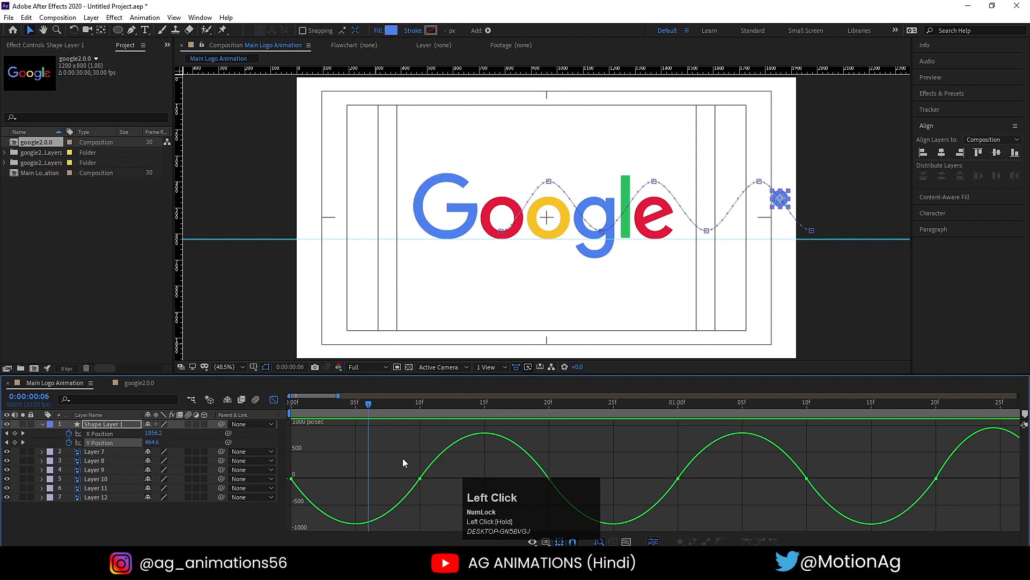
pyautogui.moveTo(402, 458); pyautogui.dragTo(362, 479)
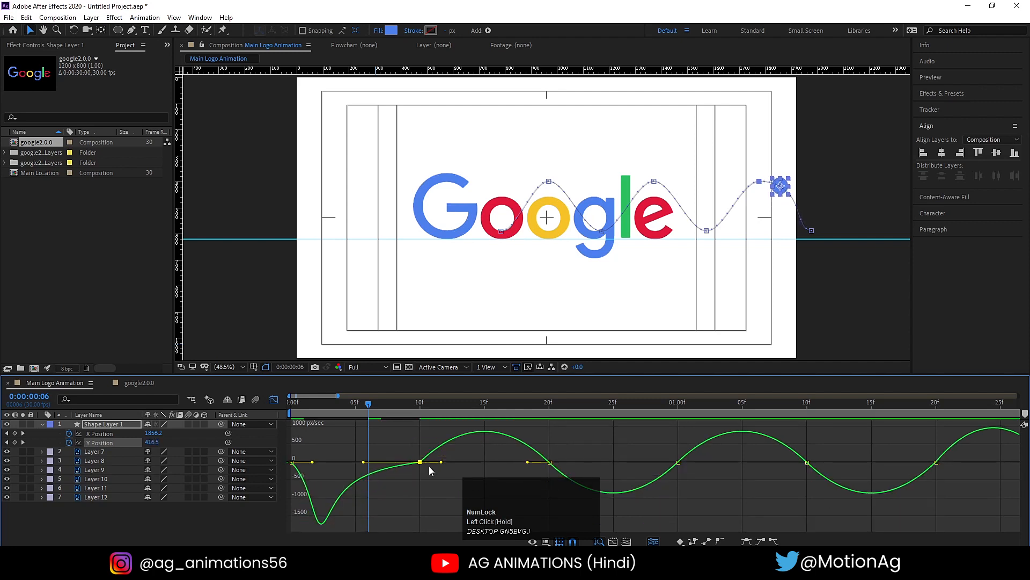
pyautogui.moveTo(442, 462); pyautogui.dragTo(471, 463)
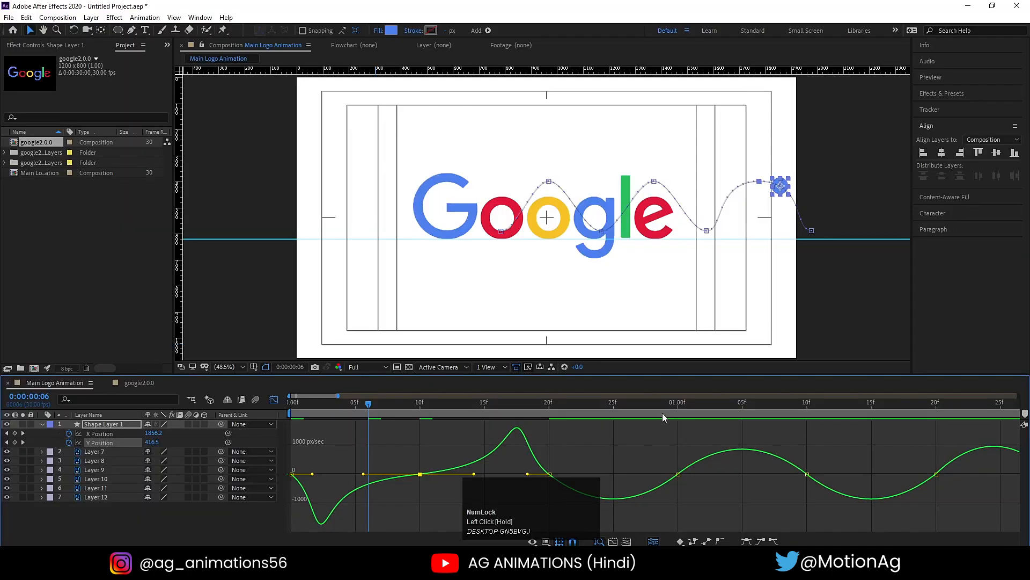
# Lengthen both ease handles of the Y Position keyframe at the 1:00 bounce peak.
pyautogui.click(678, 402)
pyautogui.moveTo(654, 450); pyautogui.dragTo(707, 501)
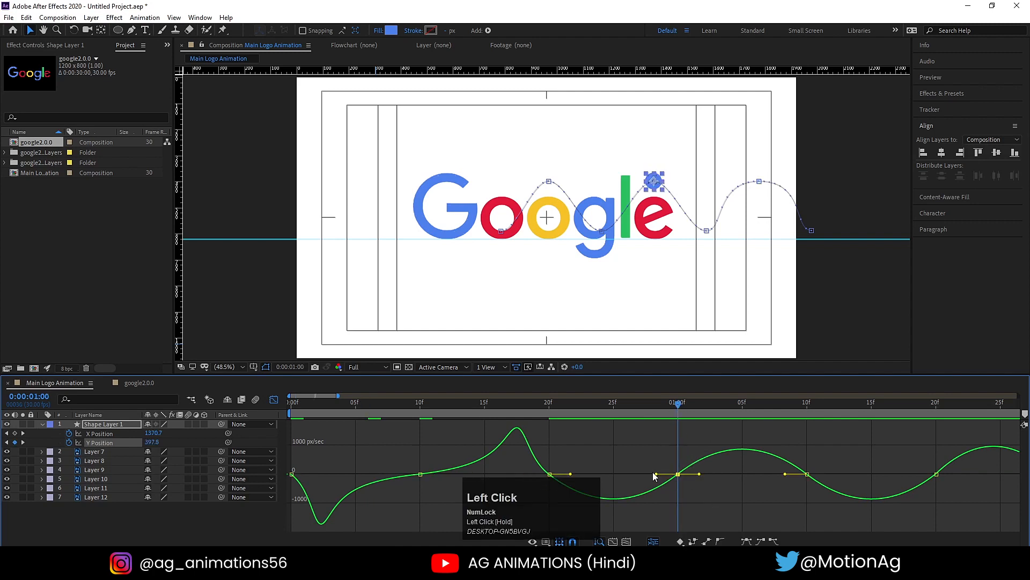
pyautogui.moveTo(653, 472); pyautogui.dragTo(622, 472)
pyautogui.moveTo(700, 475); pyautogui.dragTo(733, 476)
# Lengthen both ease handles of the Y Position keyframe at the 1:20 bounce peak.
pyautogui.moveTo(912, 451); pyautogui.dragTo(960, 516)
pyautogui.moveTo(915, 476); pyautogui.dragTo(877, 474)
pyautogui.moveTo(956, 476); pyautogui.dragTo(988, 475)
pyautogui.press('-')
pyautogui.press('-')
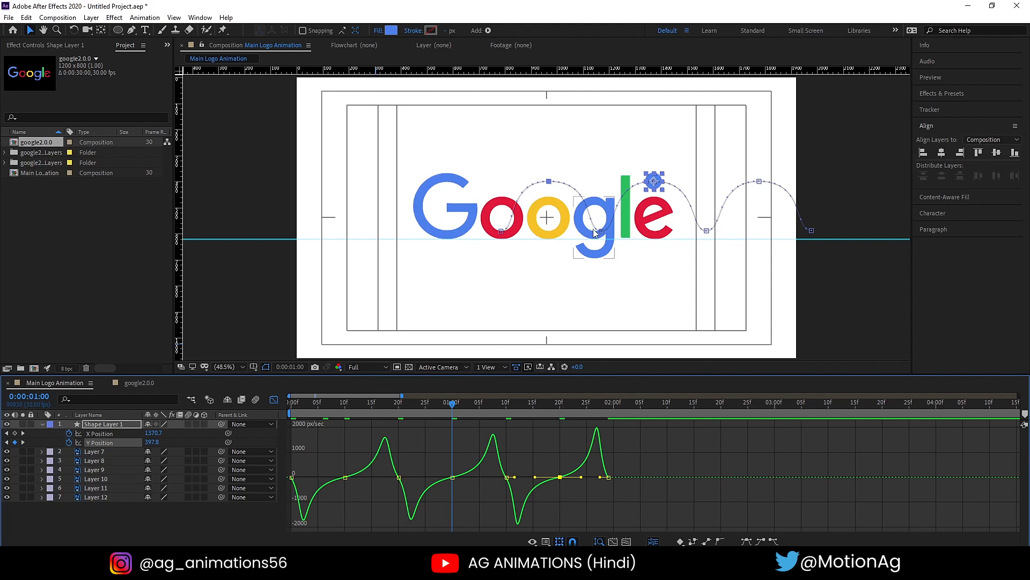
# Shorten the outgoing ease handle of the first Y Position keyframe at 0:00.
pyautogui.scroll(3, 599, 231)
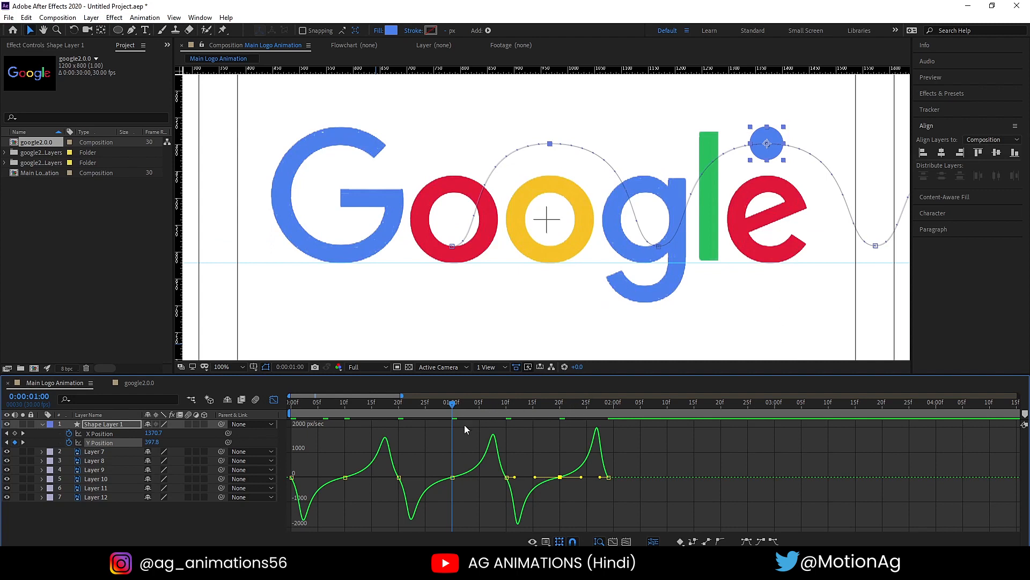
pyautogui.click(286, 407)
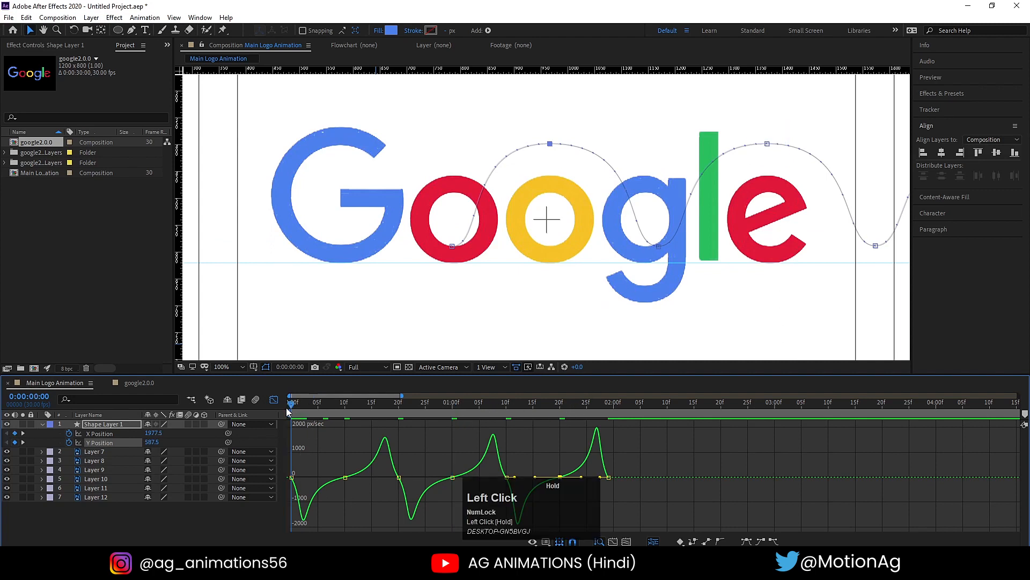
pyautogui.moveTo(309, 446); pyautogui.dragTo(285, 489)
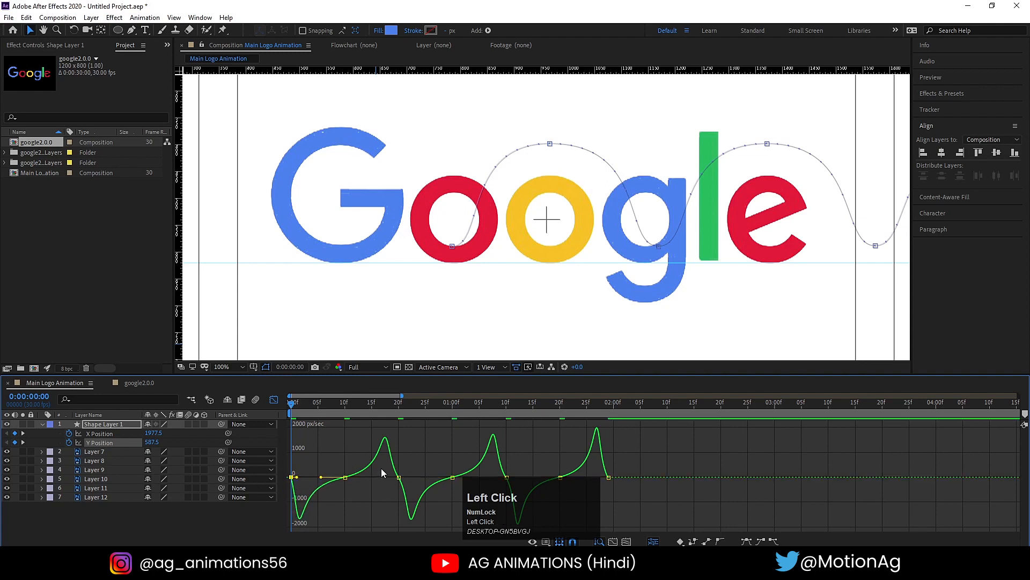
# Shorten the incoming and outgoing ease handles of the Y Position keyframe at 0:20 to sharpen that ground contact.
pyautogui.click(399, 478)
pyautogui.moveTo(390, 478); pyautogui.dragTo(396, 477)
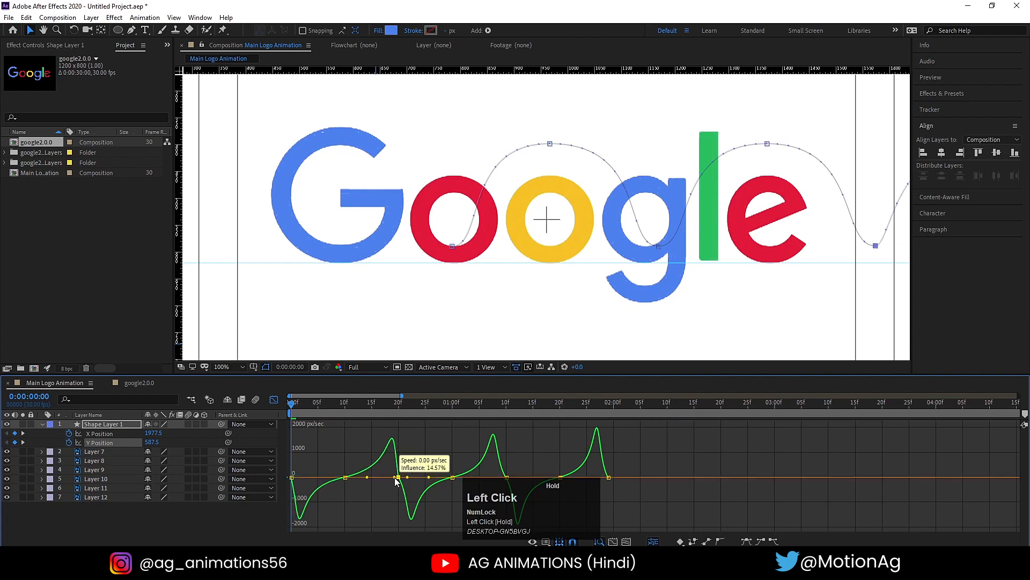
pyautogui.moveTo(404, 482); pyautogui.dragTo(402, 483)
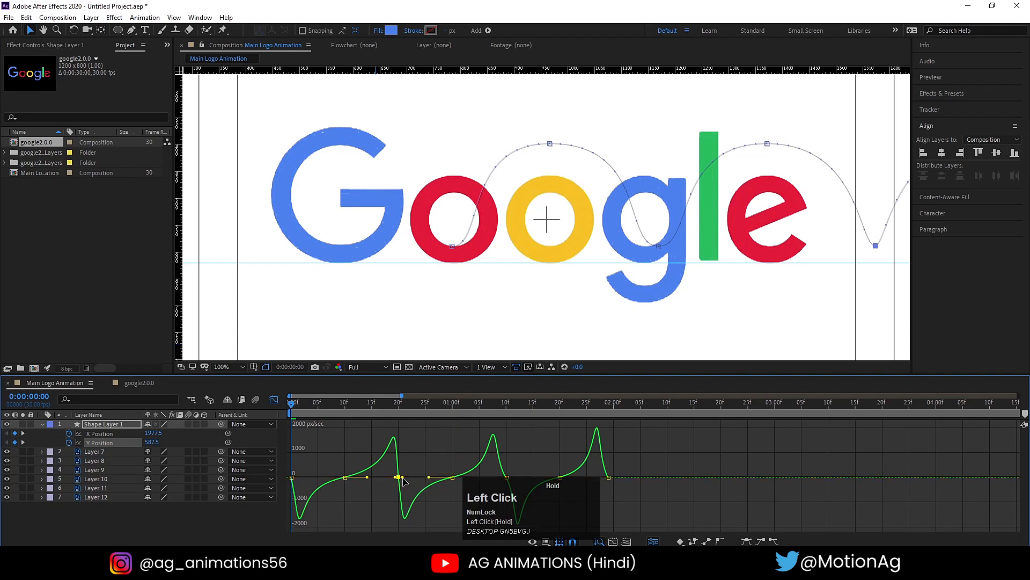
pyautogui.click(308, 406)
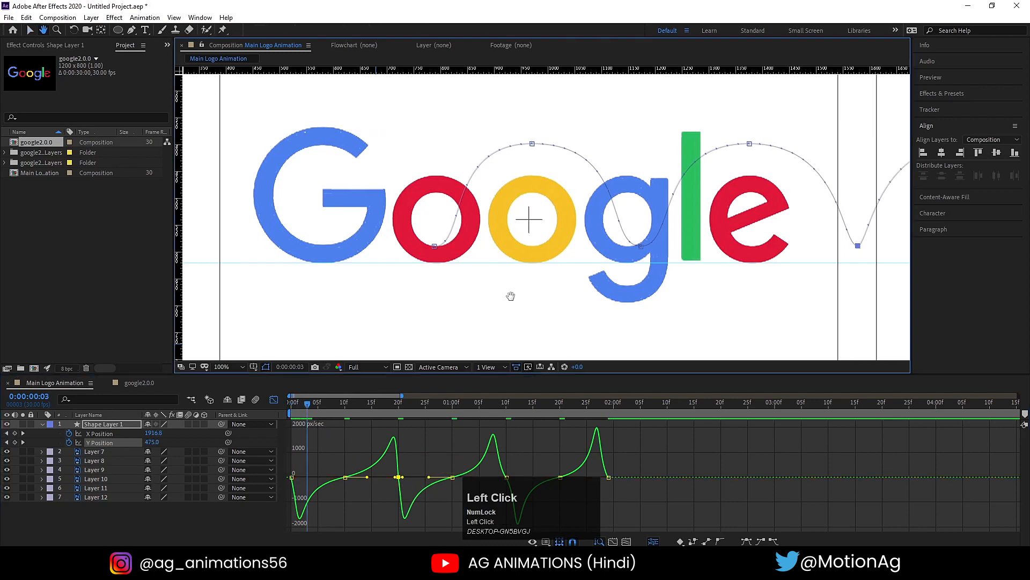
pyautogui.moveTo(510, 295); pyautogui.dragTo(234, 283)
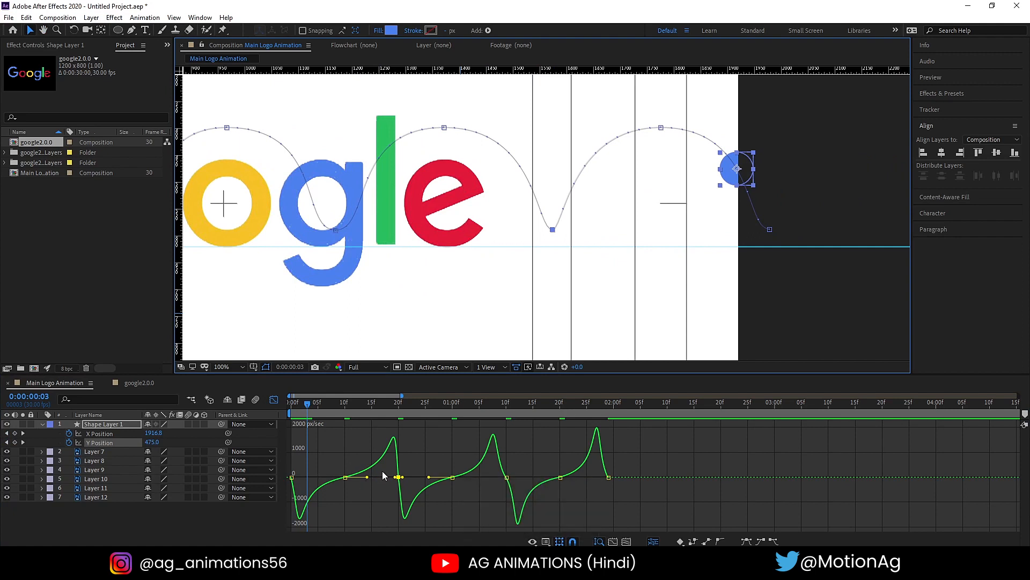
pyautogui.click(398, 476)
pyautogui.press('=')
pyautogui.press('=')
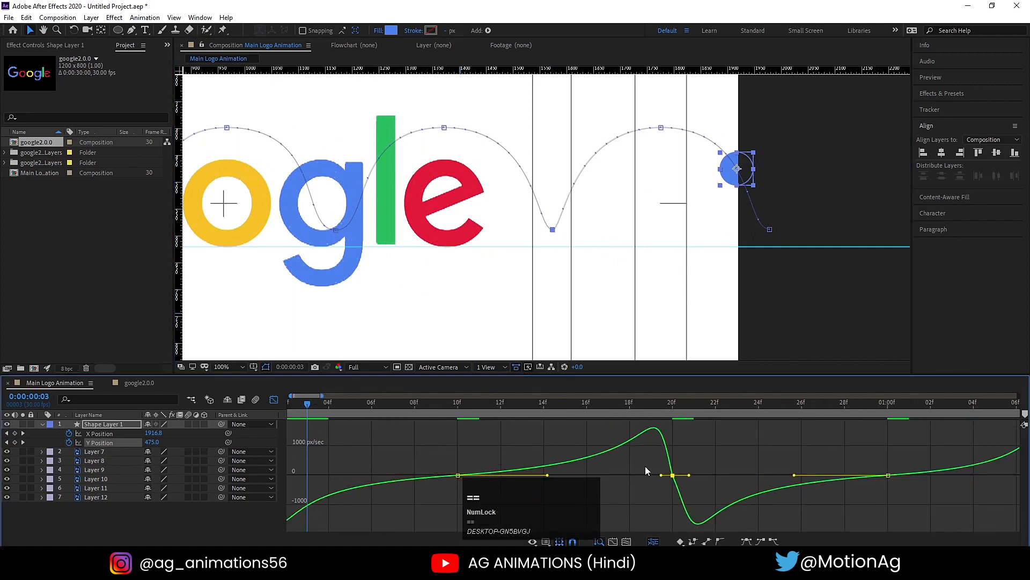
pyautogui.moveTo(689, 477); pyautogui.dragTo(664, 472)
pyautogui.press('-')
pyautogui.press('-')
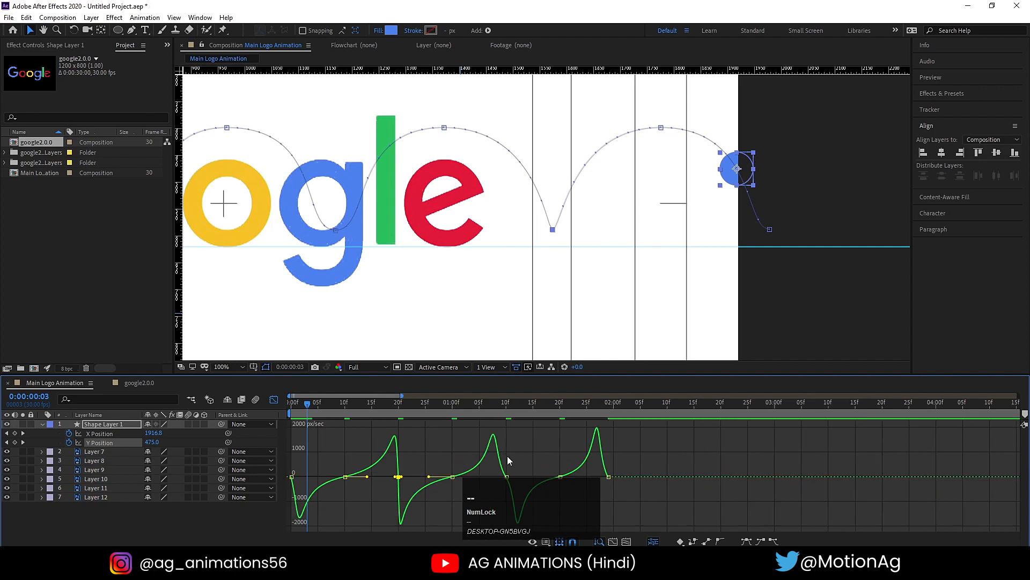
# Shorten the ease handles on both sides of the Y Position keyframe at 1:10 to sharpen the second ground contact.
pyautogui.click(507, 476)
pyautogui.press('=')
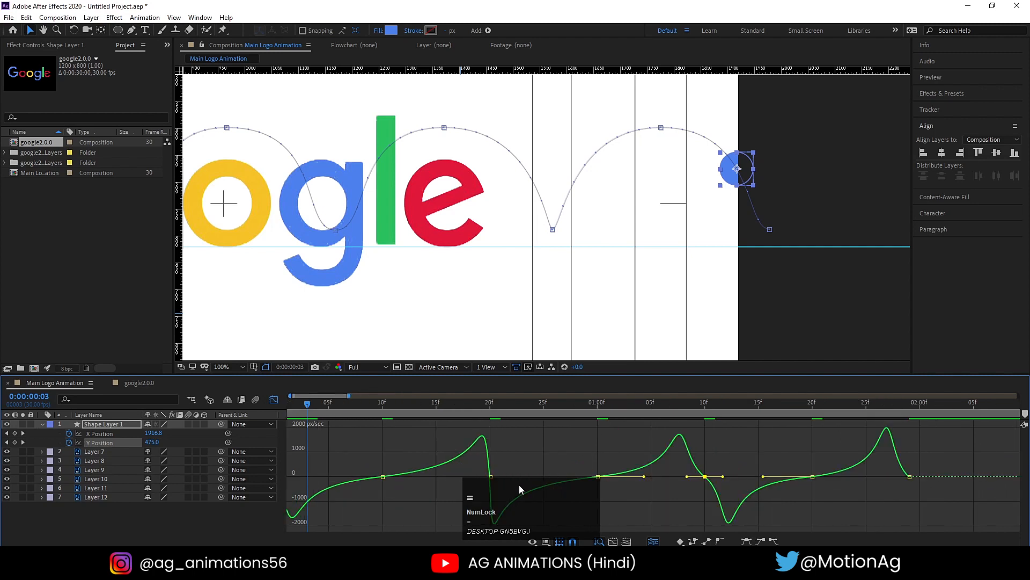
pyautogui.press('-')
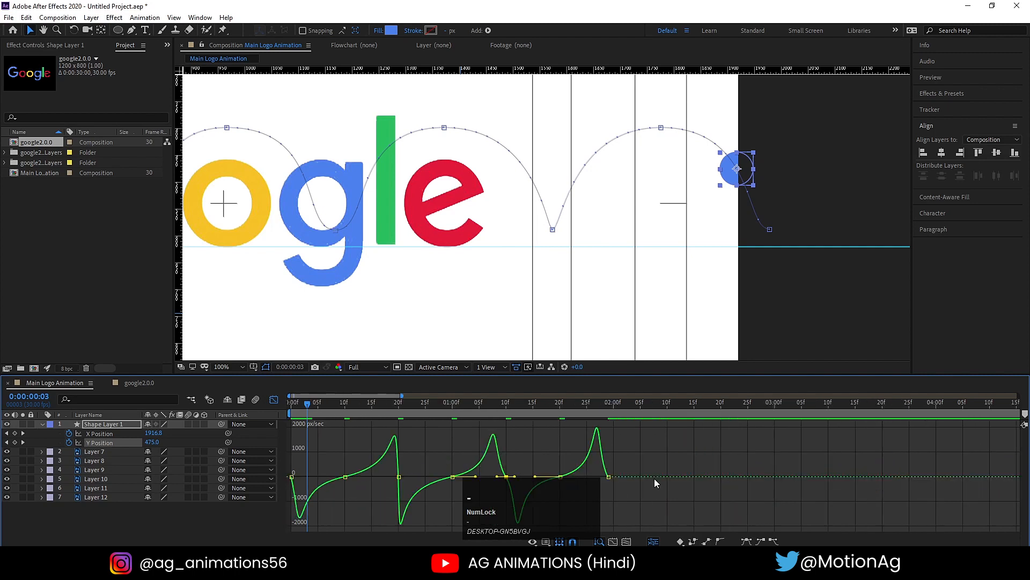
pyautogui.click(505, 477)
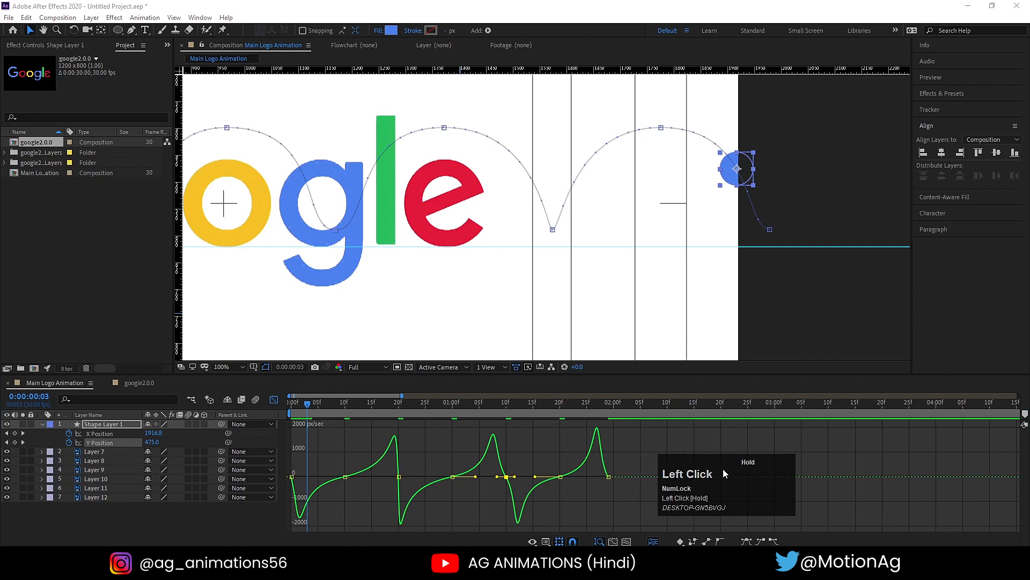
pyautogui.click(488, 471)
pyautogui.moveTo(514, 478); pyautogui.dragTo(519, 482)
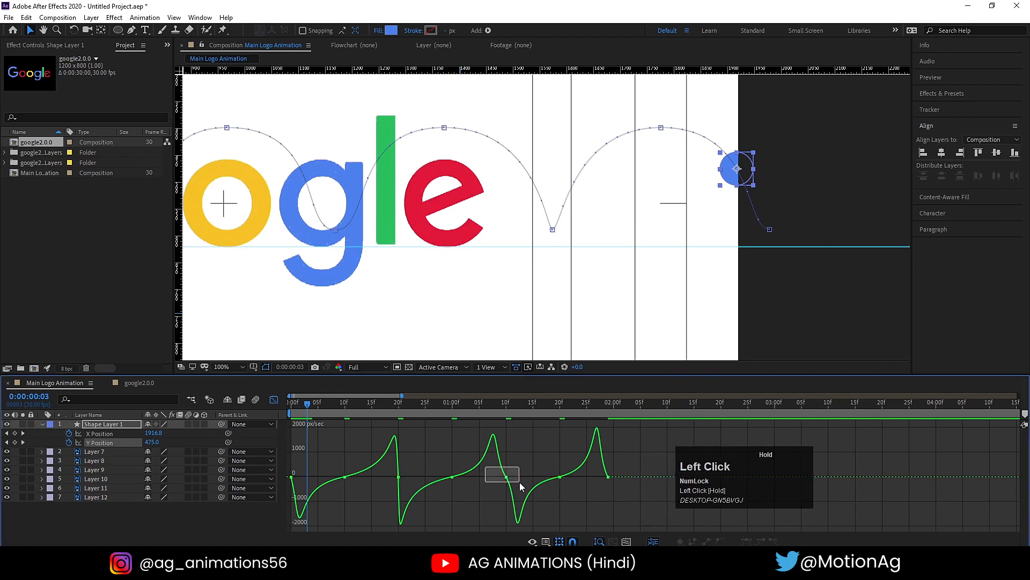
pyautogui.press('=')
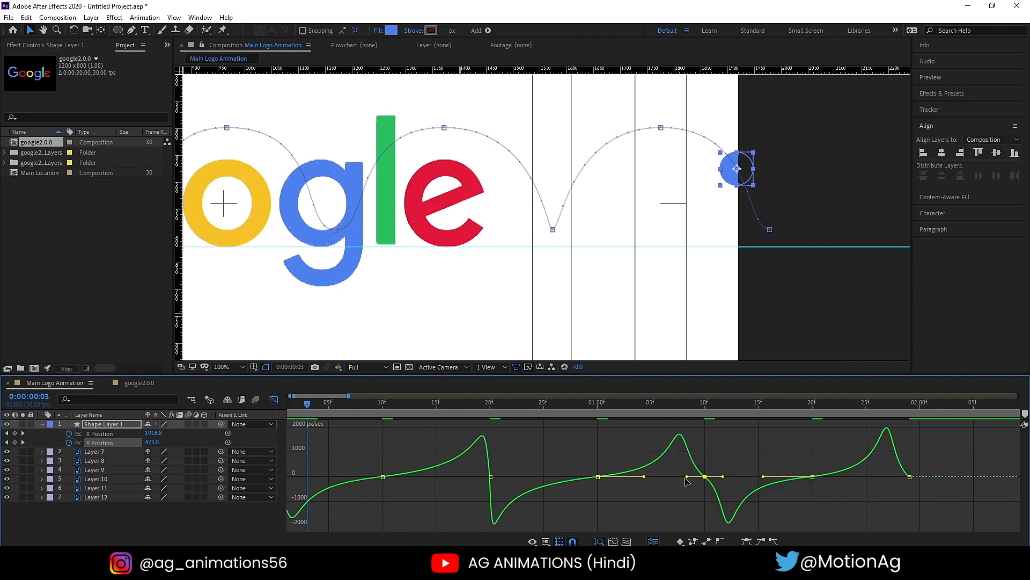
pyautogui.moveTo(687, 477); pyautogui.dragTo(706, 487)
# Shorten the incoming ease handle of the last Y Position keyframe at 1:29.
pyautogui.moveTo(920, 451); pyautogui.dragTo(891, 487)
pyautogui.press('-')
pyautogui.moveTo(600, 476); pyautogui.dragTo(605, 475)
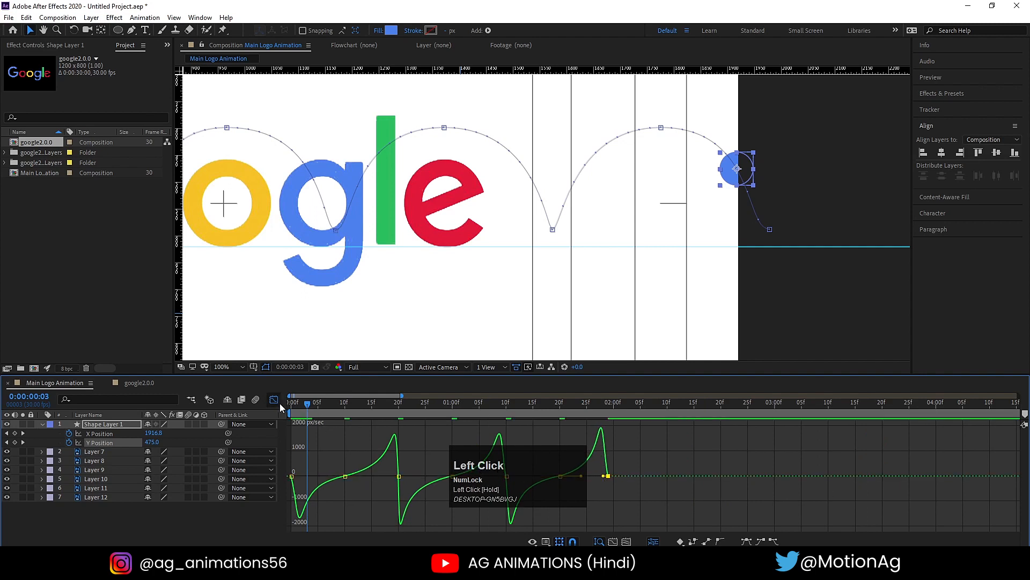
# Preview the sharpened bounce across the whole composition from 0:00.
pyautogui.click(224, 369)
pyautogui.click(226, 176)
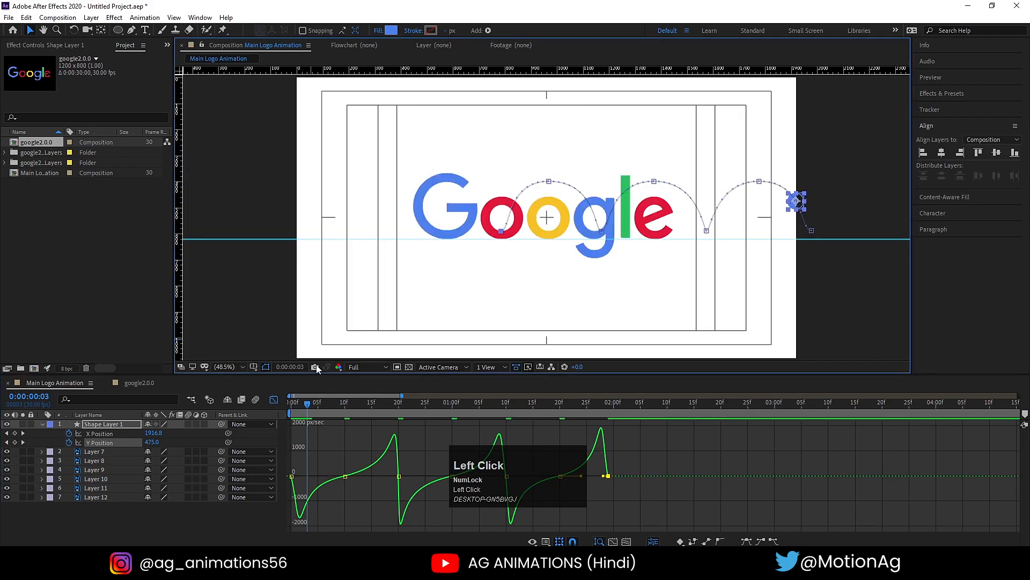
pyautogui.click(291, 402)
pyautogui.press('space')
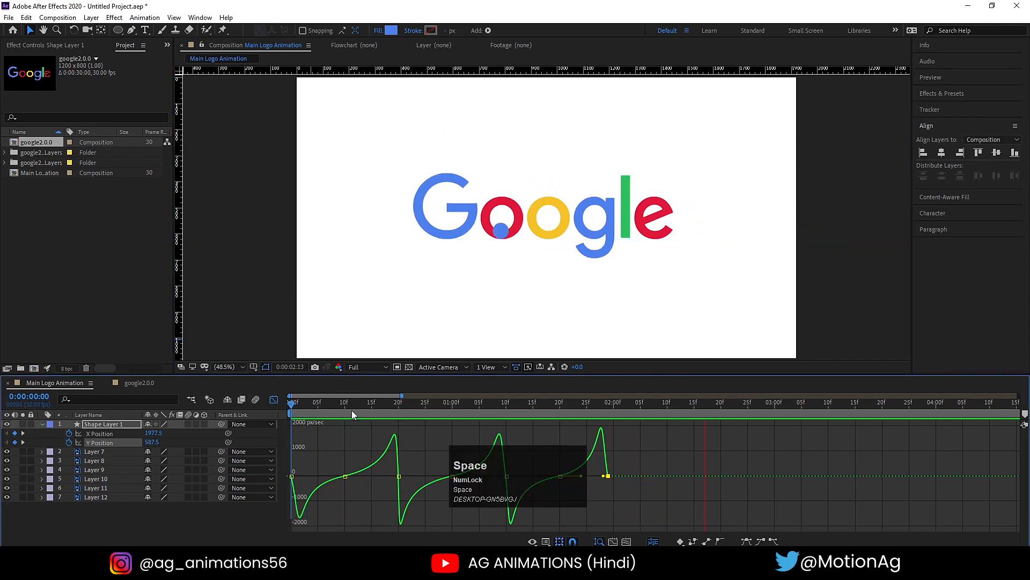
# Close the Graph Editor and replay the bounce from 0:00, stopping at 2:01.
pyautogui.click(317, 403)
pyautogui.click(274, 399)
pyautogui.press('space')
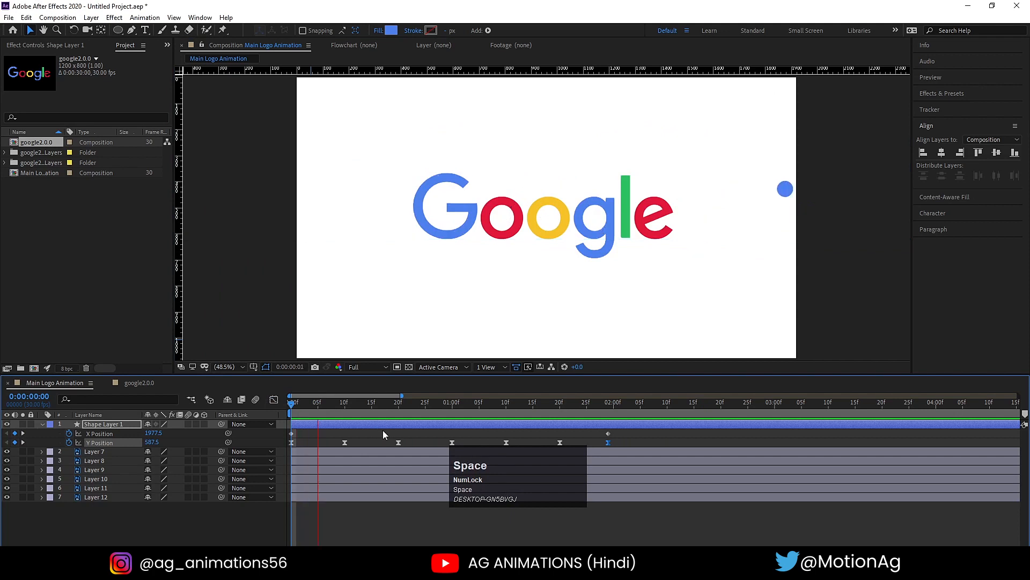
pyautogui.press('space')
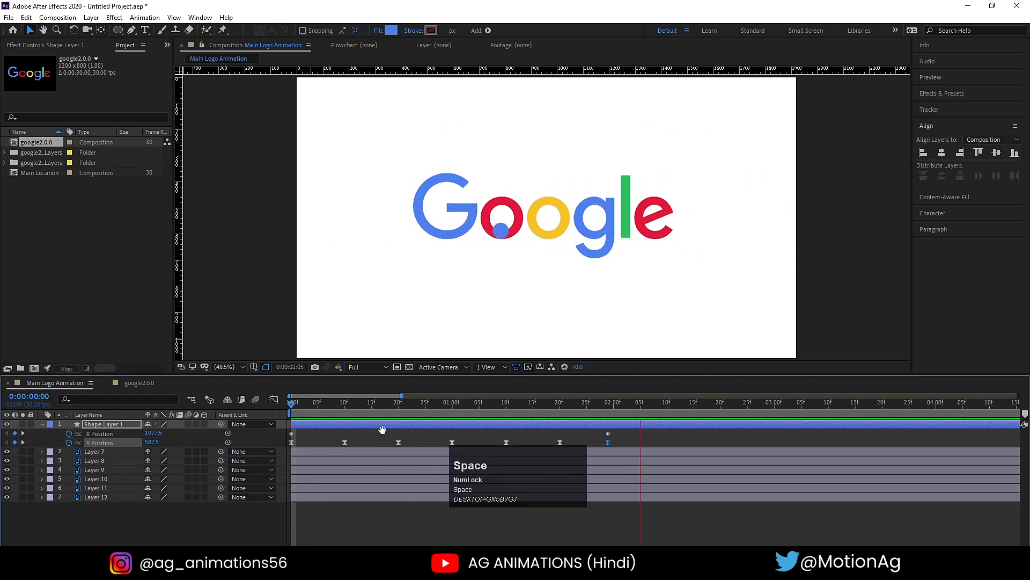
pyautogui.click(292, 402)
pyautogui.press('space')
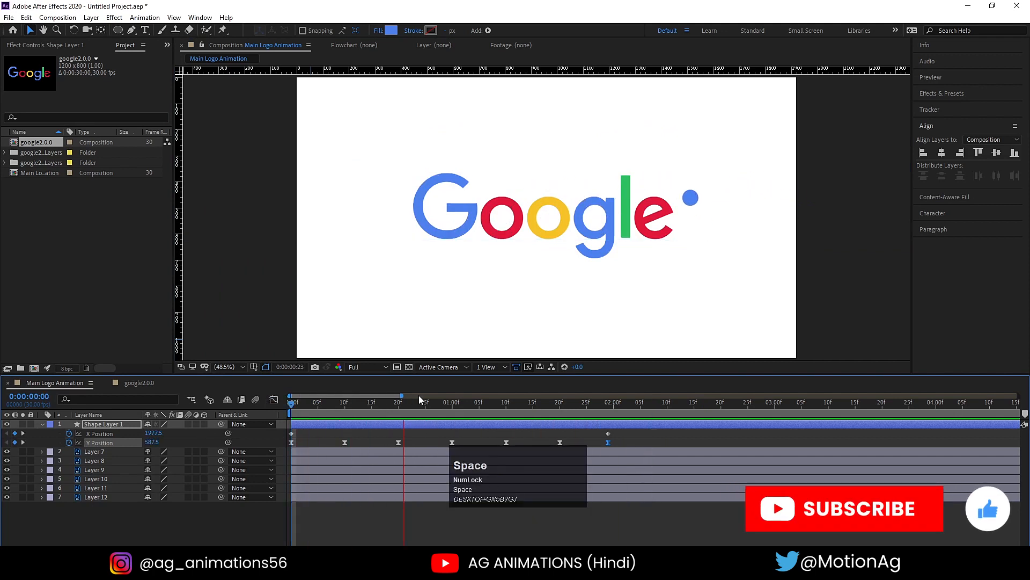
pyautogui.press('space')
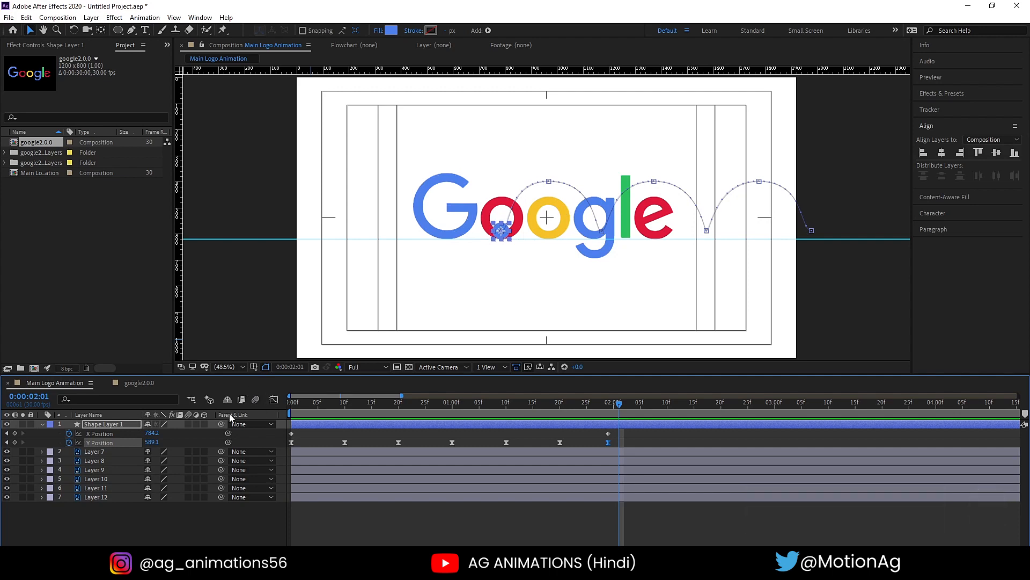
# Rename the circle's shape layer to G.
pyautogui.click(97, 424)
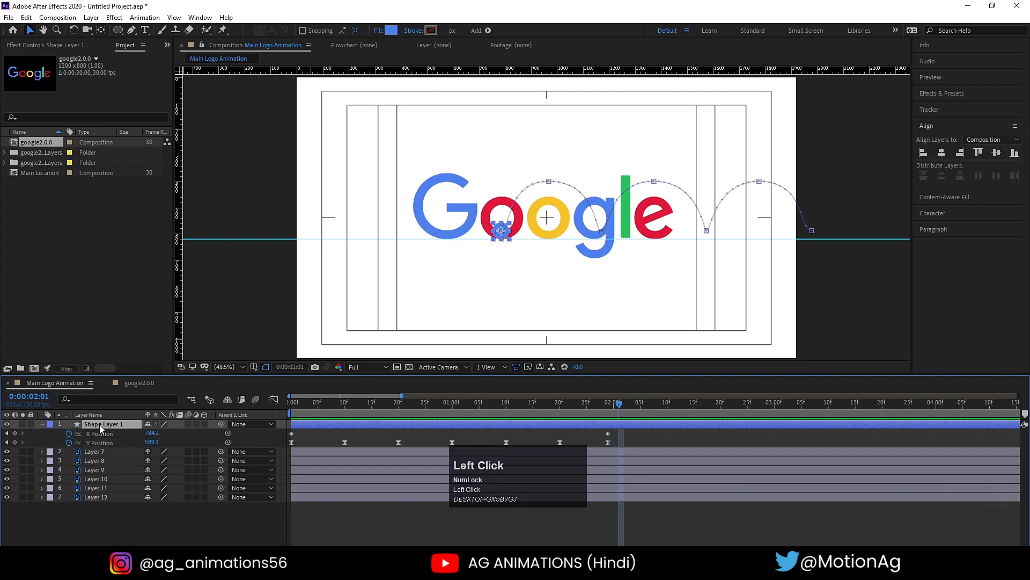
pyautogui.press('Return')
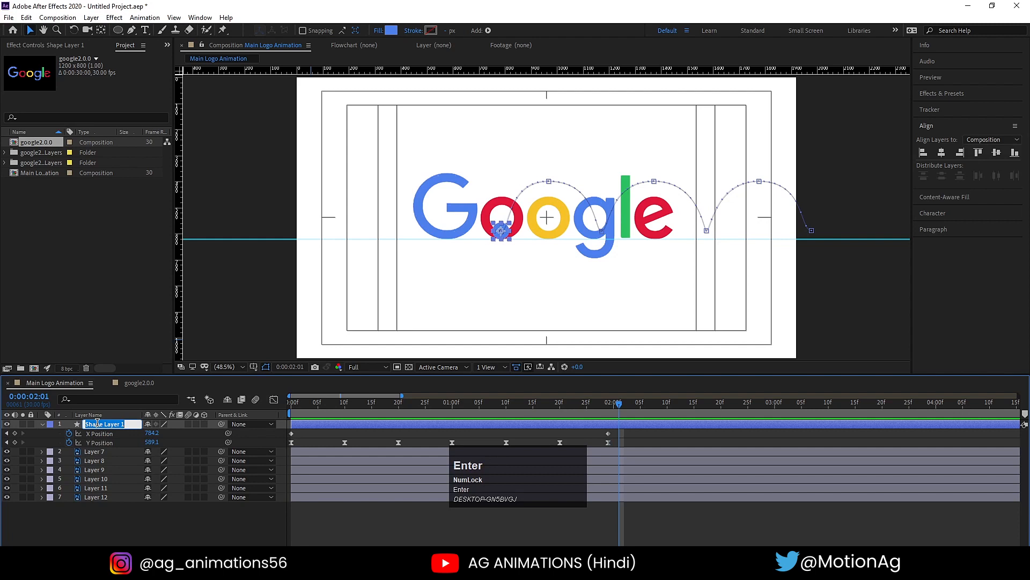
pyautogui.write('G')
pyautogui.press('Return')
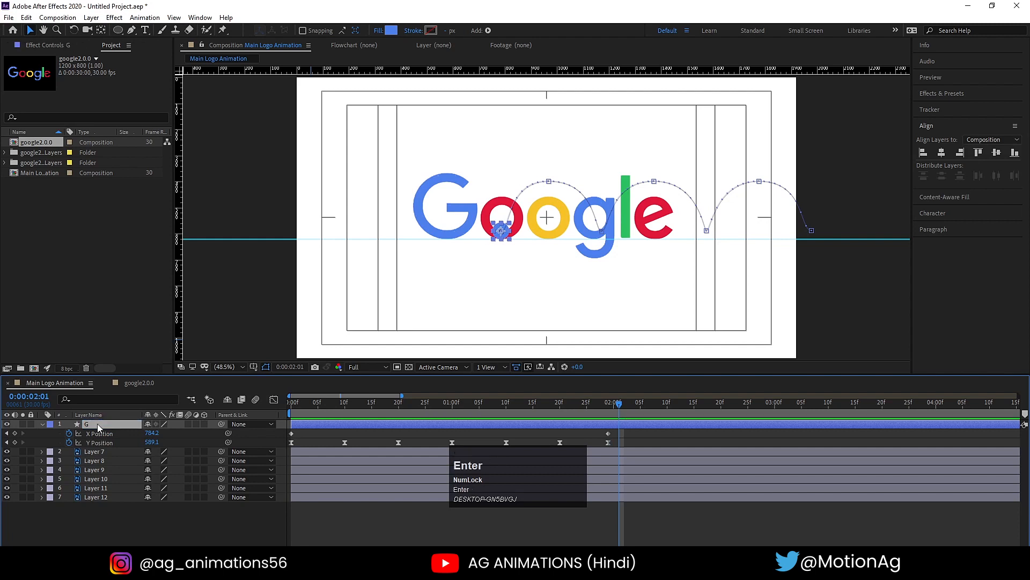
# Rename the letter layers Layer 7 through Layer 12 to G, O, O, G, L and E in order.
pyautogui.click(104, 494)
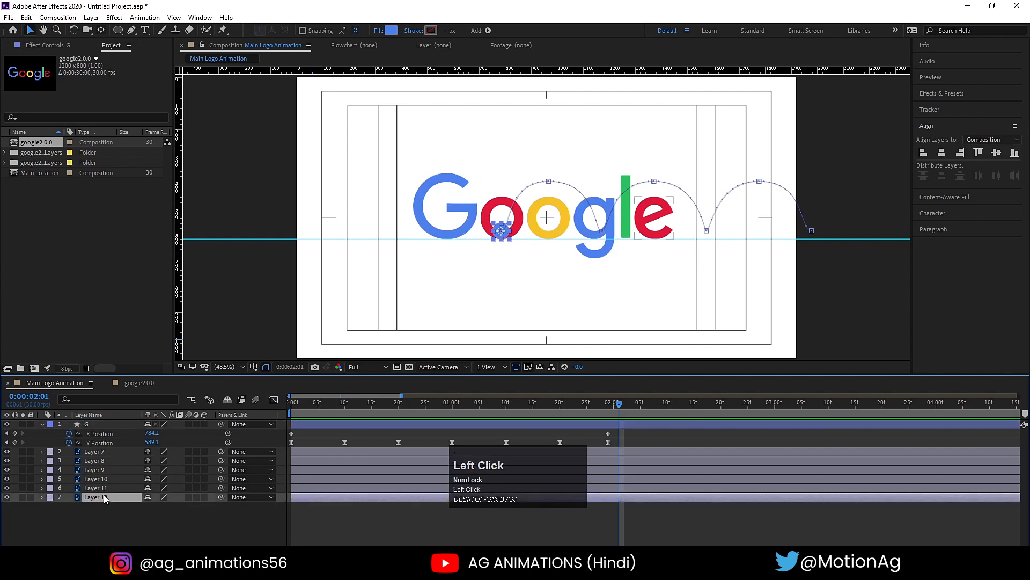
pyautogui.click(86, 451)
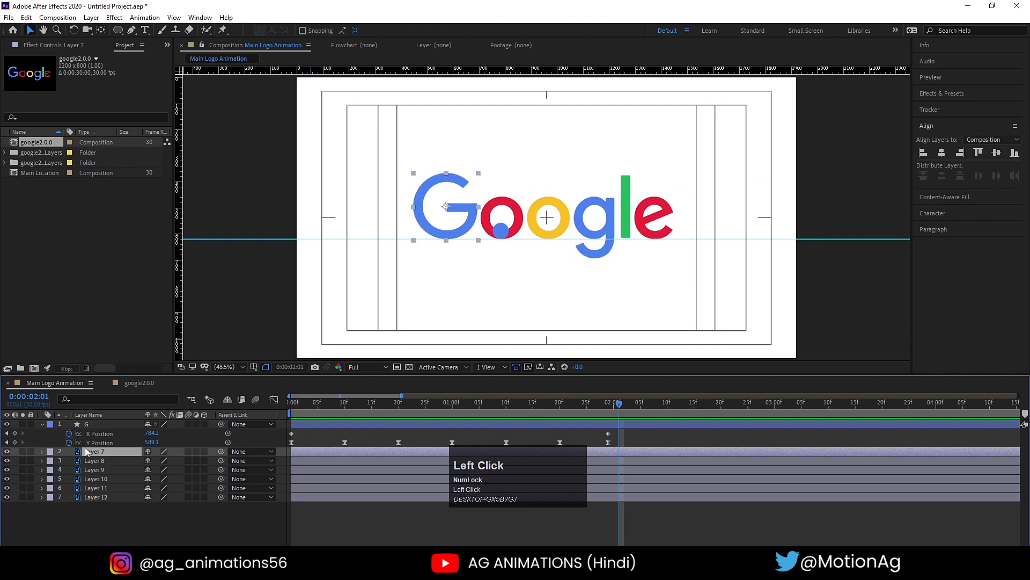
pyautogui.press('Return')
pyautogui.write('G')
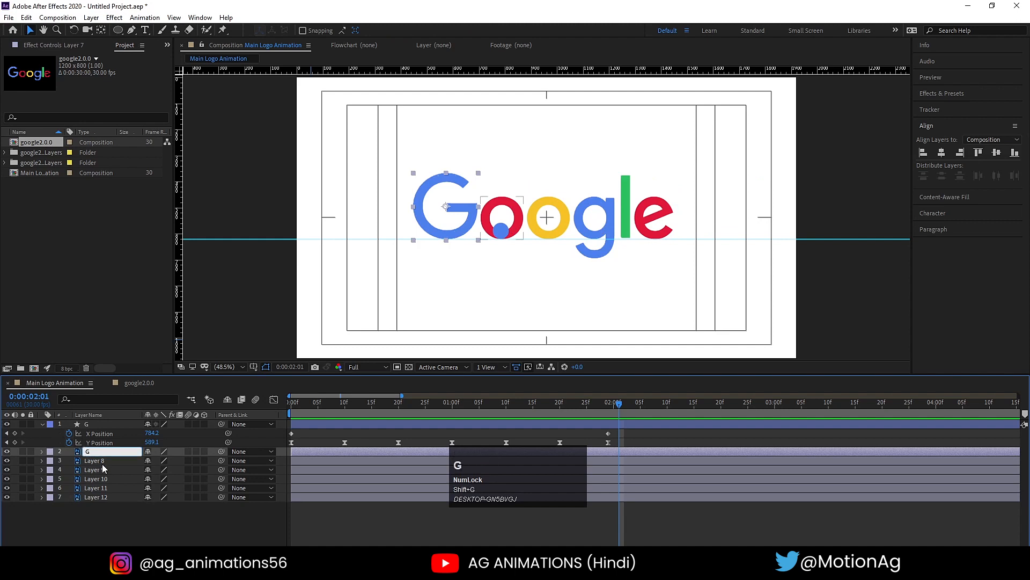
pyautogui.click(103, 464)
pyautogui.press('Return')
pyautogui.write('O')
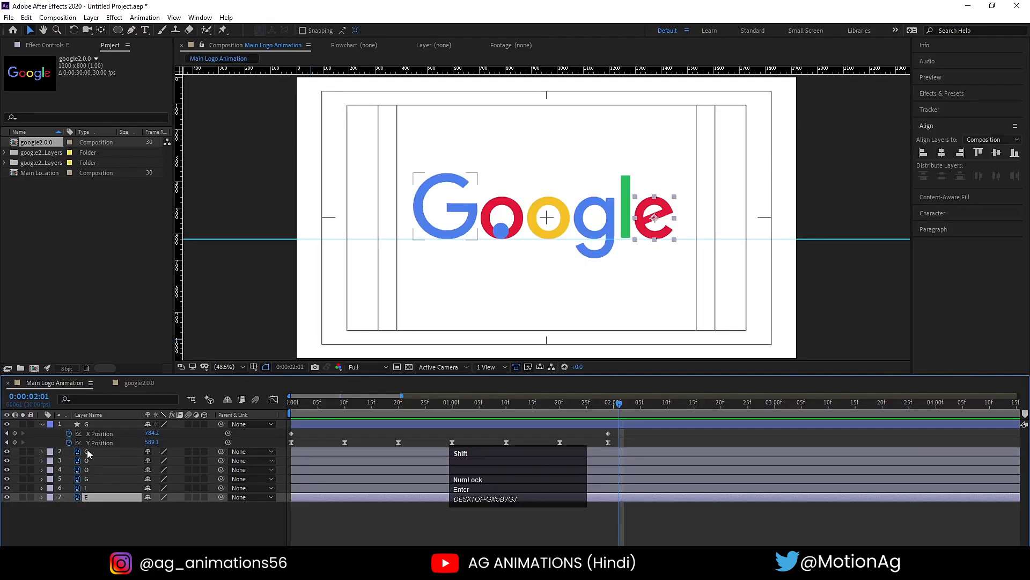
# Set the label colour of the six letter layers to Blue and the G circle's shape layer to Green.
pyautogui.keyDown('shift'); pyautogui.click(87, 453); pyautogui.keyUp('shift')
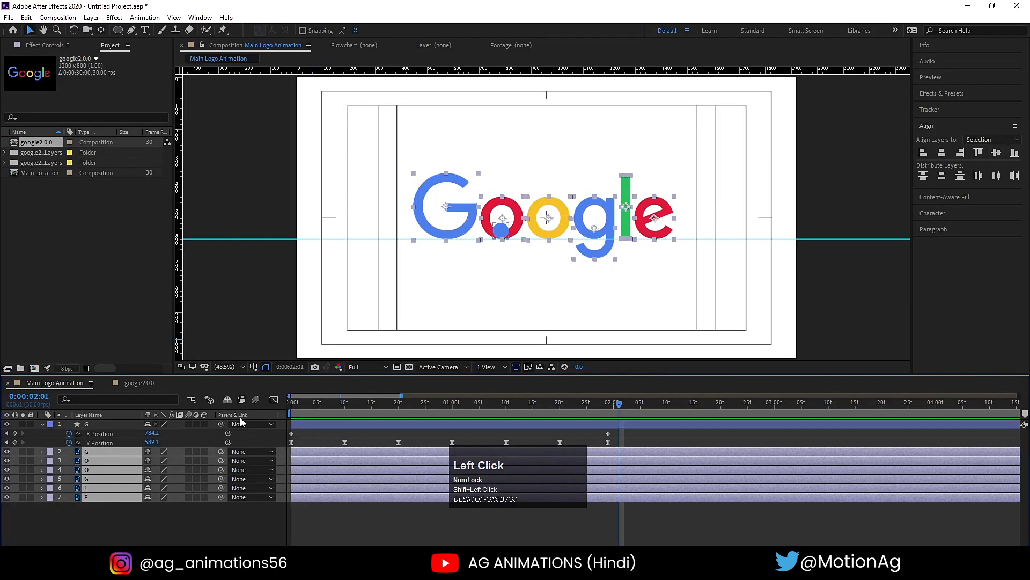
pyautogui.click(53, 455)
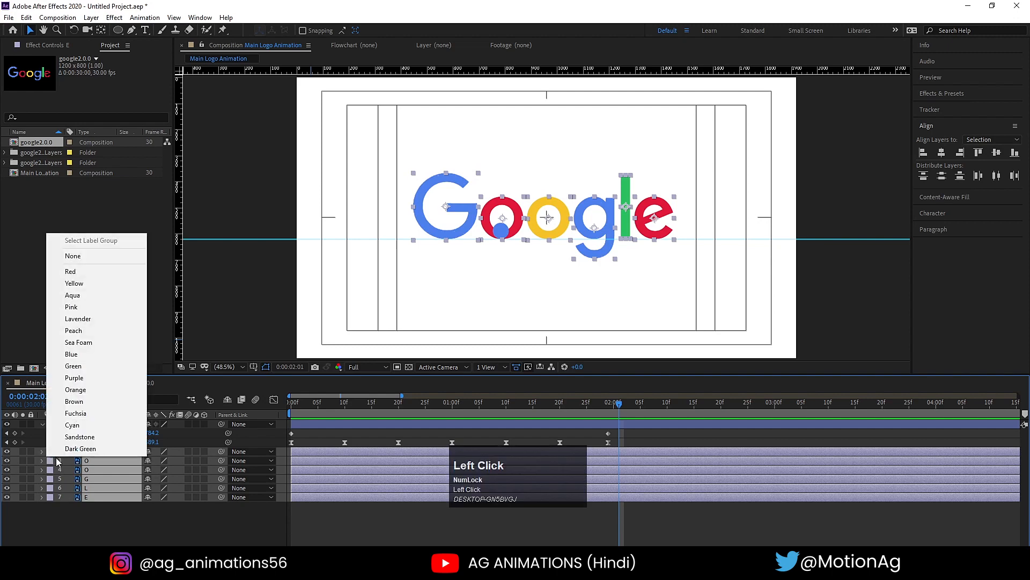
pyautogui.click(67, 356)
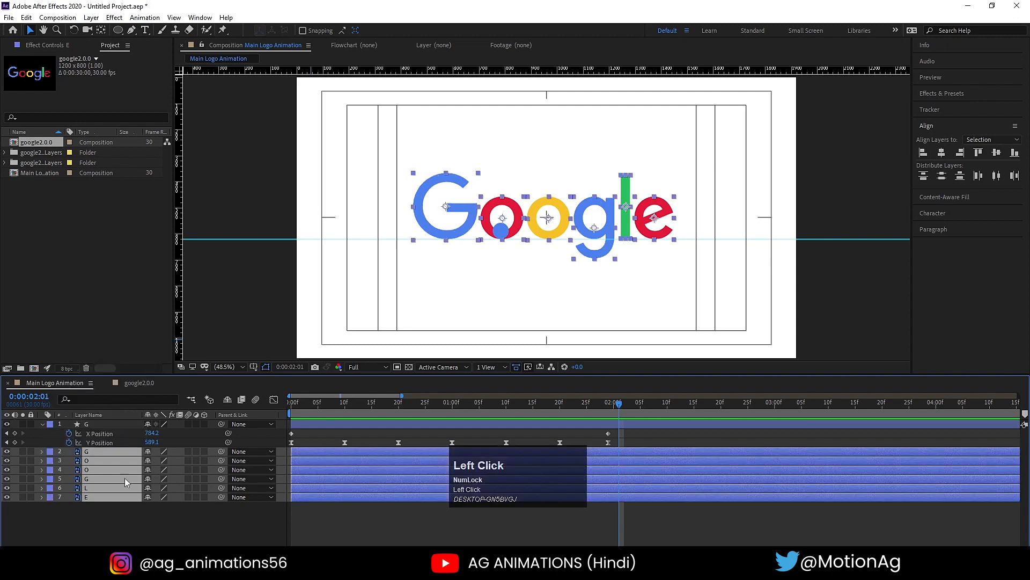
pyautogui.click(84, 424)
pyautogui.click(50, 424)
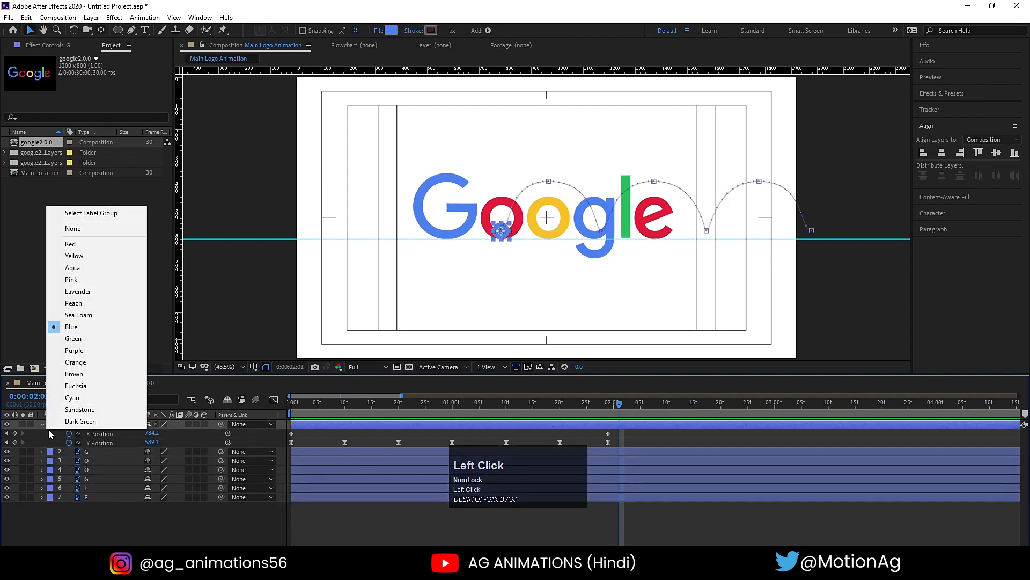
pyautogui.click(80, 338)
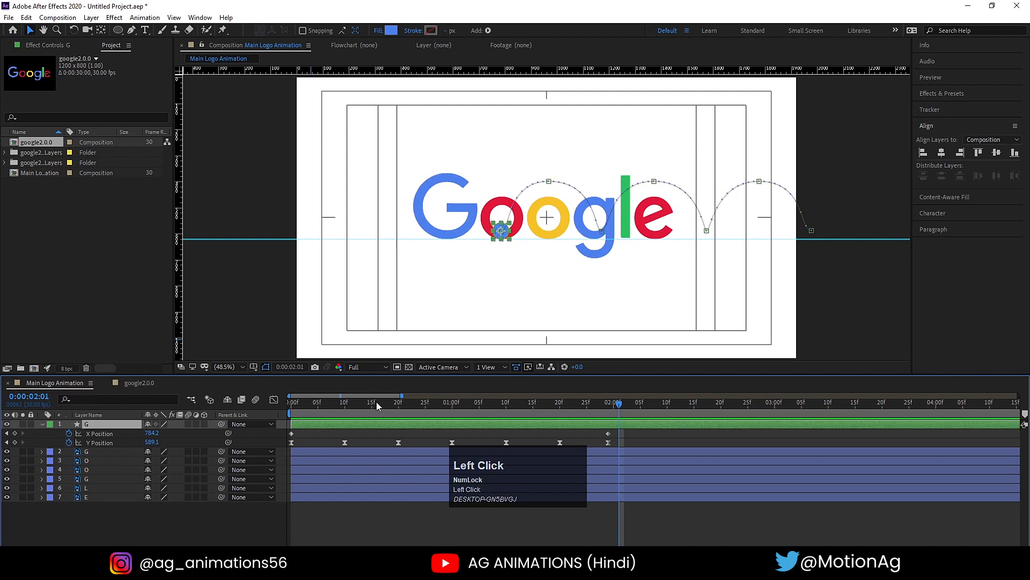
# Preview the bouncing blue circle from 0:00 and stop at 2:03.
pyautogui.press('space')
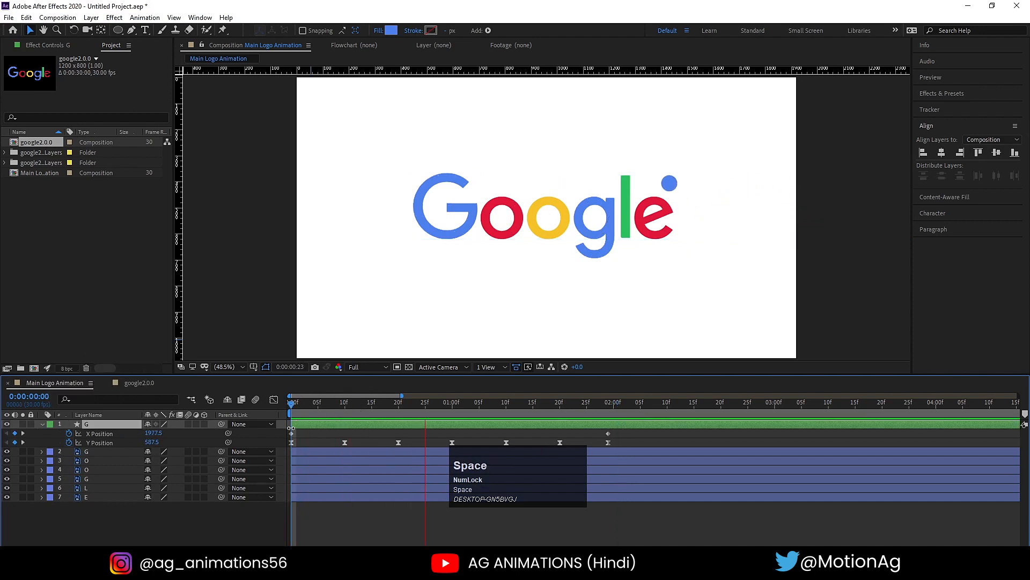
pyautogui.press('space')
pyautogui.press('space')
pyautogui.press('space')
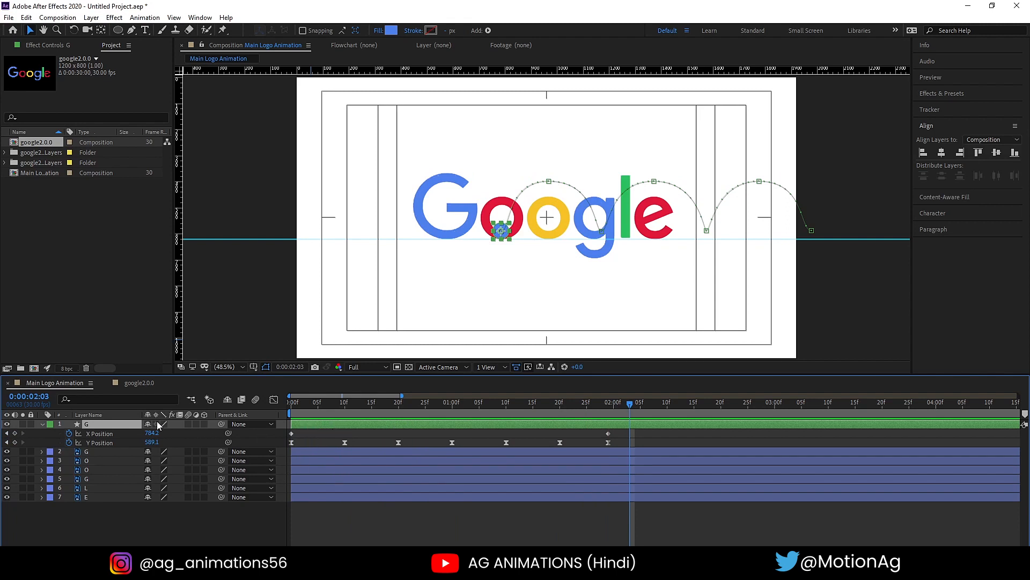
# Duplicate the G circle's shape layer and rename the copy O.
pyautogui.click(105, 426)
pyautogui.hotkey('ctrl', 'd')
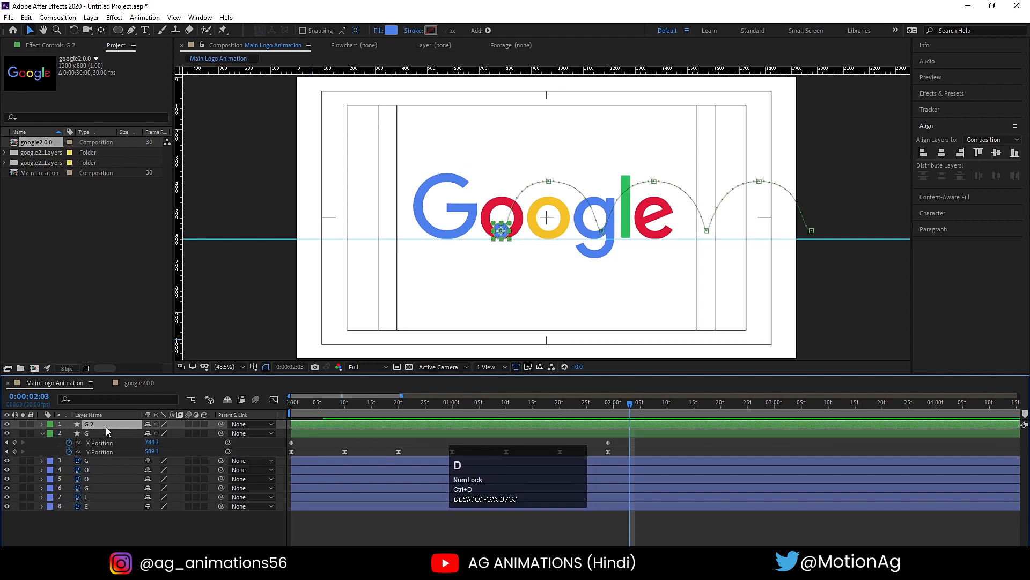
pyautogui.press('Return')
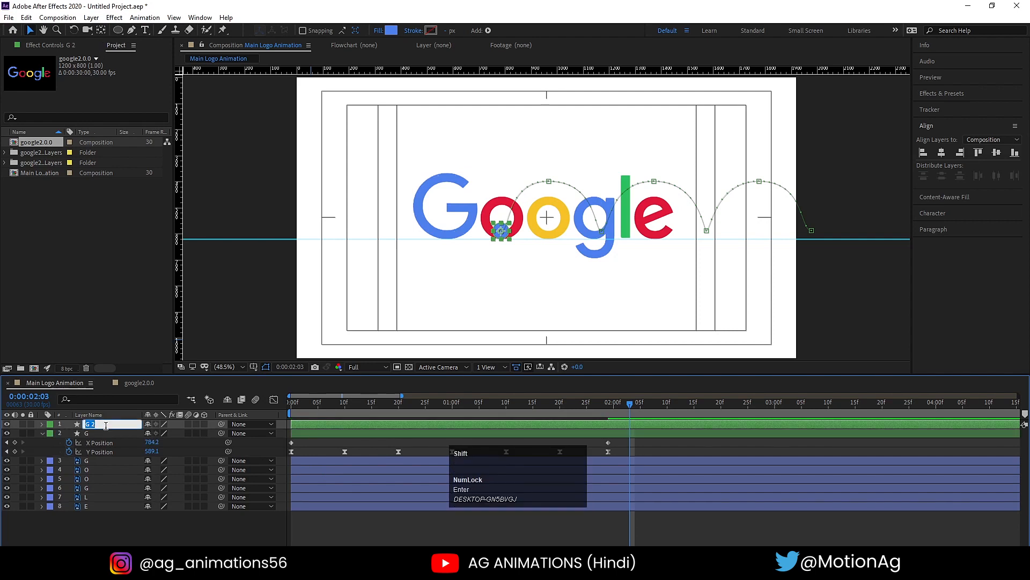
pyautogui.write('O')
pyautogui.click(316, 450)
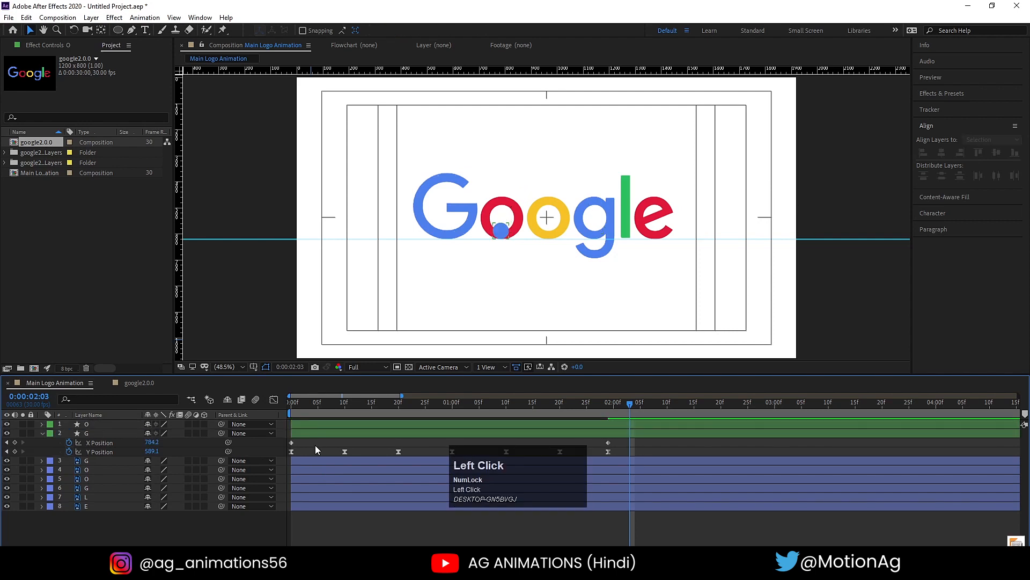
# Change the O circle's fill to the red DA1938 sampled from the logo's first letter o.
pyautogui.click(308, 425)
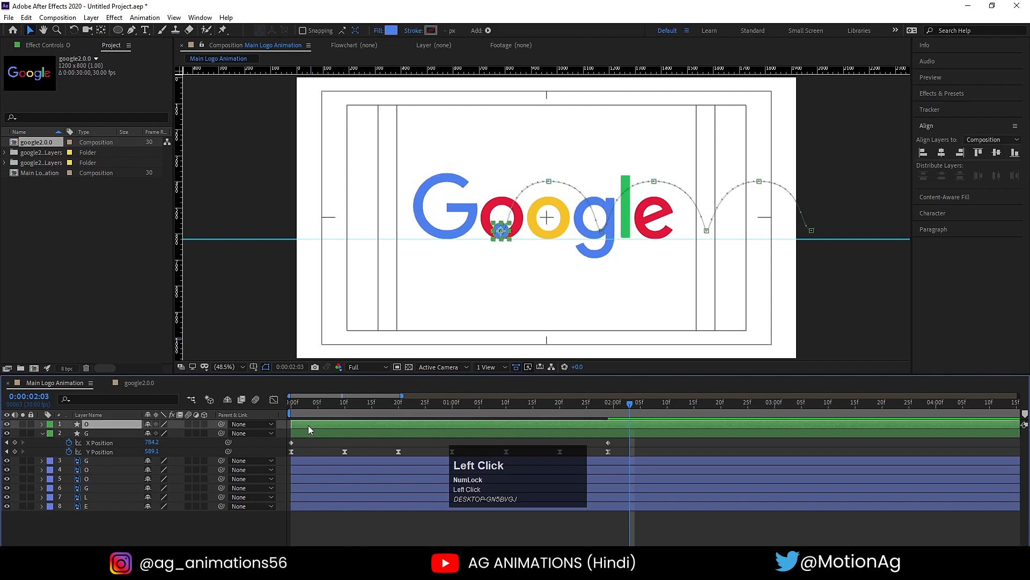
pyautogui.click(391, 31)
pyautogui.click(308, 290)
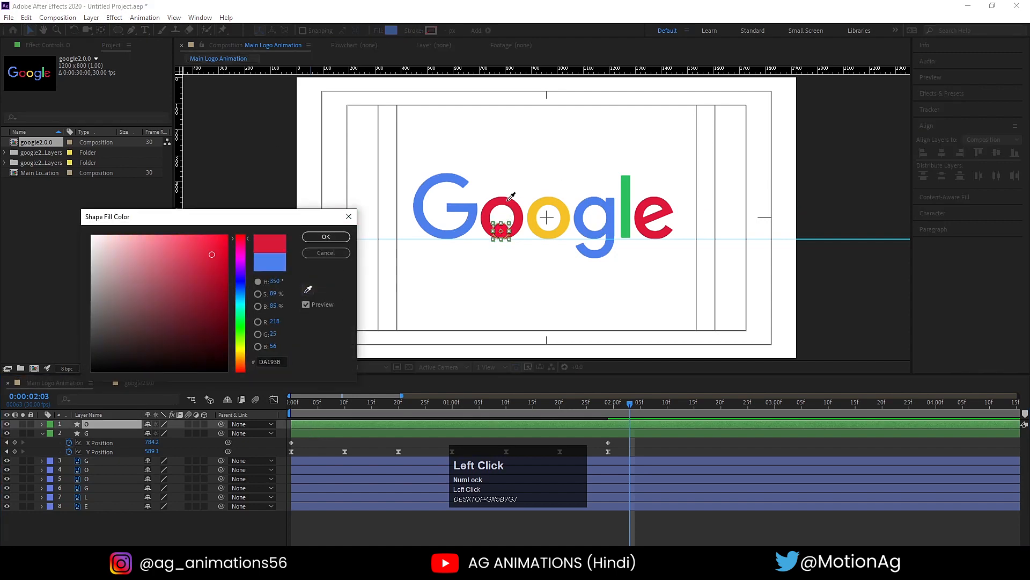
pyautogui.click(511, 196)
pyautogui.click(312, 237)
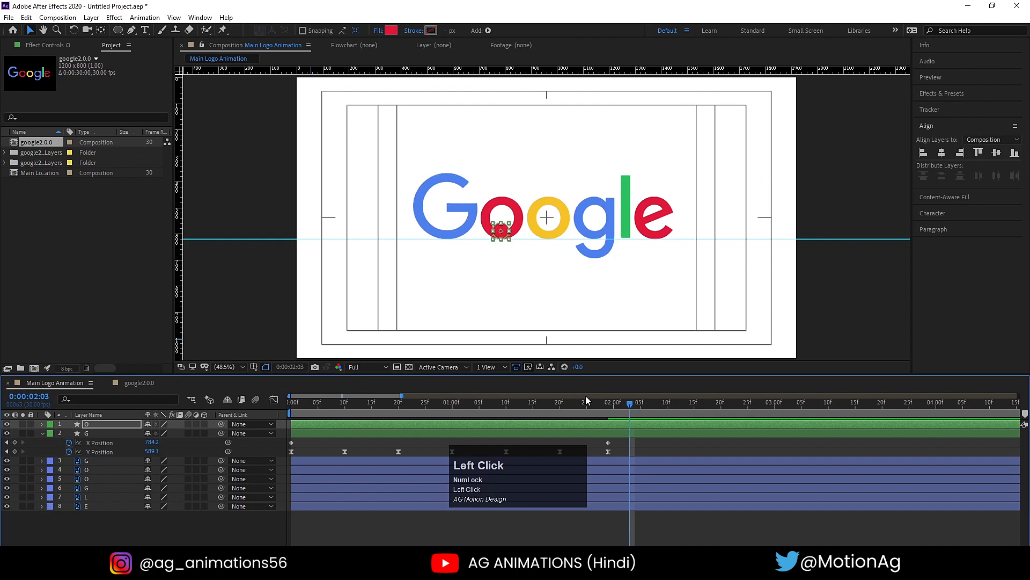
# Reveal the O circle's keyframes and, at 1:29, shift all its X Position keyframes so the circle ends at X 967.2 under the yellow o.
pyautogui.press('u')
pyautogui.click(609, 413)
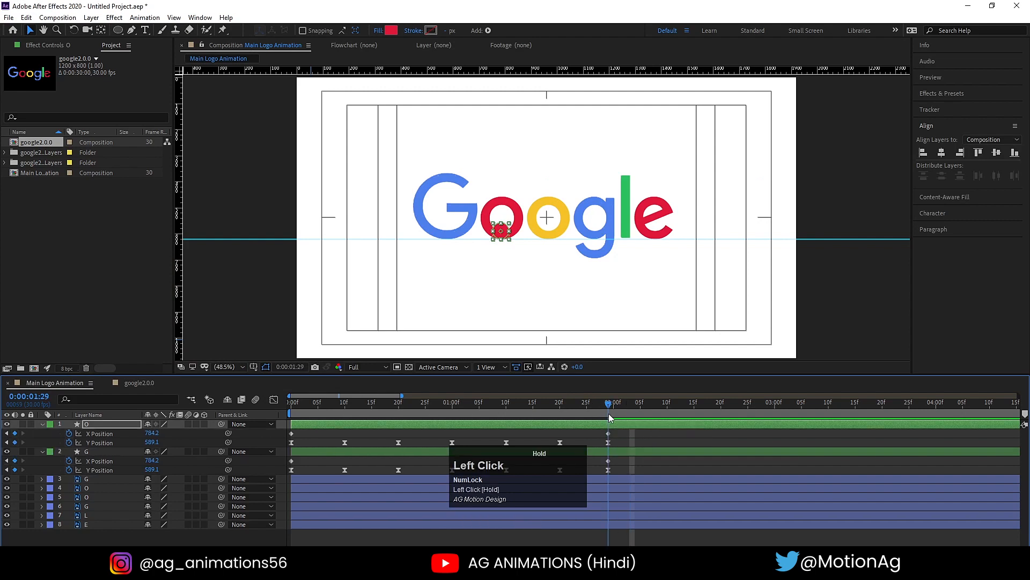
pyautogui.click(101, 434)
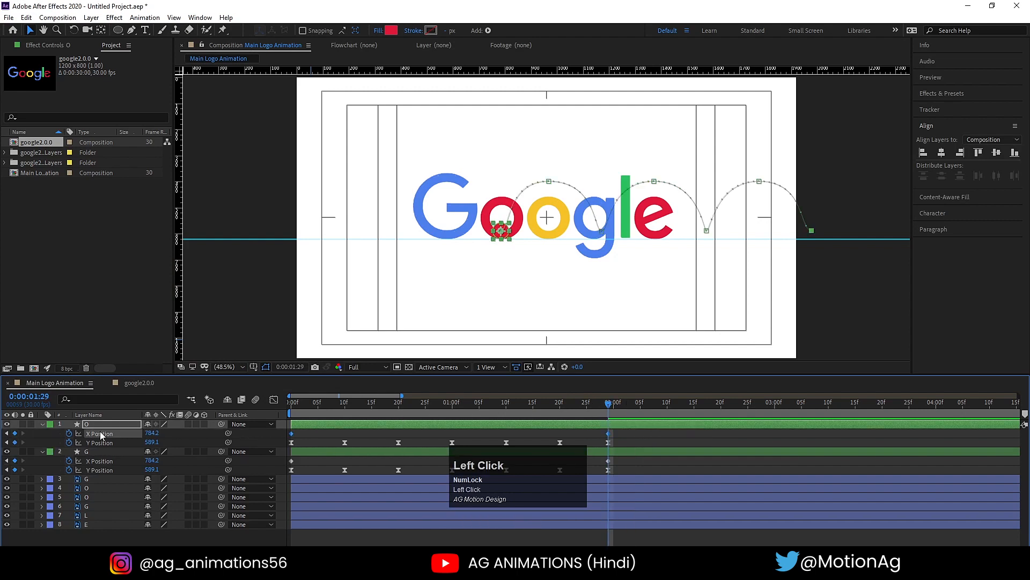
pyautogui.moveTo(153, 434); pyautogui.dragTo(251, 431)
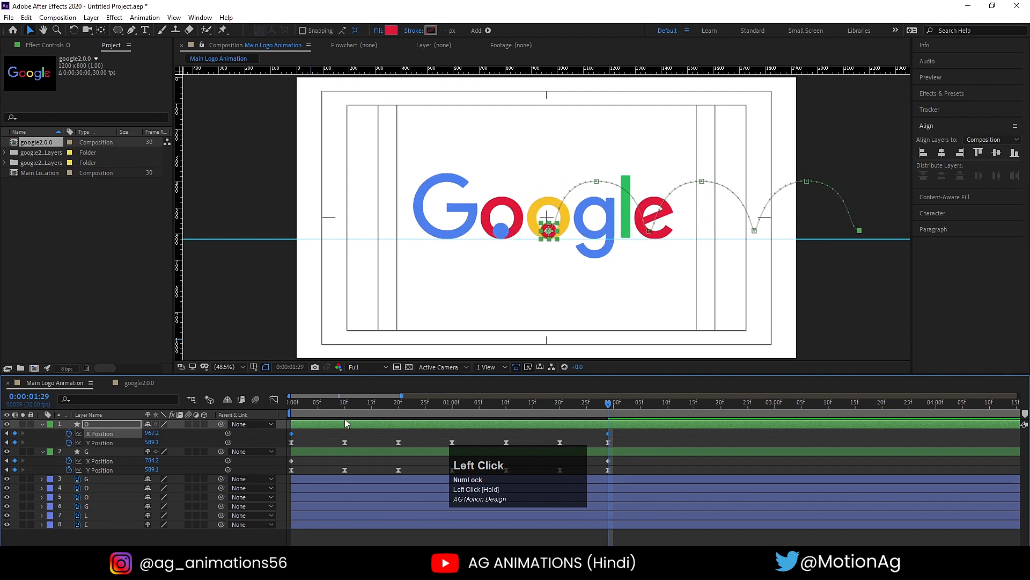
# Preview the blue and red circles bouncing in together from 0:00.
pyautogui.click(292, 411)
pyautogui.press('space')
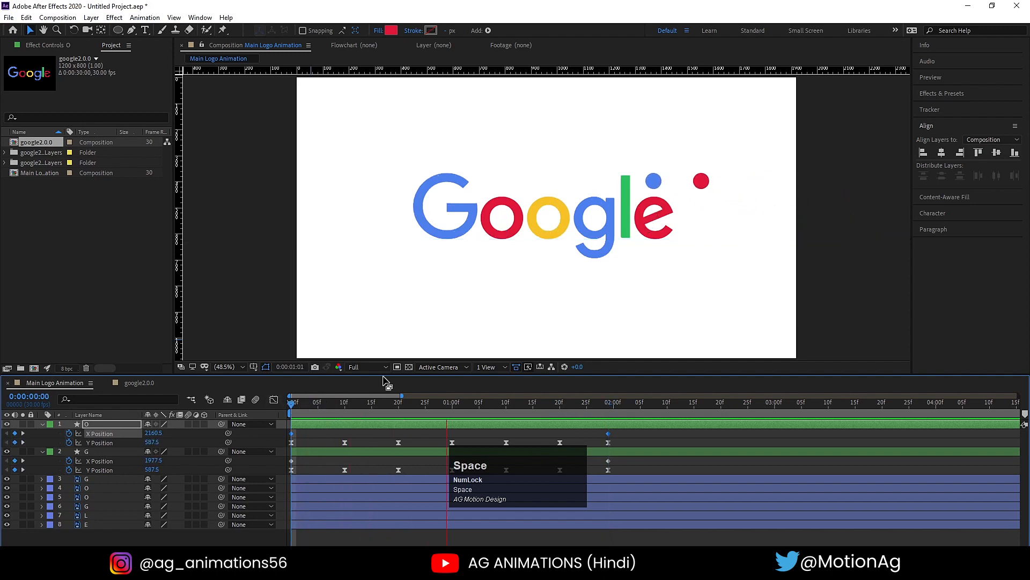
pyautogui.press('space')
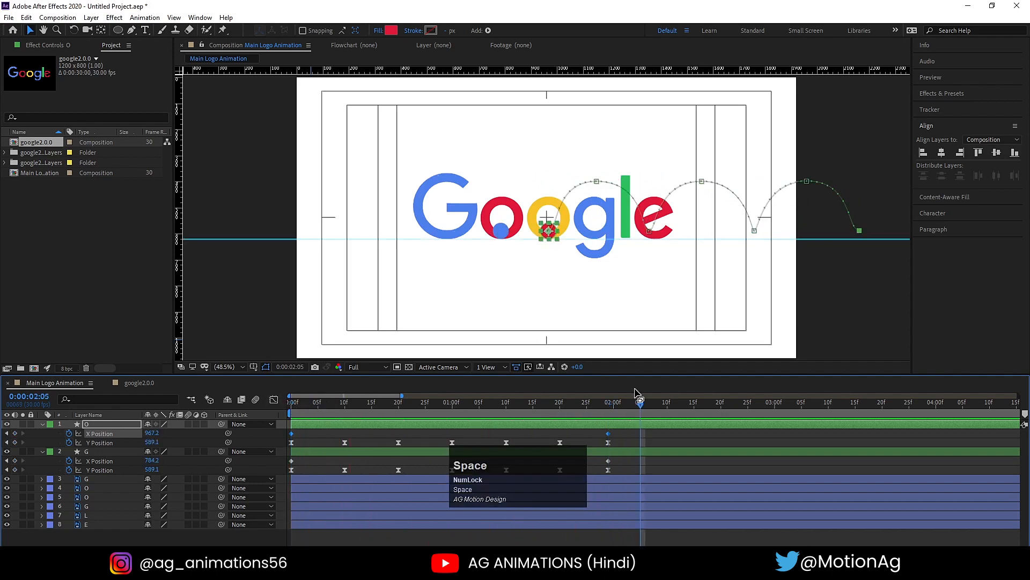
# Return to 1:29, duplicate the O circle's shape layer and reveal the copy's keyframes.
pyautogui.click(609, 404)
pyautogui.click(629, 433)
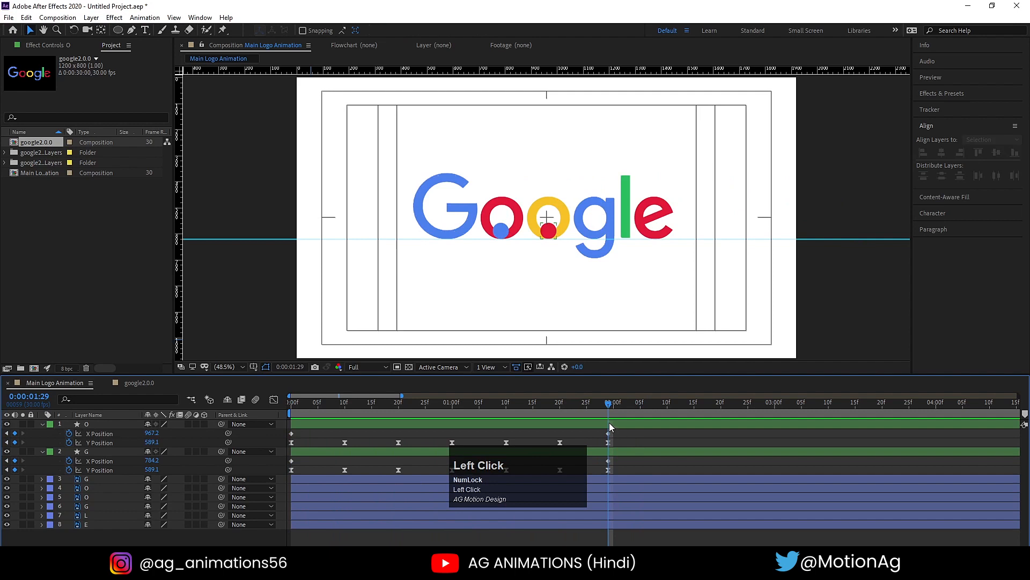
pyautogui.click(610, 423)
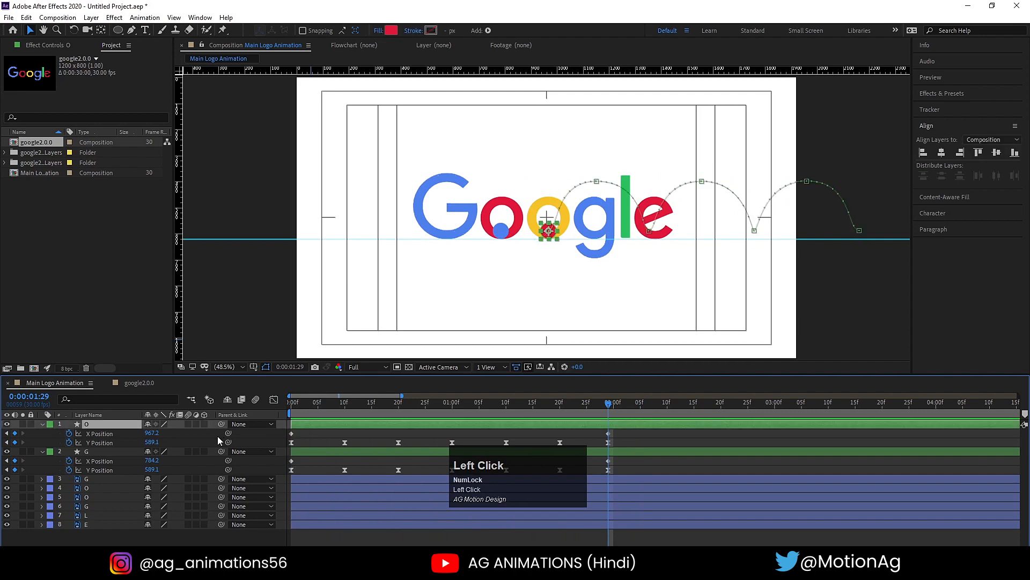
pyautogui.click(94, 425)
pyautogui.hotkey('ctrl', 'd')
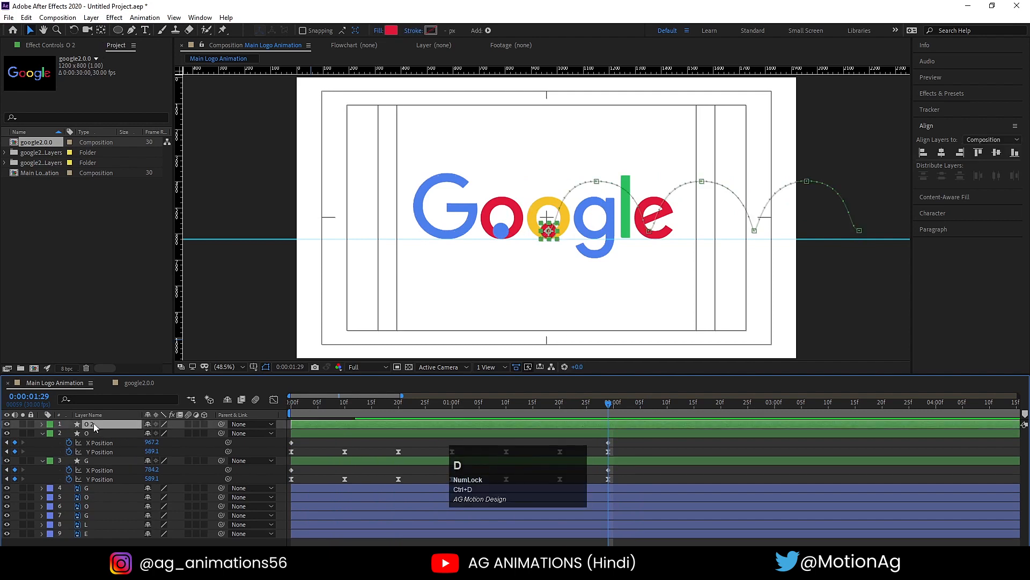
pyautogui.press('u')
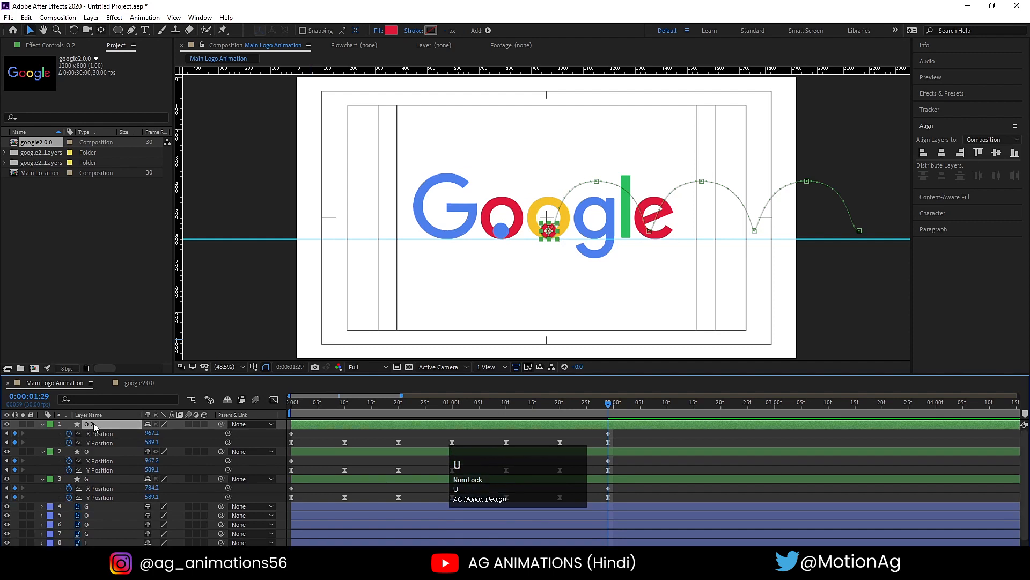
# Add a null object to the composition and parent the duplicated circle layer O 2 to it.
pyautogui.click(176, 434)
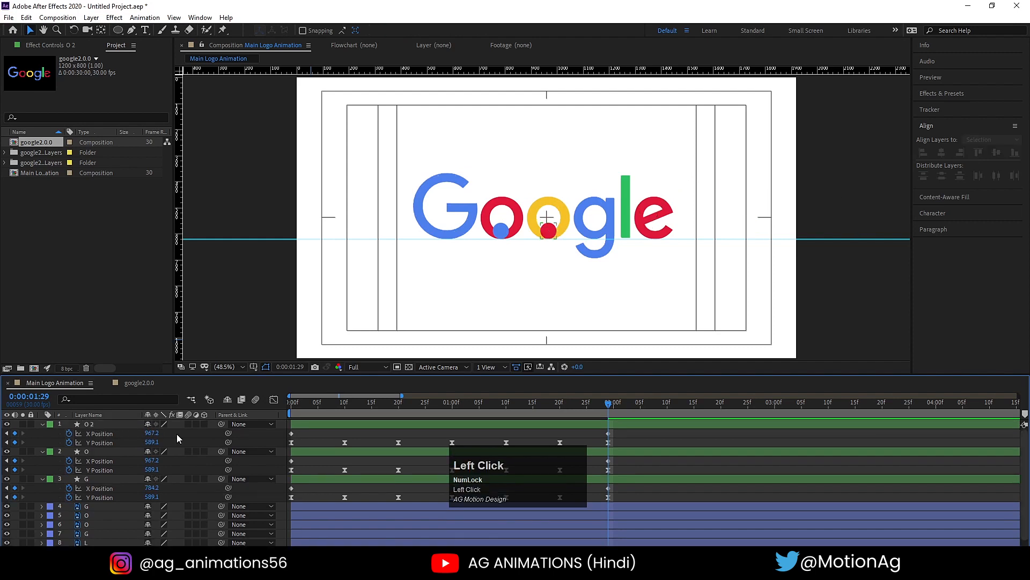
pyautogui.rightClick(177, 438)
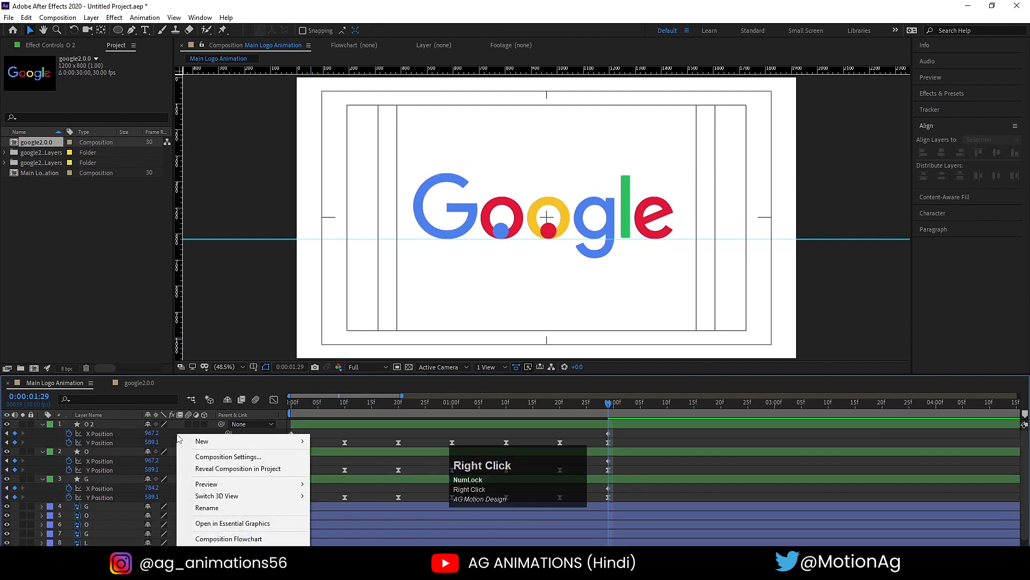
pyautogui.moveTo(194, 440)
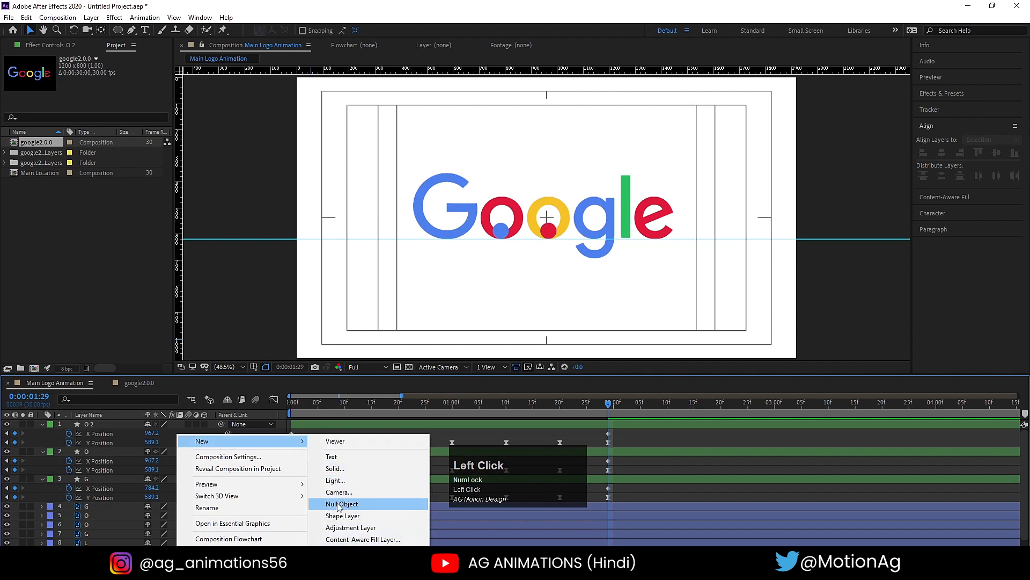
pyautogui.click(343, 504)
pyautogui.click(90, 434)
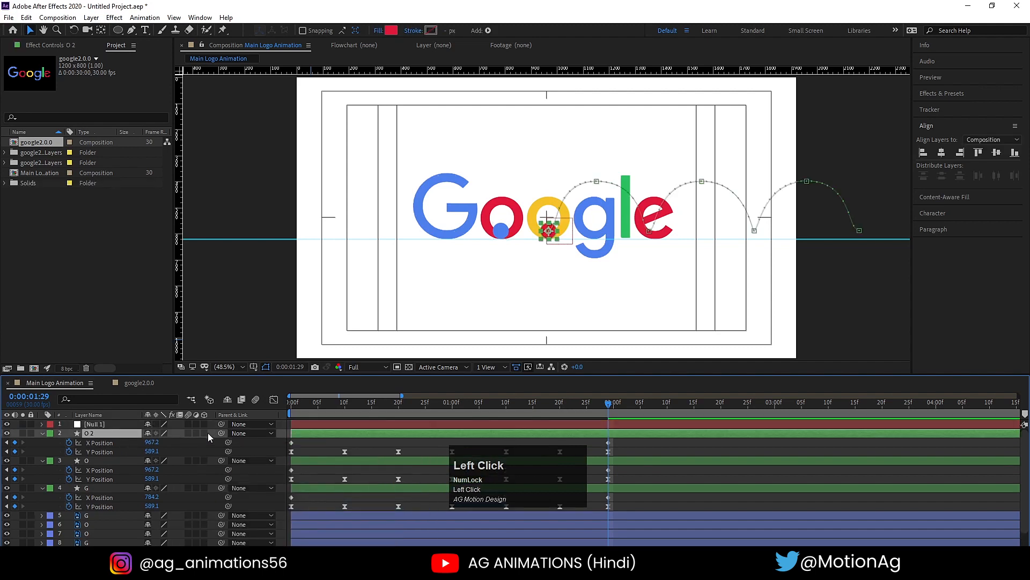
pyautogui.moveTo(194, 436); pyautogui.dragTo(96, 424)
# Test the parenting by moving the null object upward and scrubbing the timeline, and undo the move.
pyautogui.moveTo(571, 232); pyautogui.dragTo(565, 135)
pyautogui.moveTo(459, 408); pyautogui.dragTo(410, 408)
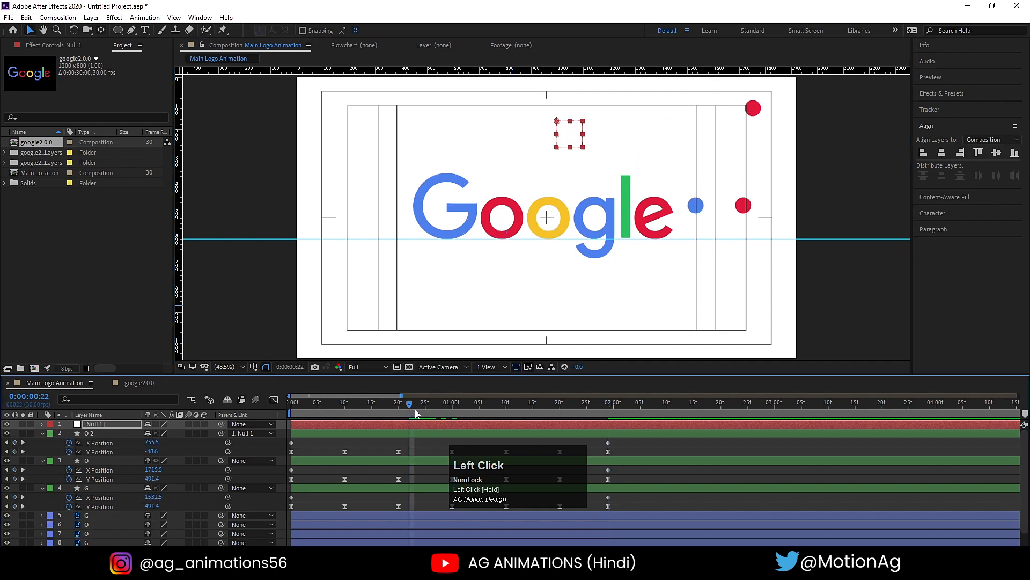
pyautogui.hotkey('ctrl', 'z')
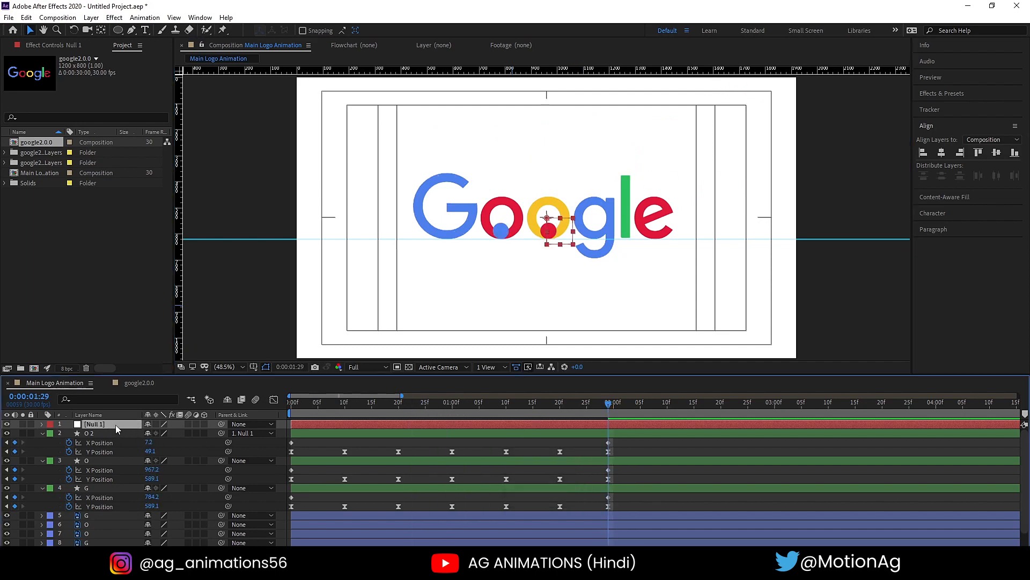
# Unlink the null object's scale proportions and set its horizontal scale to -100% to mirror the parented circle's path.
pyautogui.press('s')
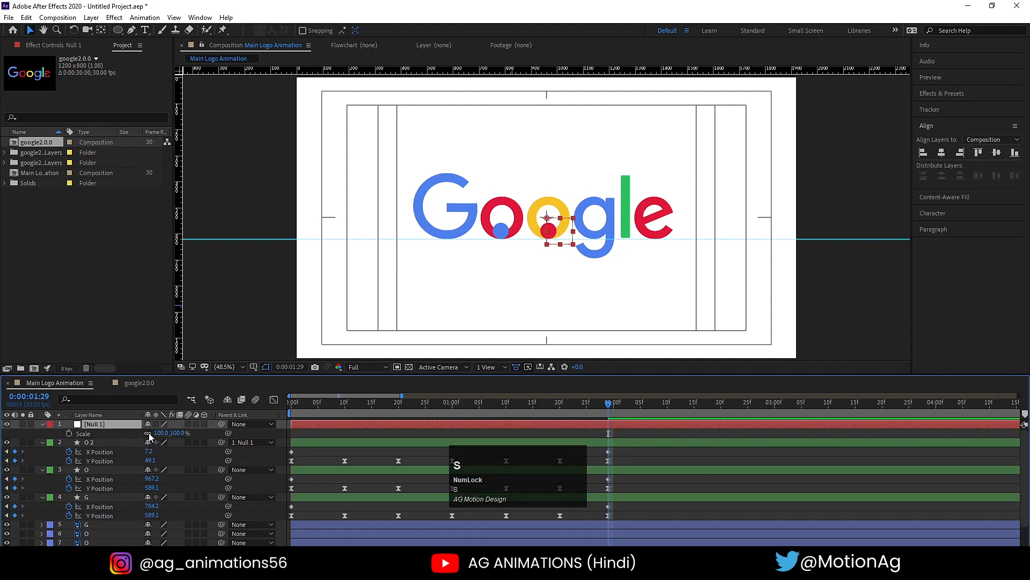
pyautogui.click(149, 433)
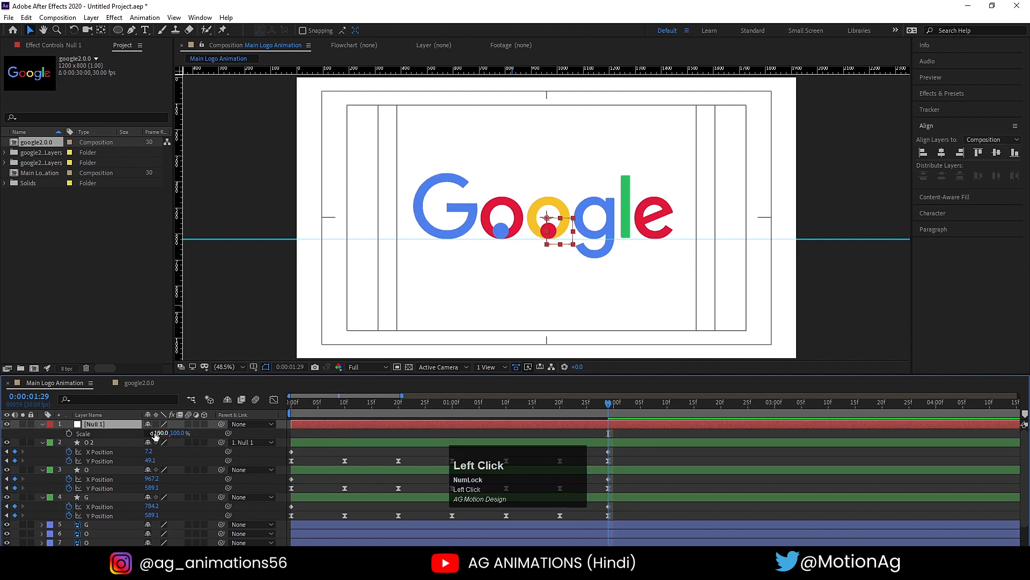
pyautogui.click(156, 432)
pyautogui.write('-100')
pyautogui.press('Return')
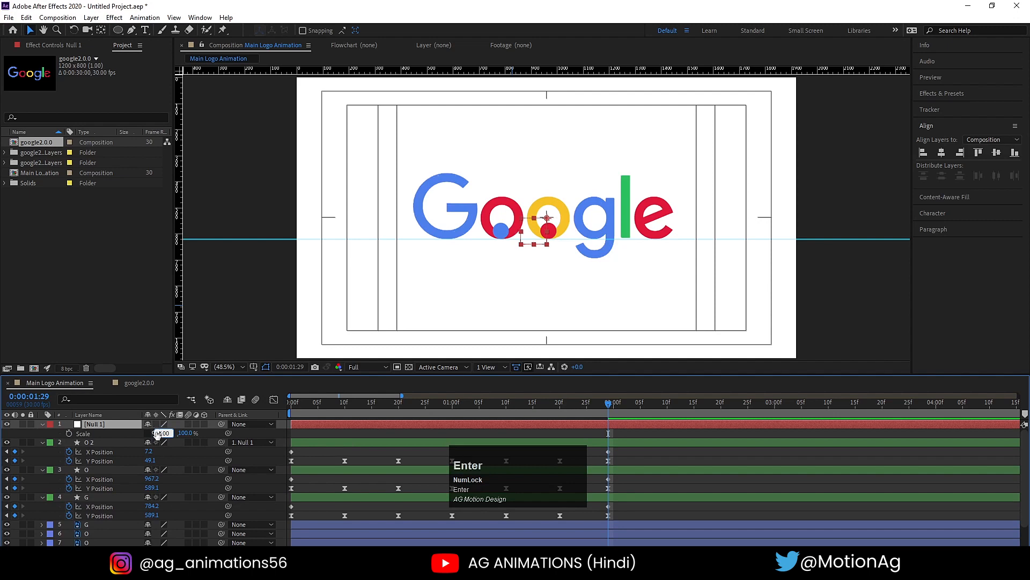
# Preview the mirrored circle's bounce from 0:00.
pyautogui.click(360, 406)
pyautogui.moveTo(360, 406); pyautogui.dragTo(290, 409)
pyautogui.press('space')
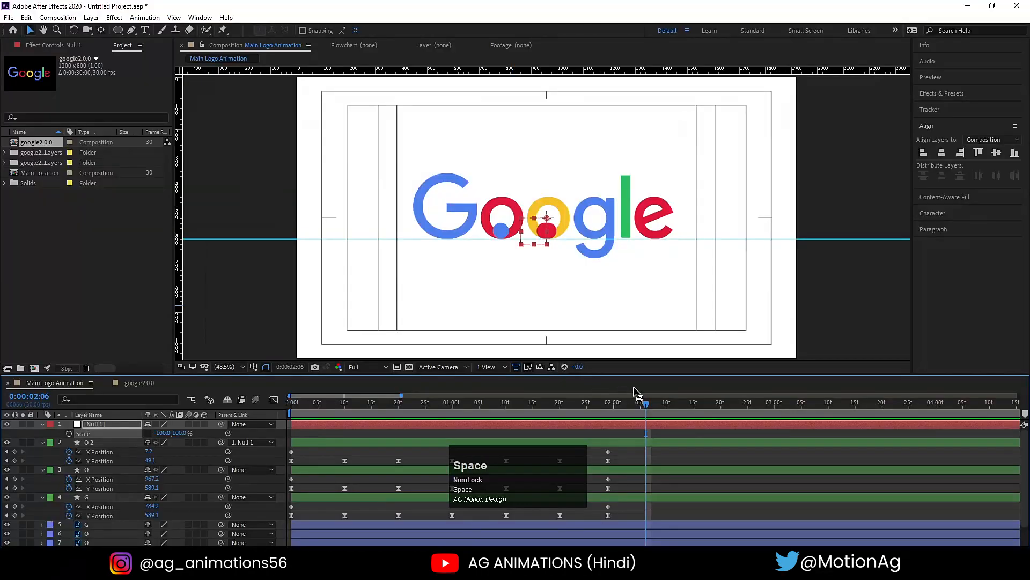
# At 1:29, move and nudge the null object so the mirrored red circle rests on the guide beneath the capital G.
pyautogui.click(608, 403)
pyautogui.moveTo(527, 226); pyautogui.dragTo(439, 228)
pyautogui.press('Down')
pyautogui.press('Down')
pyautogui.press('Down')
pyautogui.press('Down')
pyautogui.press('Down')
pyautogui.press('Down')
pyautogui.press('Down')
pyautogui.press('Down')
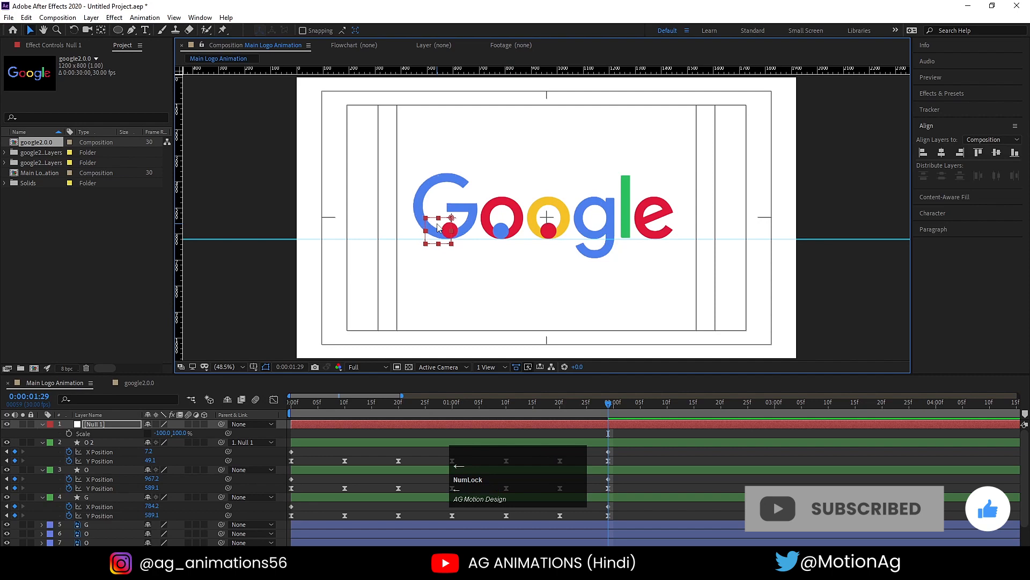
pyautogui.press('Left')
pyautogui.press('Left')
pyautogui.press('Left')
pyautogui.press('Left')
pyautogui.press('Left')
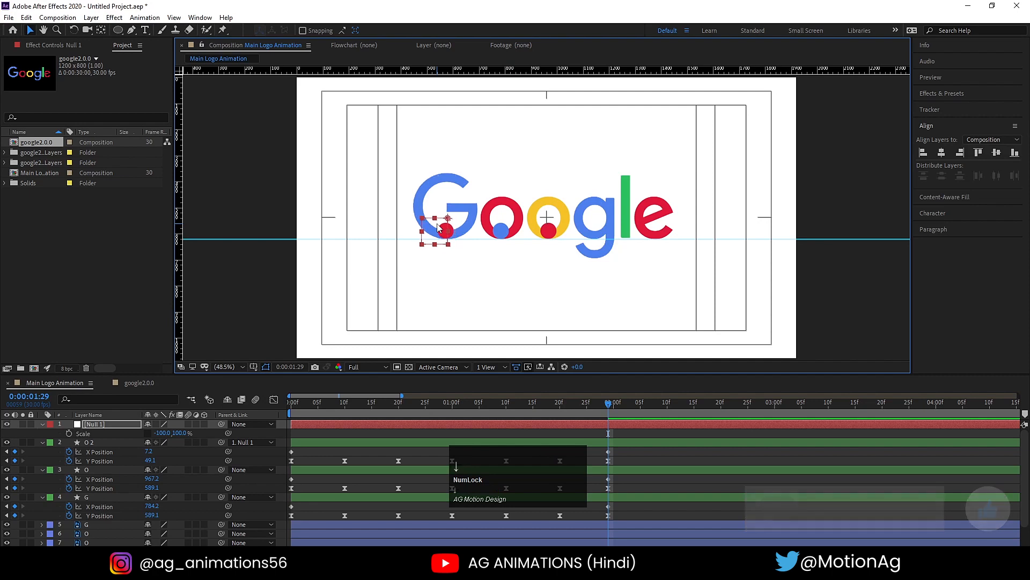
pyautogui.press('Down')
pyautogui.press('Down')
pyautogui.press('Down')
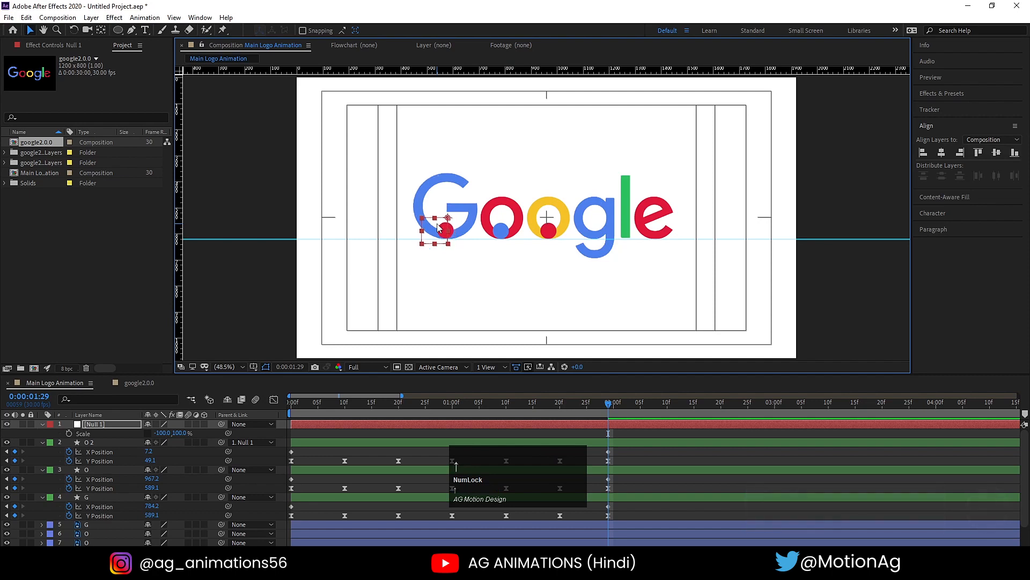
# Delete the null object and fill the mirrored red circle with the yellow sampled from the logo's second o.
pyautogui.click(95, 425)
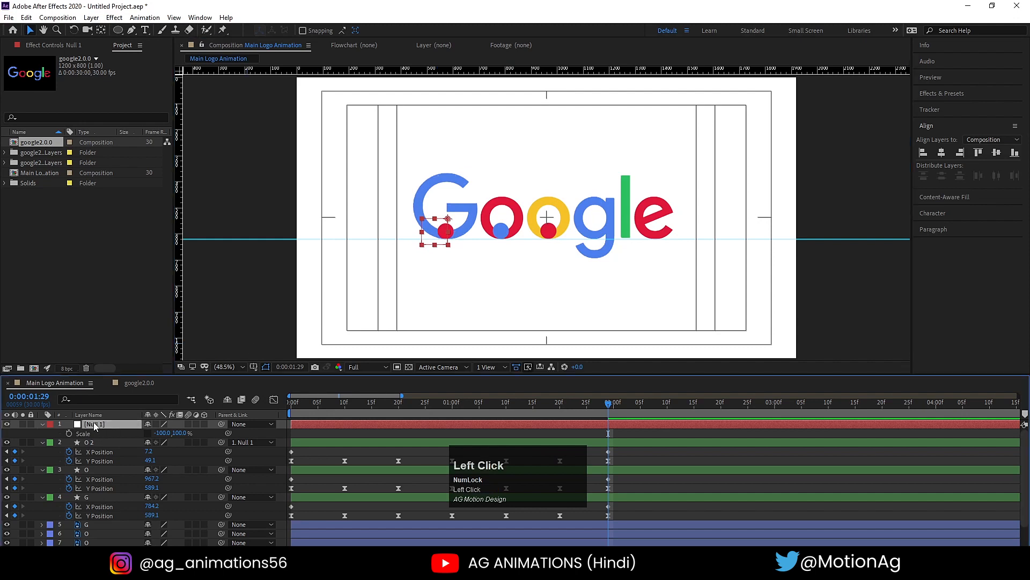
pyautogui.press('Delete')
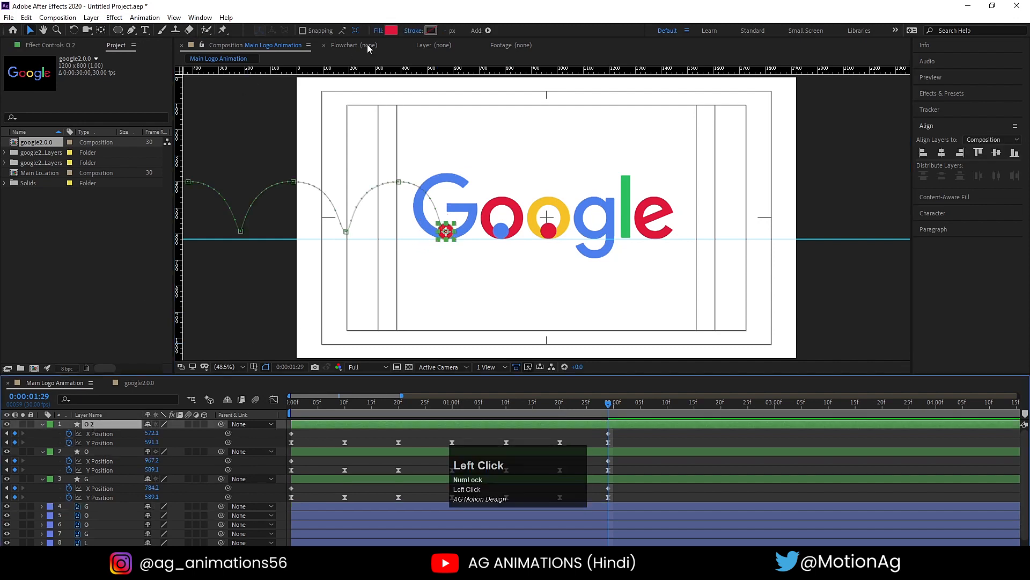
pyautogui.click(391, 30)
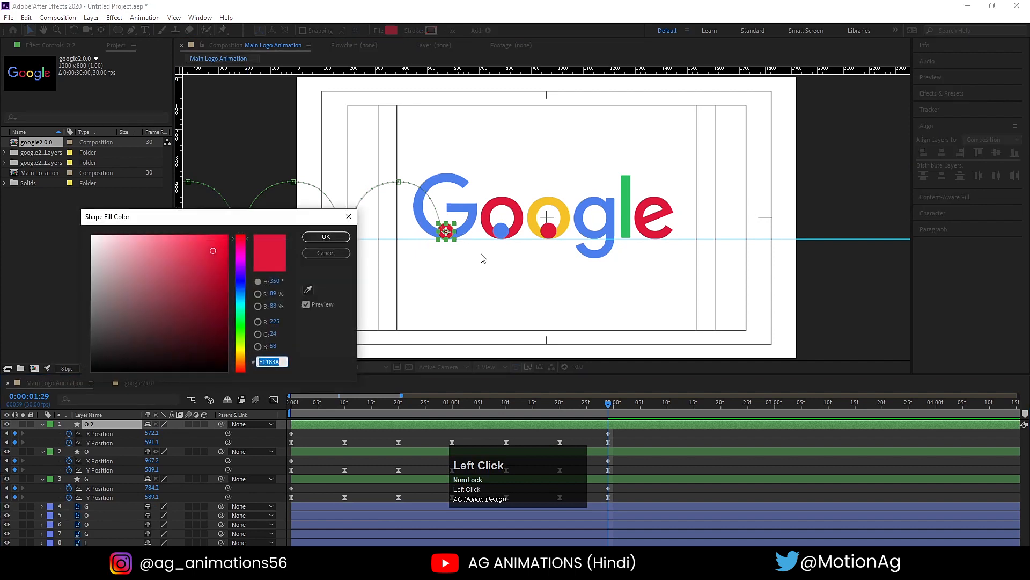
pyautogui.click(309, 290)
pyautogui.click(541, 210)
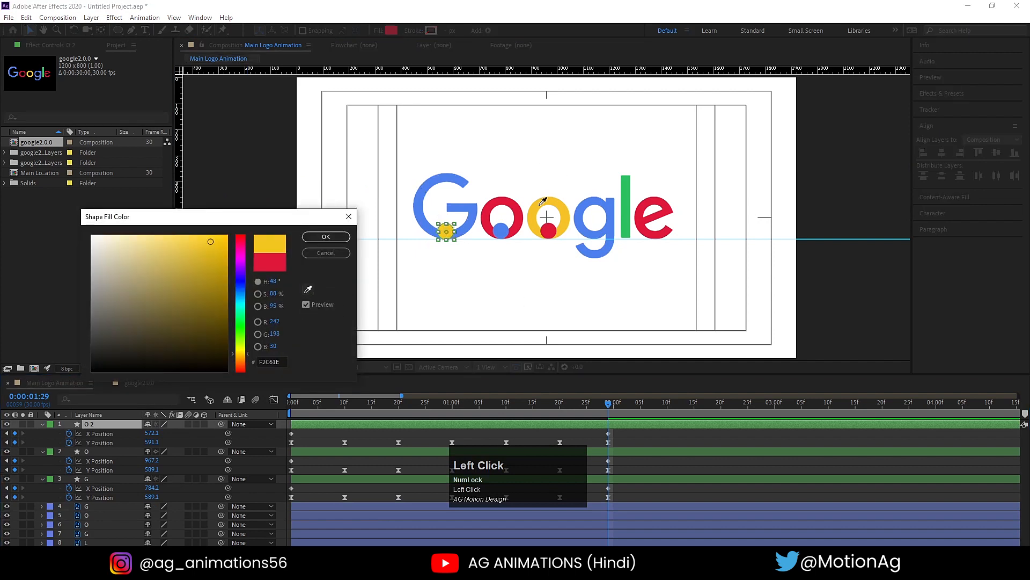
pyautogui.click(325, 236)
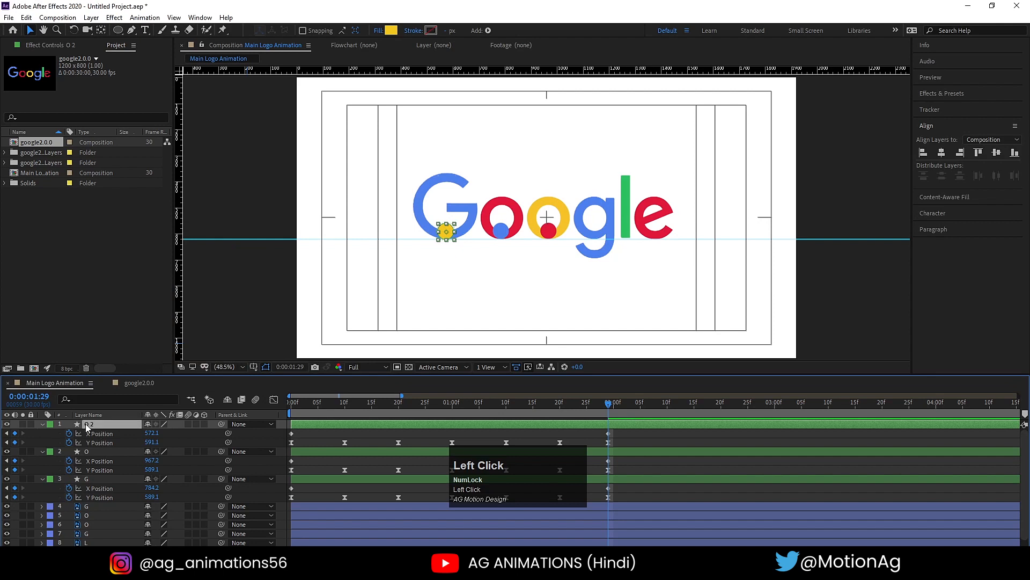
# Duplicate the yellow O 2 circle layer and reveal the copy's X and Y Position properties.
pyautogui.hotkey('ctrl', 'd')
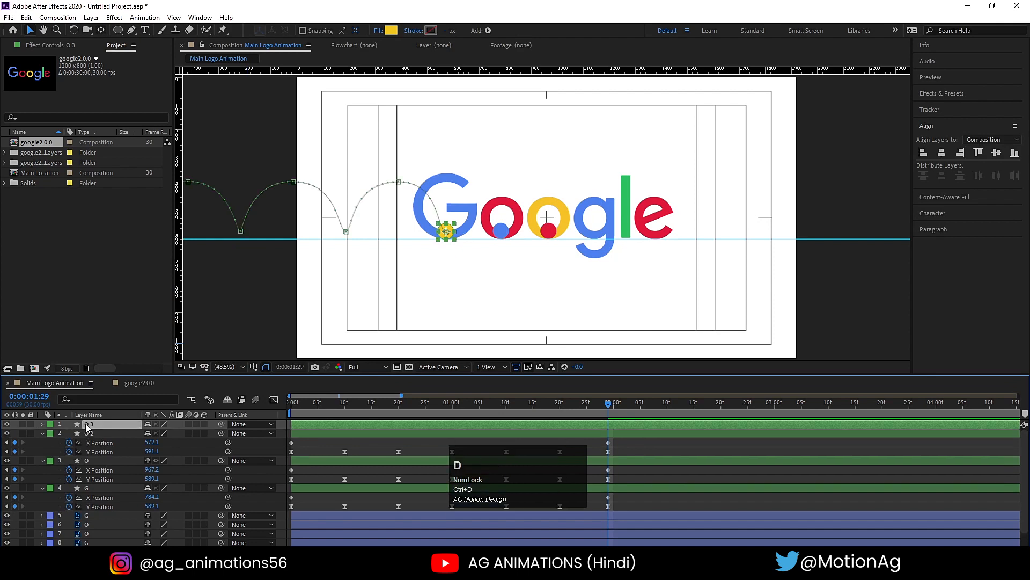
pyautogui.press('p')
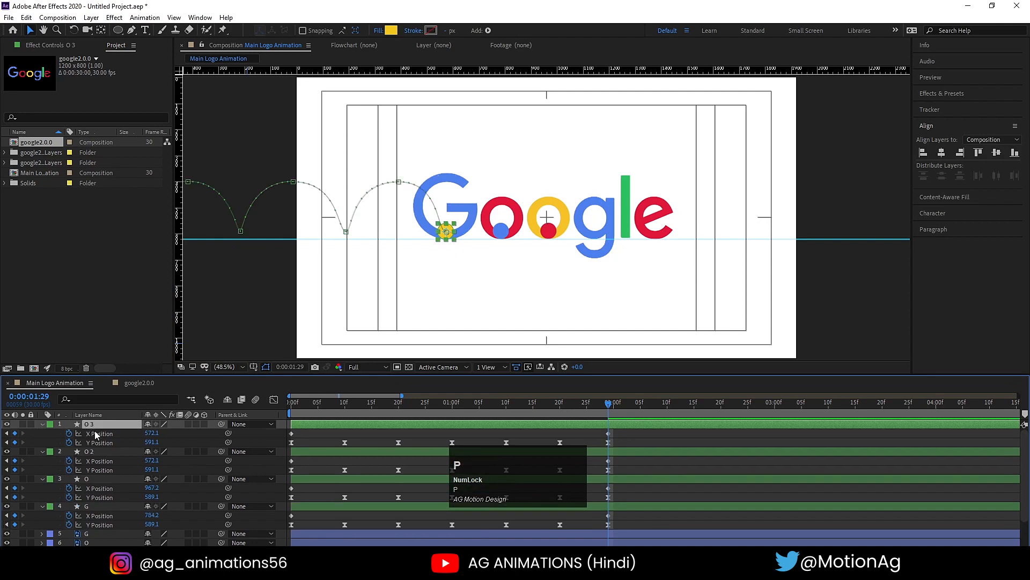
# Try shifting the duplicate's bounce path with both X Position keyframes selected, setting the value to 629.1, and undo the shift.
pyautogui.click(102, 434)
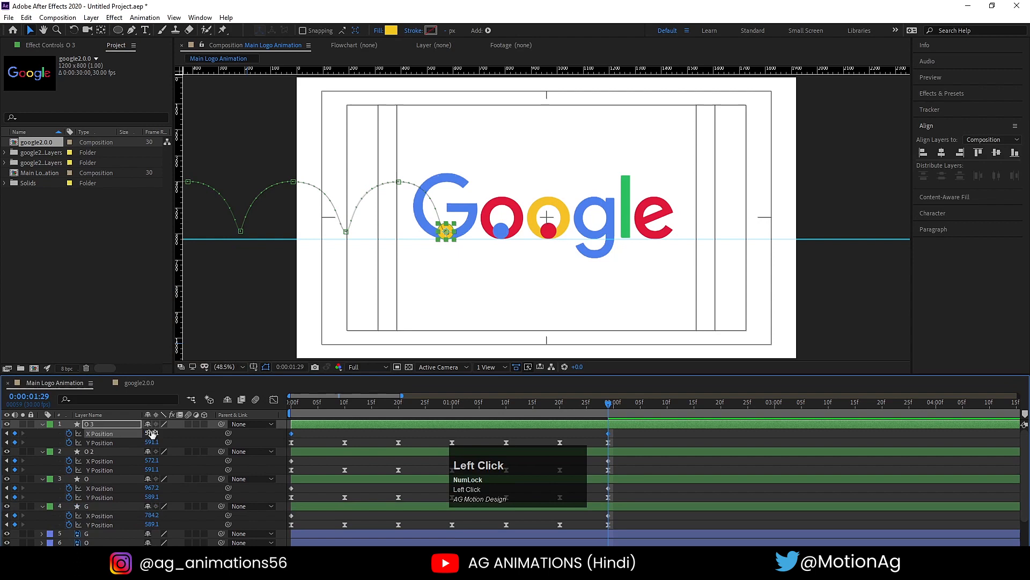
pyautogui.moveTo(152, 432); pyautogui.dragTo(171, 431)
pyautogui.moveTo(178, 431); pyautogui.dragTo(182, 431)
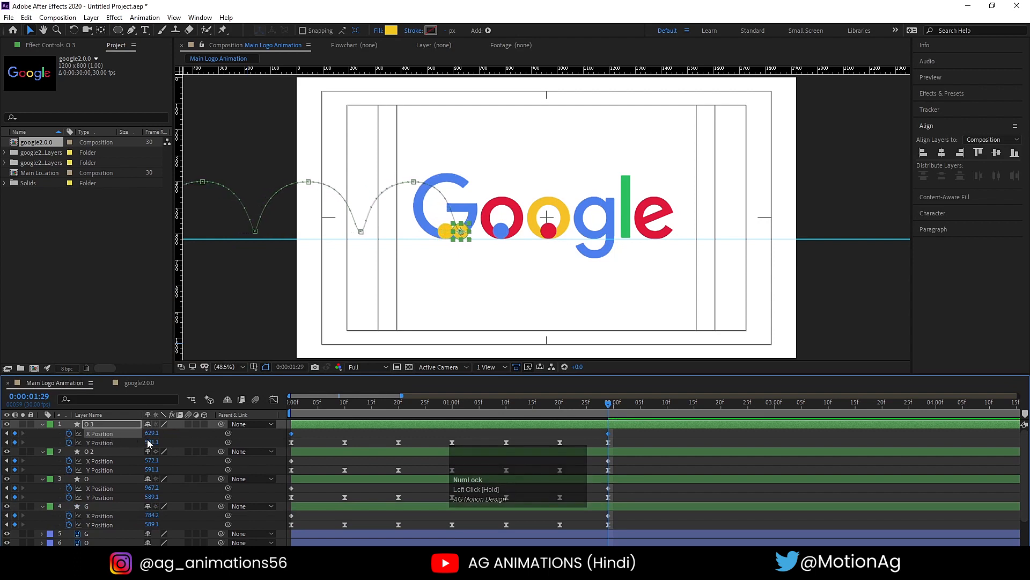
pyautogui.click(605, 411)
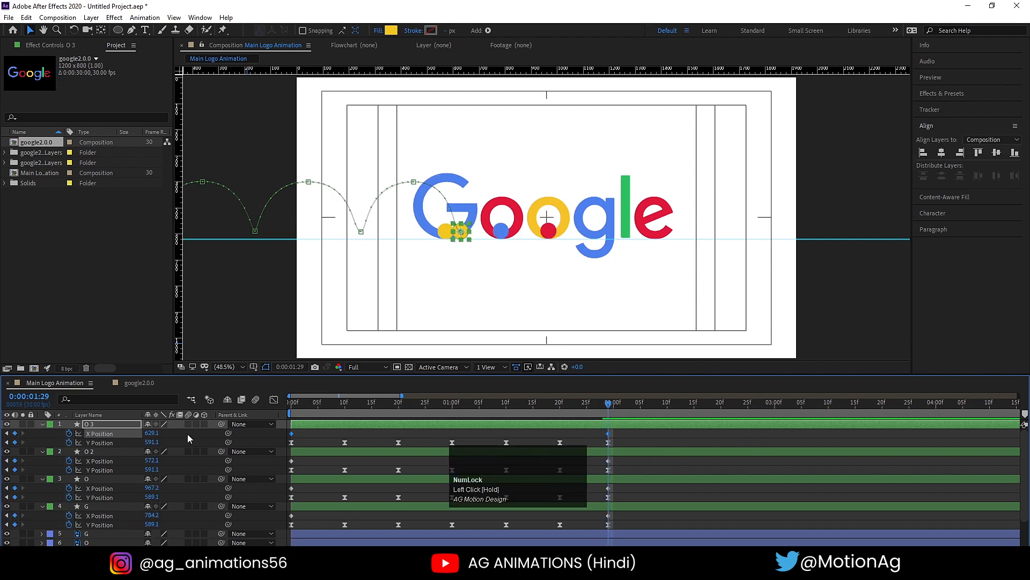
pyautogui.click(99, 434)
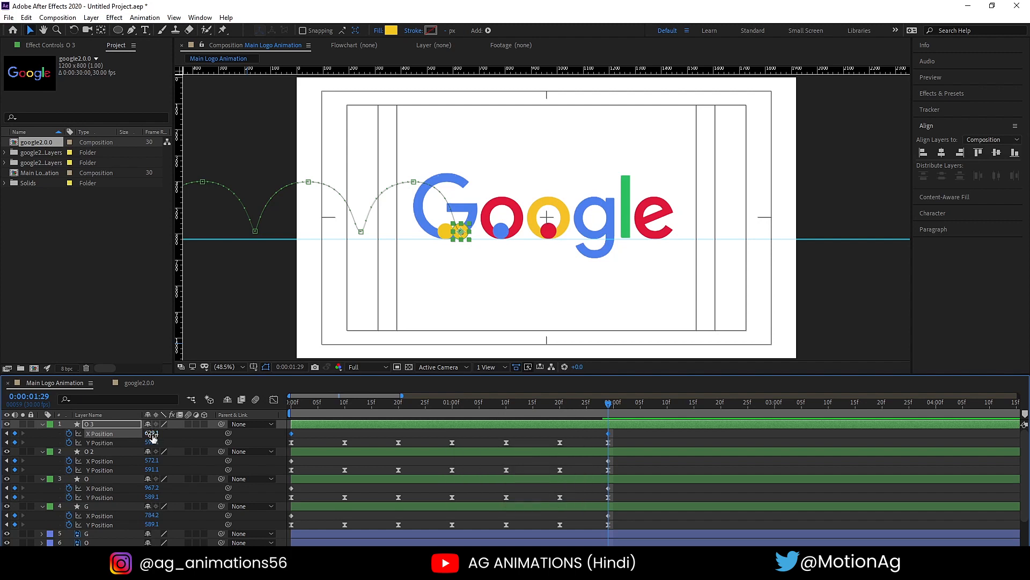
pyautogui.moveTo(152, 433)
pyautogui.mouseDown()
pyautogui.moveTo(187, 434)
pyautogui.moveTo(151, 435)
pyautogui.mouseUp()
pyautogui.hotkey('ctrl', 'z')
pyautogui.hotkey('ctrl', 'z')
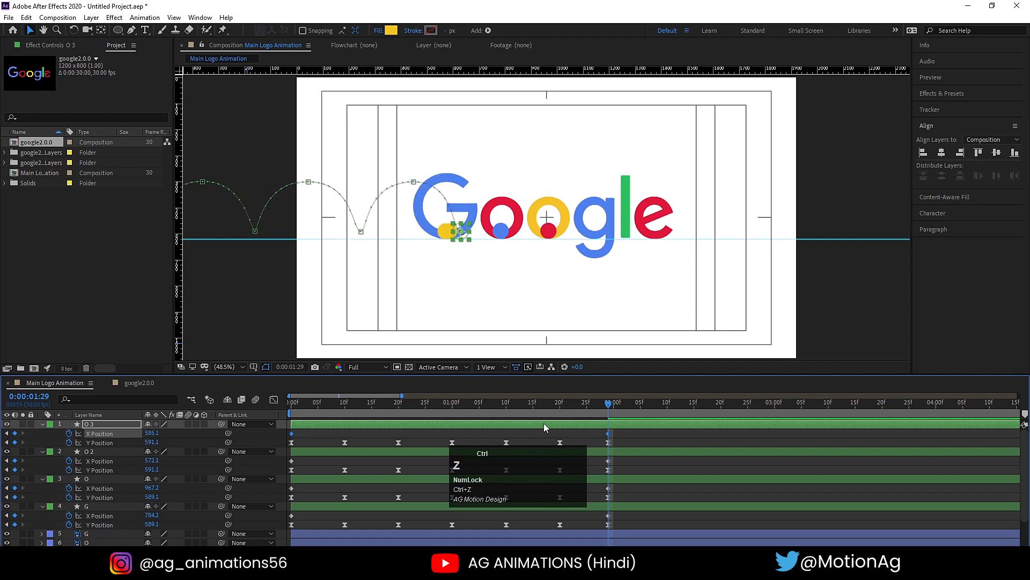
# At 1:24, between keyframes, try changing the duplicate's X Position to 498.0, and undo the extra keyframe this adds.
pyautogui.click(581, 412)
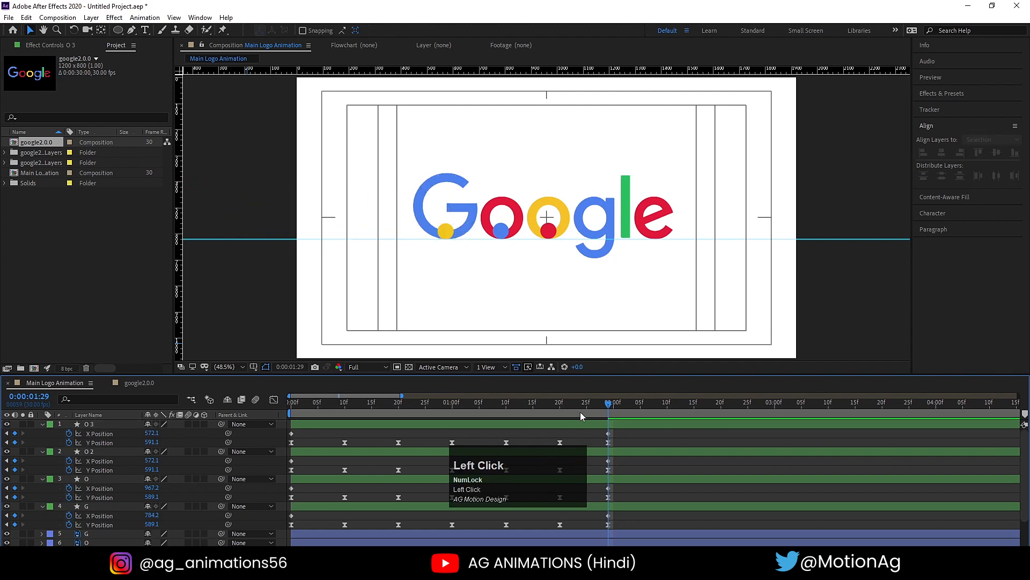
pyautogui.click(579, 423)
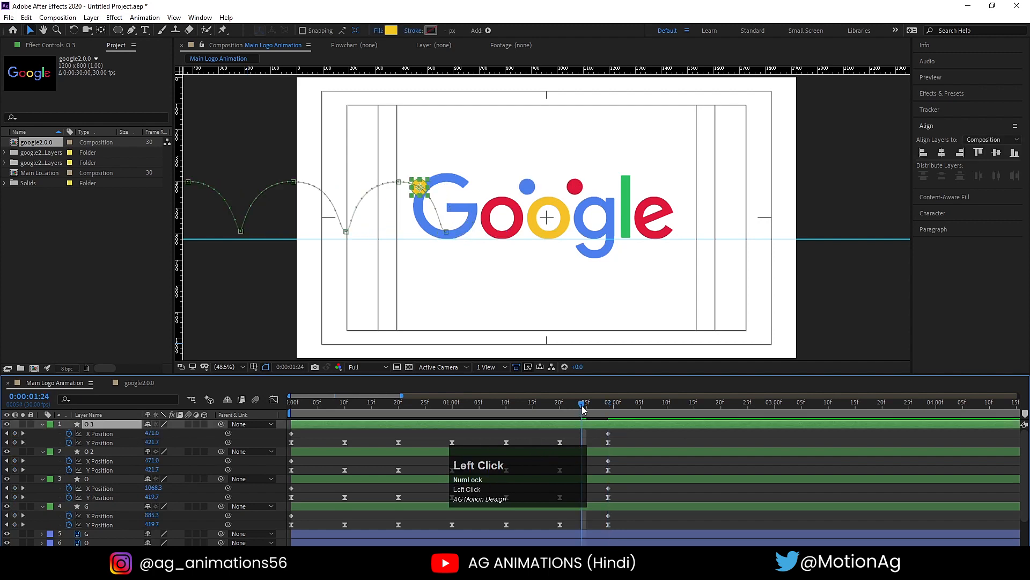
pyautogui.click(100, 433)
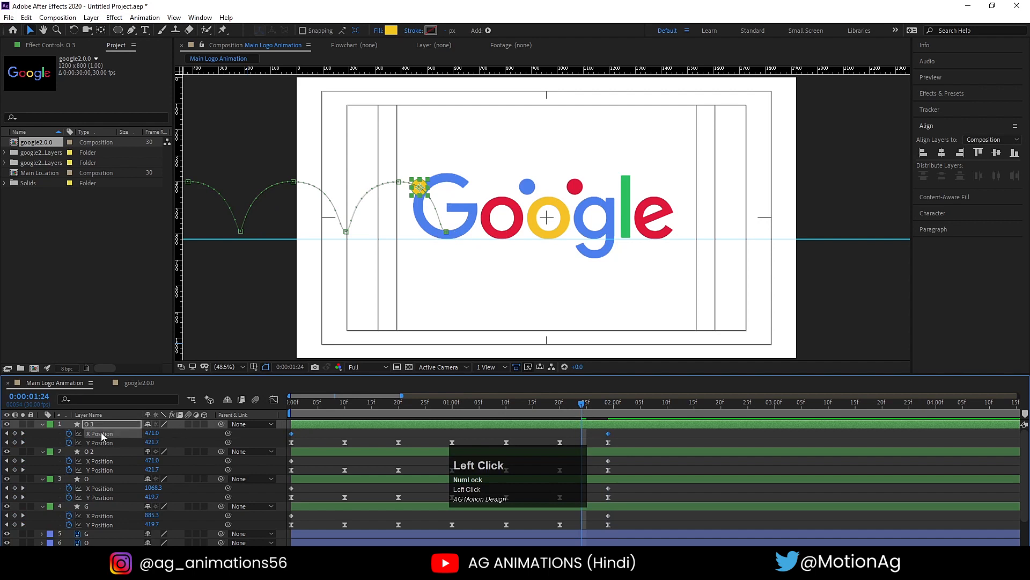
pyautogui.moveTo(152, 433); pyautogui.dragTo(161, 433)
pyautogui.click(588, 423)
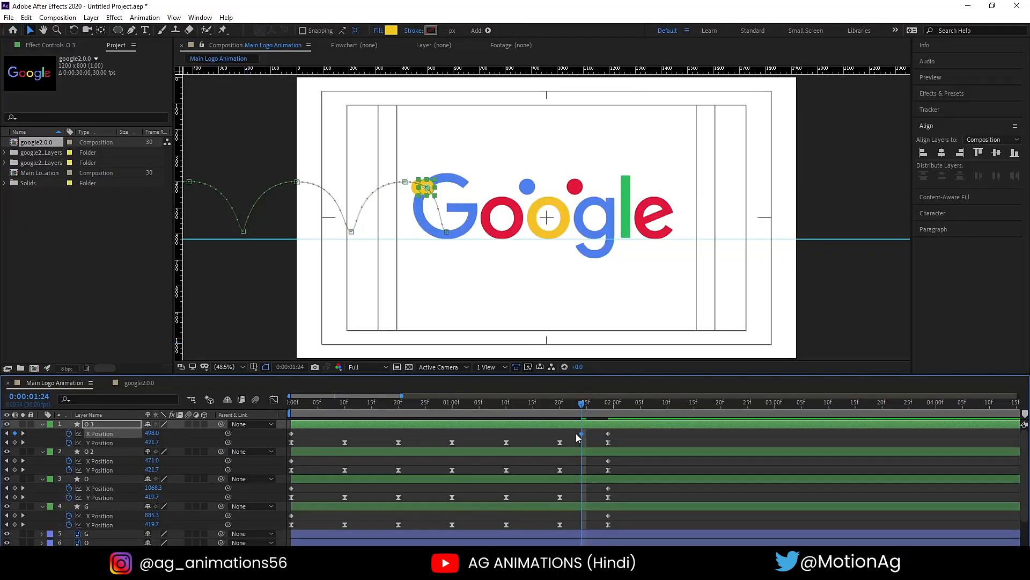
pyautogui.click(583, 433)
pyautogui.click(592, 437)
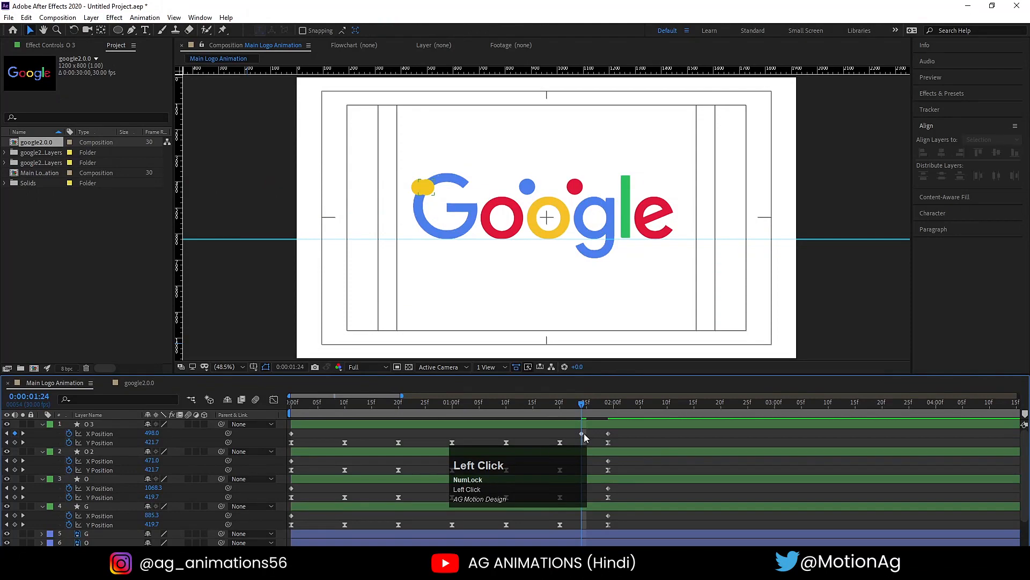
pyautogui.click(583, 433)
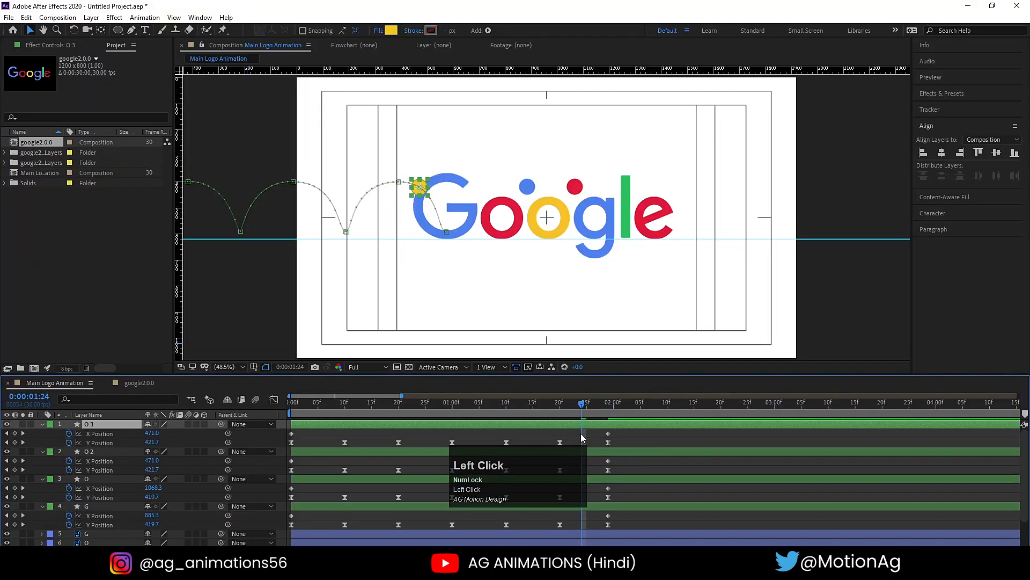
# At 1:29, select both X Position keyframes of the duplicate and shift its whole path to an X Position of 878.1.
pyautogui.click(609, 407)
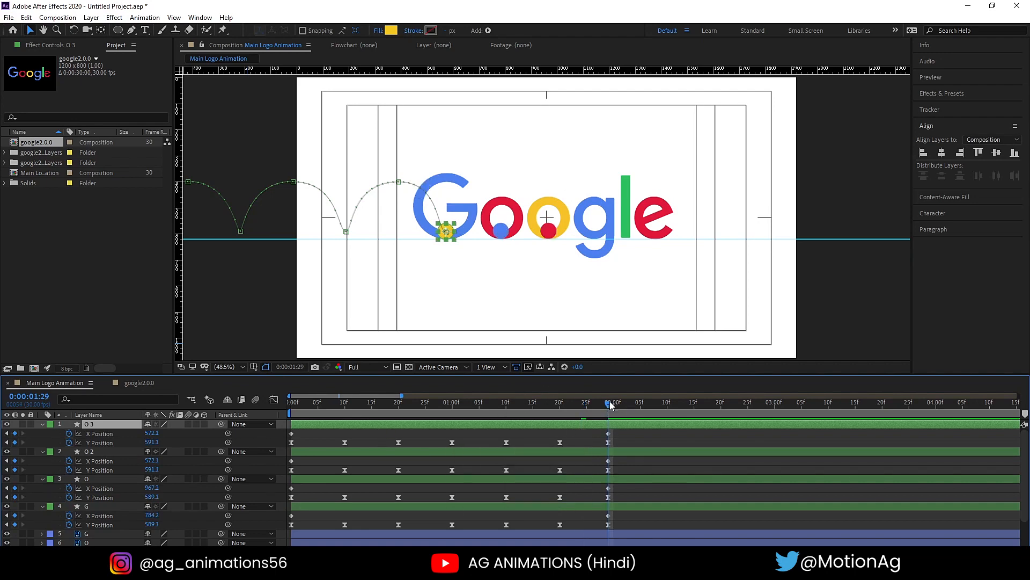
pyautogui.click(94, 435)
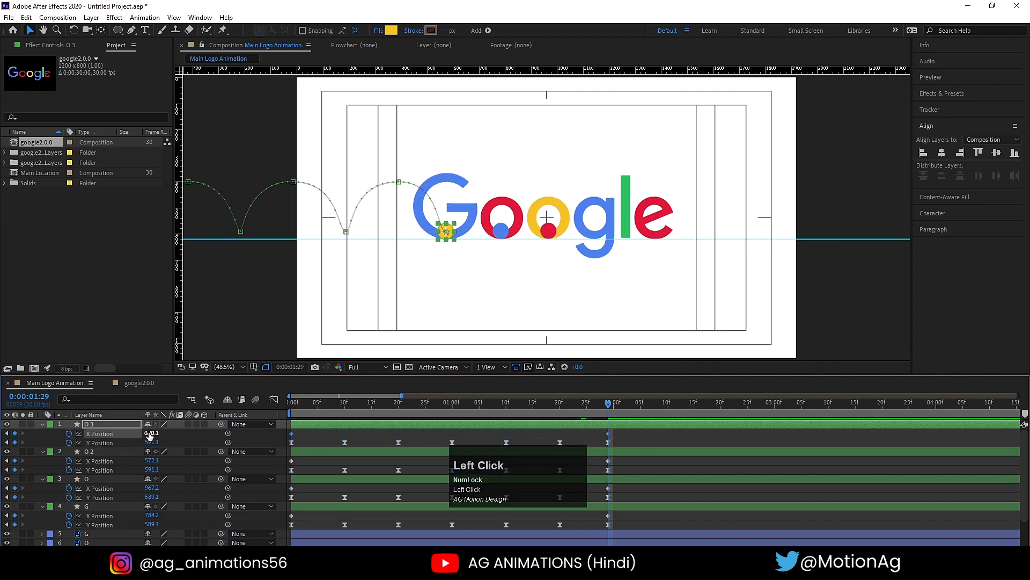
pyautogui.moveTo(150, 435); pyautogui.dragTo(311, 431)
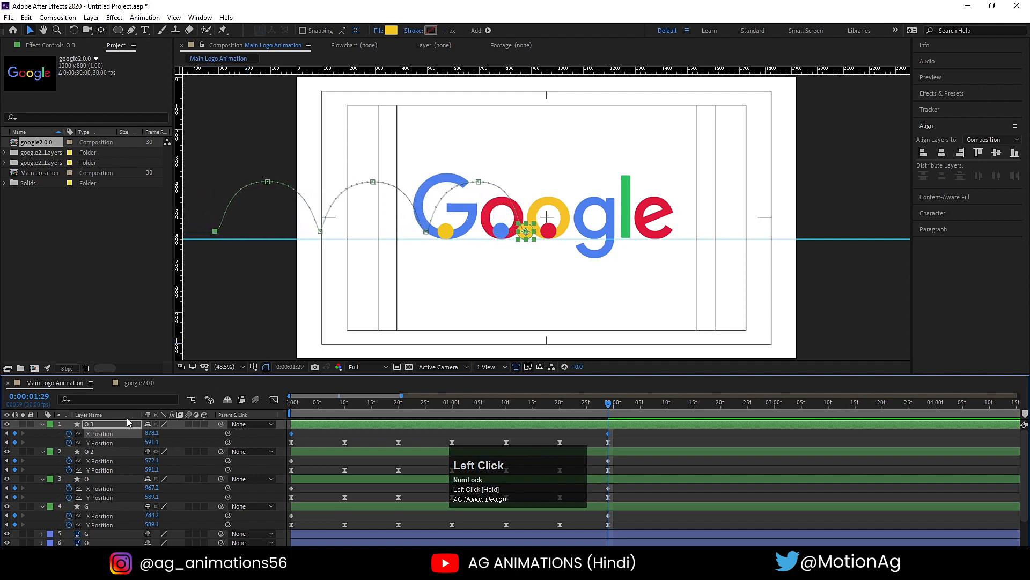
# Fill the shifted duplicate circle with the blue sampled from the logo's lowercase g and rename its layer g.
pyautogui.click(98, 424)
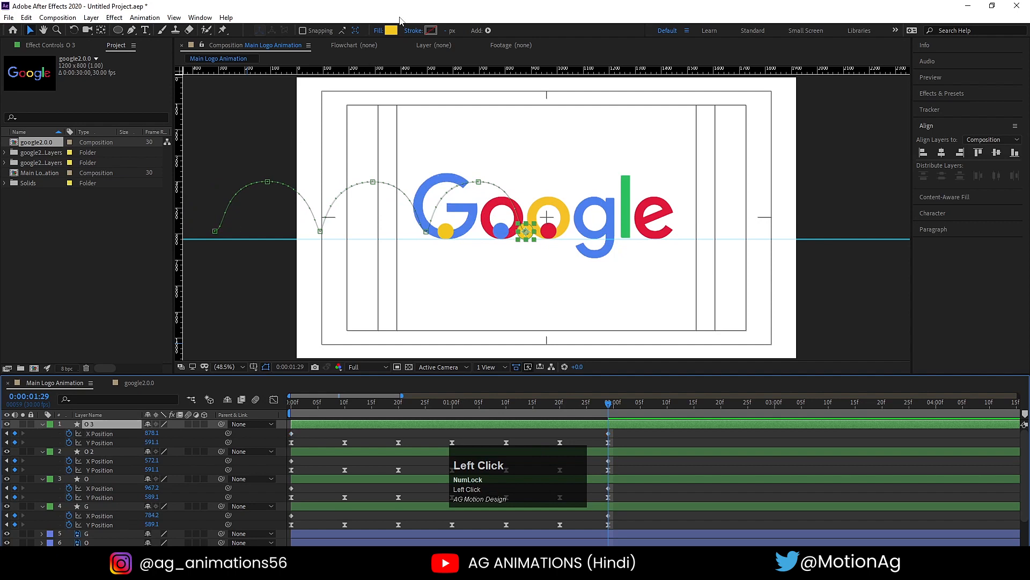
pyautogui.click(391, 30)
pyautogui.click(307, 290)
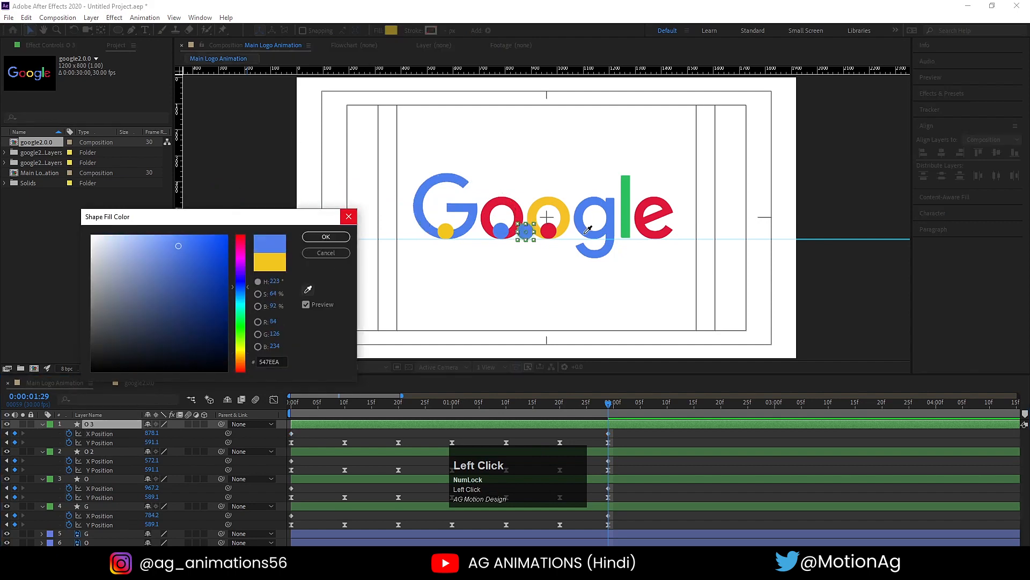
pyautogui.click(310, 236)
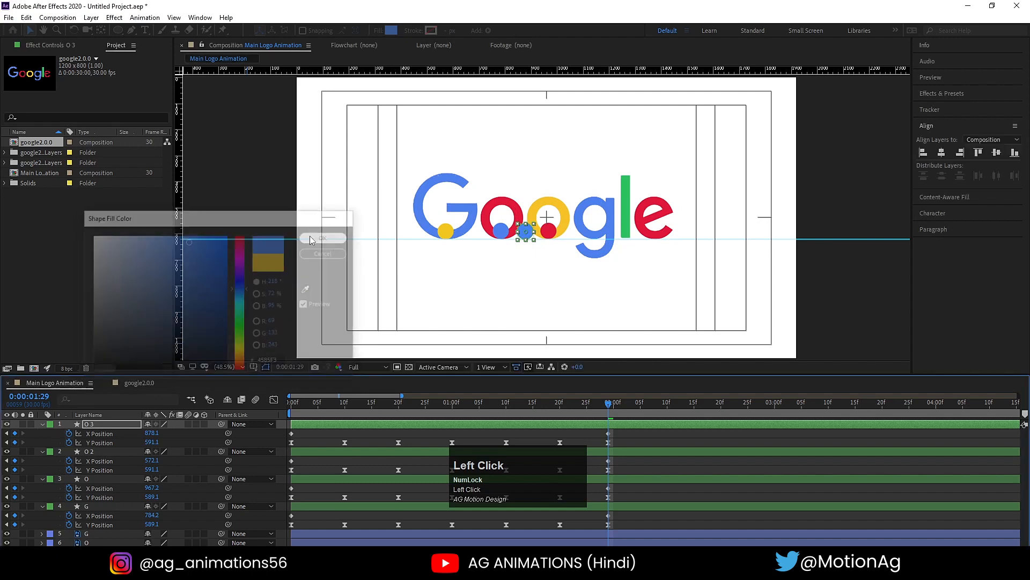
pyautogui.press('Return')
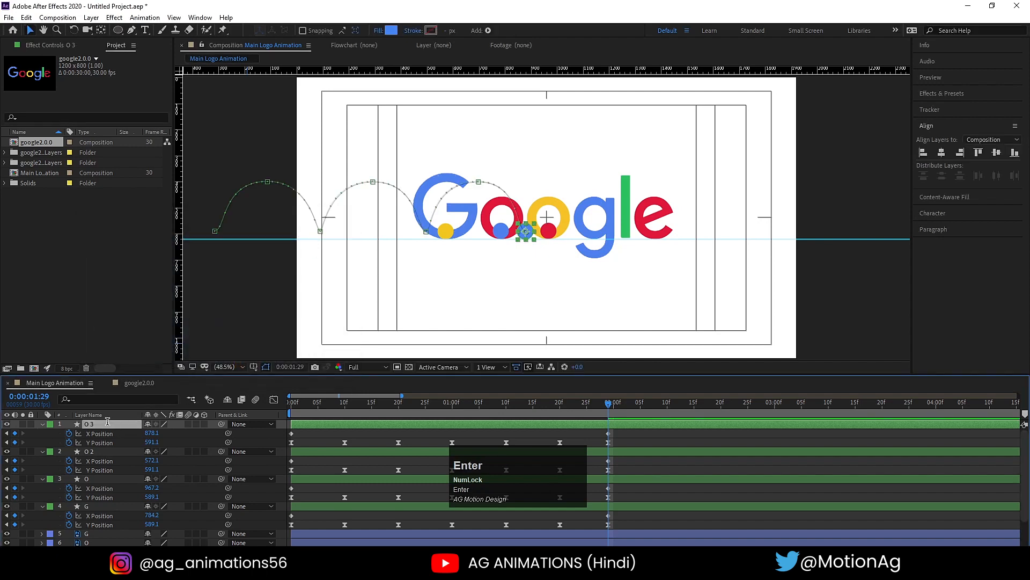
pyautogui.write('g')
pyautogui.press('Return')
# Duplicate the g circle layer and shift the copy's whole bounce path to an X Position of 668.1.
pyautogui.click(107, 423)
pyautogui.hotkey('ctrl', 'd')
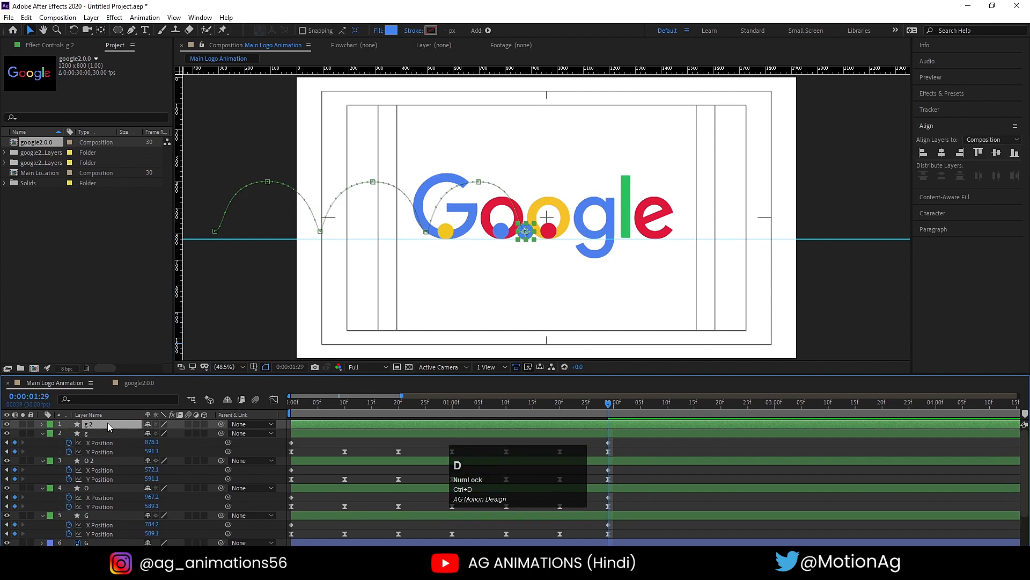
pyautogui.press('u')
pyautogui.click(108, 433)
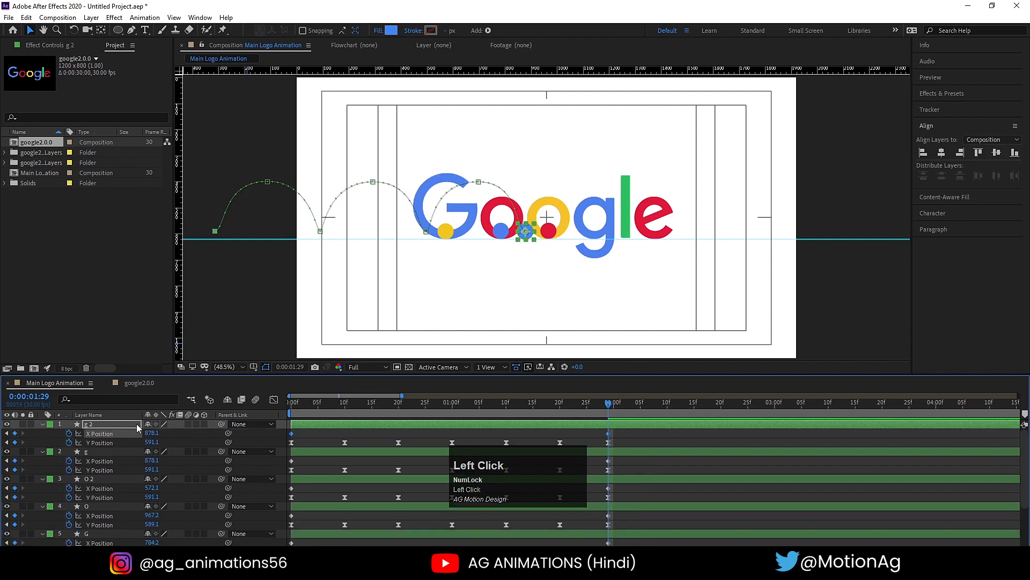
pyautogui.moveTo(151, 432); pyautogui.dragTo(43, 432)
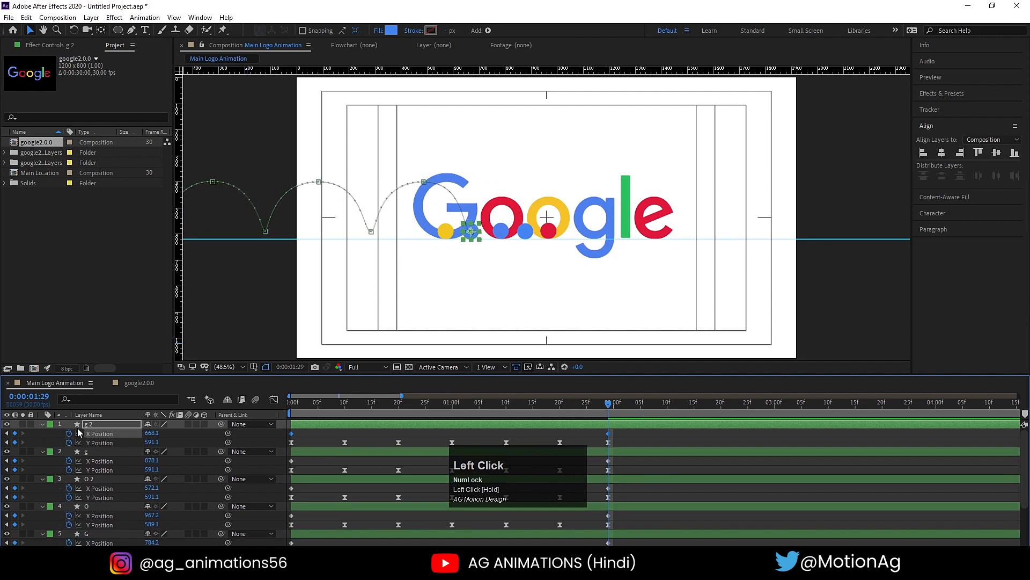
# Rename the new duplicate layer l and fill its circle with the green sampled from the logo's l.
pyautogui.click(82, 424)
pyautogui.press('Return')
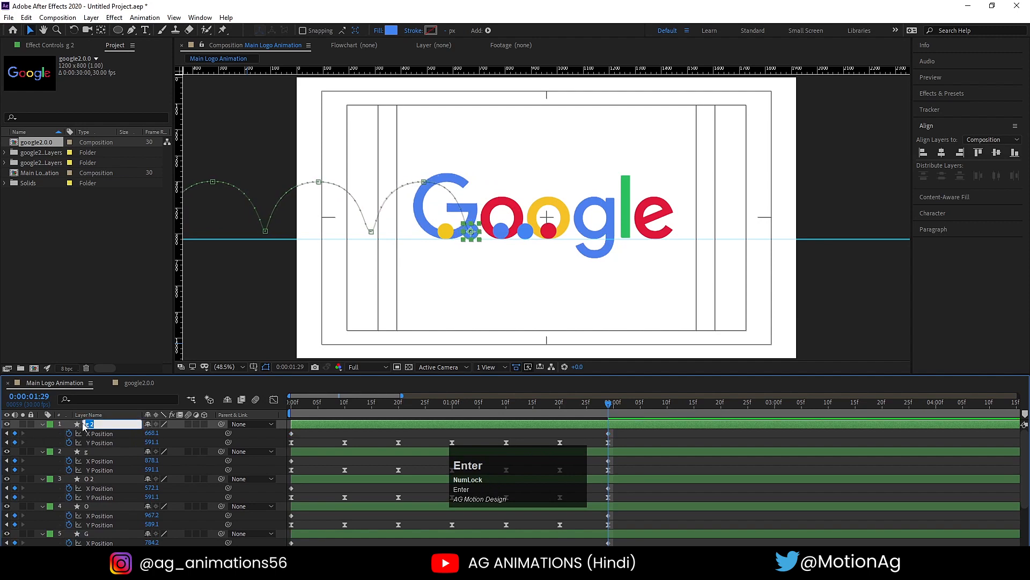
pyautogui.write('l')
pyautogui.press('Return')
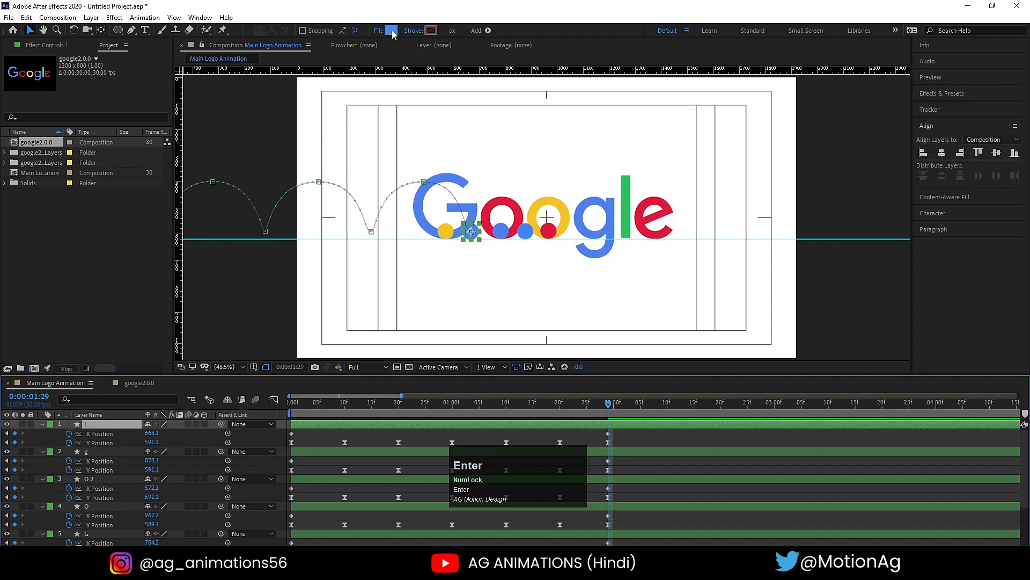
pyautogui.click(391, 30)
pyautogui.click(308, 289)
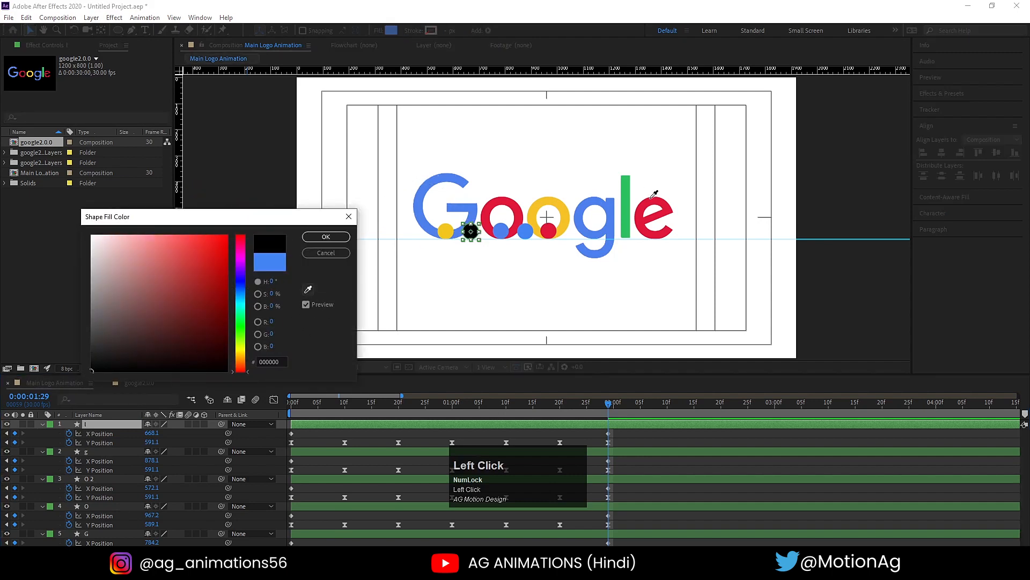
pyautogui.click(626, 209)
pyautogui.click(325, 236)
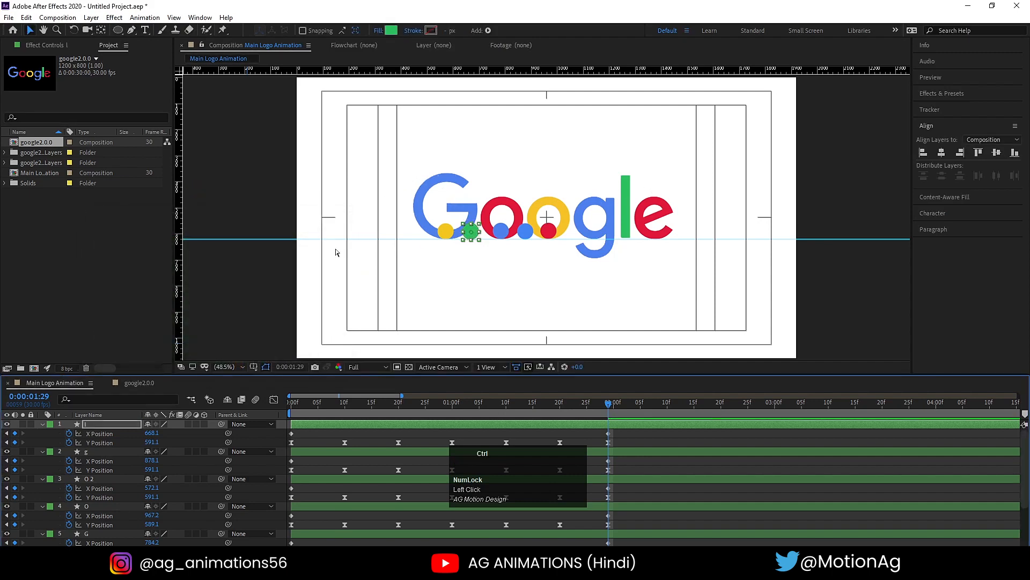
pyautogui.hotkey('ctrl', 's')
# Duplicate the red O circle layer that bounces in from outside the canvas and move the copy to the top of the layer stack.
pyautogui.click(551, 440)
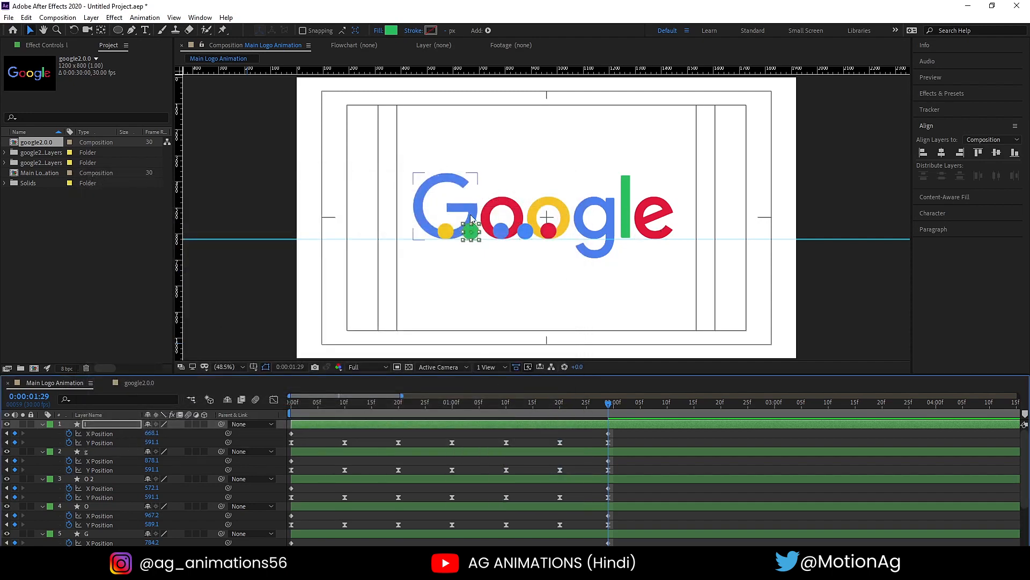
pyautogui.moveTo(459, 405); pyautogui.dragTo(446, 408)
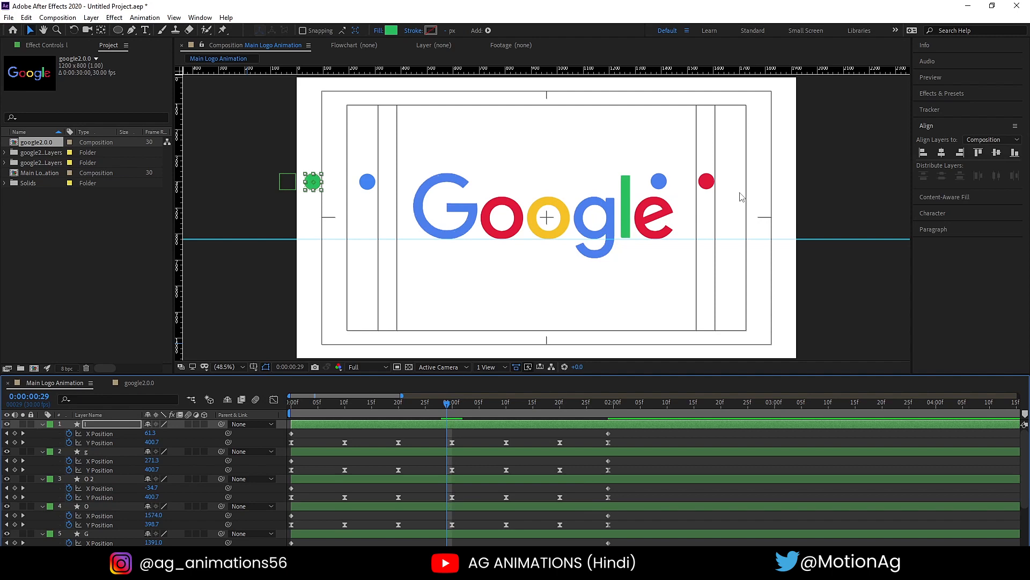
pyautogui.click(706, 182)
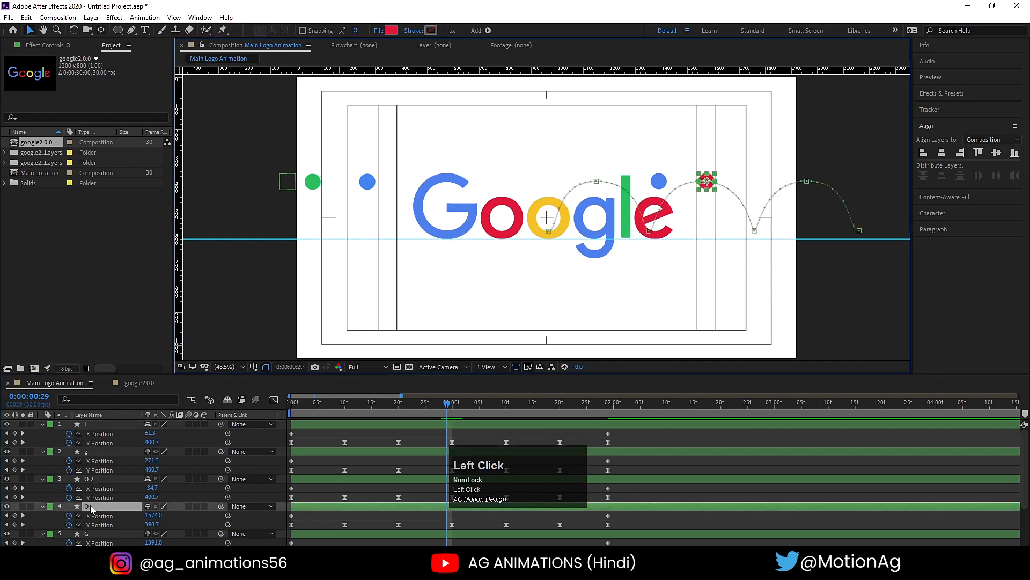
pyautogui.hotkey('ctrl', 'd')
pyautogui.moveTo(91, 504); pyautogui.dragTo(82, 423)
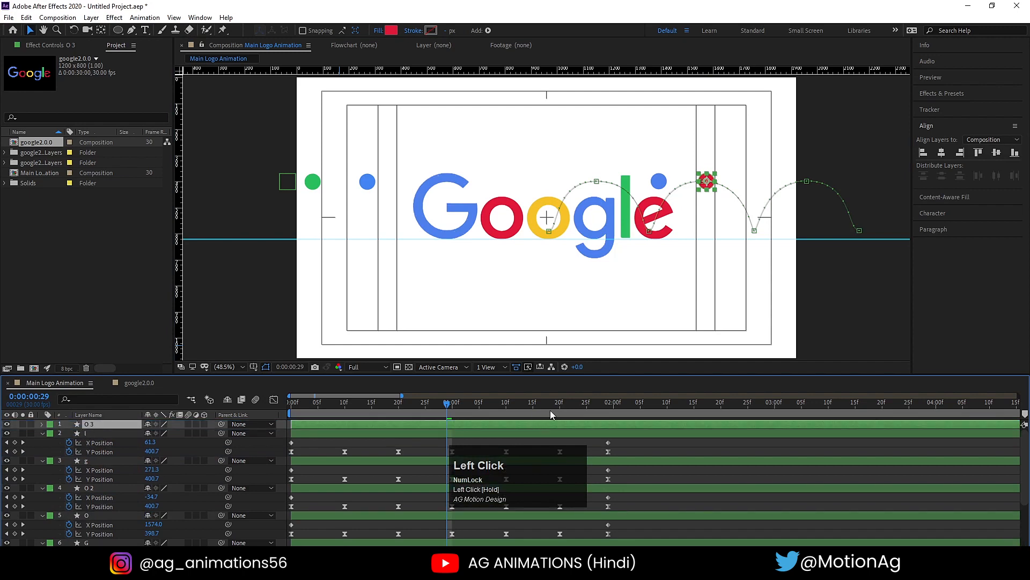
# At 1:29, shift both X Position keyframes of the duplicated red circle to move its whole bounce path to an X Position of 1668.2.
pyautogui.press('u')
pyautogui.click(607, 403)
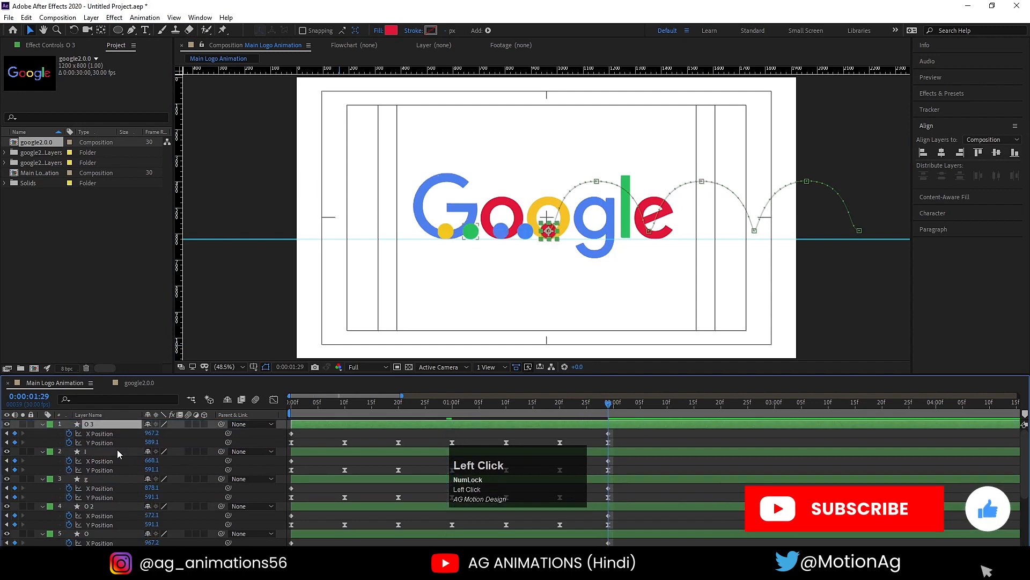
pyautogui.moveTo(153, 433); pyautogui.dragTo(810, 239)
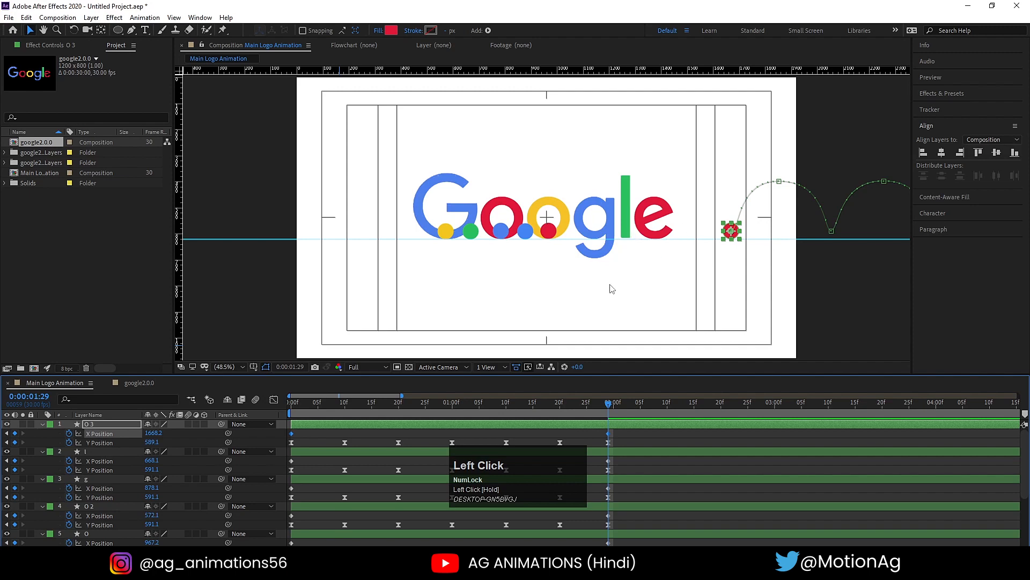
# Play the animation from the first frame to check how all the circles bounce in.
pyautogui.moveTo(410, 404); pyautogui.dragTo(290, 402)
pyautogui.press('space')
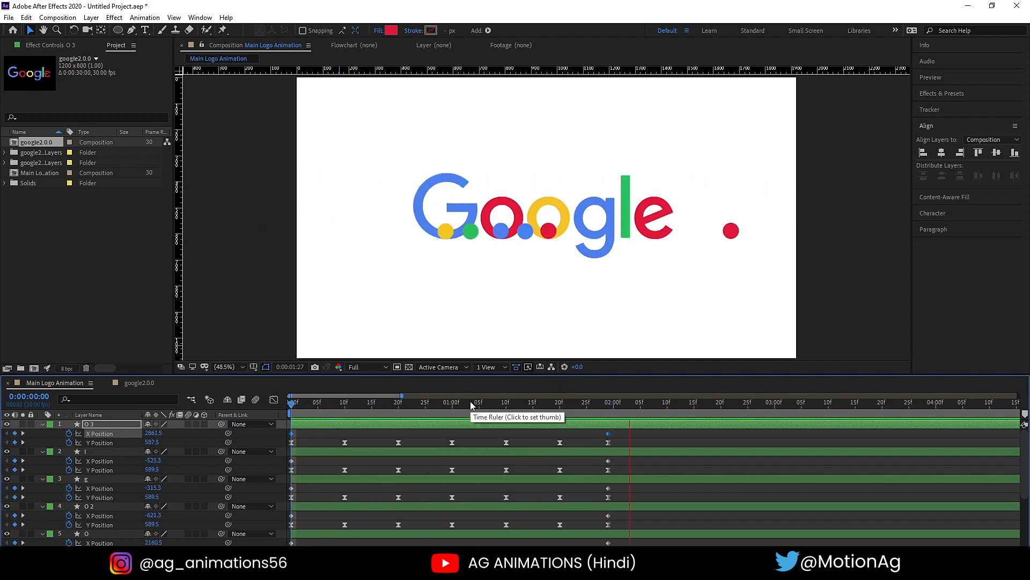
pyautogui.press('space')
pyautogui.click(298, 401)
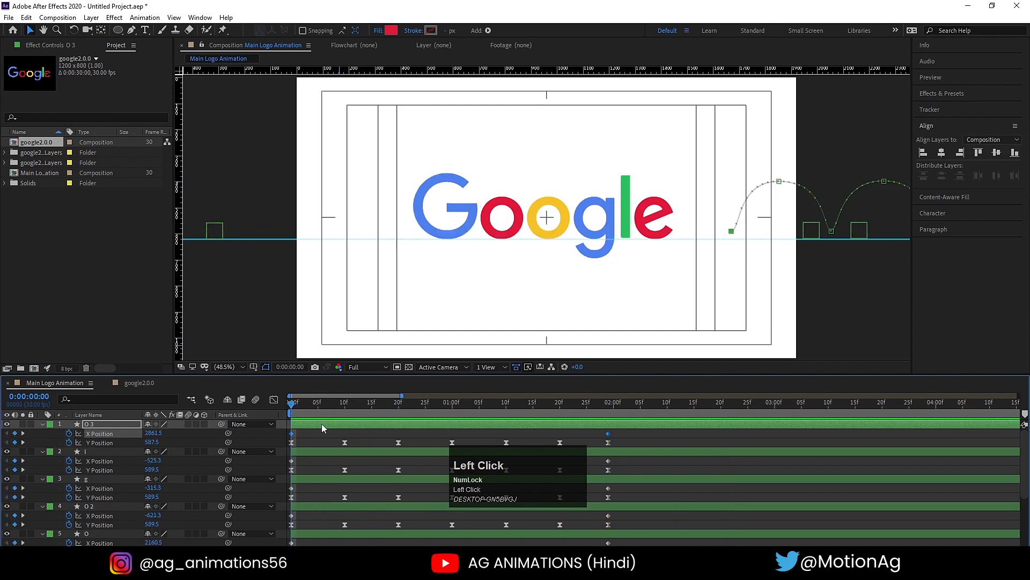
pyautogui.press('space')
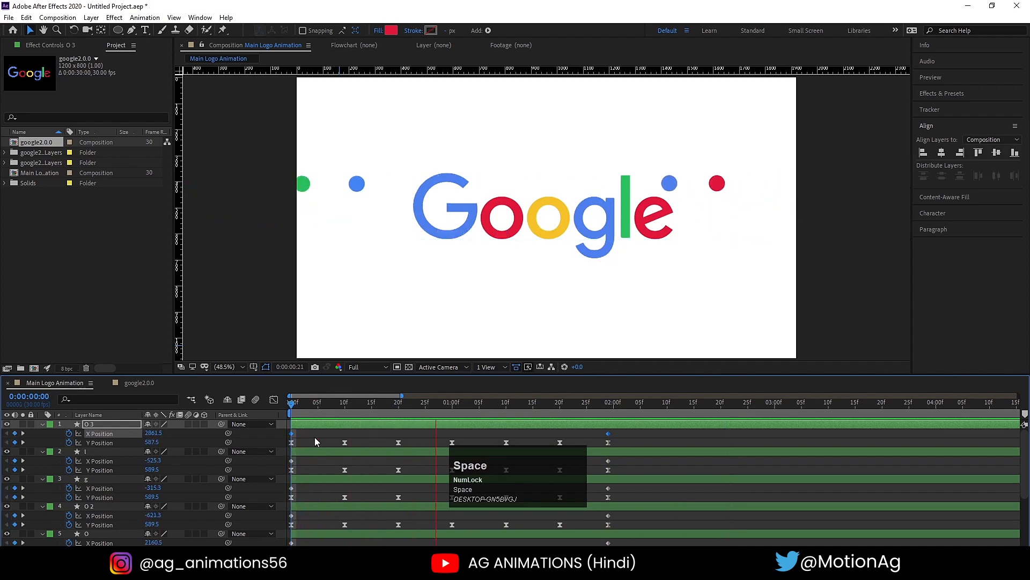
pyautogui.click(304, 433)
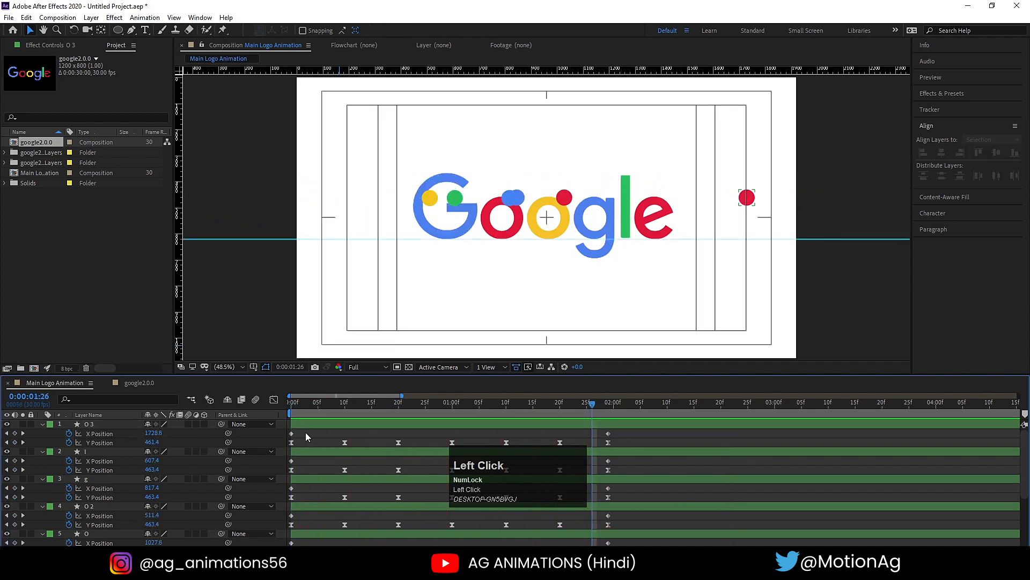
# Collapse the keyframed properties of all circle layers and open the name of the topmost red circle layer for editing.
pyautogui.press('u')
pyautogui.moveTo(331, 404); pyautogui.dragTo(221, 410)
pyautogui.click(88, 470)
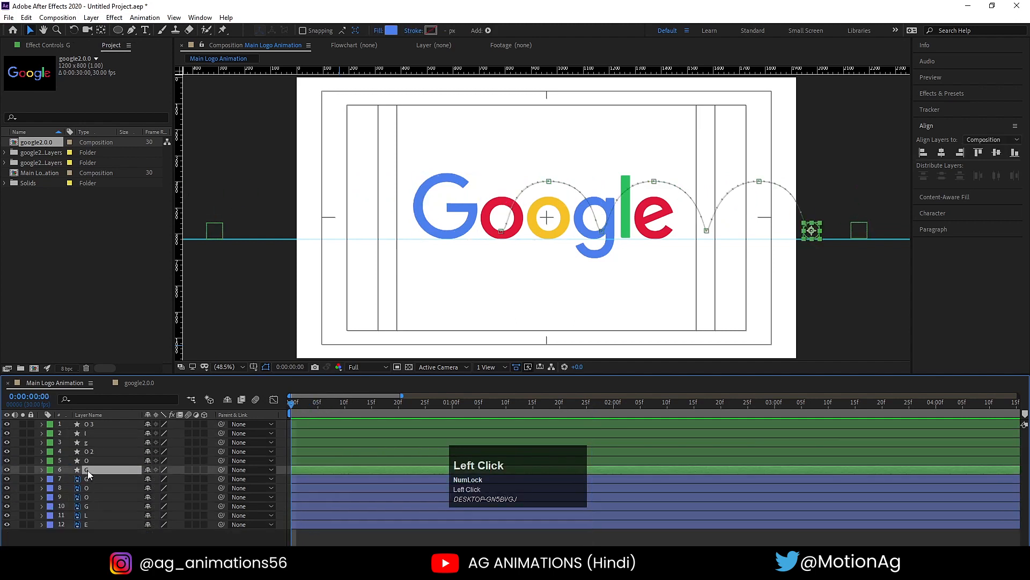
pyautogui.click(89, 424)
pyautogui.press('Return')
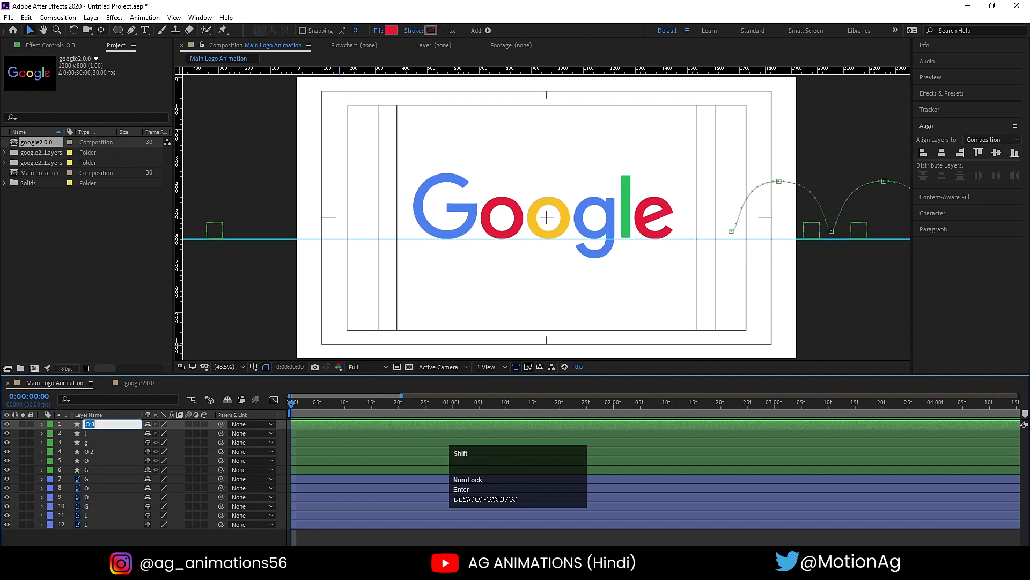
# Rename the top three shape layers, in stacking order, to E, L and G.
pyautogui.write('E')
pyautogui.click(92, 435)
pyautogui.press('Return')
pyautogui.write('L')
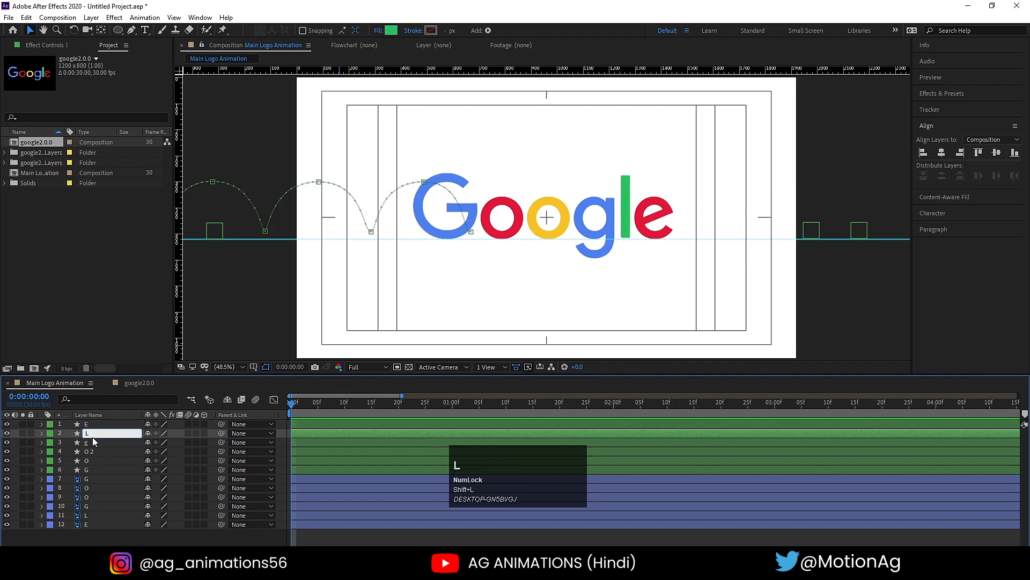
pyautogui.click(93, 441)
pyautogui.press('Return')
pyautogui.write('G')
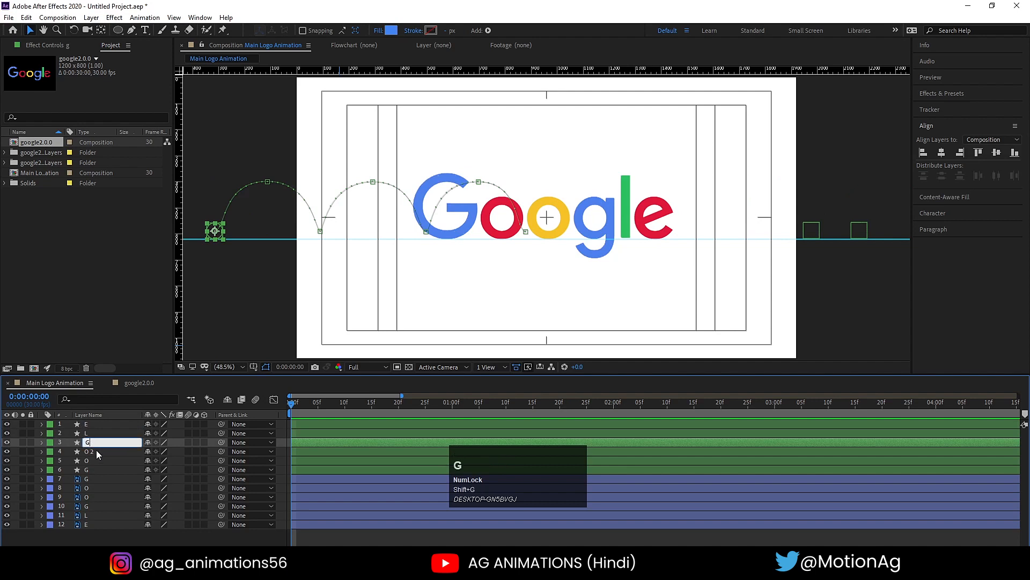
# Hide all six shape layers, from E at layer 1 through G at layer 6.
pyautogui.click(92, 467)
pyautogui.keyDown('shift'); pyautogui.click(92, 423); pyautogui.keyUp('shift')
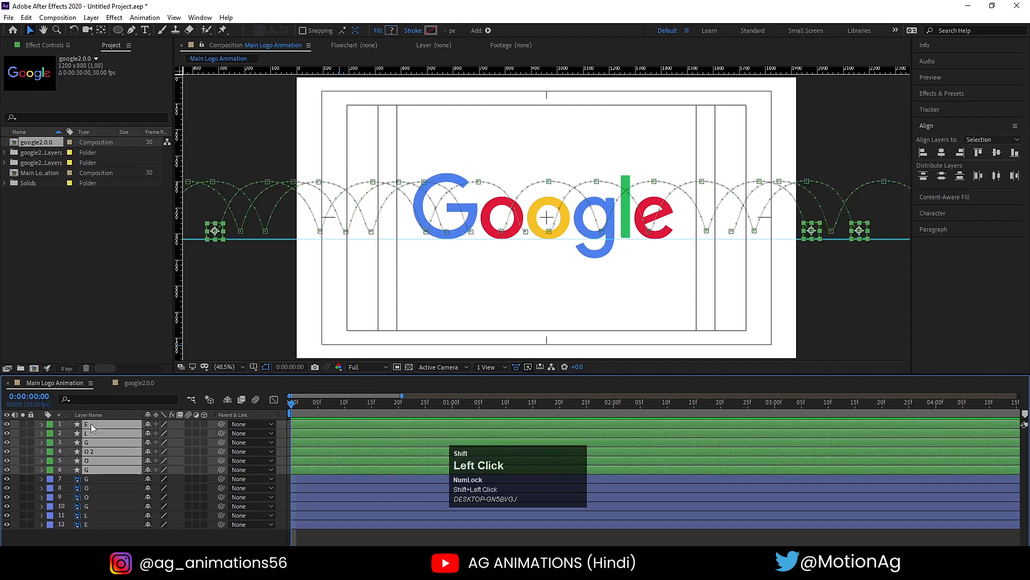
pyautogui.moveTo(7, 424); pyautogui.dragTo(6, 470)
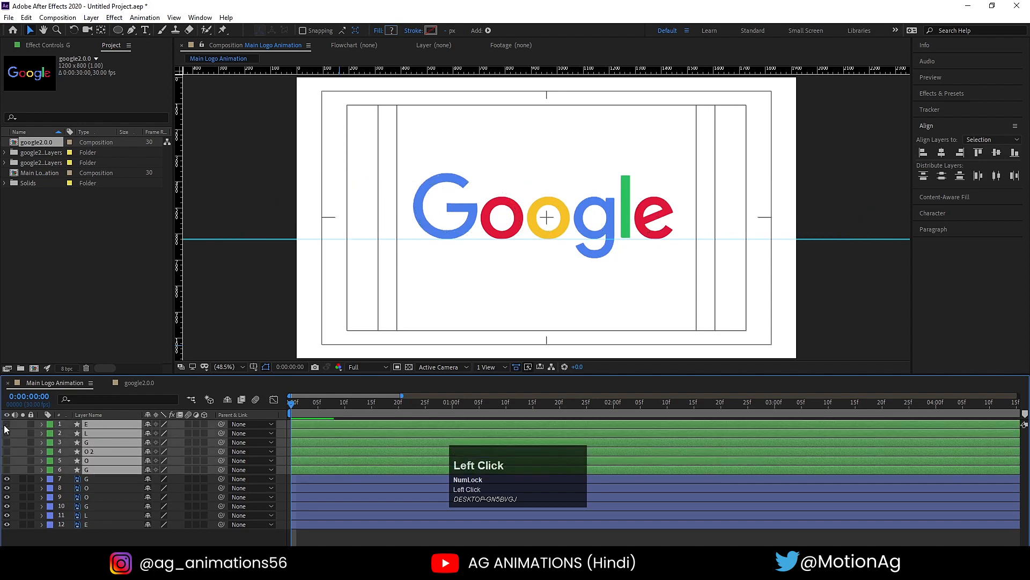
# Separate the Position property into X and Y dimensions on each of the six logo letter layers, 7 to 12.
pyautogui.click(88, 481)
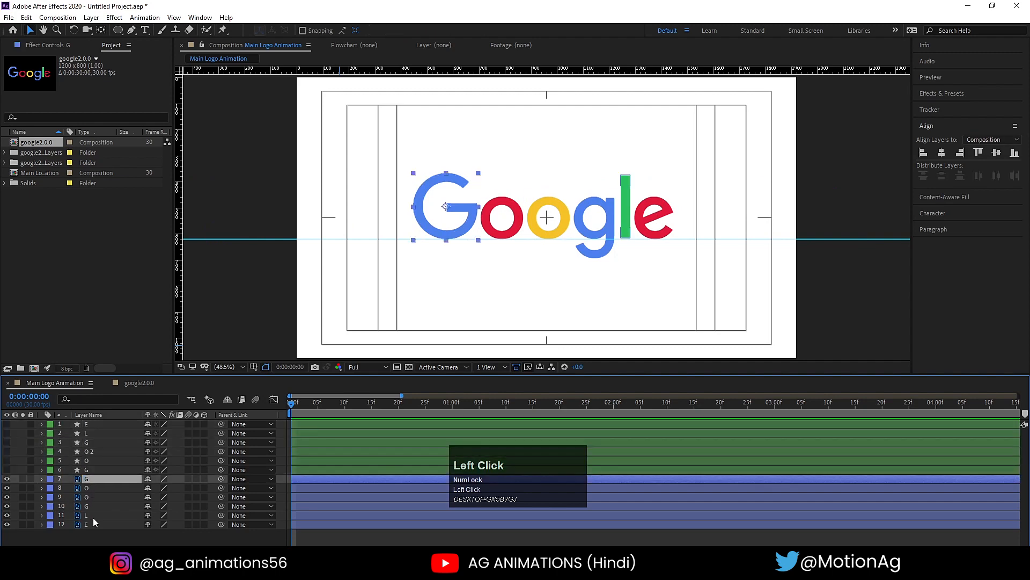
pyautogui.keyDown('shift'); pyautogui.click(86, 527); pyautogui.keyUp('shift')
pyautogui.press('p')
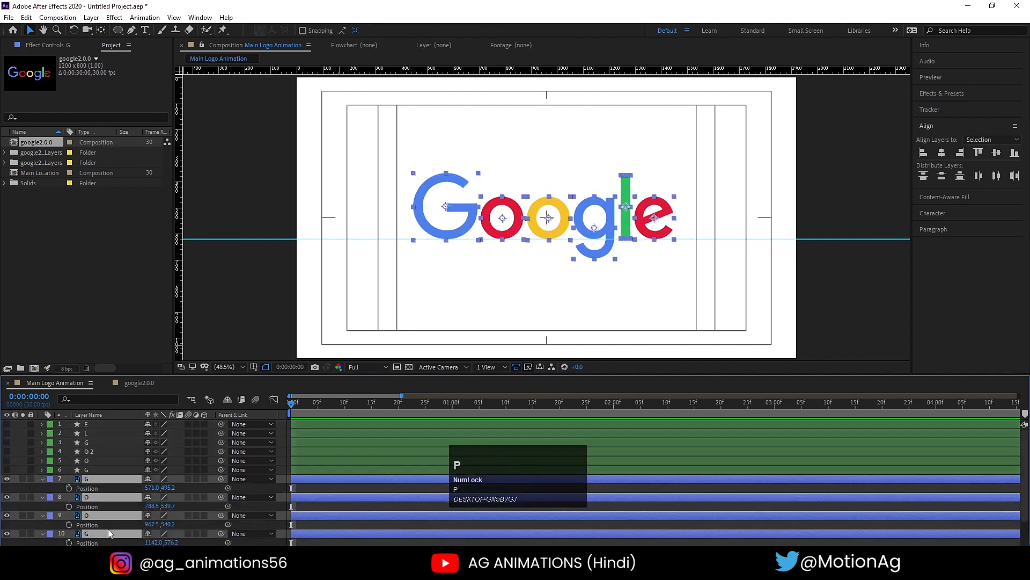
pyautogui.rightClick(84, 487)
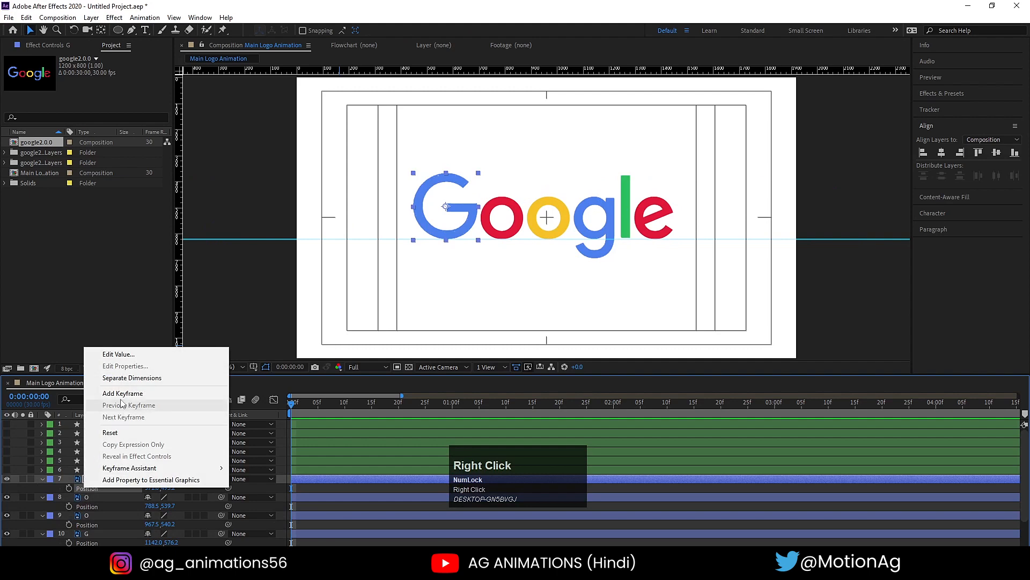
pyautogui.click(139, 378)
pyautogui.rightClick(85, 514)
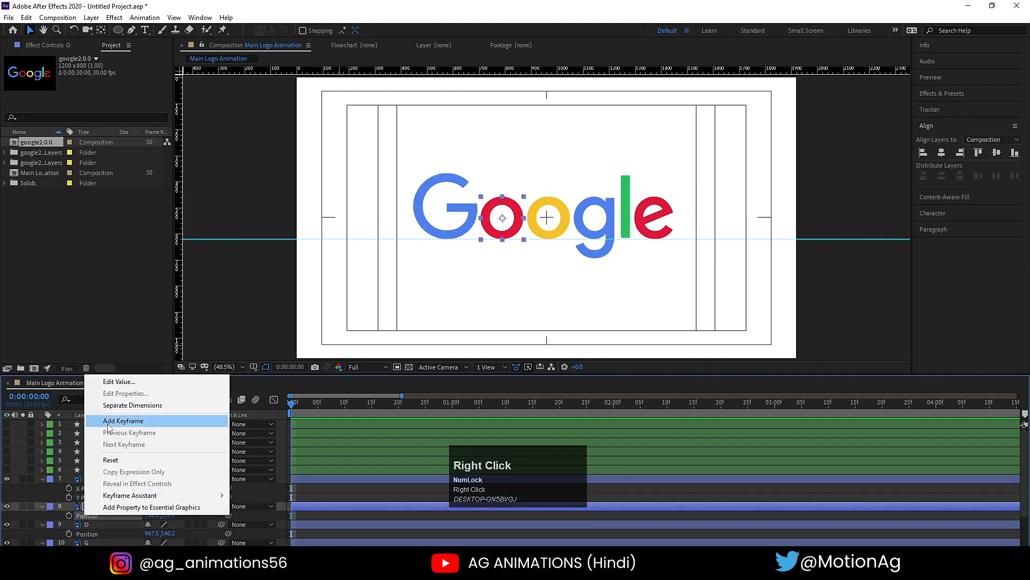
pyautogui.click(139, 405)
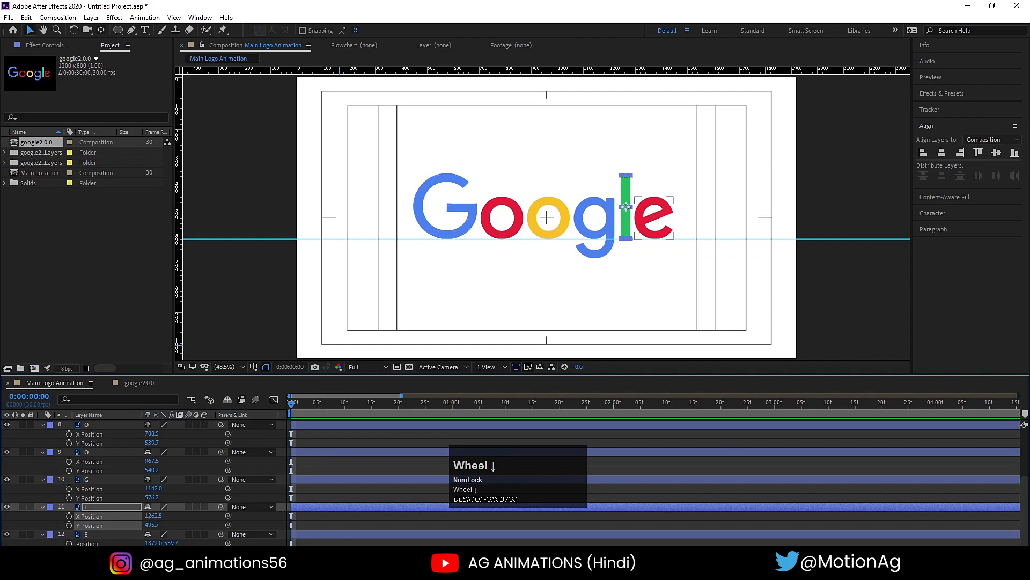
pyautogui.rightClick(99, 543)
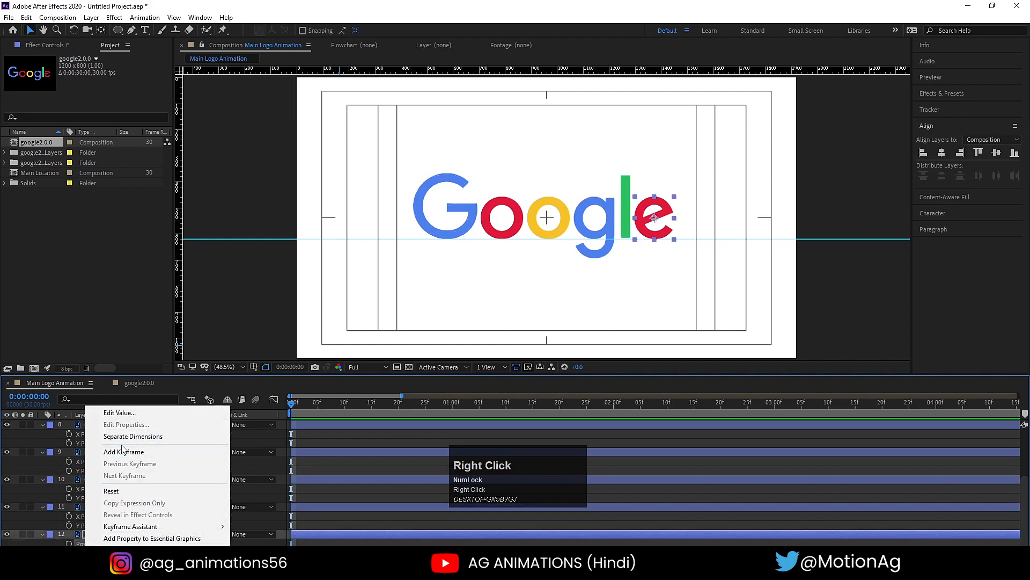
pyautogui.click(137, 434)
# Set X Position and Y Position keyframes on all six logo letter layers at 0:00:00:00.
pyautogui.scroll(-1, 99, 529)
pyautogui.scroll(5, 99, 529)
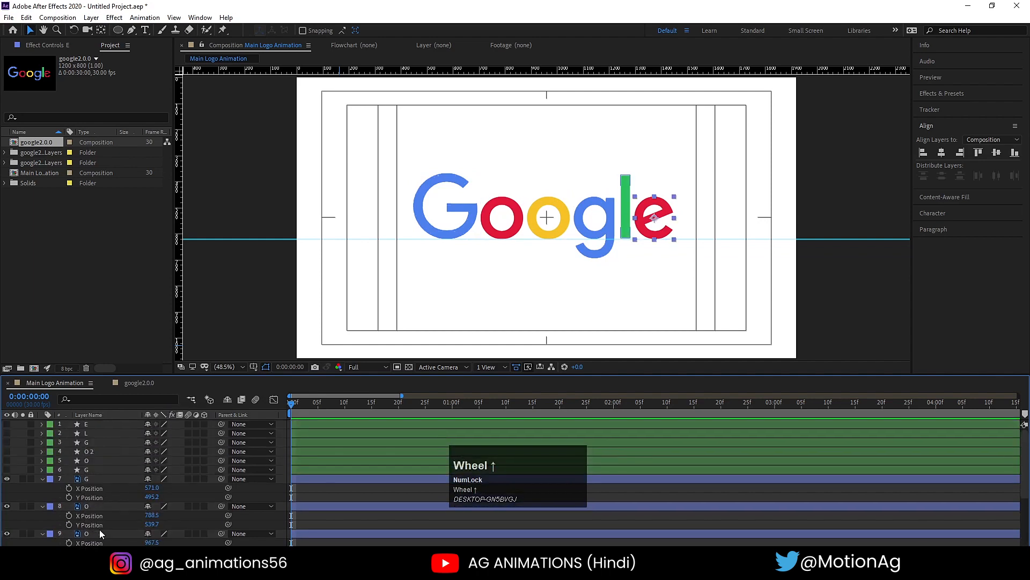
pyautogui.keyDown('shift'); pyautogui.click(86, 478); pyautogui.keyUp('shift')
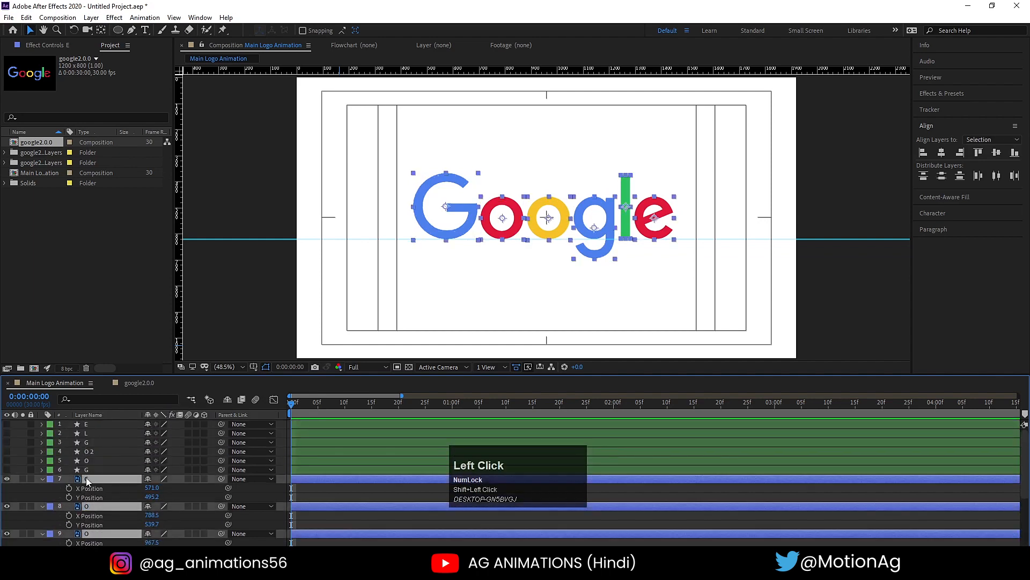
pyautogui.click(68, 489)
pyautogui.click(68, 497)
pyautogui.click(69, 524)
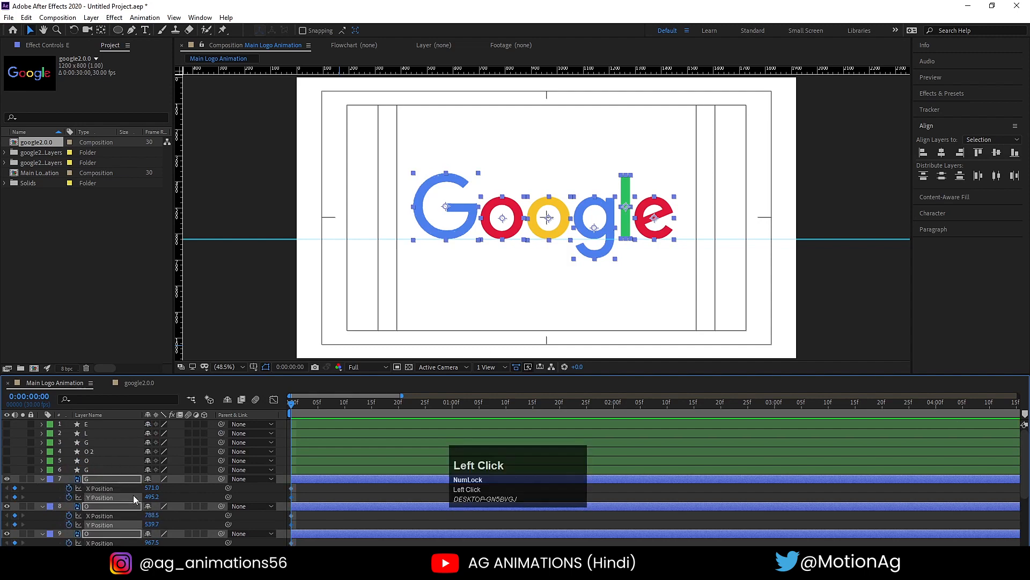
# Add Scale and Rotation keyframes to the six logo letter layers at 0:00:00:00.
pyautogui.scroll(-3, 145, 492)
pyautogui.press('s')
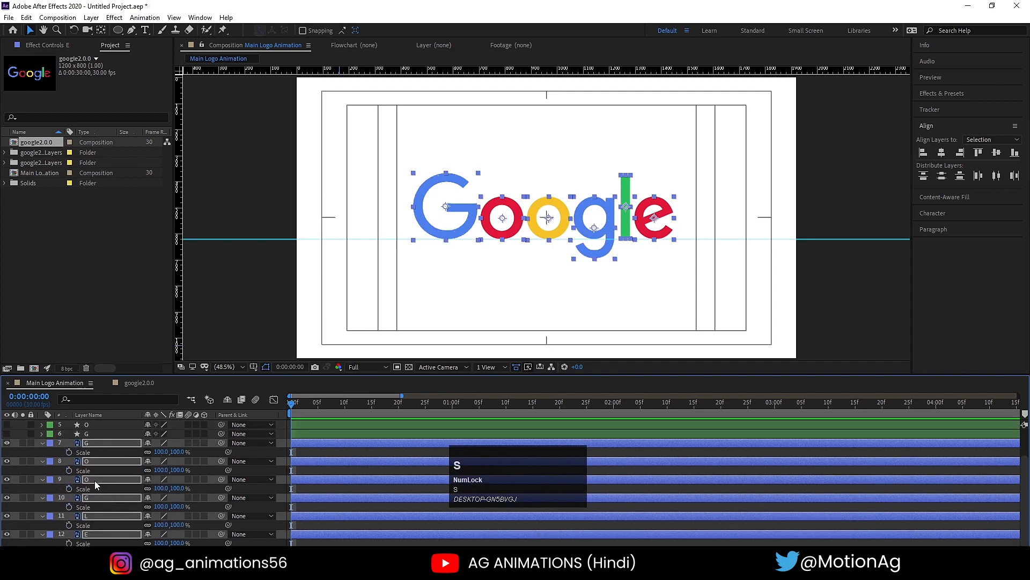
pyautogui.click(93, 506)
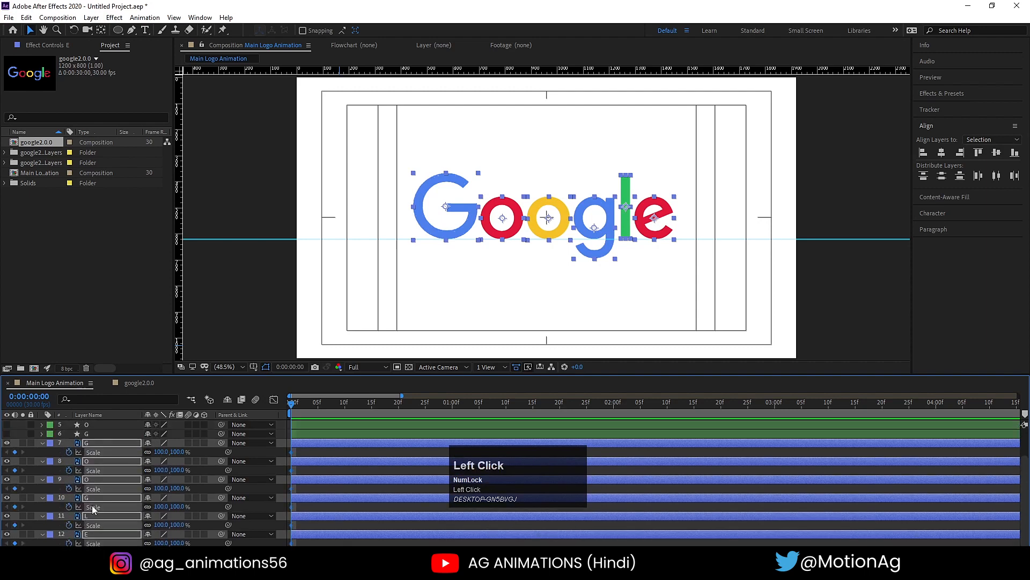
pyautogui.press('r')
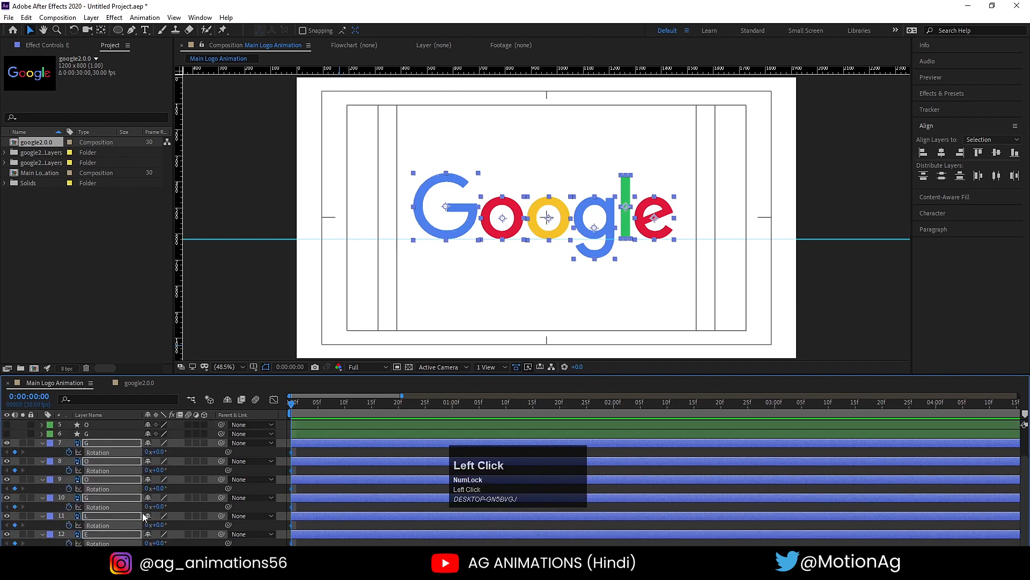
# Add X Position, Y Position, Scale and Rotation keyframes to all six letter layers at 0:00:01:00.
pyautogui.press('u')
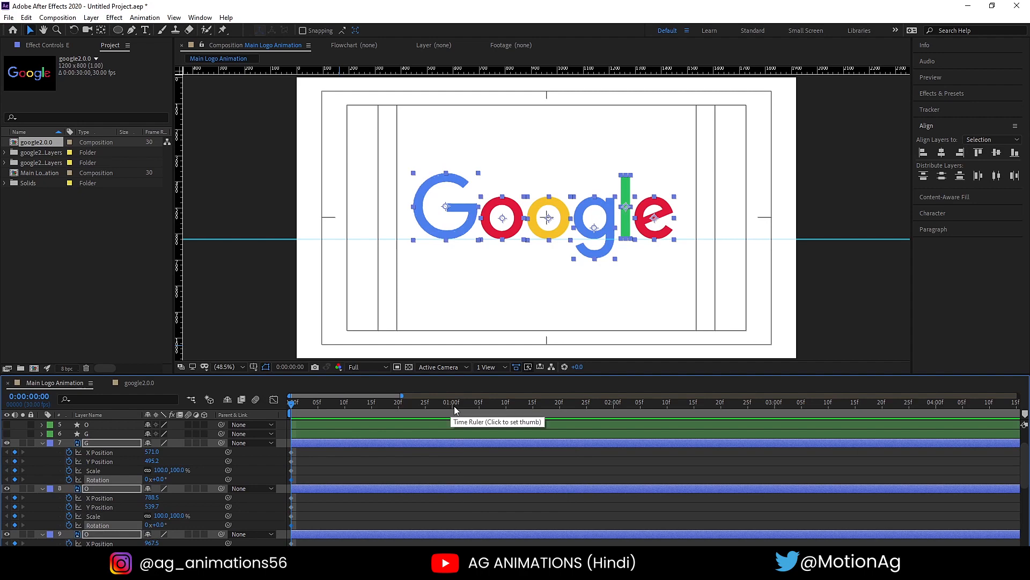
pyautogui.click(450, 406)
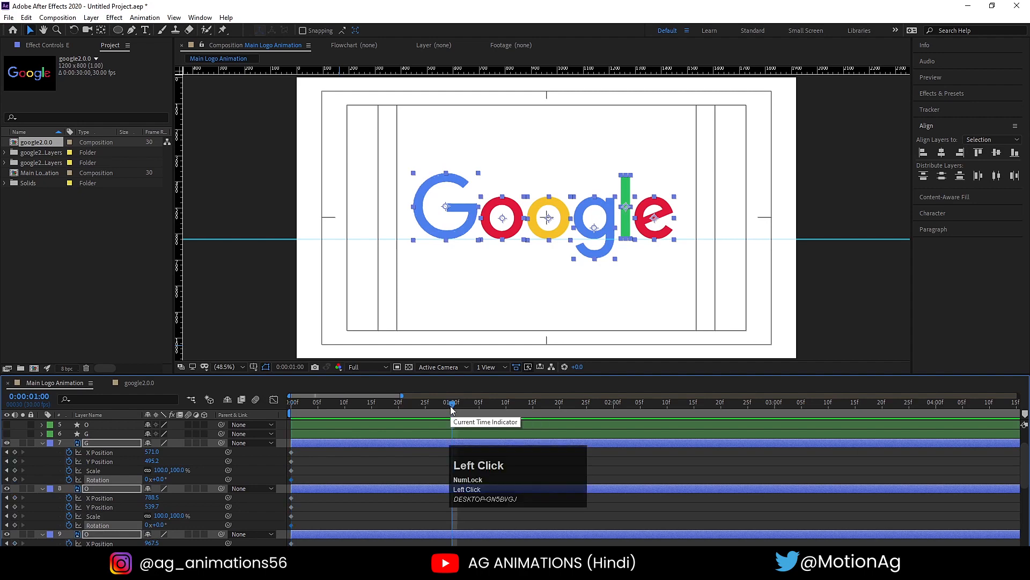
pyautogui.click(15, 452)
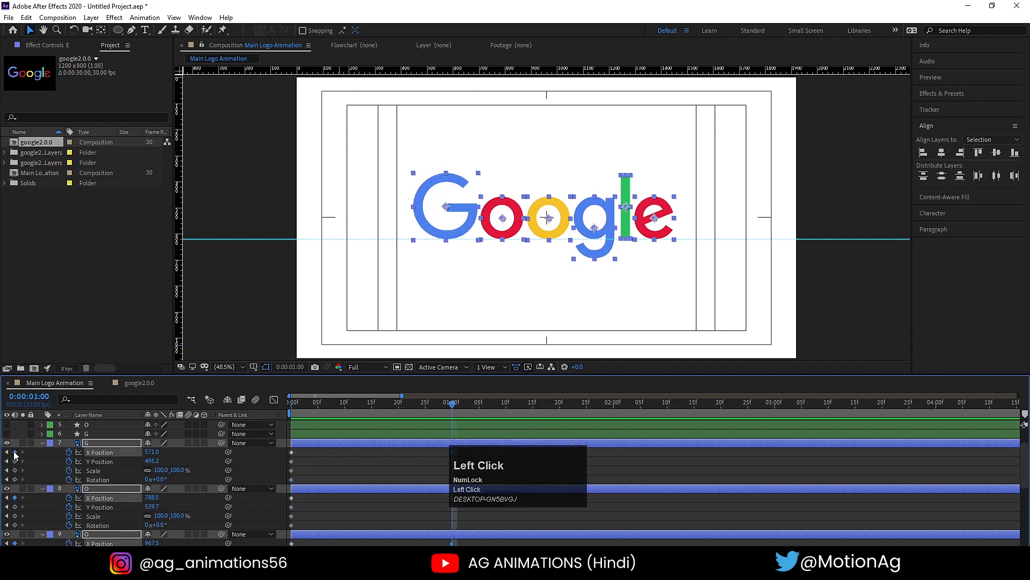
pyautogui.click(15, 461)
pyautogui.click(15, 470)
pyautogui.click(15, 480)
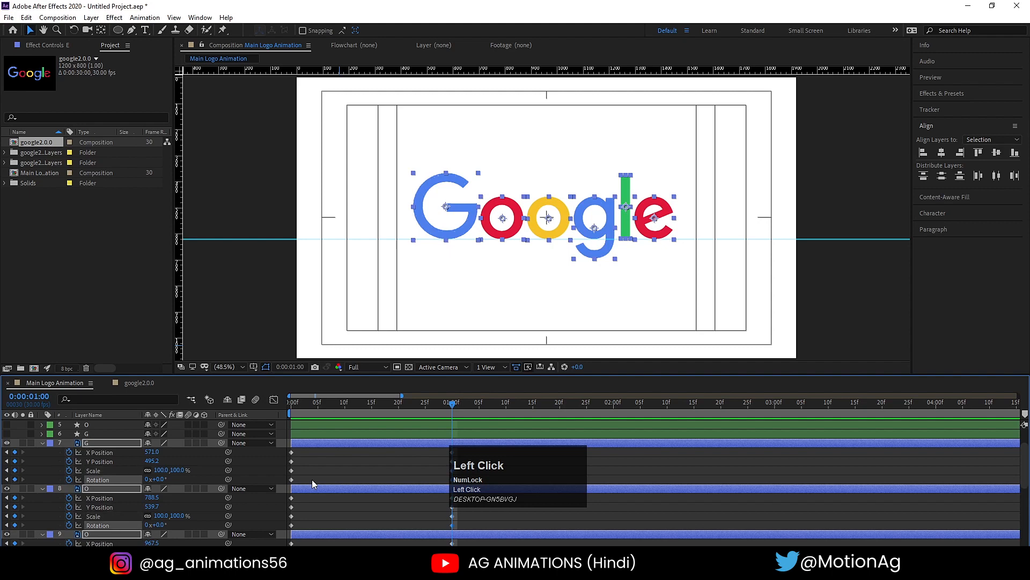
# Add a 100% Scale keyframe to all six letter layers at 0:00:00:10.
pyautogui.scroll(-5, 337, 476)
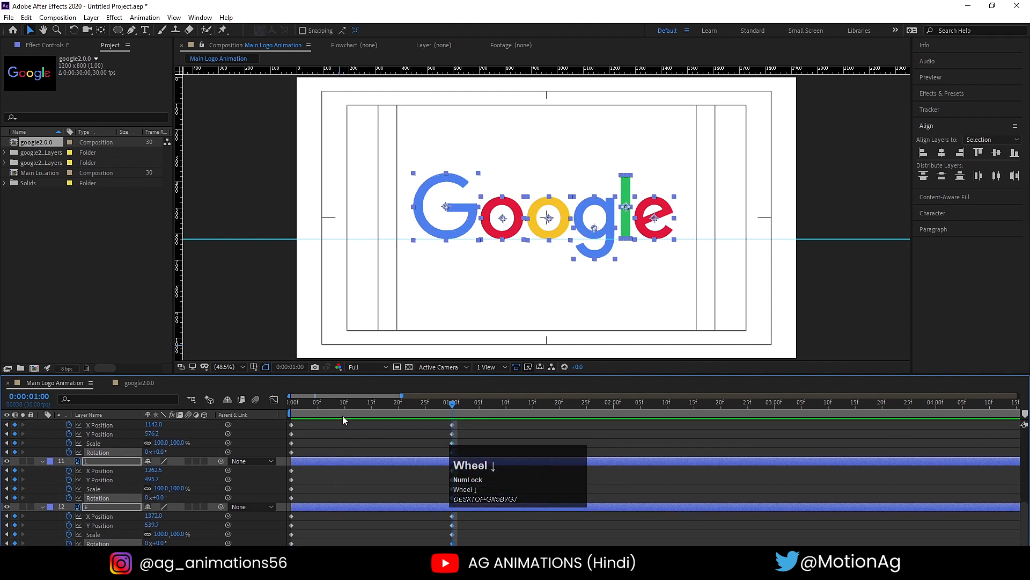
pyautogui.click(344, 403)
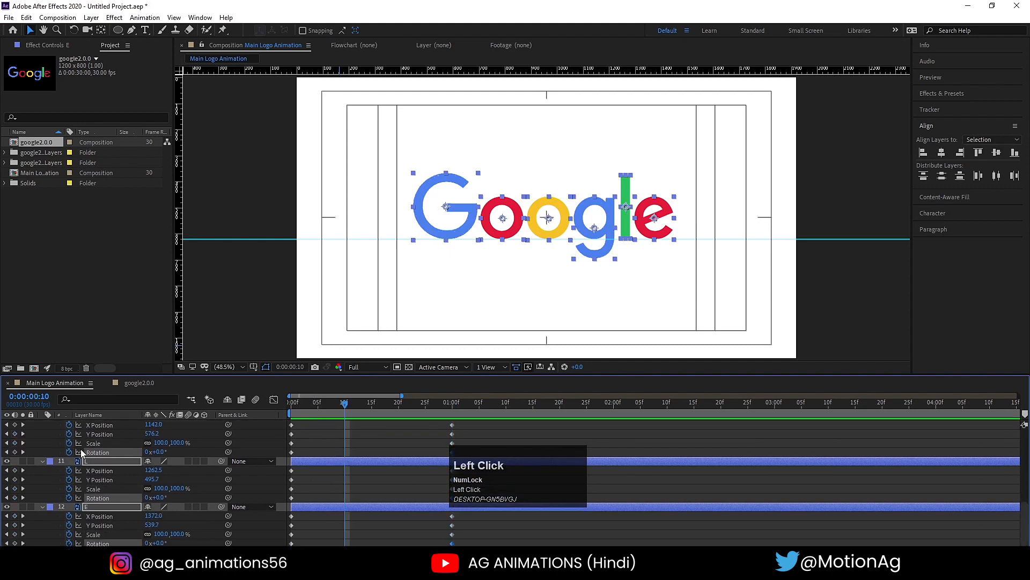
pyautogui.click(15, 442)
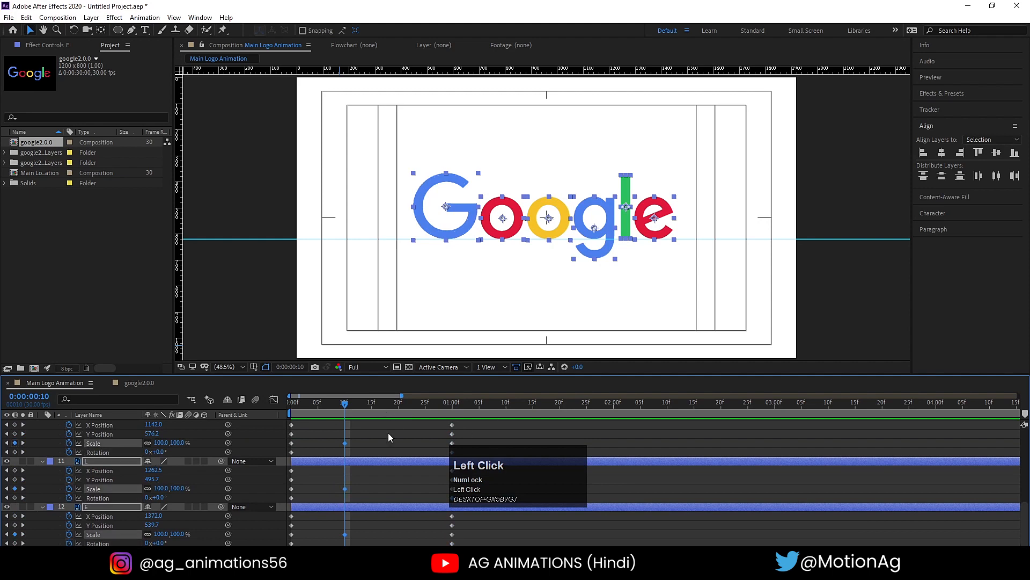
# Align the six letters to each other's horizontal and vertical centers at 0:00:00:00, stacking them on one point.
pyautogui.scroll(5, 355, 443)
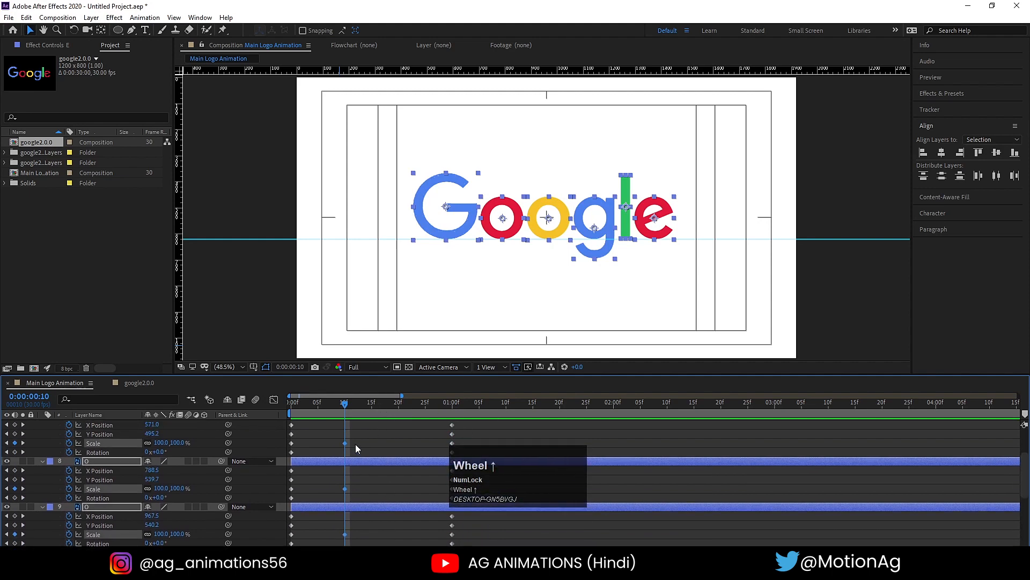
pyautogui.scroll(3, 344, 435)
pyautogui.moveTo(319, 403); pyautogui.dragTo(274, 403)
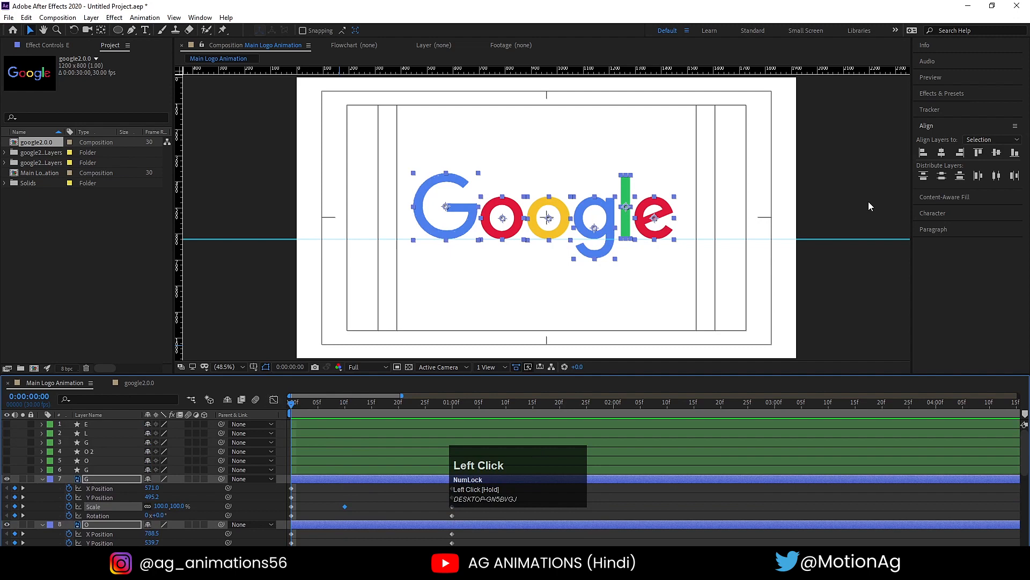
pyautogui.click(930, 127)
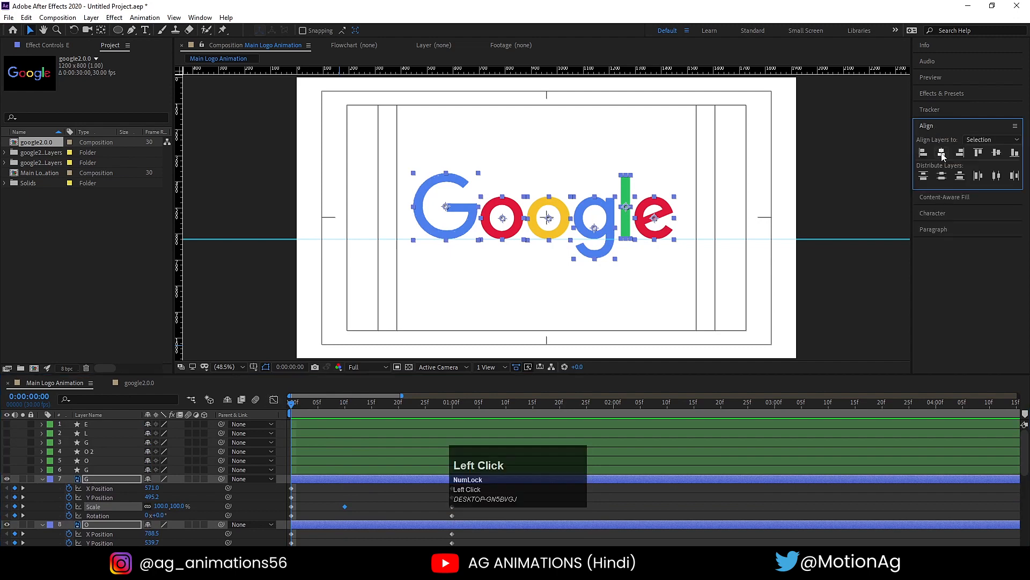
pyautogui.click(942, 154)
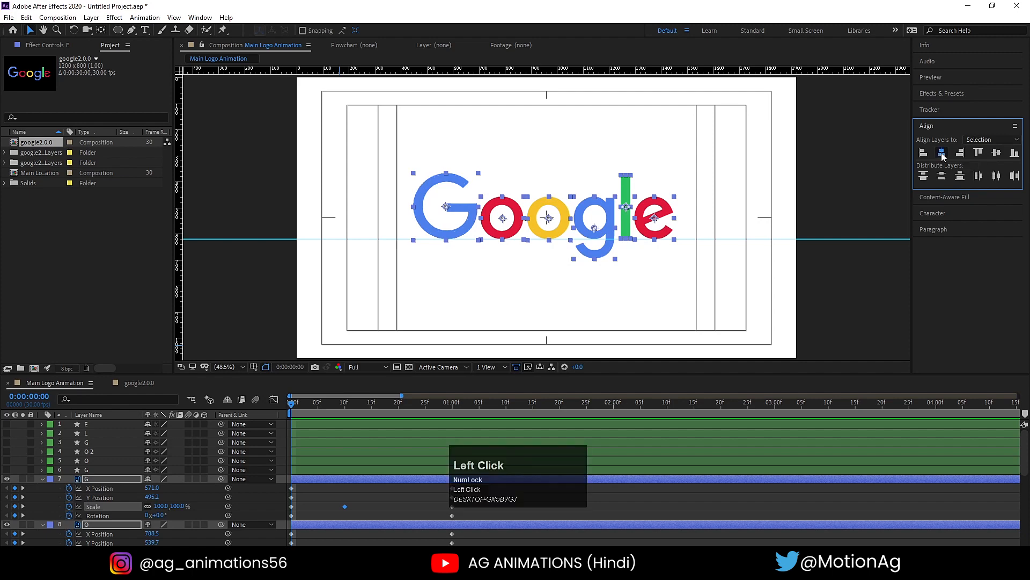
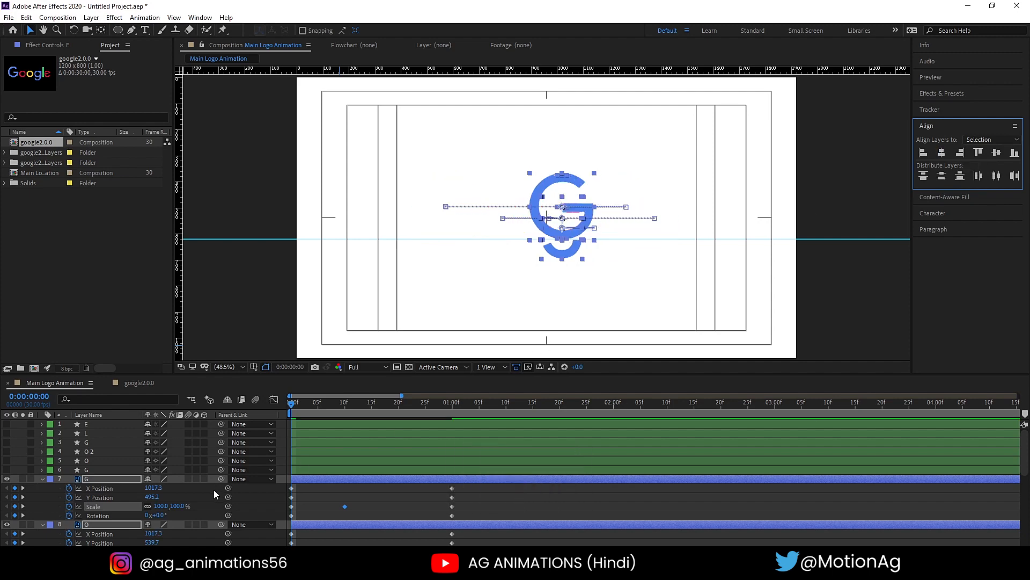
pyautogui.click(996, 154)
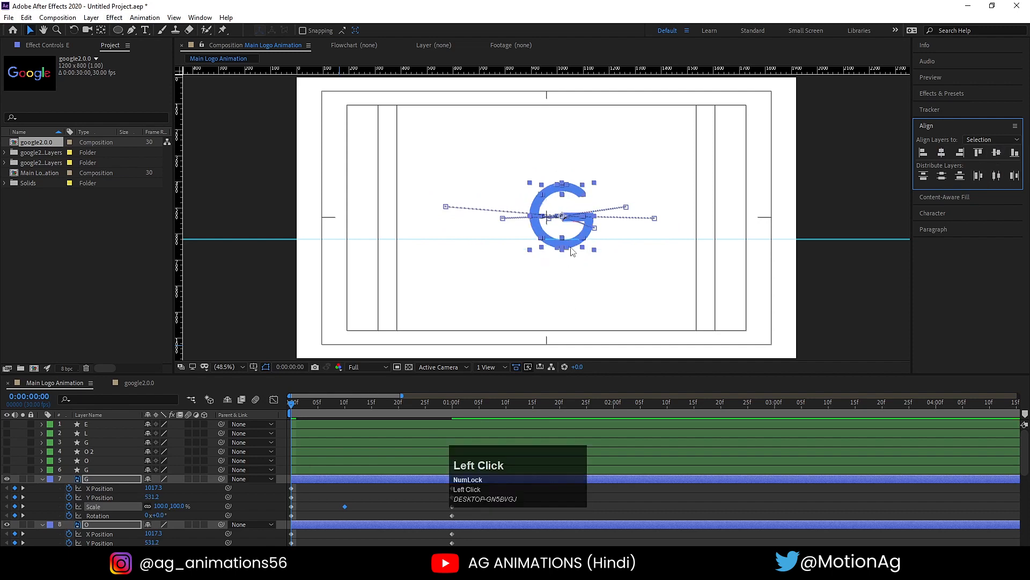
# Move the stacked letters down onto the horizontal guide, at Y position 620, and preview the animation.
pyautogui.scroll(1, 573, 225)
pyautogui.moveTo(573, 226); pyautogui.dragTo(570, 248)
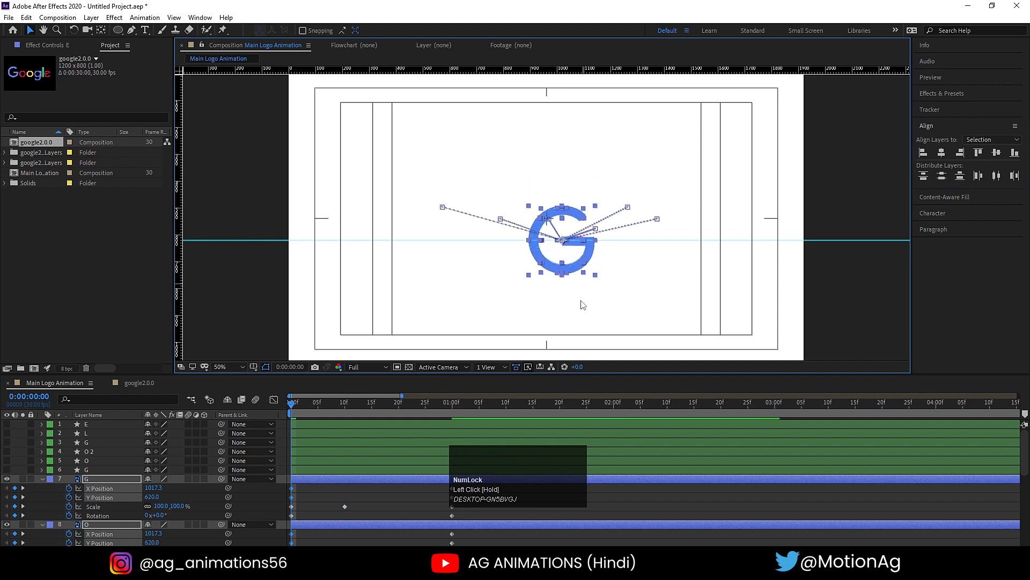
pyautogui.press('space')
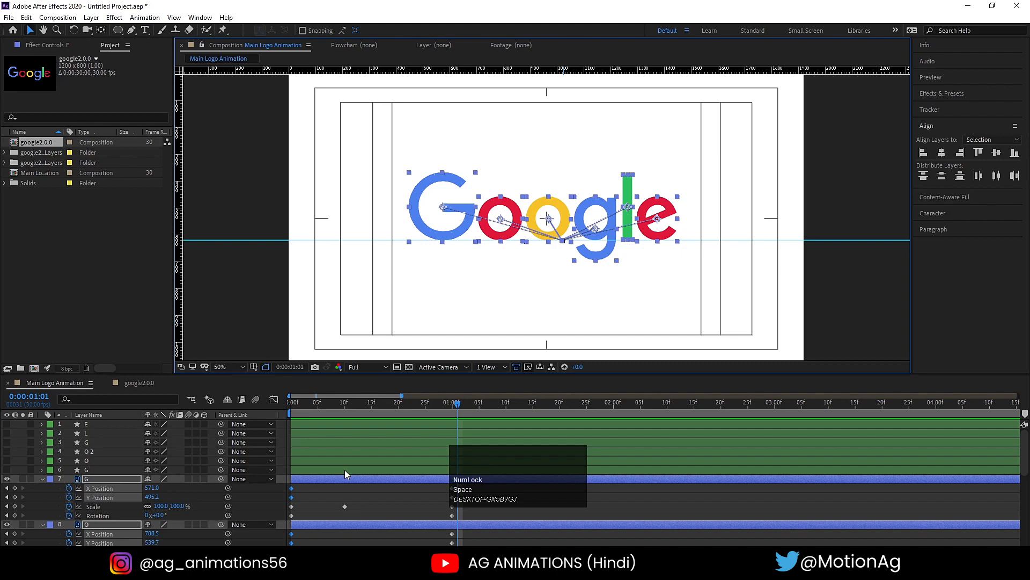
# Set the Scale of all six letter layers to 0% at 0:00:00:00.
pyautogui.moveTo(319, 403); pyautogui.dragTo(285, 404)
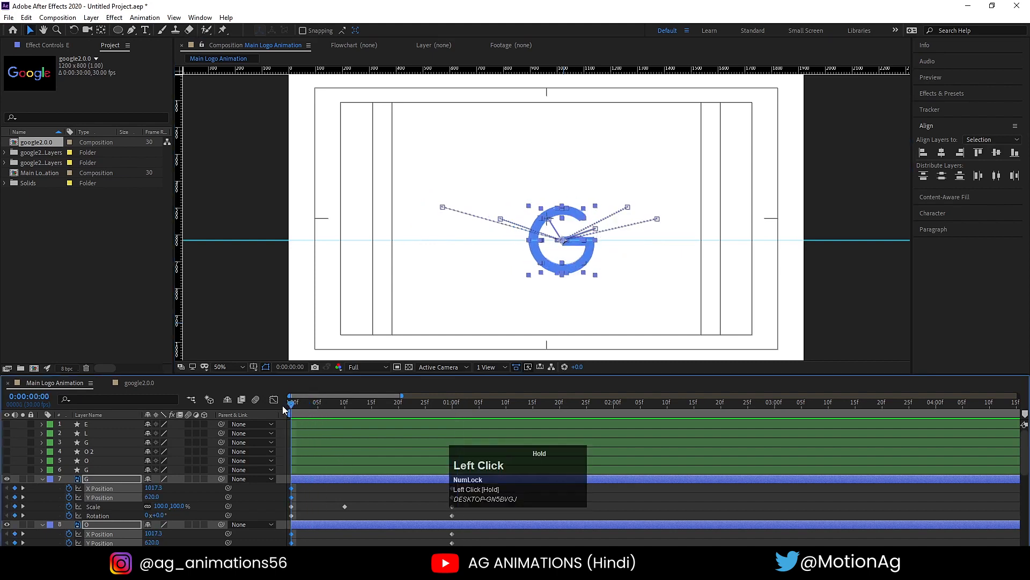
pyautogui.click(107, 498)
pyautogui.scroll(-5, 96, 508)
pyautogui.scroll(-3, 97, 508)
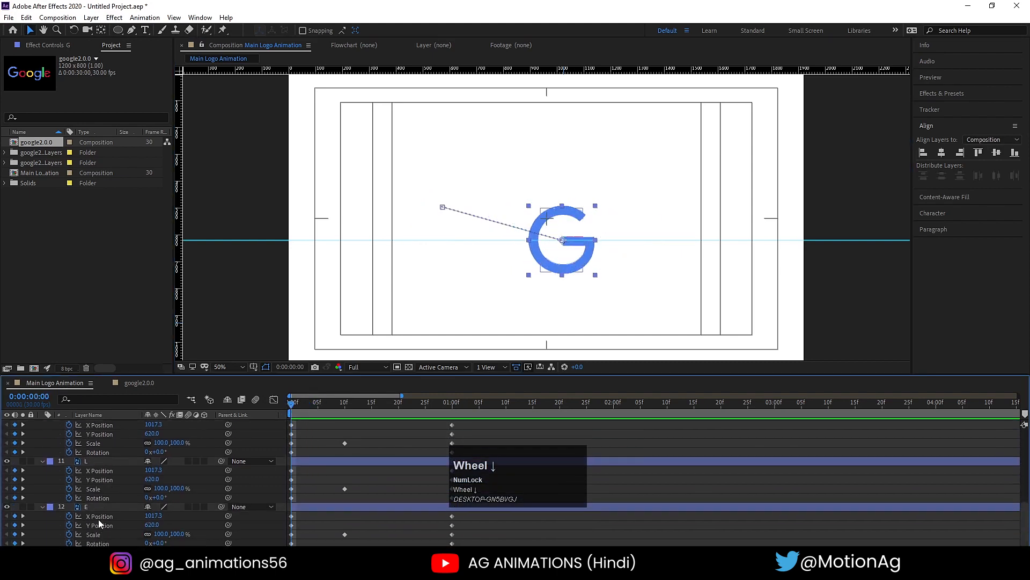
pyautogui.keyDown('shift'); pyautogui.click(86, 508); pyautogui.keyUp('shift')
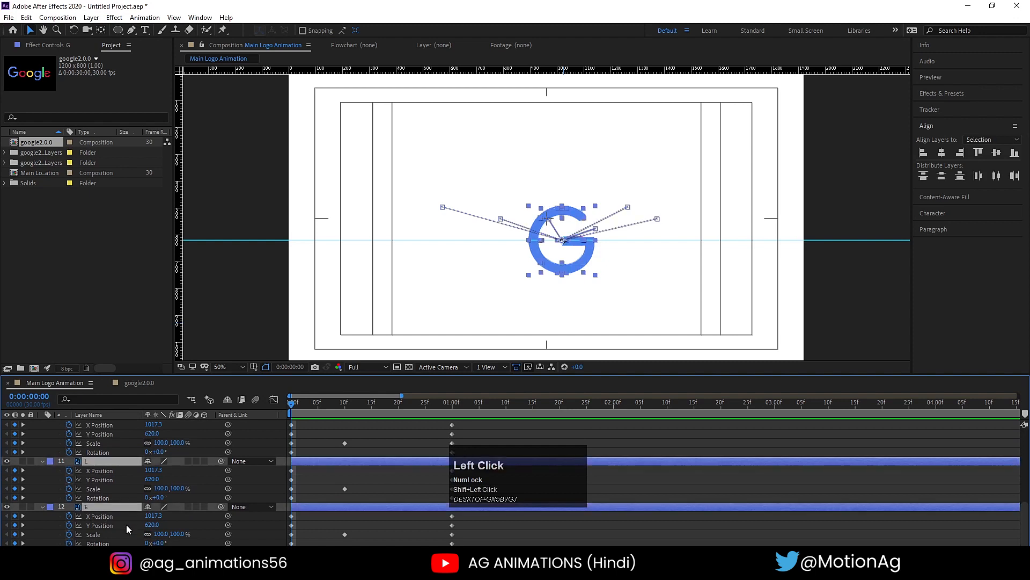
pyautogui.click(158, 534)
pyautogui.write('0')
pyautogui.press('Return')
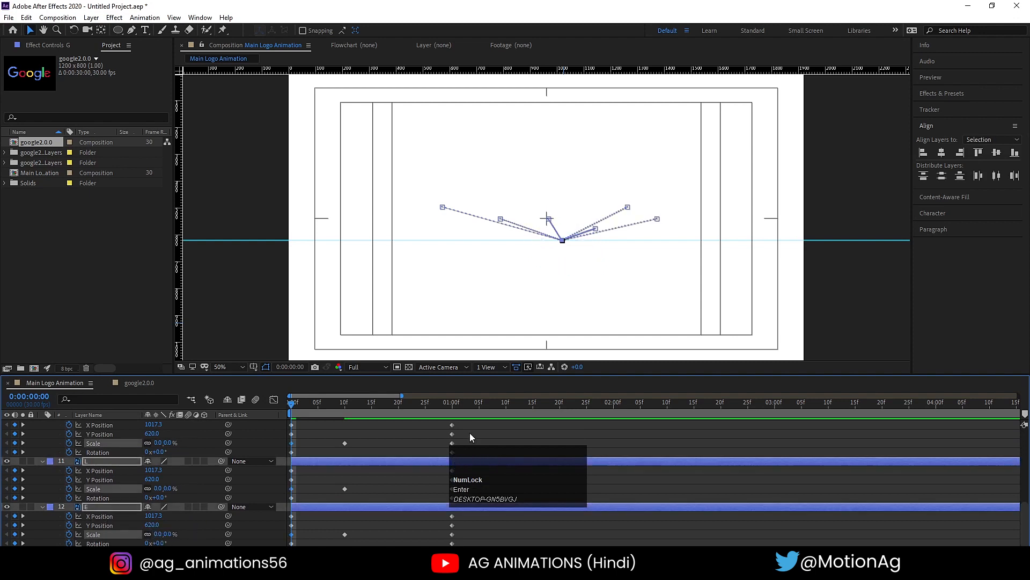
# Set the Rotation of all six letter layers to one full revolution at 0:00:01:00 and preview the animation.
pyautogui.click(439, 407)
pyautogui.press('k')
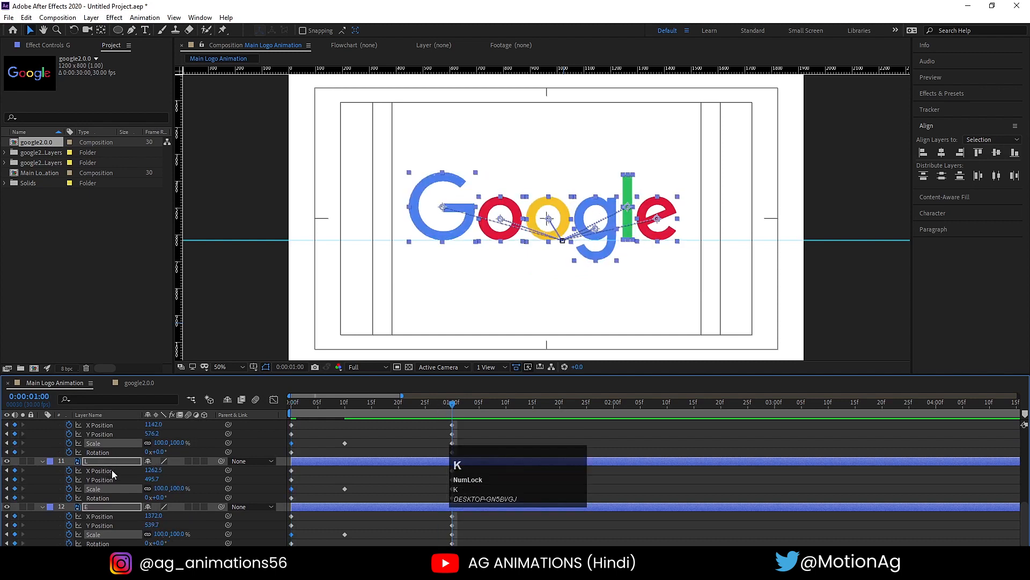
pyautogui.click(147, 497)
pyautogui.write('1')
pyautogui.press('Return')
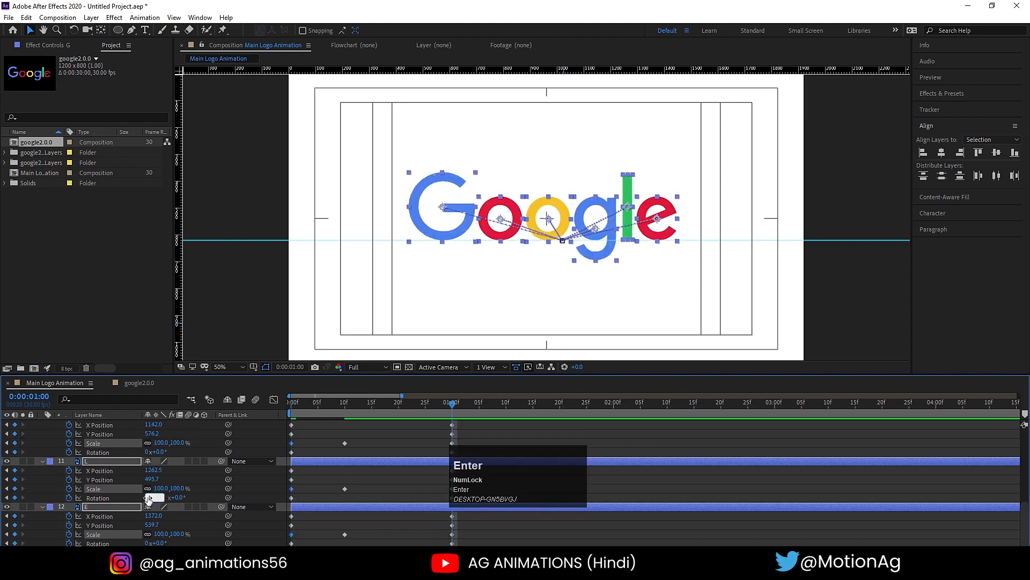
pyautogui.click(291, 405)
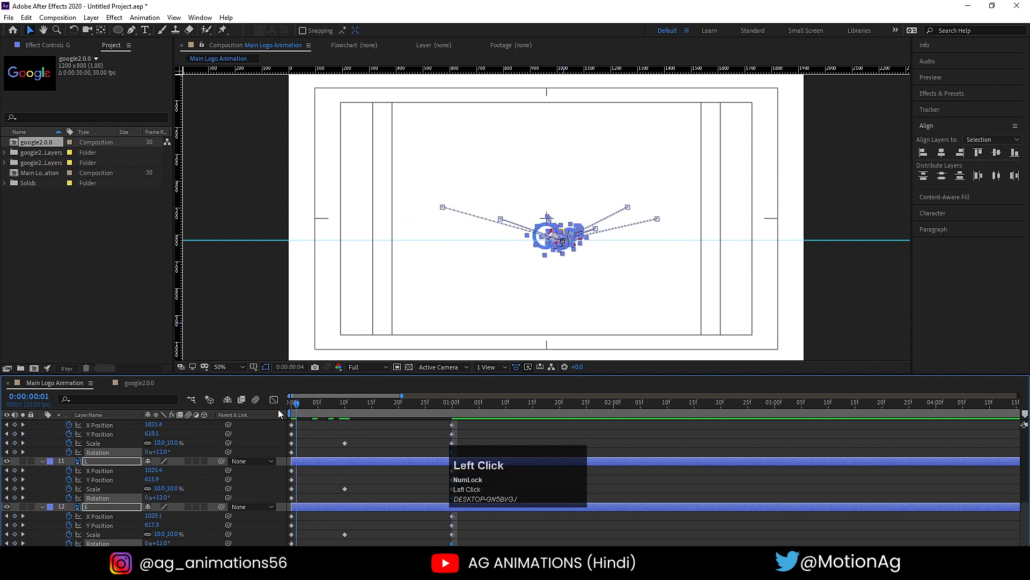
pyautogui.press('space')
pyautogui.press('space')
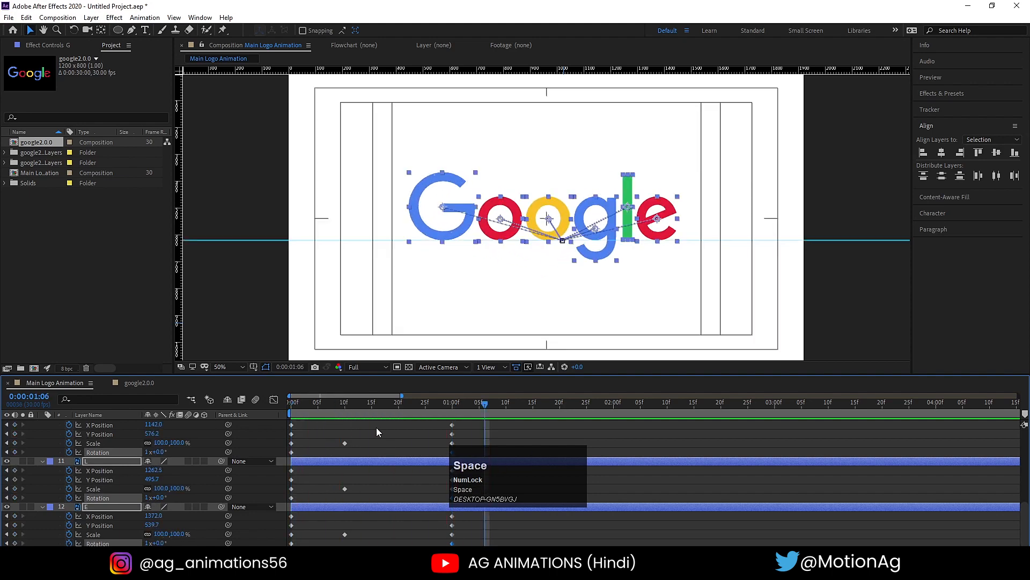
pyautogui.scroll(5, 342, 488)
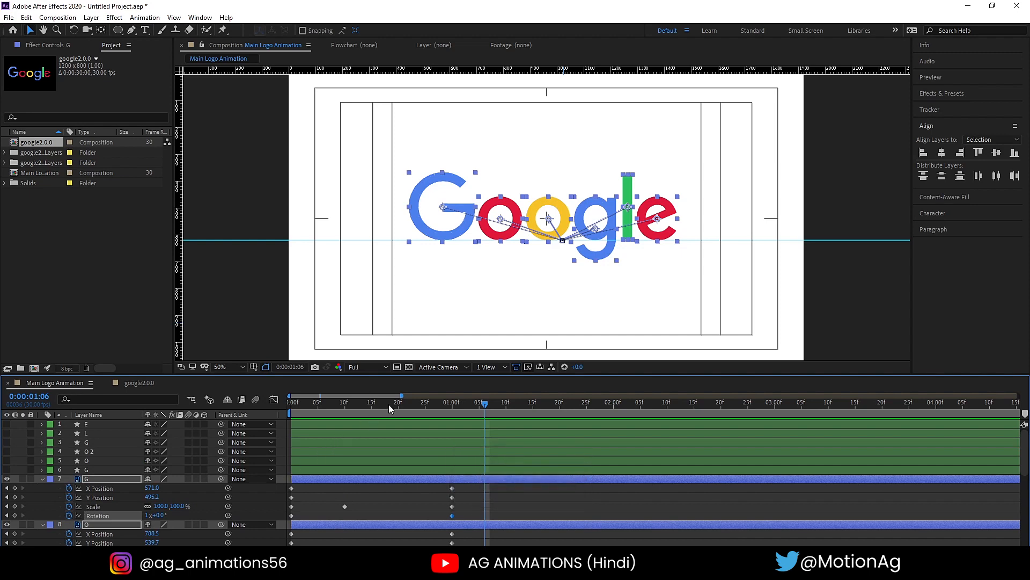
pyautogui.moveTo(388, 404); pyautogui.dragTo(374, 408)
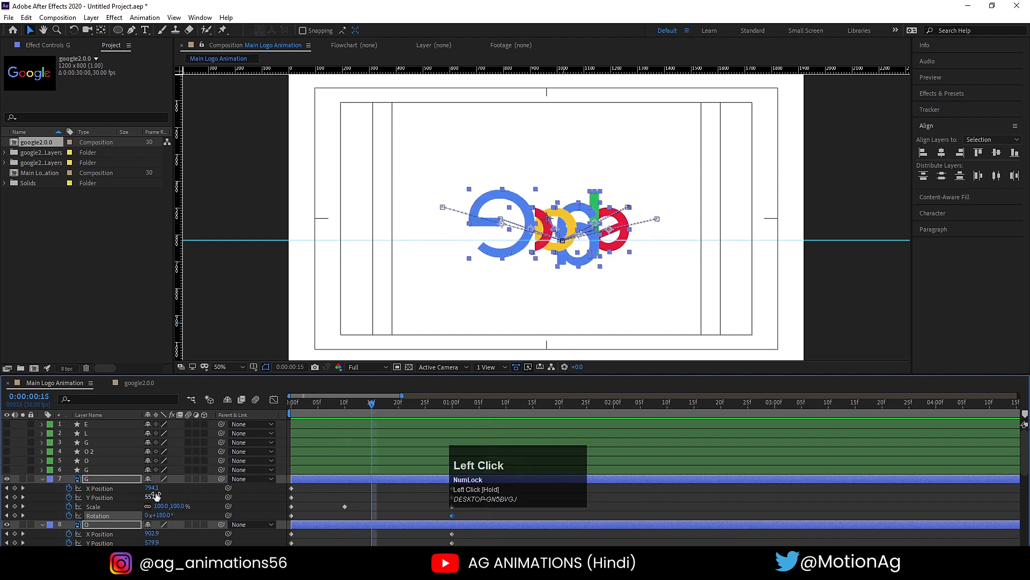
pyautogui.moveTo(312, 410); pyautogui.dragTo(281, 424)
# Make the blue ball's G layer visible, solo it together with the letter G layer, and preview both.
pyautogui.click(309, 498)
pyautogui.click(87, 478)
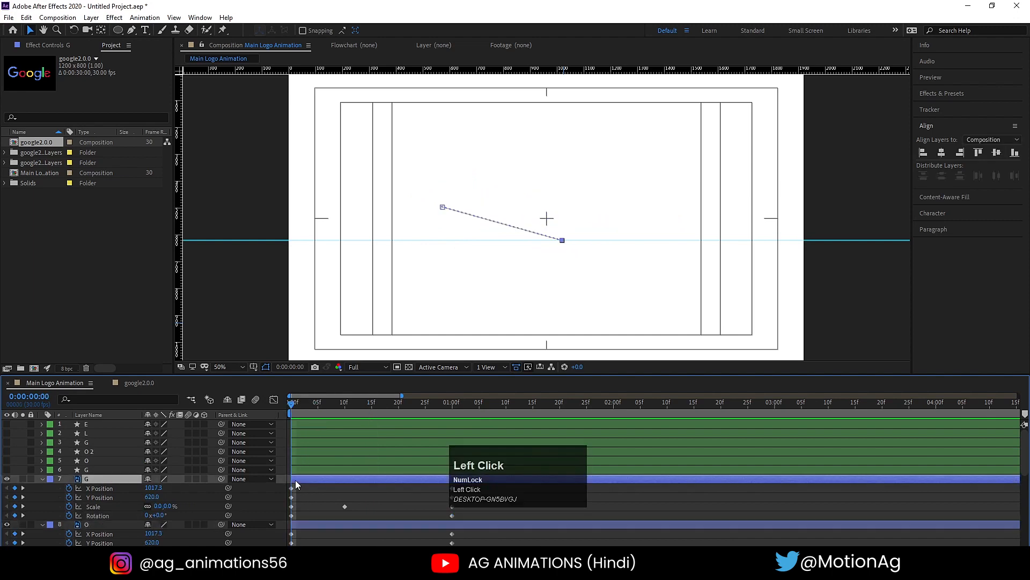
pyautogui.keyDown('shift'); pyautogui.click(88, 471); pyautogui.keyUp('shift')
pyautogui.click(6, 470)
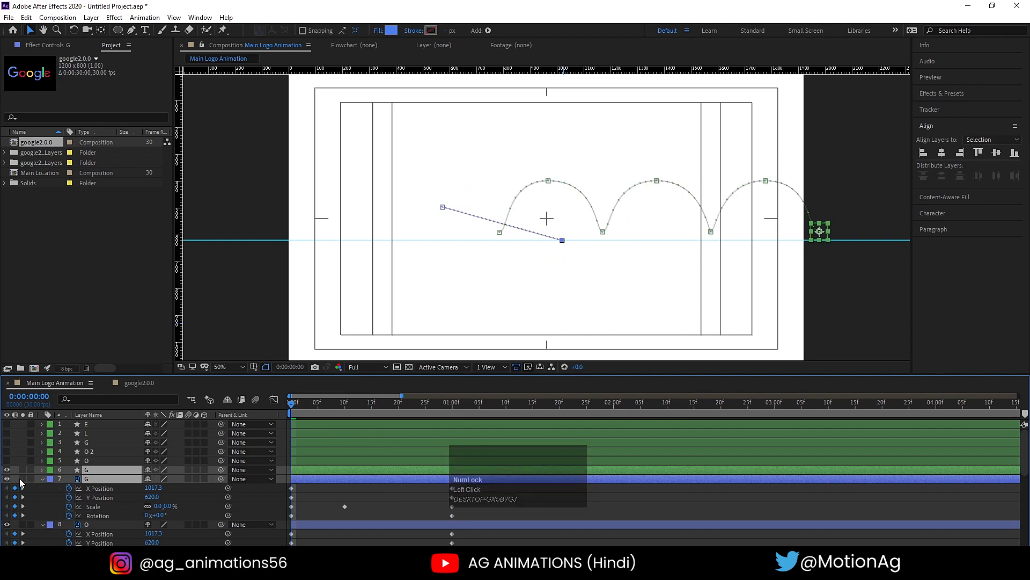
pyautogui.click(22, 478)
pyautogui.click(317, 488)
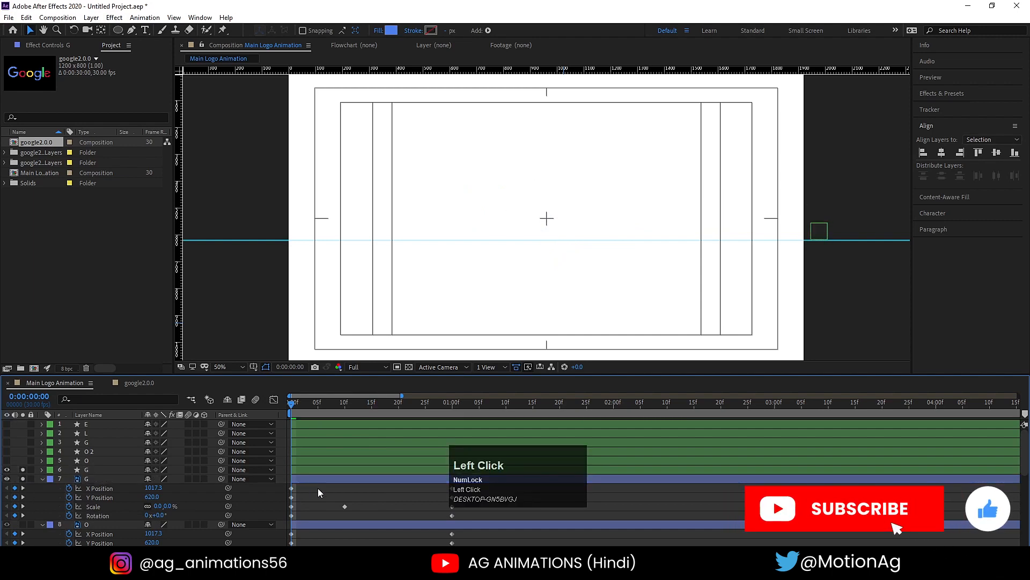
pyautogui.press('space')
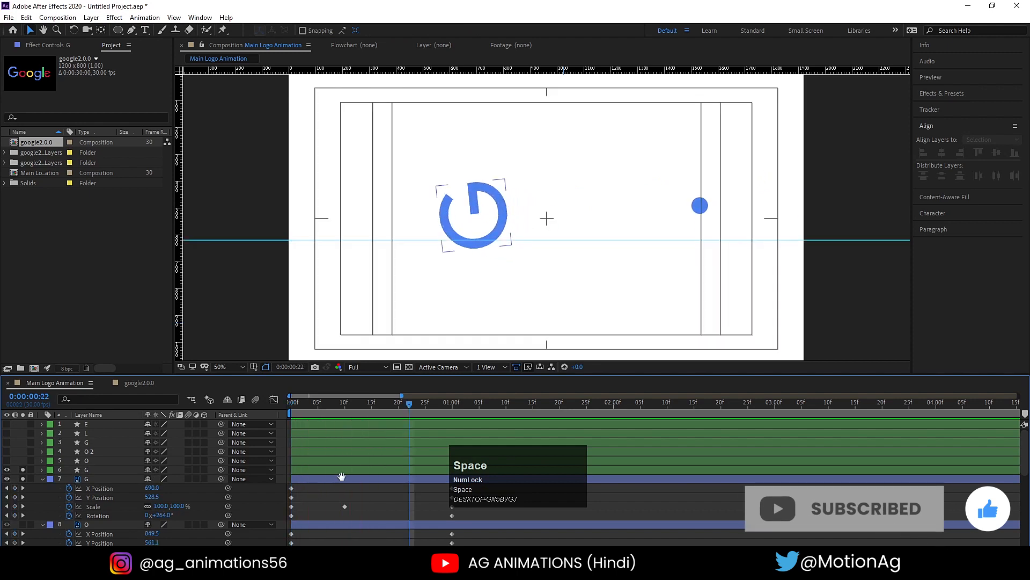
pyautogui.press('space')
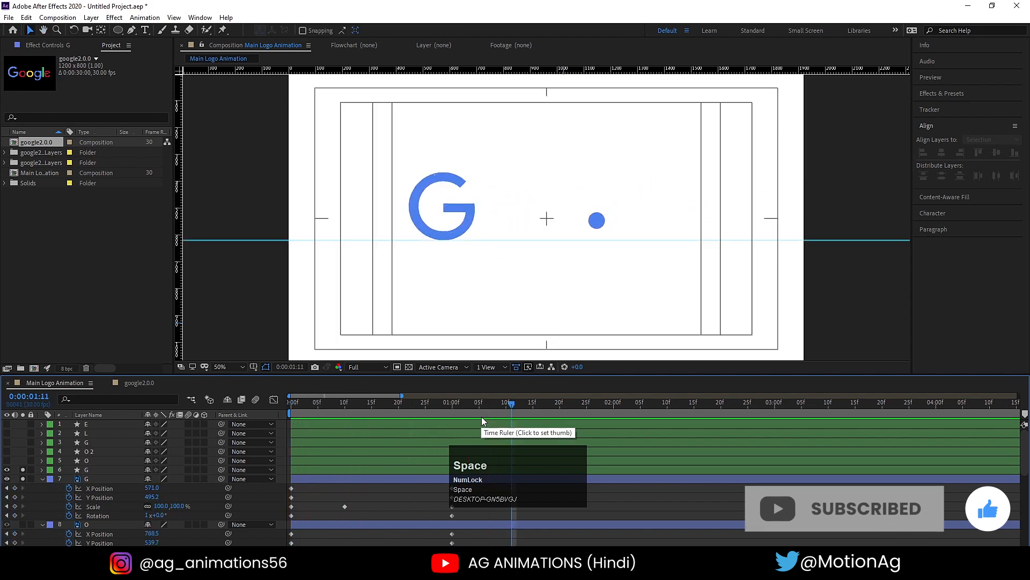
# Move the letter G layer in time to start at 0:00:01:29, on the blue ball's last position keyframes.
pyautogui.press('-')
pyautogui.moveTo(468, 481); pyautogui.dragTo(654, 457)
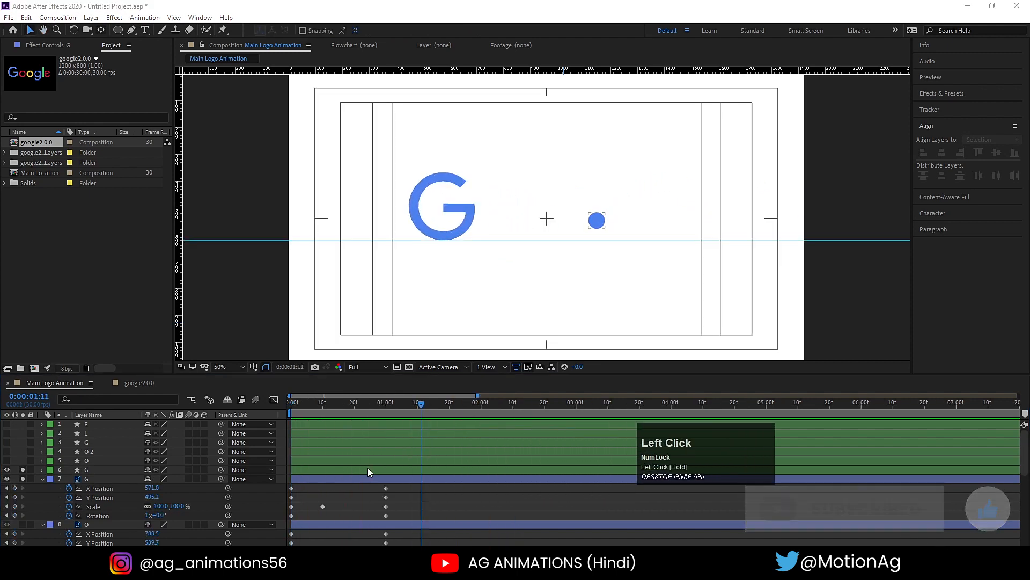
pyautogui.click(371, 469)
pyautogui.press('u')
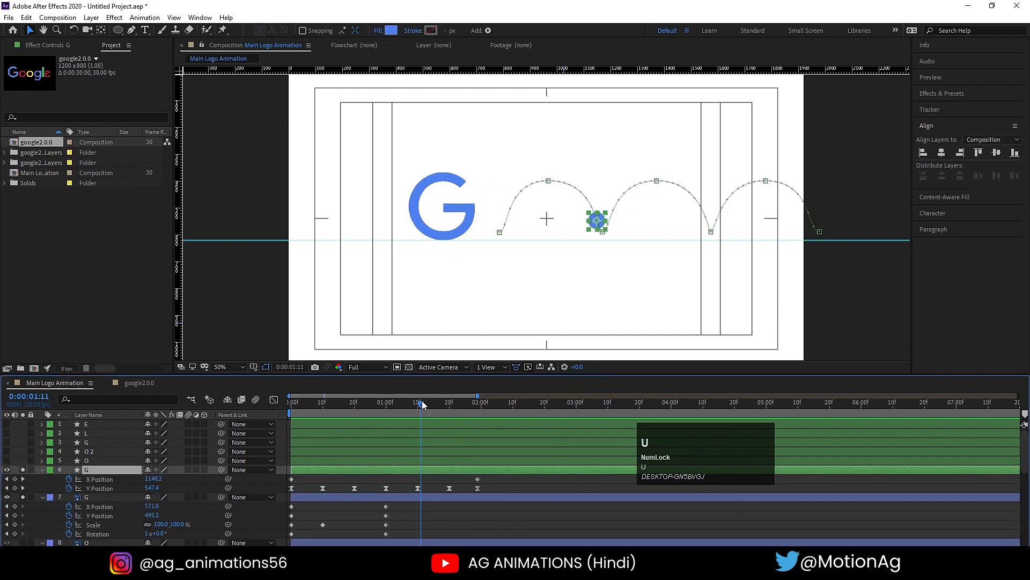
pyautogui.moveTo(423, 405); pyautogui.dragTo(477, 416)
pyautogui.moveTo(316, 497); pyautogui.dragTo(494, 500)
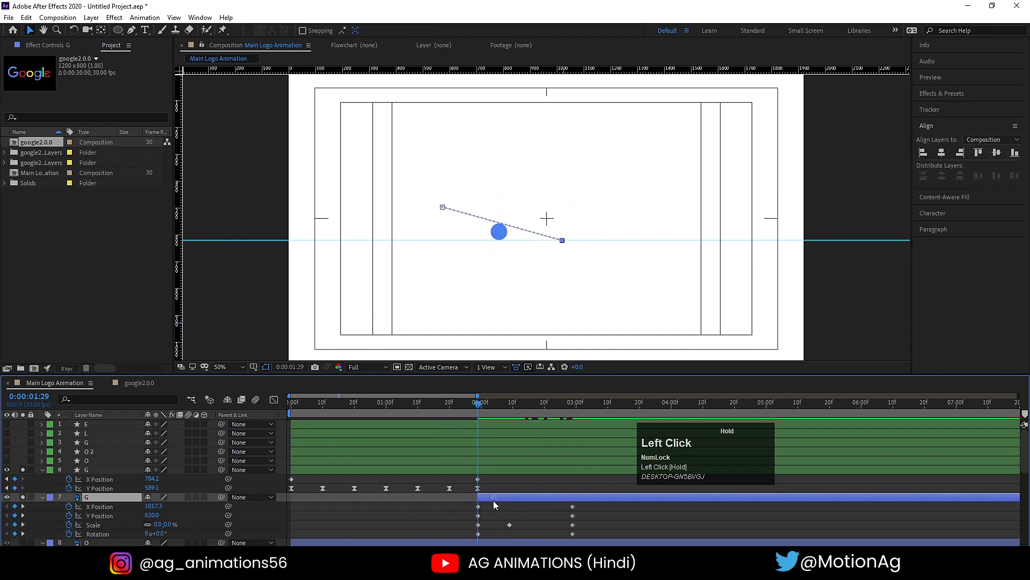
# Place the letter G on the blue ball at 0:00:01:29, with X Position 778.3 and Y Position 590.0.
pyautogui.moveTo(153, 508)
pyautogui.mouseDown()
pyautogui.moveTo(99, 502)
pyautogui.moveTo(141, 515)
pyautogui.moveTo(147, 506)
pyautogui.mouseUp()
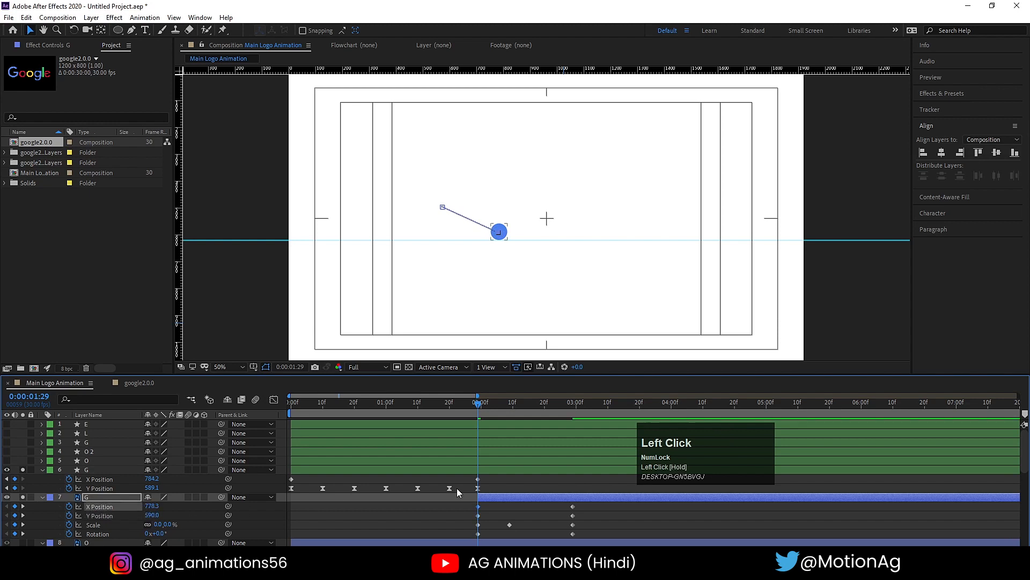
pyautogui.scroll(-2, 110, 500)
pyautogui.scroll(2, 435, 475)
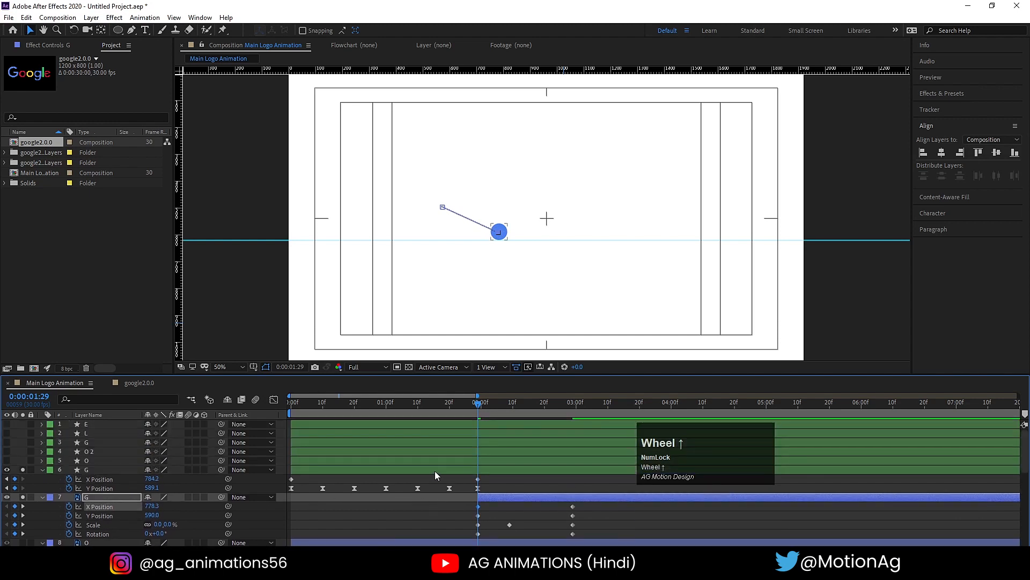
# Raise the letter G to Y Position 299.6 at 0:00:02:14 and apply Easy Ease to its three Y Position keyframes.
pyautogui.moveTo(510, 403); pyautogui.dragTo(526, 405)
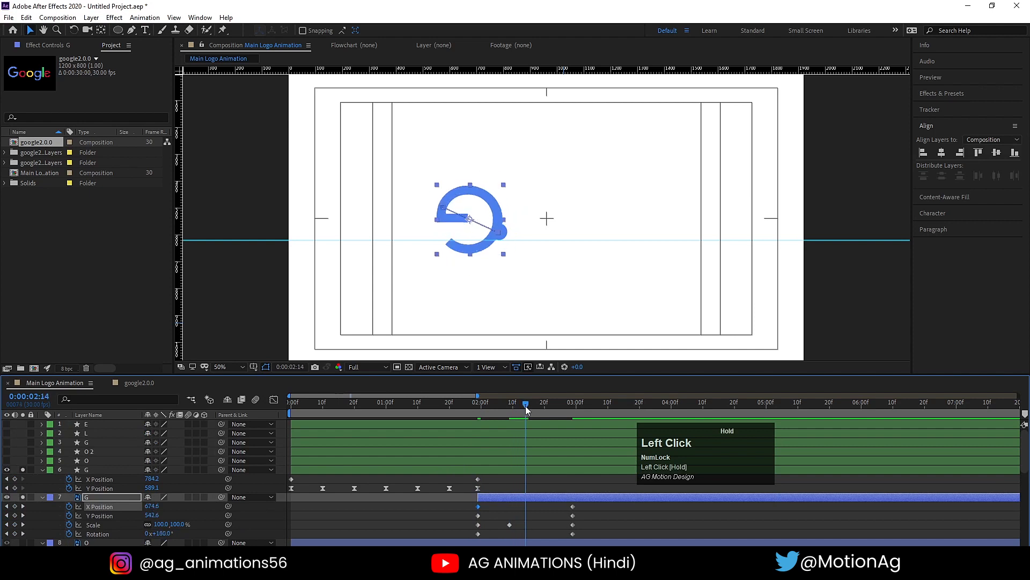
pyautogui.moveTo(152, 514); pyautogui.dragTo(113, 513)
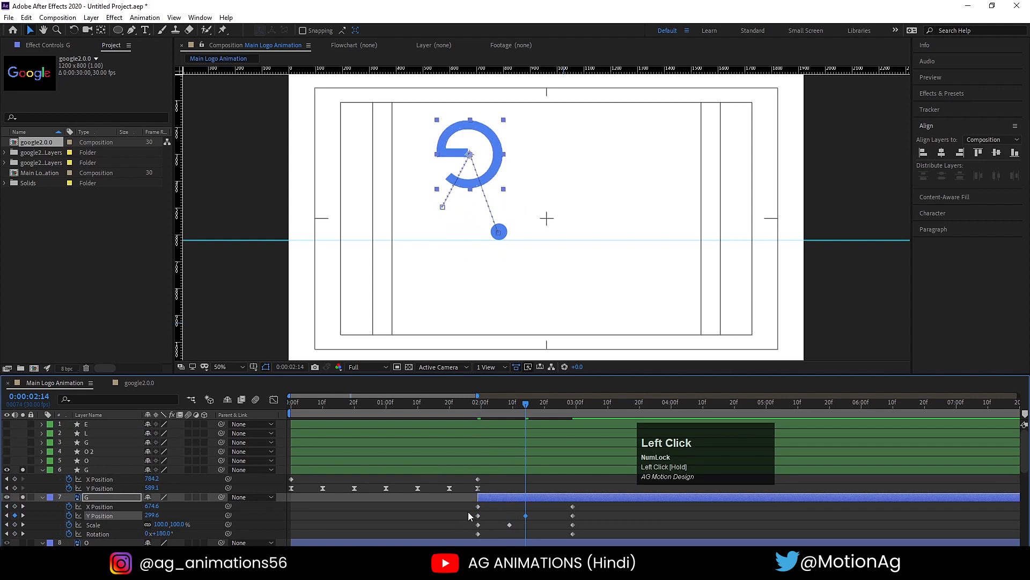
pyautogui.moveTo(468, 511); pyautogui.dragTo(578, 516)
pyautogui.press('F9')
# In the speed graph, lengthen the middle Y Position keyframe's handles, shorten the outer keyframes' handles, and preview the letter G's jump.
pyautogui.click(274, 400)
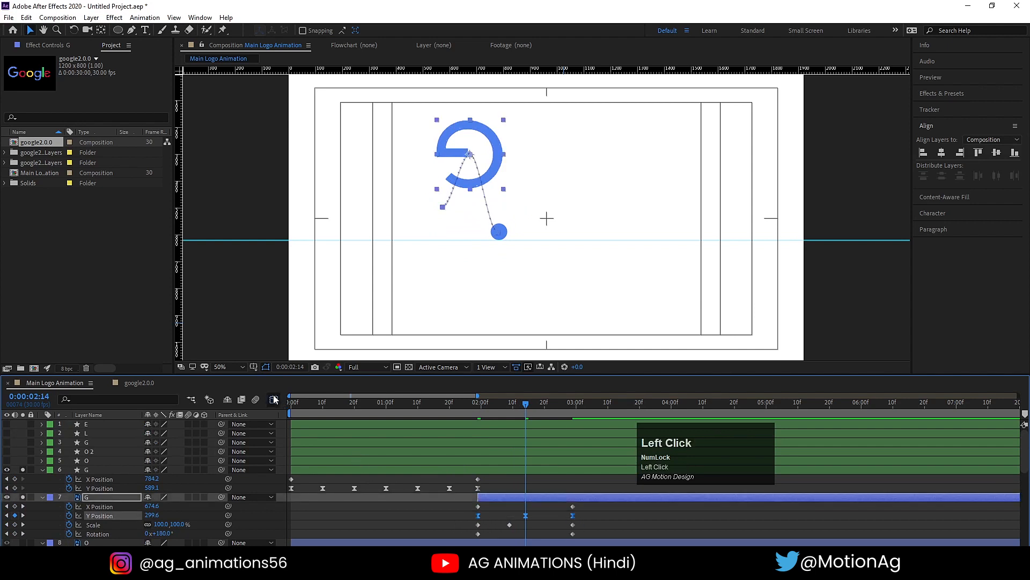
pyautogui.moveTo(523, 471); pyautogui.dragTo(551, 448)
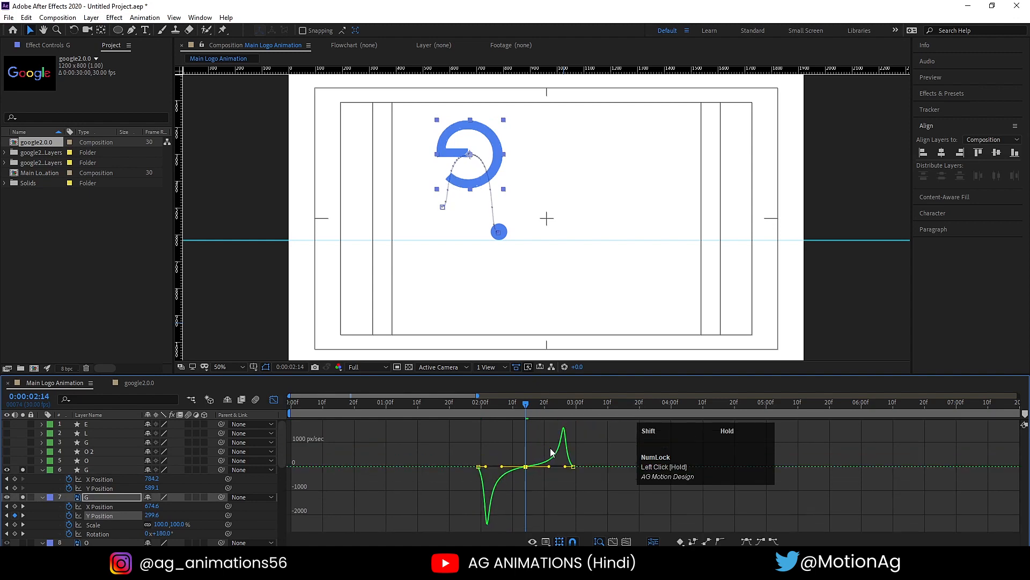
pyautogui.moveTo(486, 466); pyautogui.dragTo(482, 465)
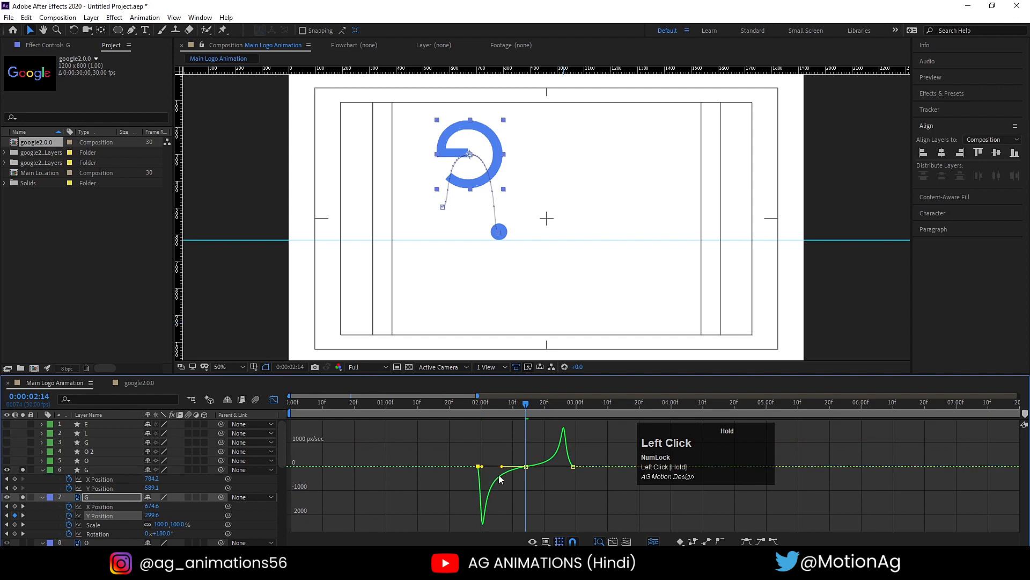
pyautogui.click(572, 466)
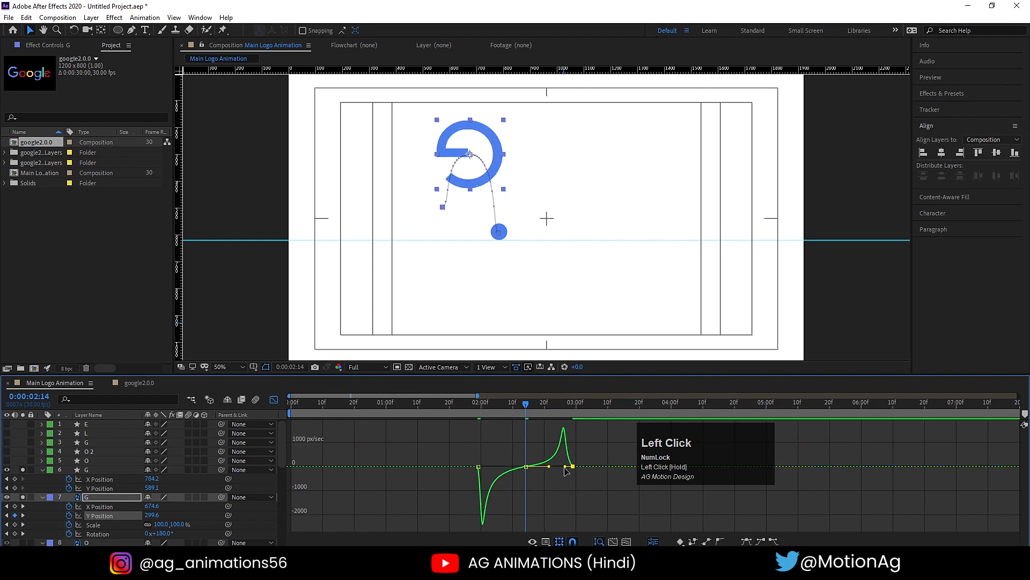
pyautogui.click(474, 404)
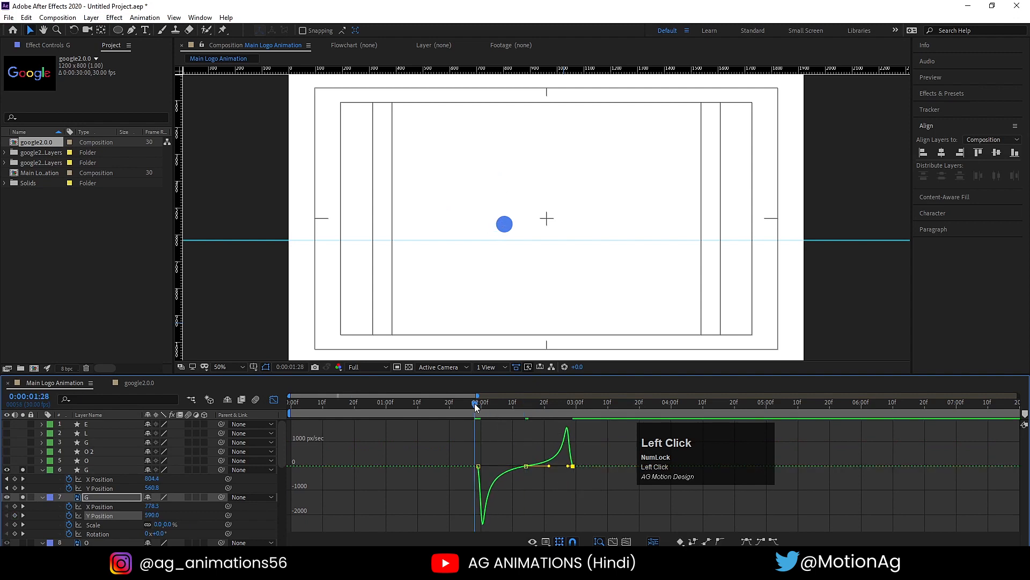
pyautogui.press('space')
pyautogui.press('space')
pyautogui.press('space')
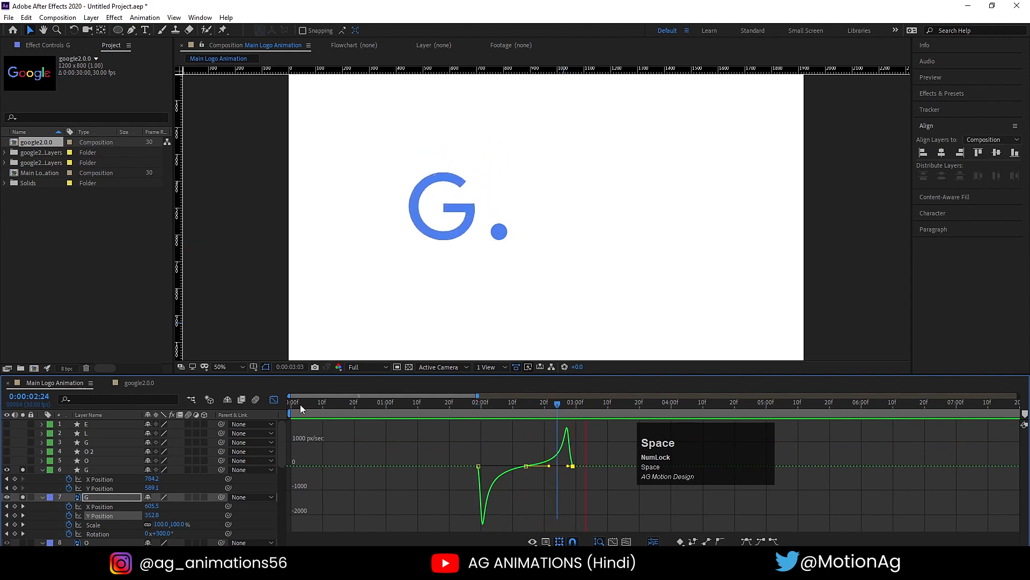
pyautogui.press('space')
pyautogui.click(274, 401)
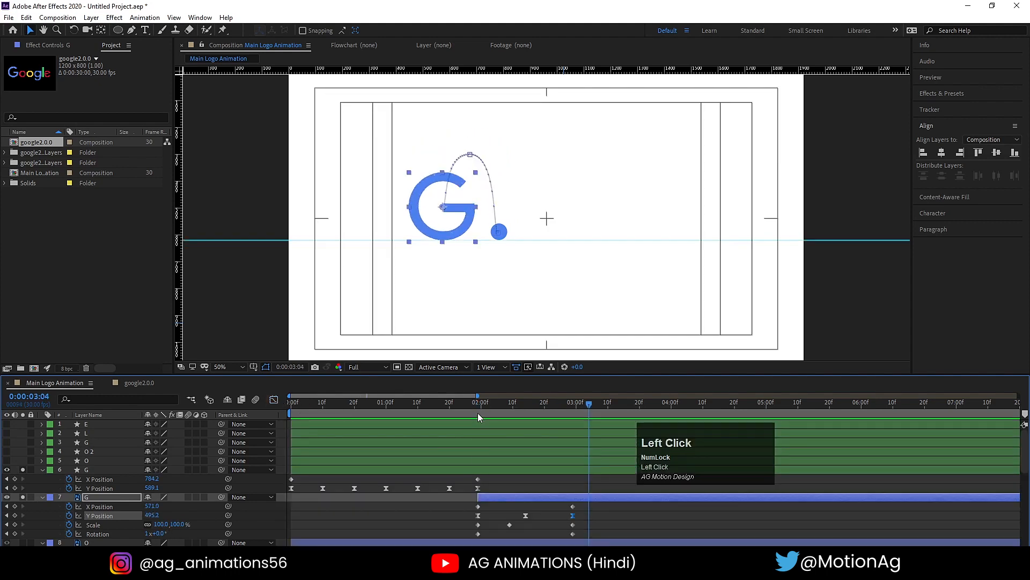
# Apply Easy Ease to the letter G's two X Position keyframes and preview its jump from 0:00:01:29.
pyautogui.moveTo(472, 509); pyautogui.dragTo(586, 506)
pyautogui.press('F9')
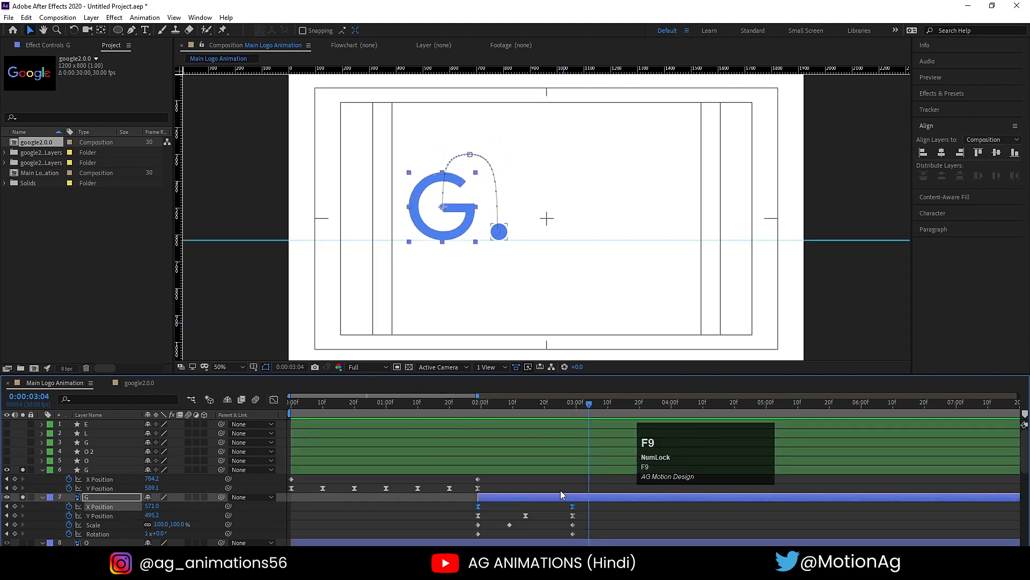
pyautogui.click(471, 401)
pyautogui.press('space')
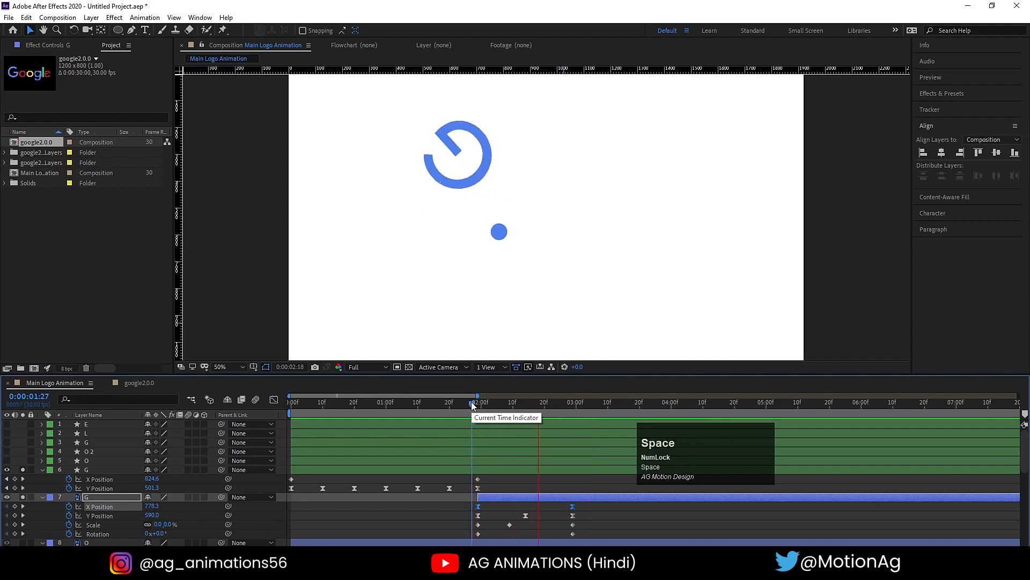
pyautogui.click(480, 401)
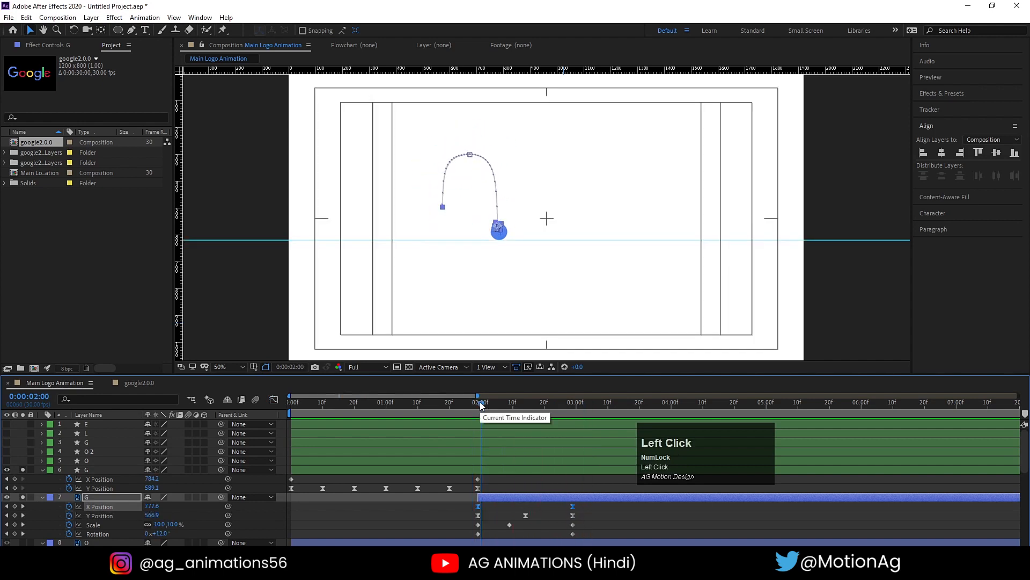
pyautogui.press('j')
pyautogui.press('space')
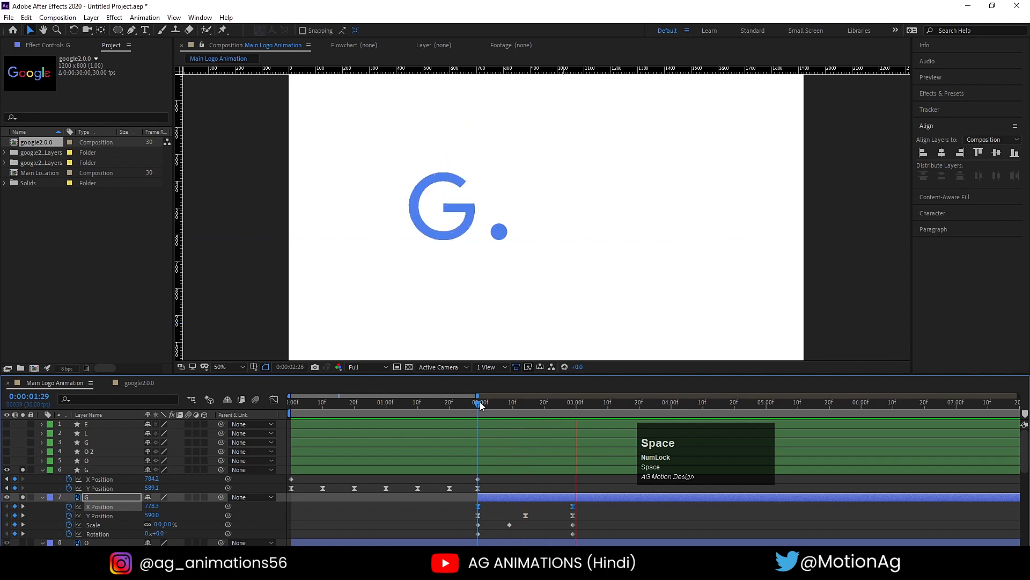
pyautogui.press('space')
pyautogui.click(480, 401)
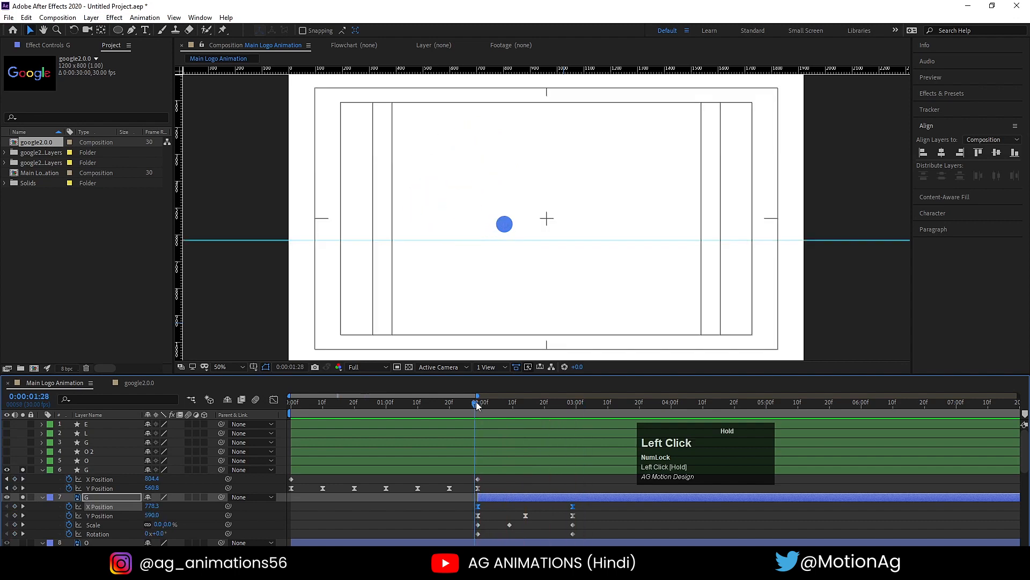
# Unsolo both G layers, make the red ball's O layer visible, and solo it with the red letter O layer.
pyautogui.click(22, 497)
pyautogui.click(23, 470)
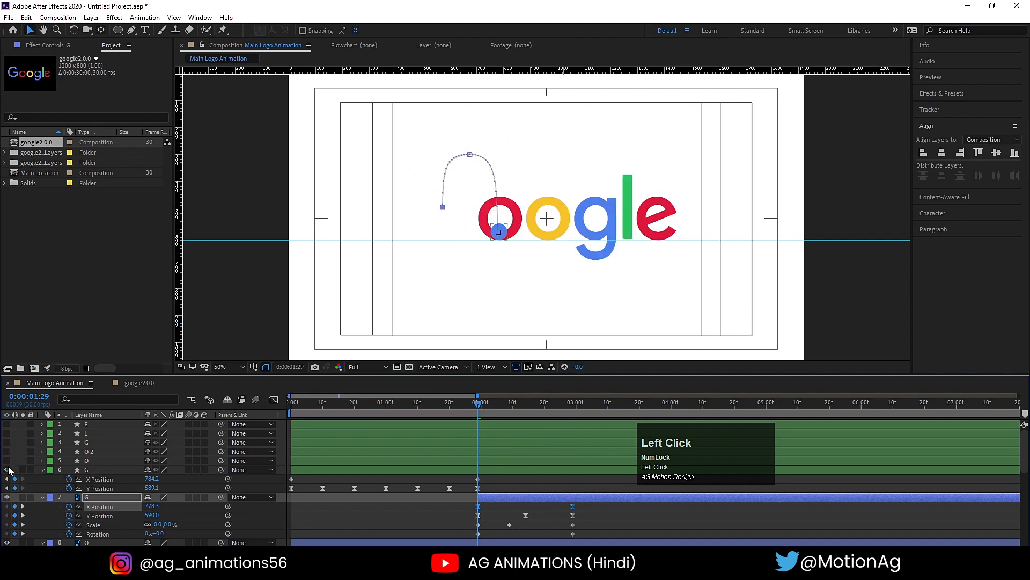
pyautogui.click(6, 461)
pyautogui.click(84, 462)
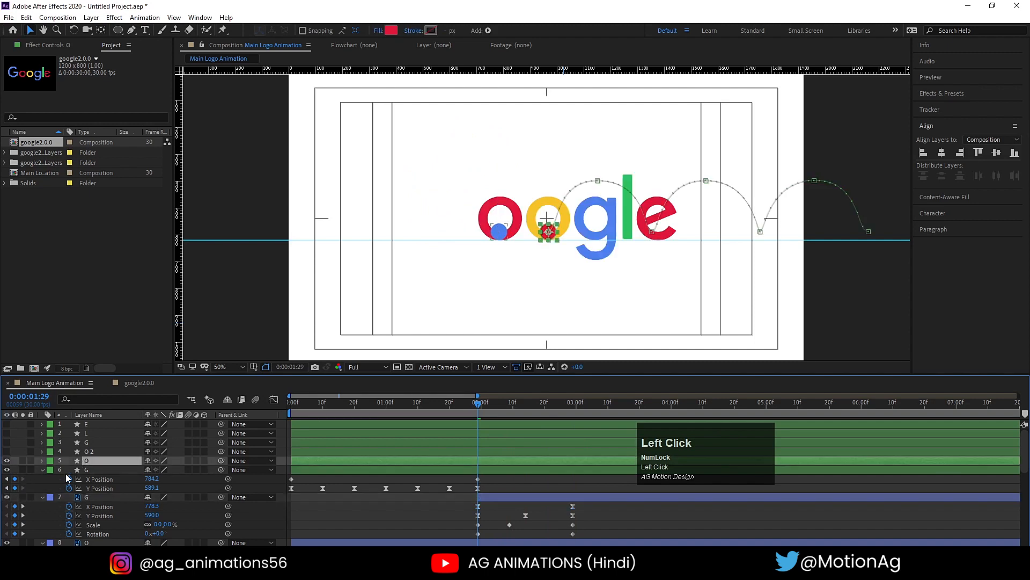
pyautogui.click(23, 542)
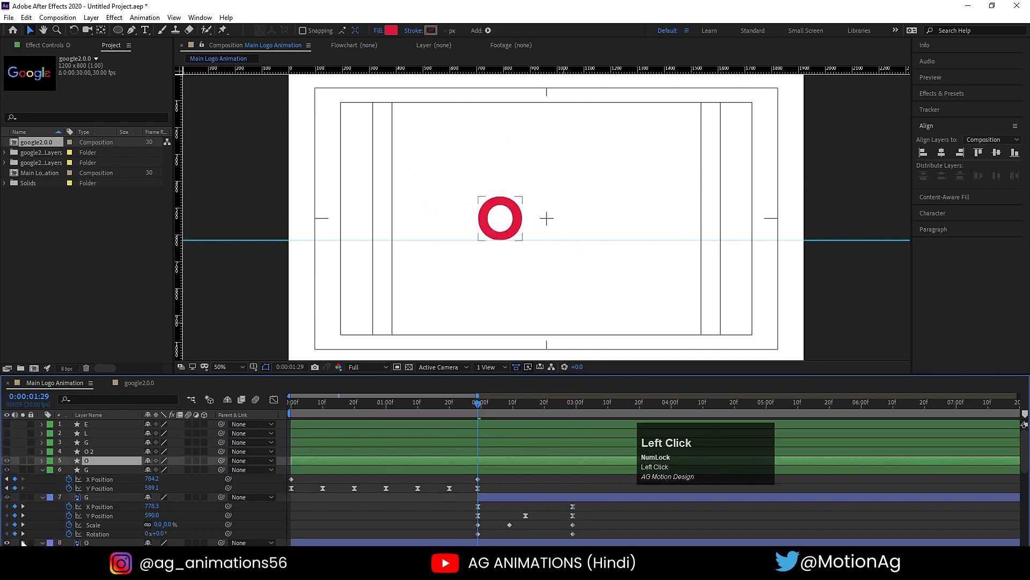
pyautogui.click(22, 460)
# Collapse both G layers' properties and reveal the keyframed properties of the red ball's O layer and the red letter O layer.
pyautogui.click(42, 470)
pyautogui.click(42, 478)
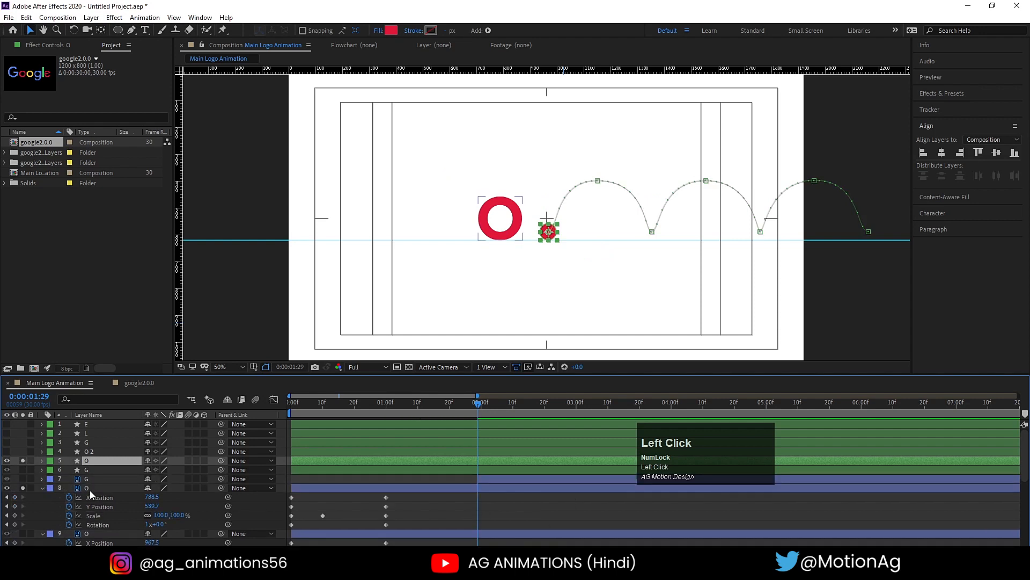
pyautogui.click(89, 489)
pyautogui.keyDown('ctrl'); pyautogui.click(81, 462); pyautogui.keyUp('ctrl')
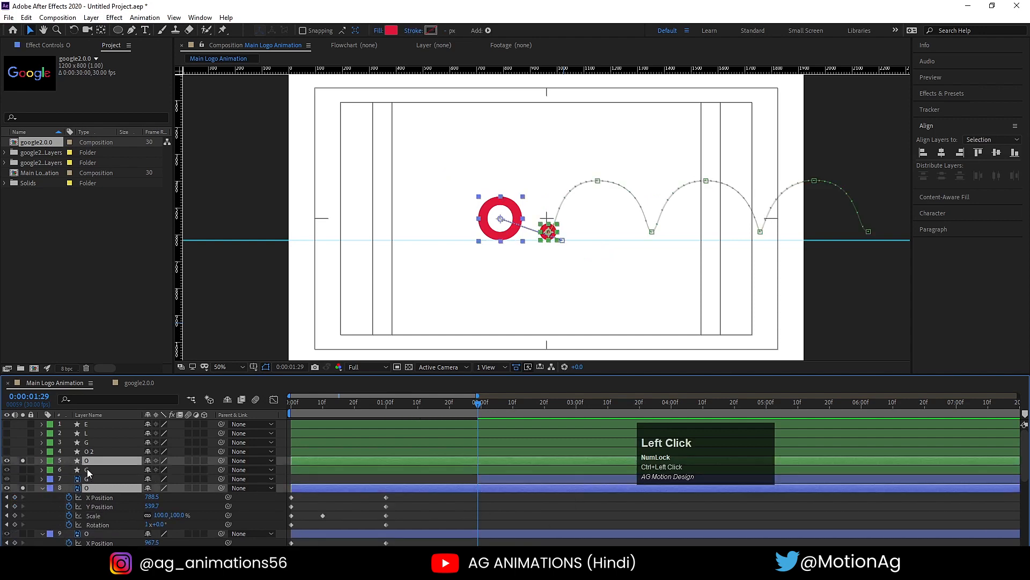
pyautogui.press('u')
pyautogui.press('u')
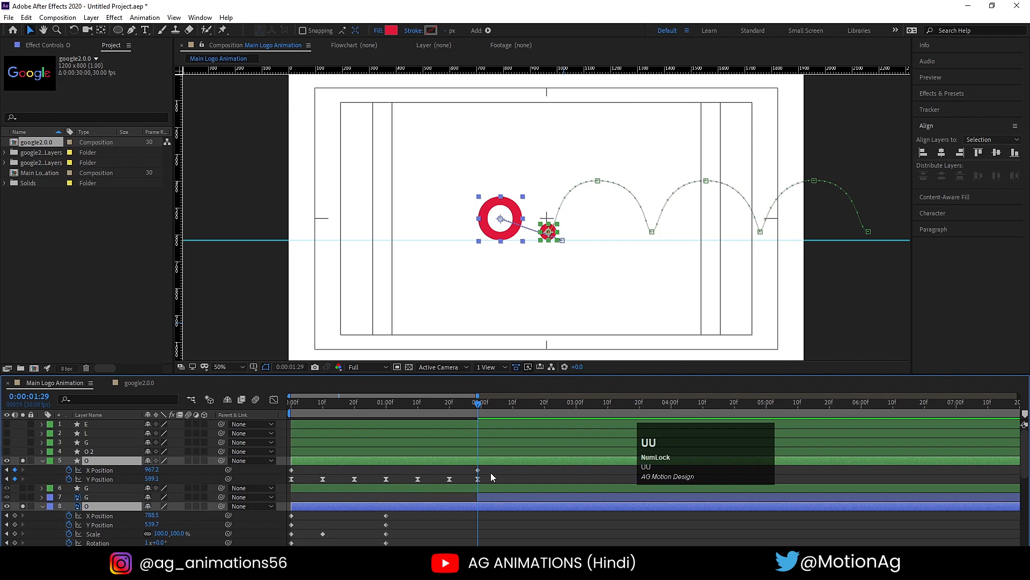
# Start the red letter O layer at 0:00:01:29 and set its first keyframes to X Position 967.3 and Y Position 586.0.
pyautogui.click(490, 471)
pyautogui.click(456, 508)
pyautogui.press('[')
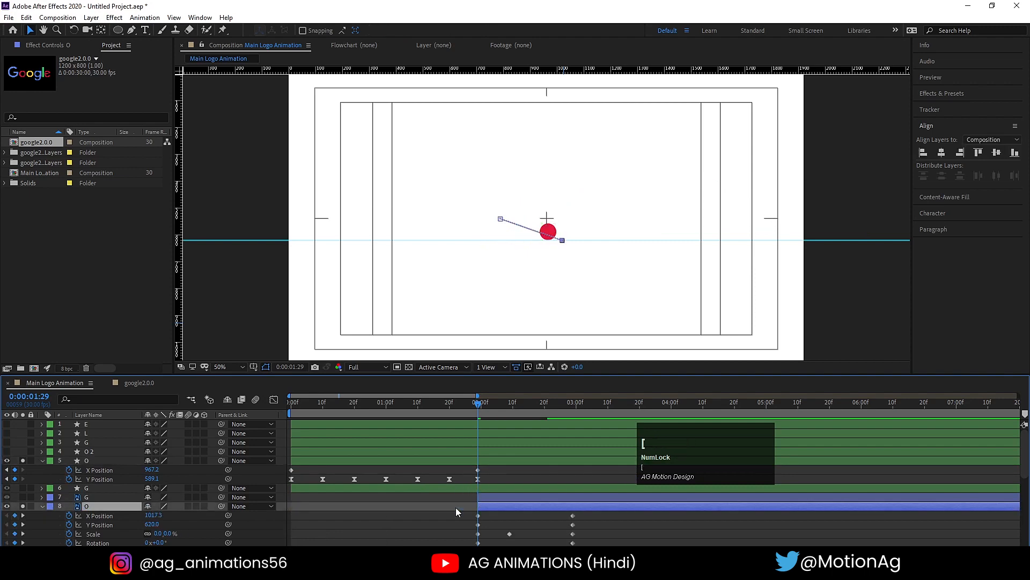
pyautogui.moveTo(156, 514); pyautogui.dragTo(135, 523)
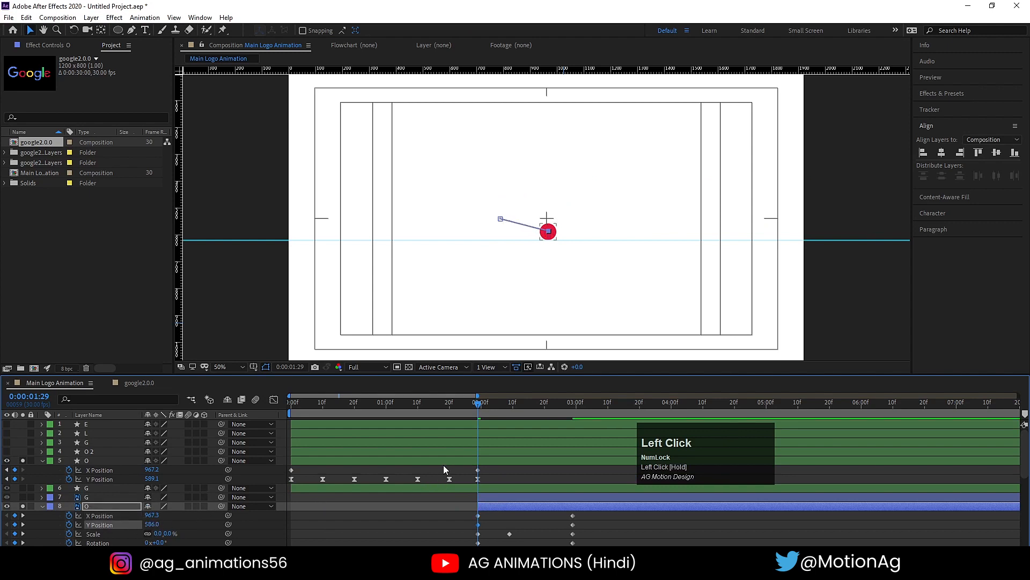
# Raise the red letter O to Y Position 292.9 at 0:00:02:14 and apply Easy Ease to its three Y Position keyframes.
pyautogui.moveTo(501, 417); pyautogui.dragTo(526, 412)
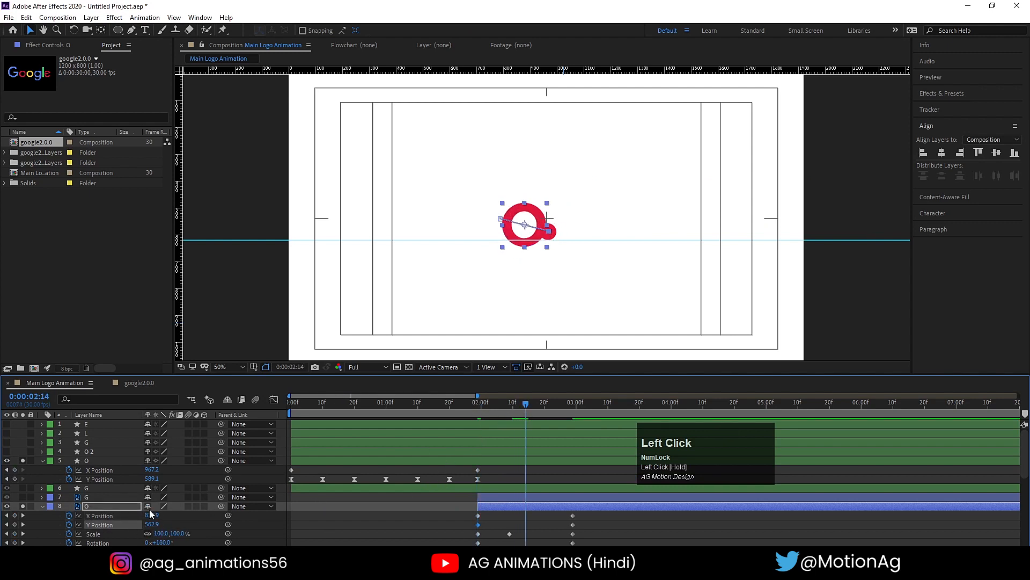
pyautogui.moveTo(152, 523); pyautogui.dragTo(80, 507)
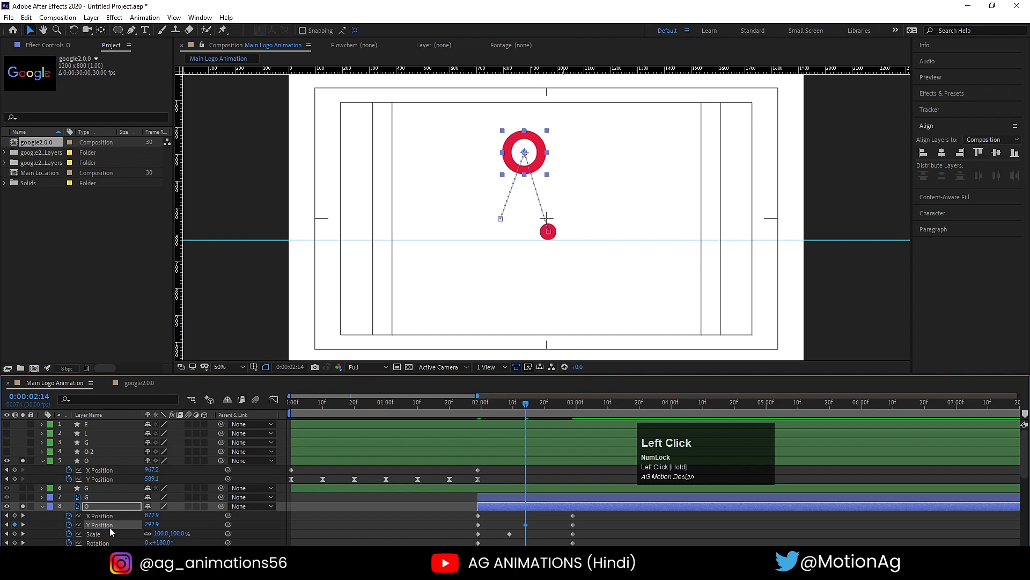
pyautogui.press('F9')
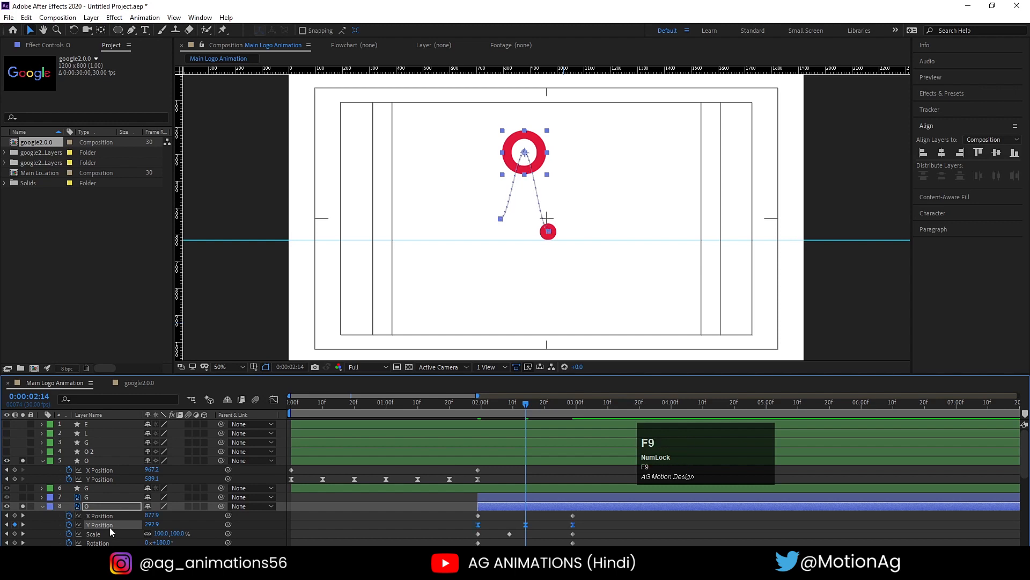
# In the speed graph, lengthen the red O's middle Y Position keyframe handles, shorten the outer keyframes' handles, and preview the jump.
pyautogui.click(274, 399)
pyautogui.moveTo(542, 488); pyautogui.dragTo(570, 478)
pyautogui.click(526, 456)
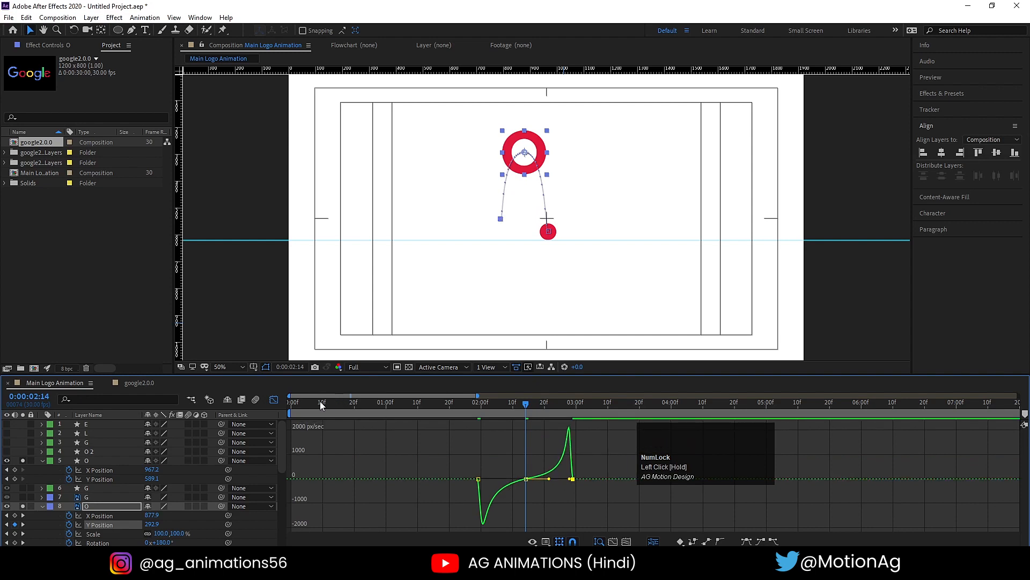
pyautogui.click(275, 399)
pyautogui.press('space')
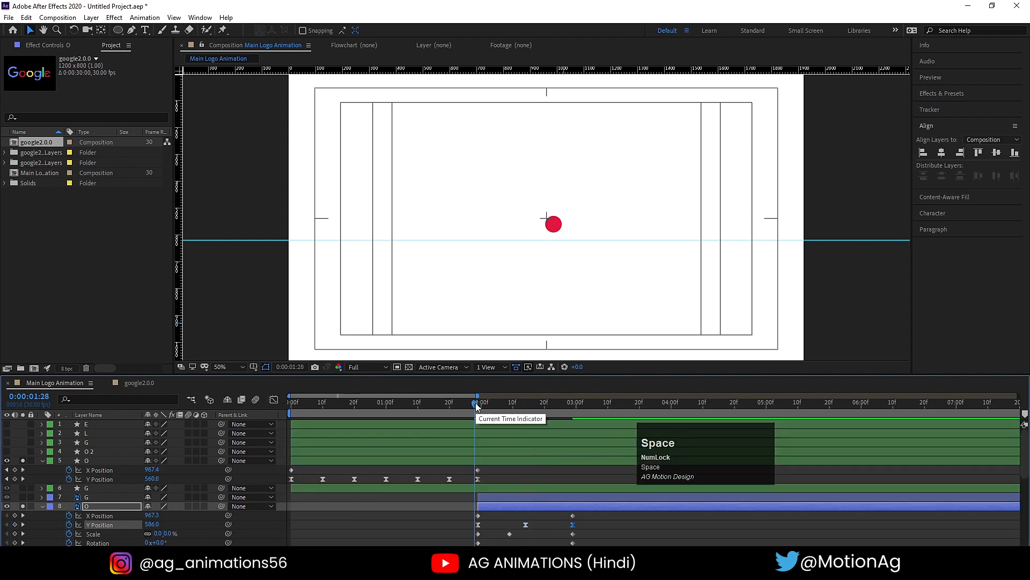
pyautogui.press('space')
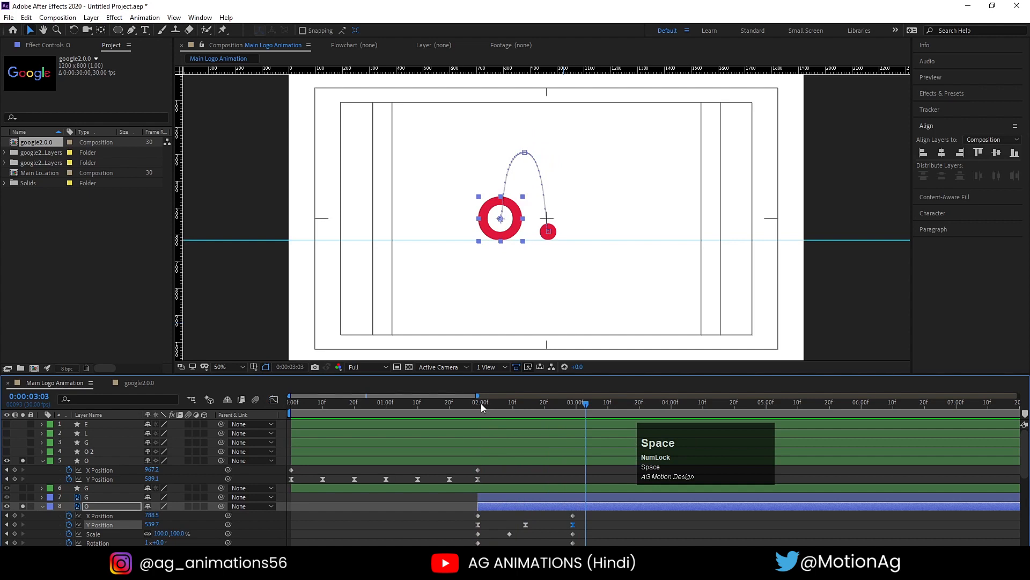
# Return to 0:00:01:29, unsolo both red O layers, make the yellow ball's O 2 layer visible, and solo it with the yellow letter O.
pyautogui.moveTo(480, 403); pyautogui.dragTo(478, 404)
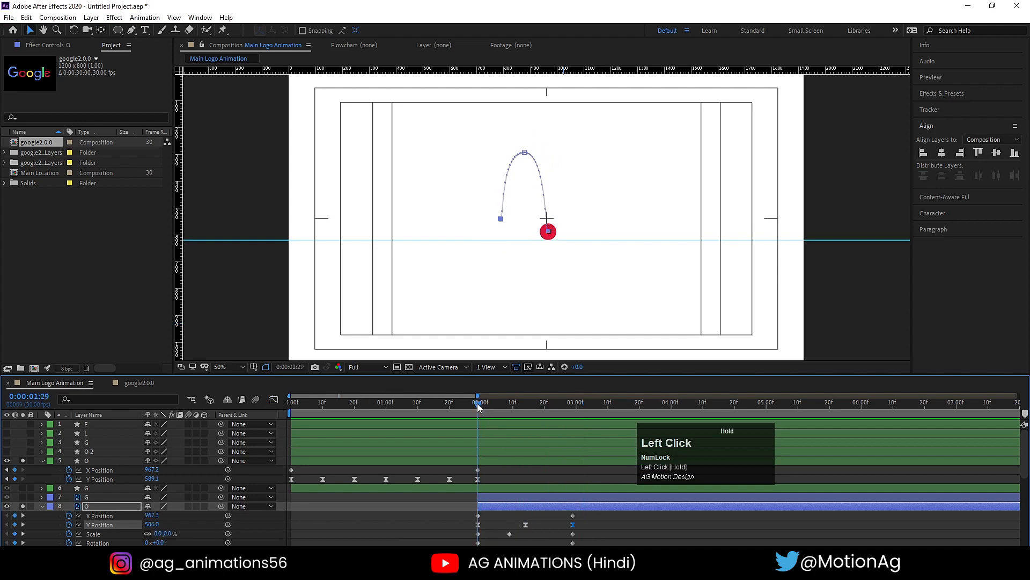
pyautogui.click(40, 506)
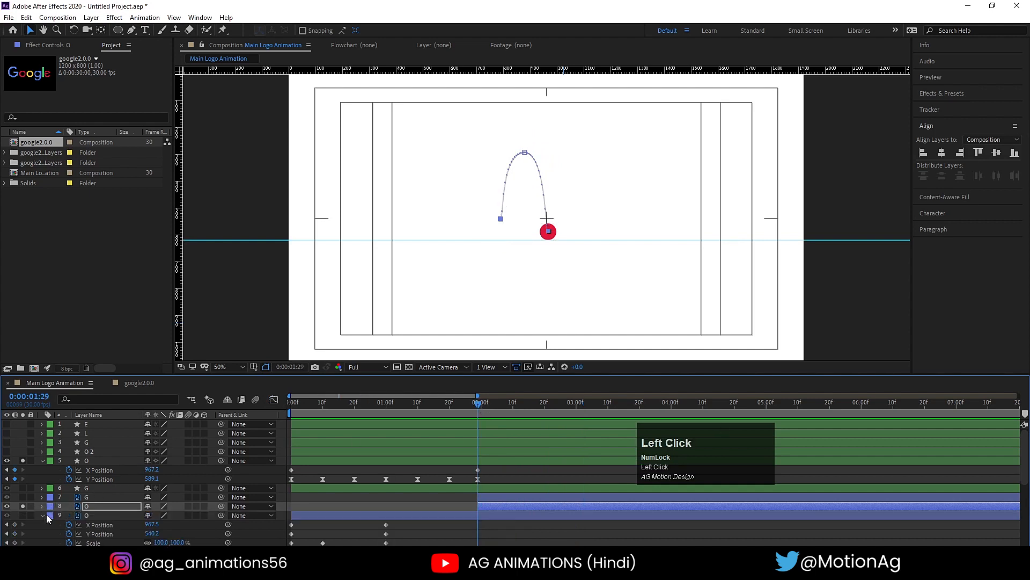
pyautogui.click(42, 457)
pyautogui.click(7, 452)
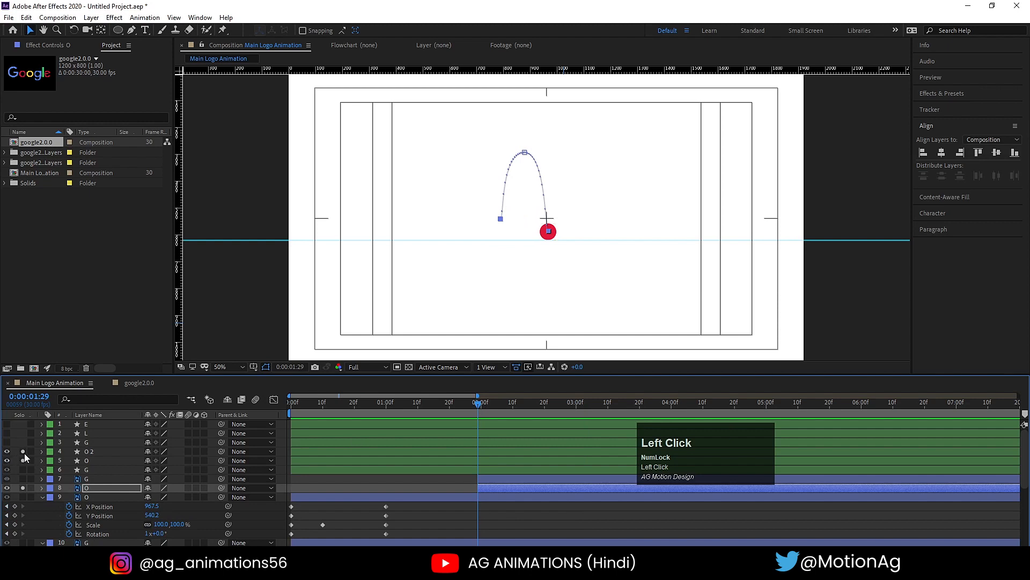
pyautogui.click(22, 488)
pyautogui.click(22, 496)
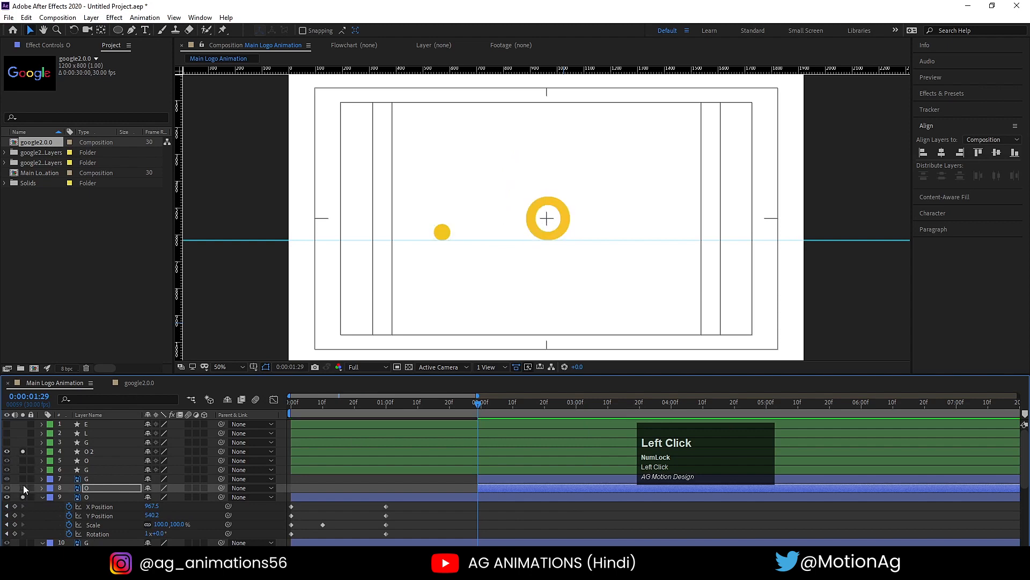
# Start the yellow letter O layer at 0:00:01:29 and set its first keyframes to X Position 568.3 and Y Position 592.0.
pyautogui.click(42, 498)
pyautogui.click(96, 498)
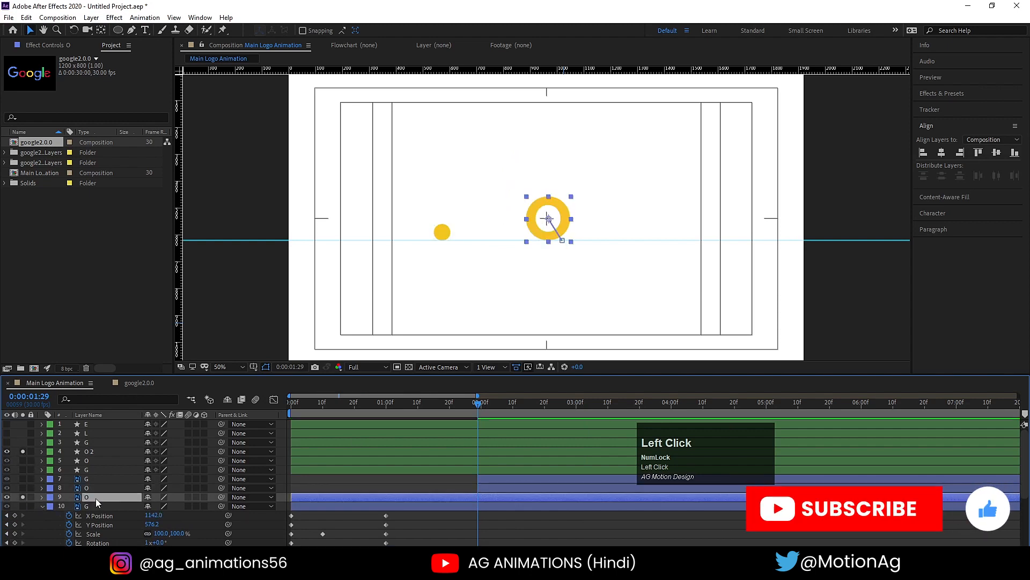
pyautogui.press('u')
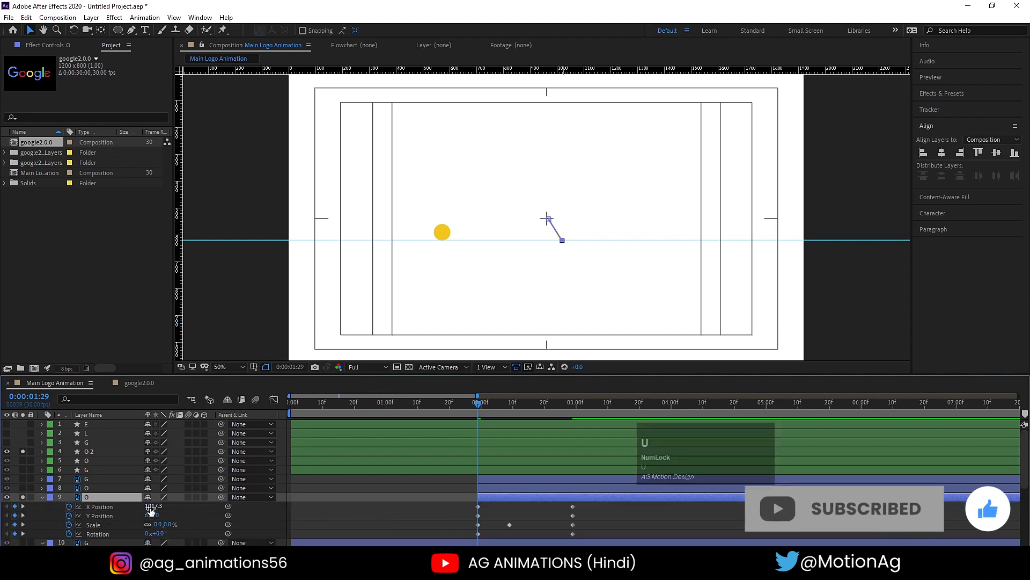
pyautogui.moveTo(153, 506); pyautogui.dragTo(80, 517)
pyautogui.moveTo(150, 517); pyautogui.dragTo(134, 517)
# Raise the yellow letter O to Y Position 279.1 at 0:00:02:14 and apply Easy Ease to its three Y Position keyframes.
pyautogui.click(527, 409)
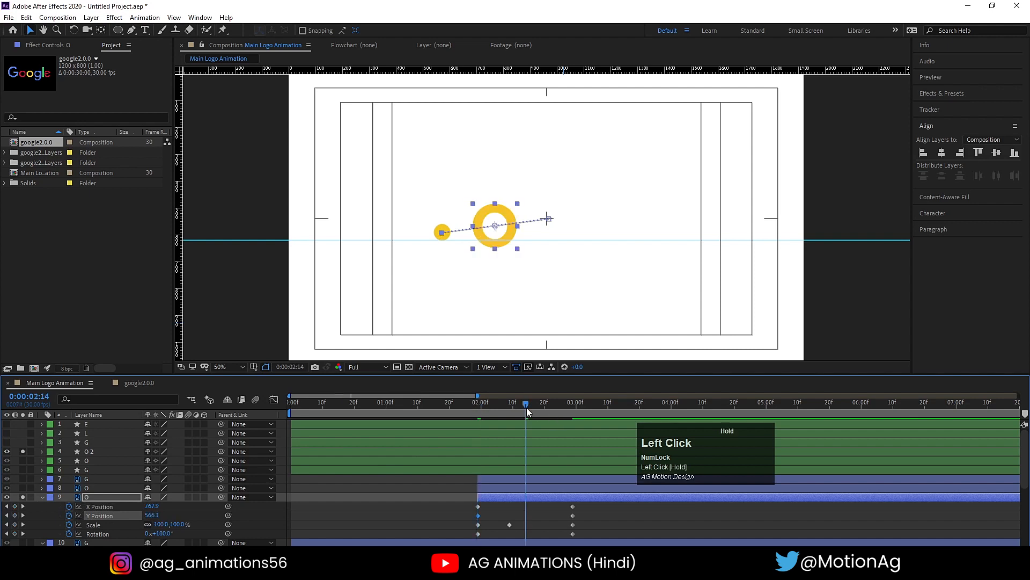
pyautogui.moveTo(152, 517)
pyautogui.mouseDown()
pyautogui.moveTo(110, 515)
pyautogui.moveTo(159, 507)
pyautogui.mouseUp()
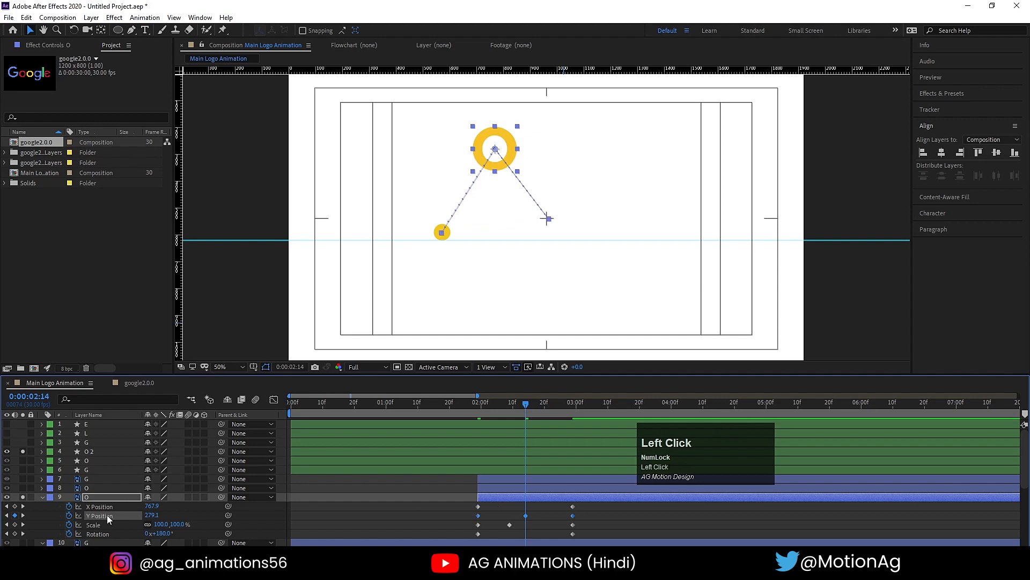
pyautogui.press('F9')
# In the speed graph, lengthen the yellow O's middle Y Position keyframe handles, shorten the outer keyframes' handles, and preview the jump.
pyautogui.click(273, 401)
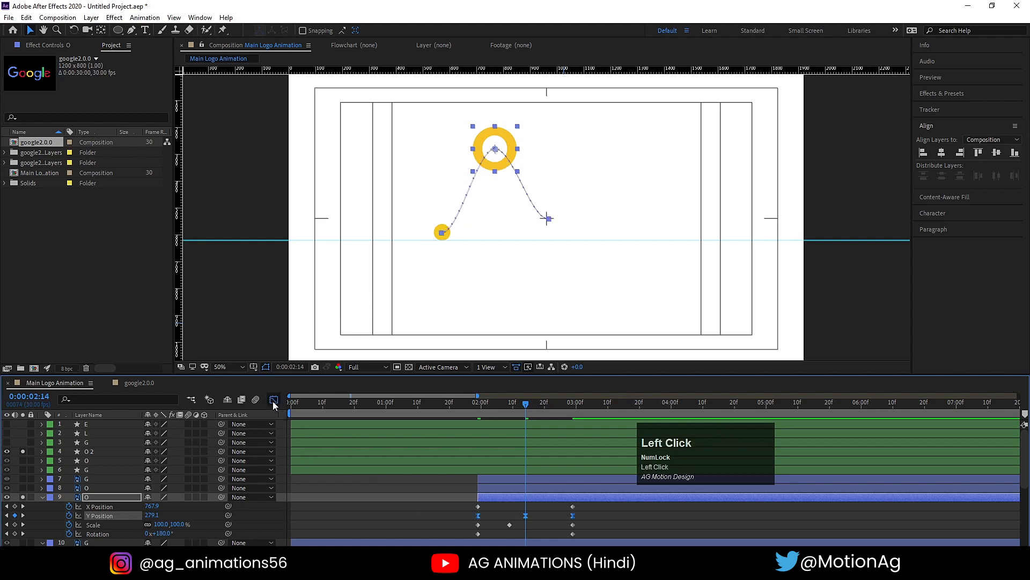
pyautogui.moveTo(512, 456); pyautogui.dragTo(551, 451)
pyautogui.moveTo(466, 449); pyautogui.dragTo(481, 472)
pyautogui.moveTo(603, 489); pyautogui.dragTo(568, 471)
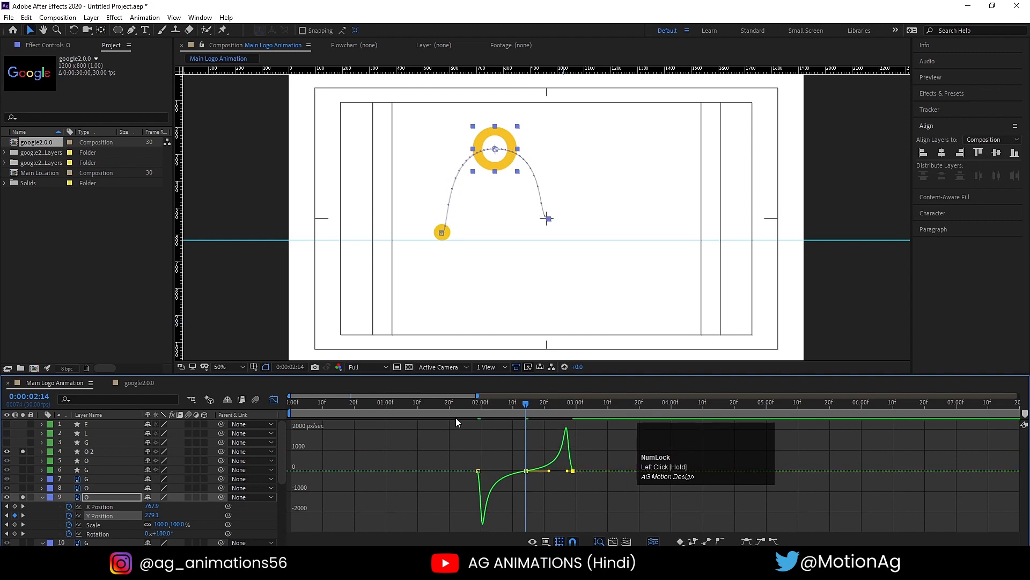
pyautogui.click(472, 404)
pyautogui.click(273, 399)
pyautogui.press('space')
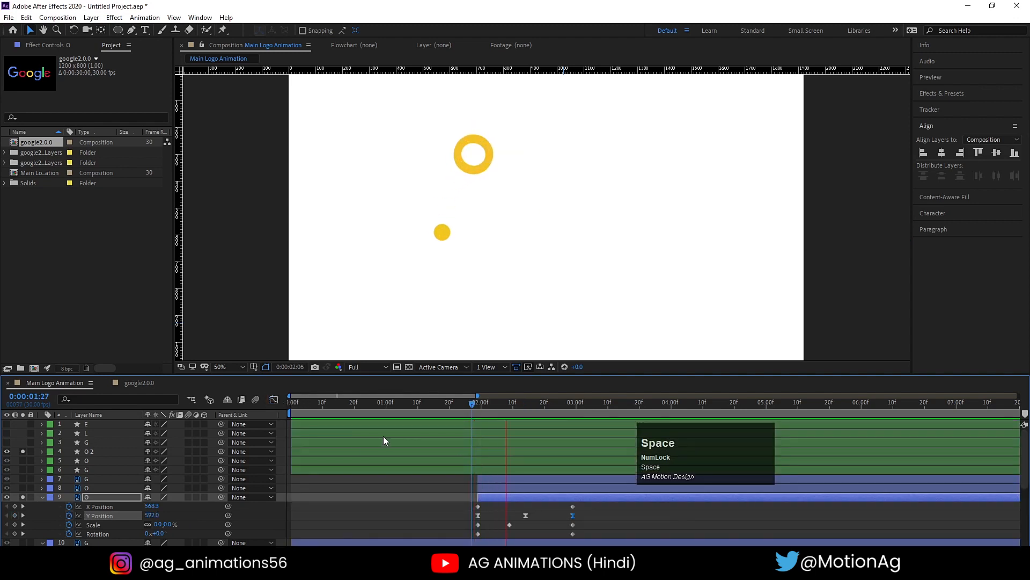
# Return to 0:00:01:29, unsolo the yellow O layers, make the second blue ball's G layer visible, and solo it with the lowercase g layer.
pyautogui.click(478, 408)
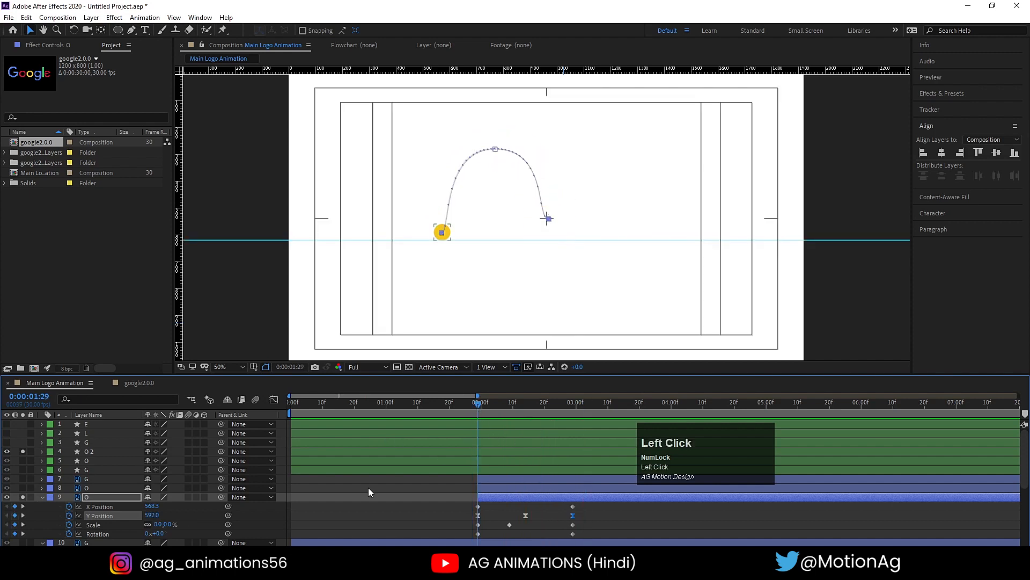
pyautogui.click(41, 497)
pyautogui.click(22, 497)
pyautogui.click(22, 451)
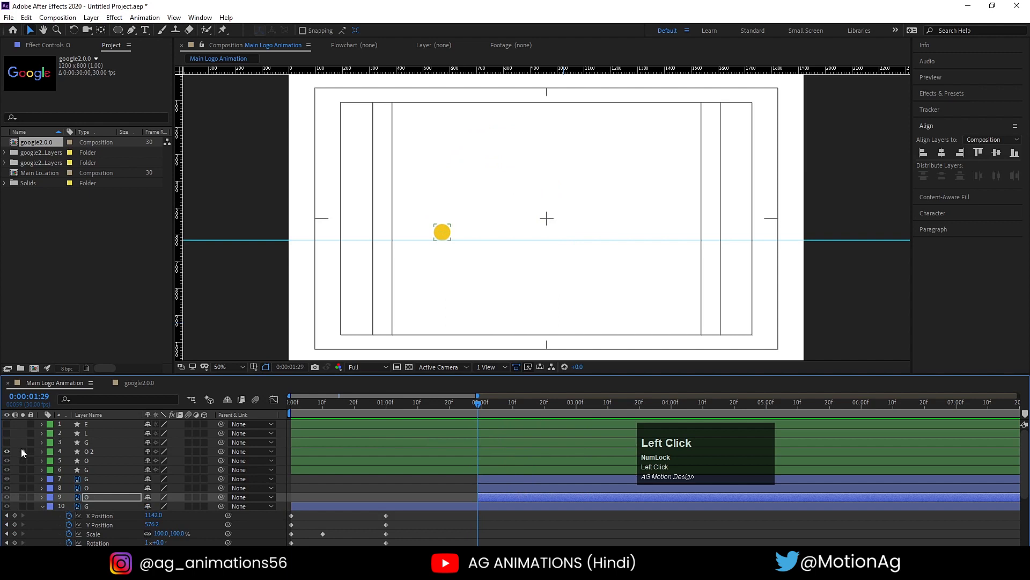
pyautogui.click(23, 451)
pyautogui.click(7, 442)
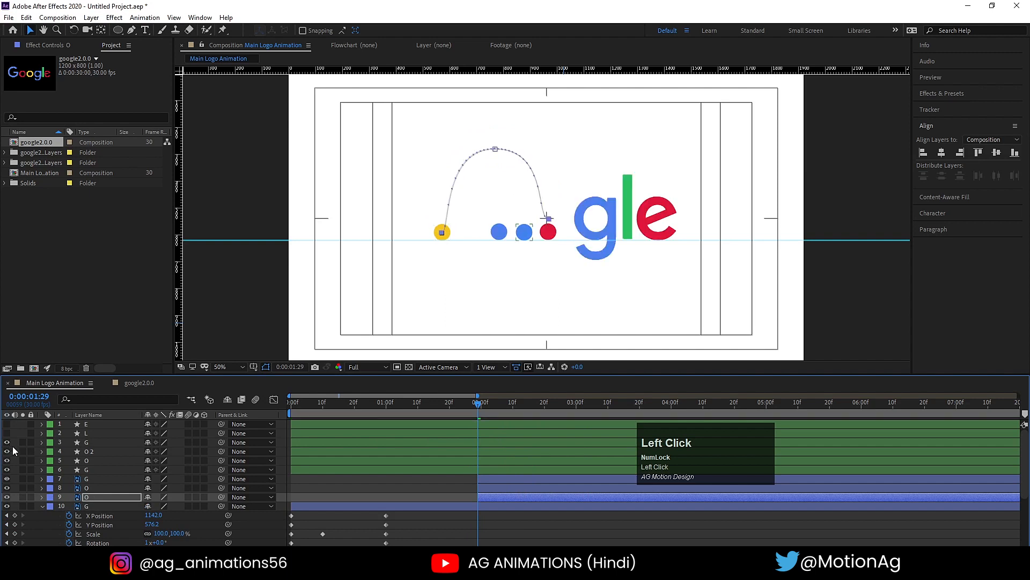
pyautogui.click(59, 442)
pyautogui.click(22, 443)
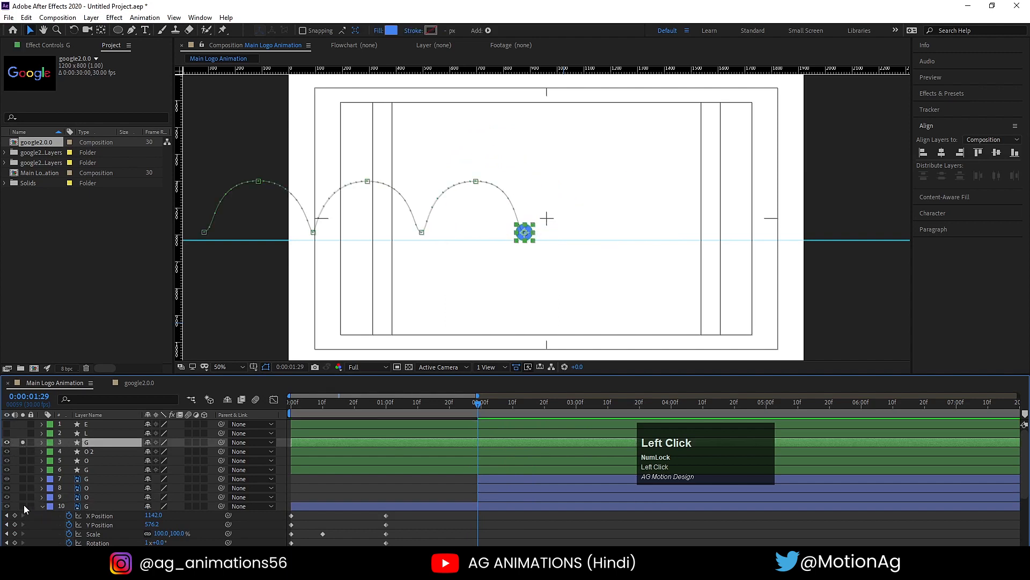
pyautogui.click(23, 505)
pyautogui.click(91, 506)
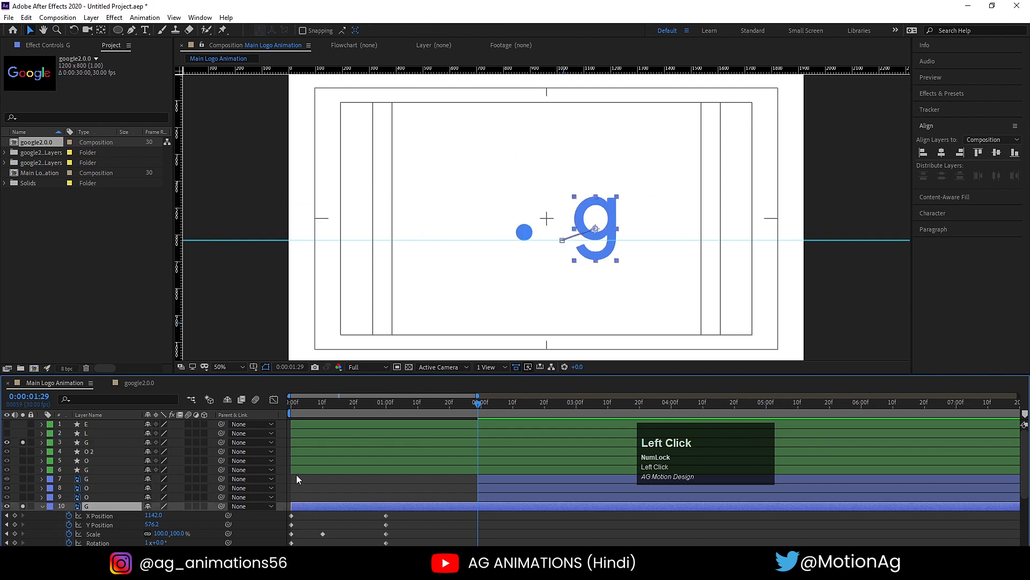
# Start the lowercase letter g layer at 0:00:01:29 and set its first keyframes to X Position 875.3 and Y Position 588.0.
pyautogui.press('[')
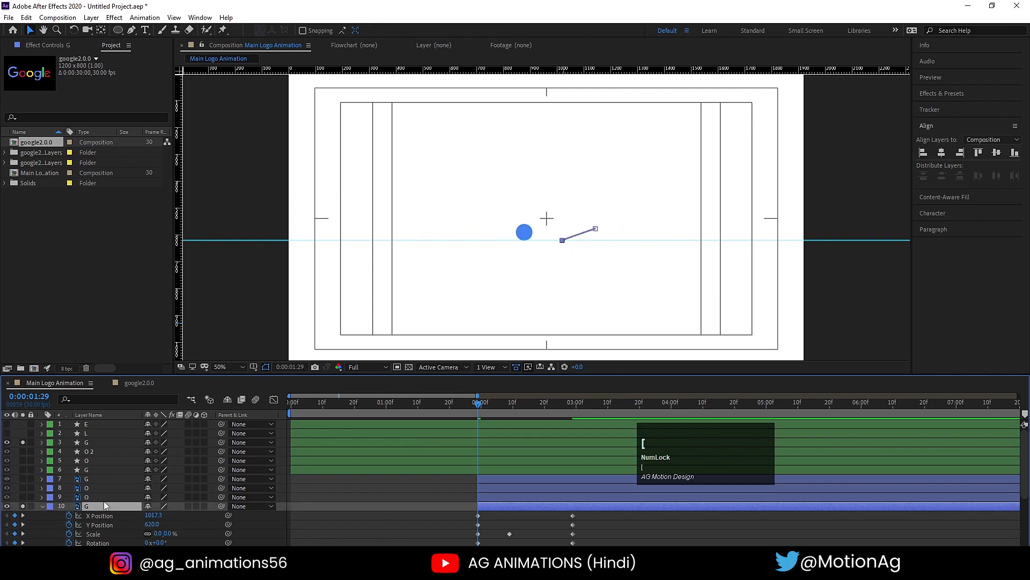
pyautogui.moveTo(152, 515); pyautogui.dragTo(80, 516)
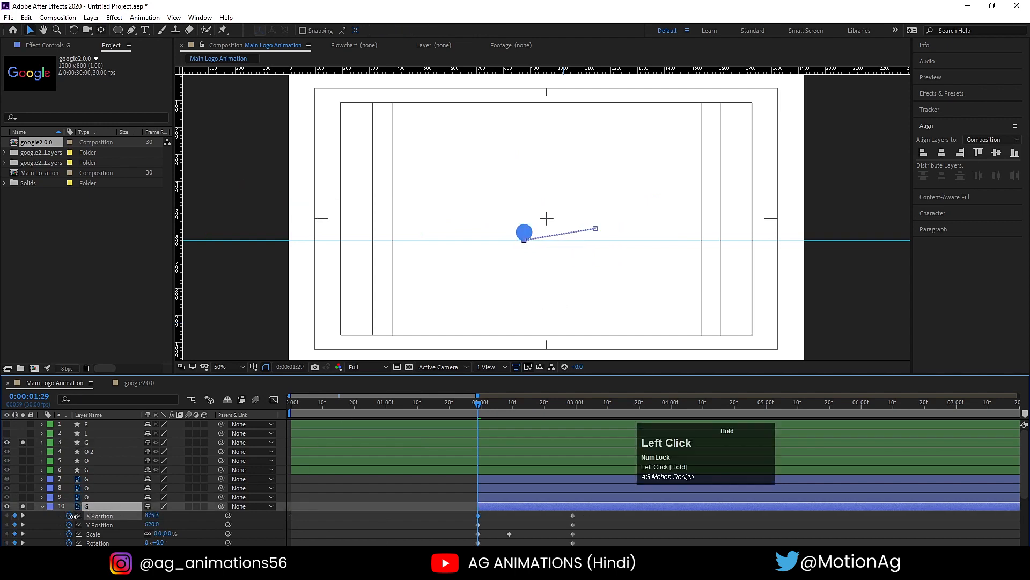
pyautogui.moveTo(149, 523); pyautogui.dragTo(144, 524)
pyautogui.click(333, 516)
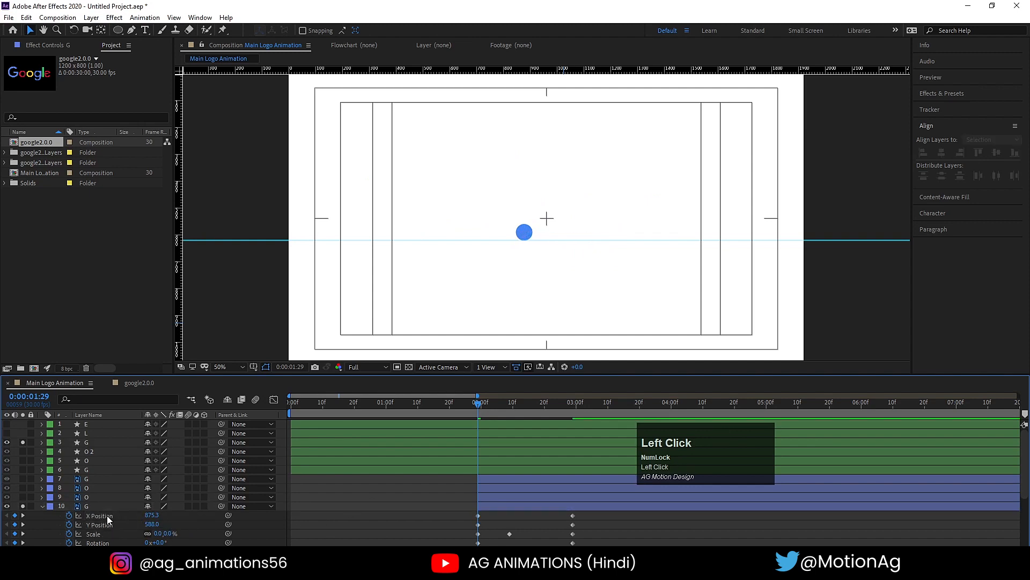
# Apply Easy Ease to the lowercase g's X Position keyframes and raise the letter to Y Position 277.5 at 0:00:02:13.
pyautogui.click(100, 516)
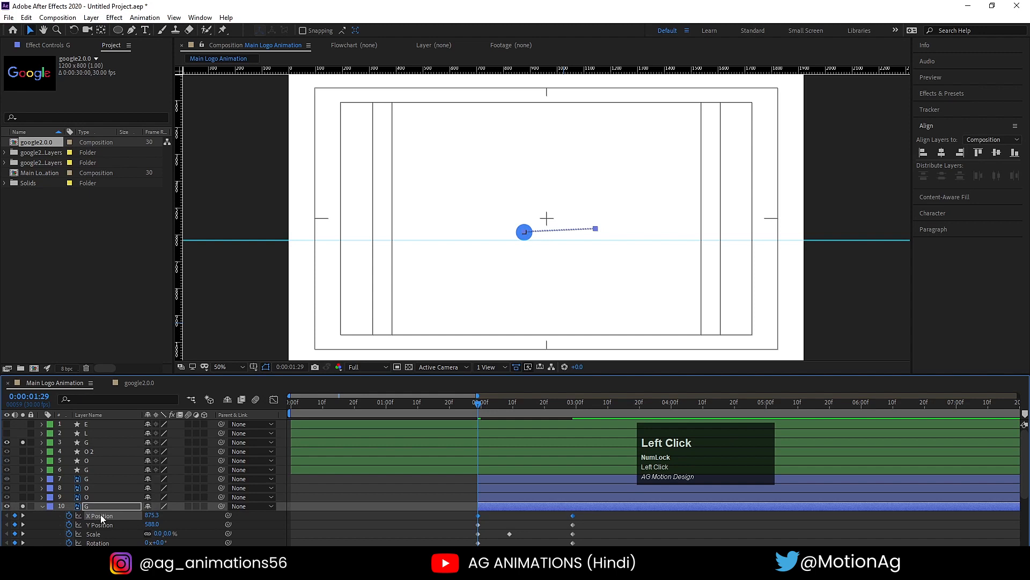
pyautogui.press('F9')
pyautogui.click(106, 525)
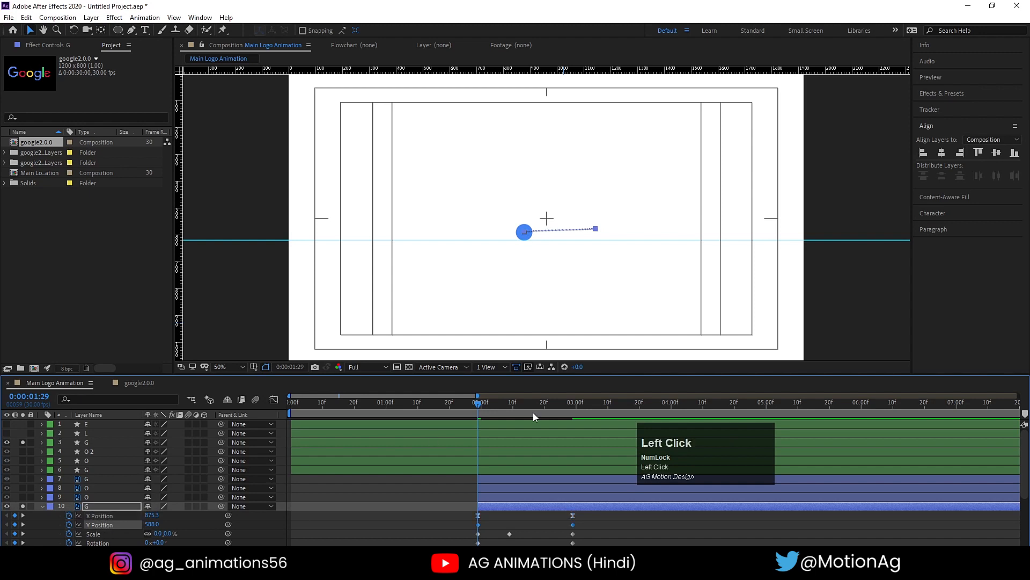
pyautogui.moveTo(513, 407); pyautogui.dragTo(524, 409)
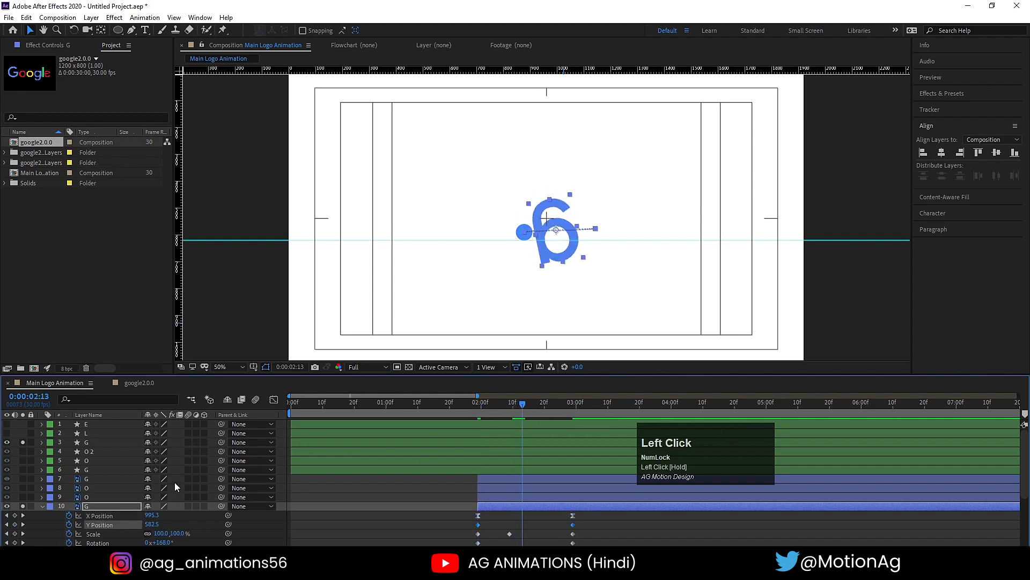
pyautogui.moveTo(157, 529); pyautogui.dragTo(37, 481)
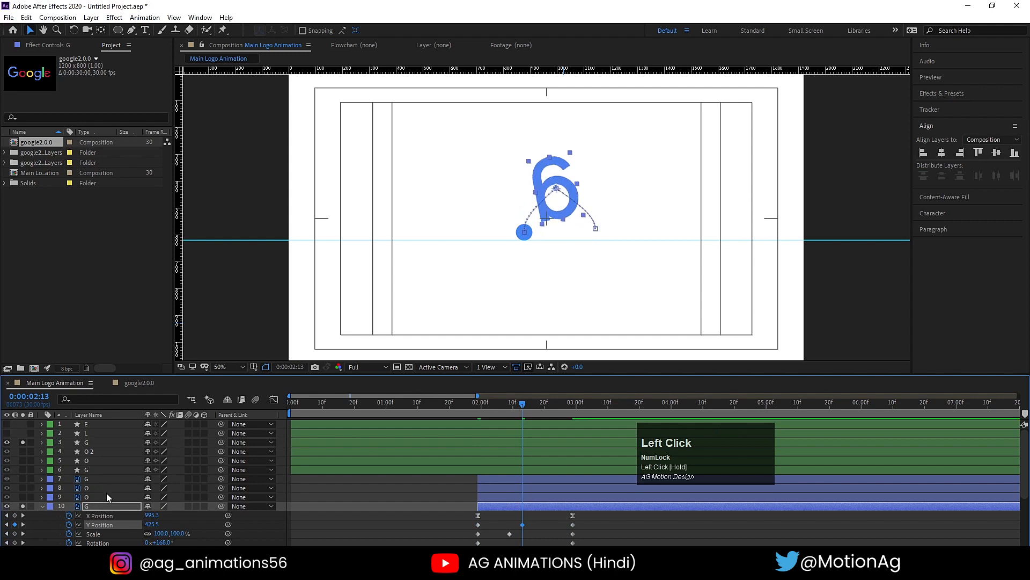
pyautogui.moveTo(158, 524); pyautogui.dragTo(63, 498)
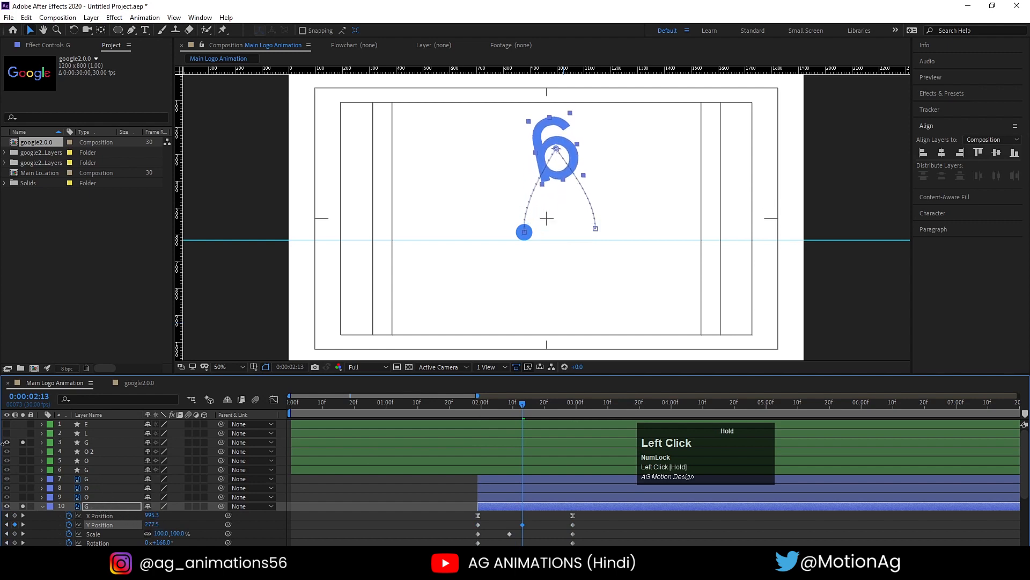
# Apply Easy Ease to the lowercase g's Y Position keyframes and lengthen the middle keyframe's handles in the speed graph.
pyautogui.click(112, 525)
pyautogui.press('F9')
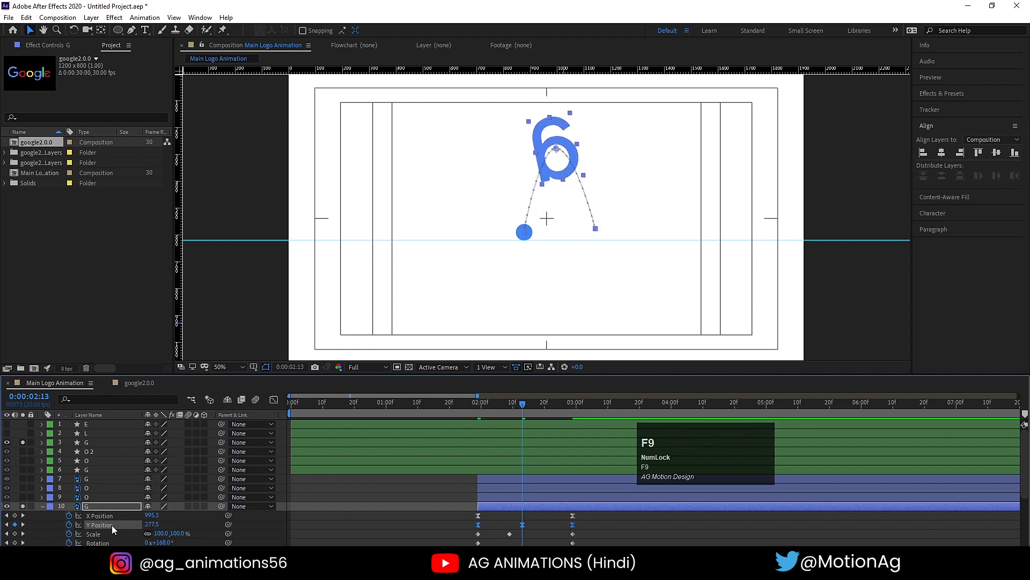
pyautogui.click(274, 399)
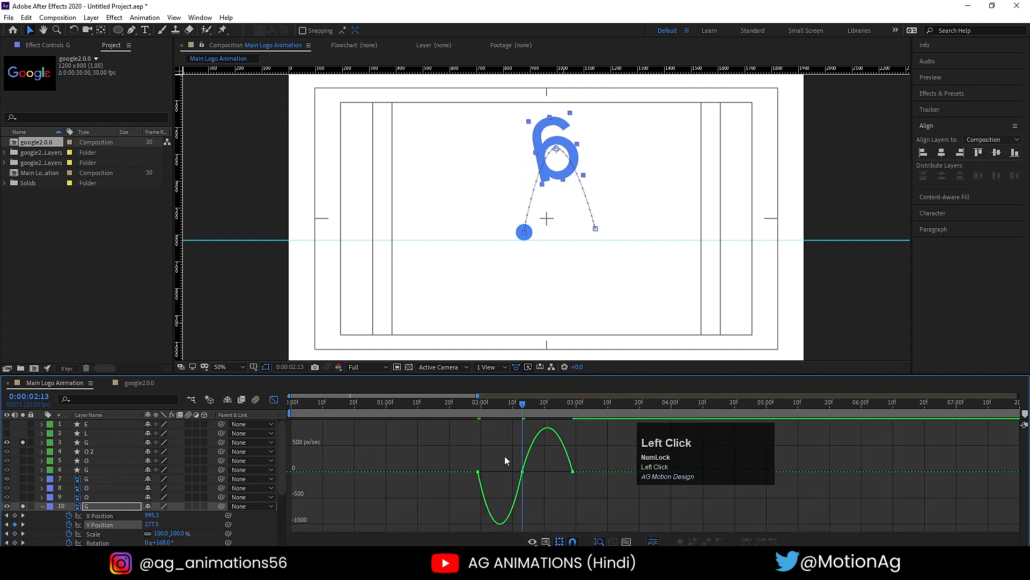
pyautogui.moveTo(505, 456); pyautogui.dragTo(546, 451)
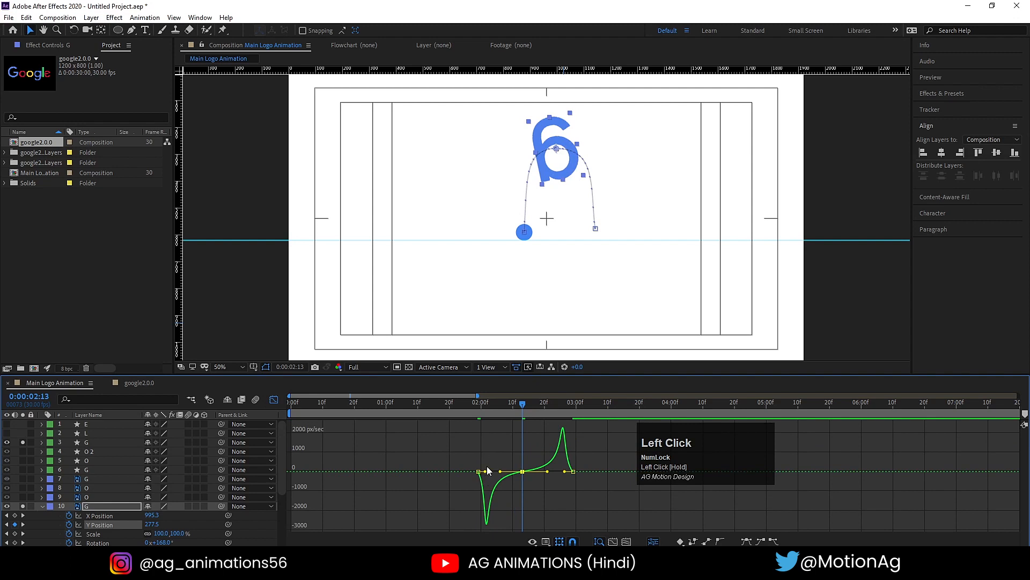
# Shorten the handles of the lowercase g's outer Y Position keyframes, preview the jump, and return to 0:00:01:29.
pyautogui.moveTo(485, 471); pyautogui.dragTo(481, 472)
pyautogui.moveTo(600, 455); pyautogui.dragTo(571, 473)
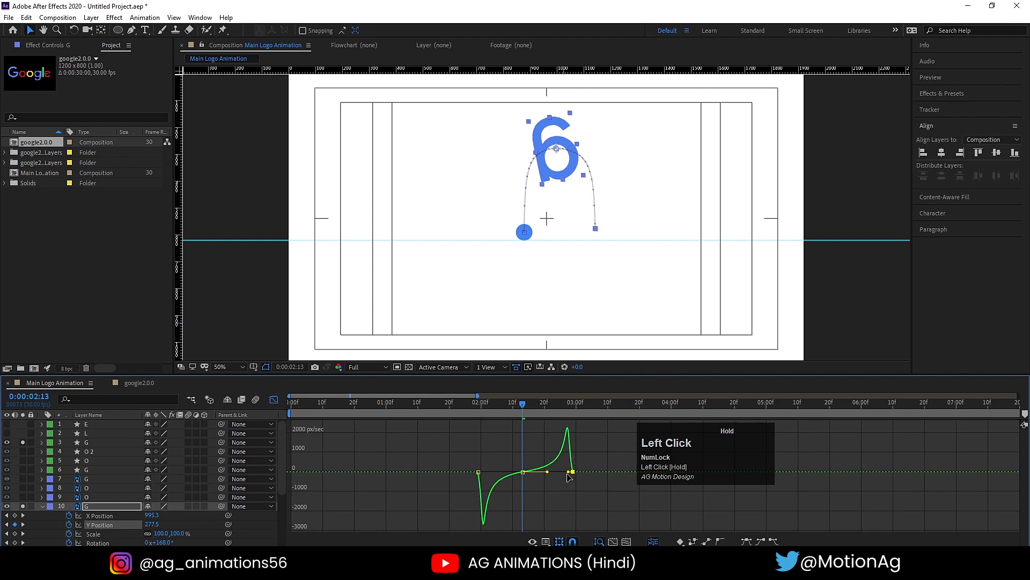
pyautogui.click(475, 403)
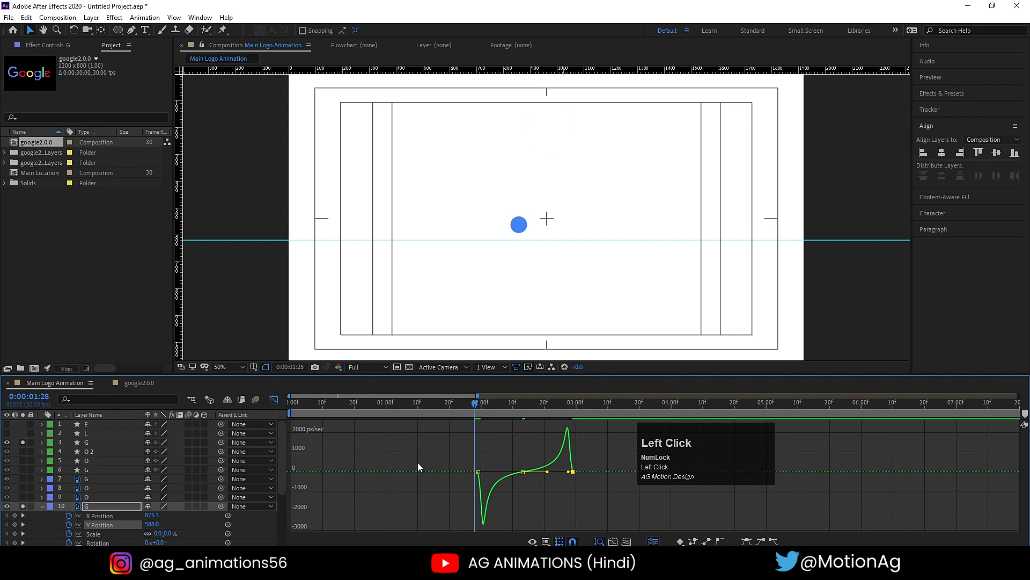
pyautogui.click(274, 399)
pyautogui.press('space')
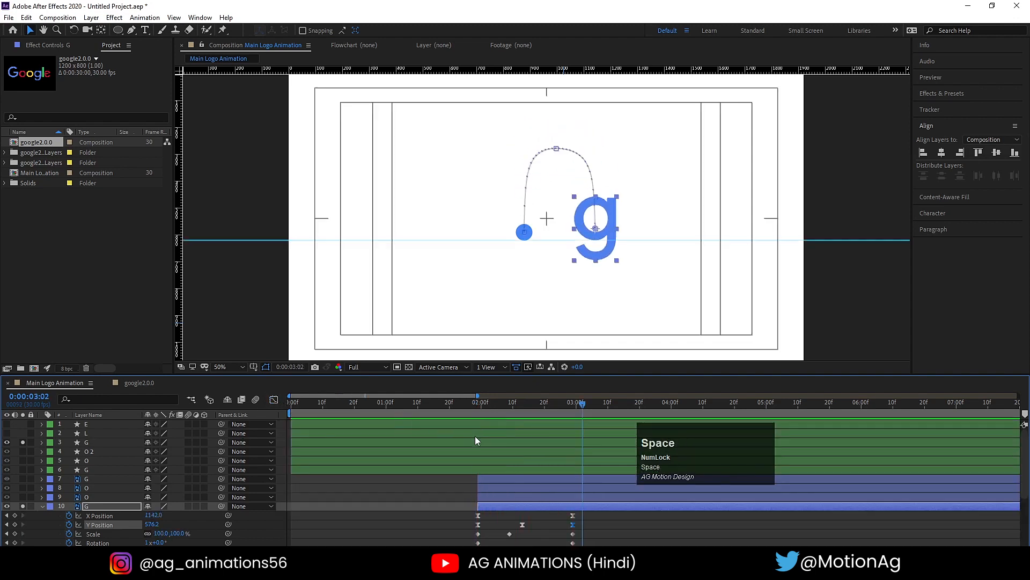
pyautogui.click(479, 406)
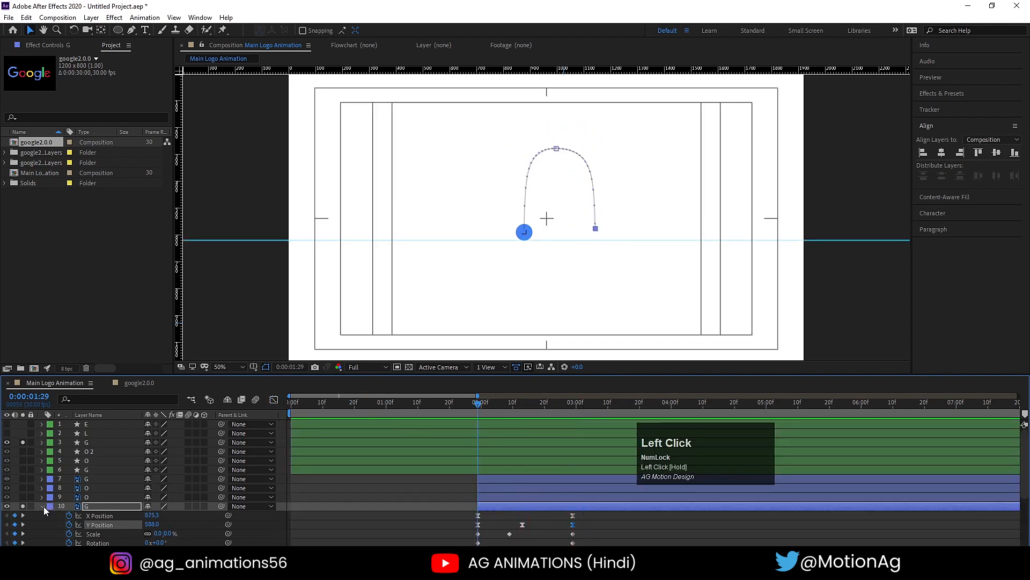
# Unsolo the lowercase g layers, make the green ball's L layer visible, and solo it with the letter l layer.
pyautogui.click(43, 507)
pyautogui.click(89, 513)
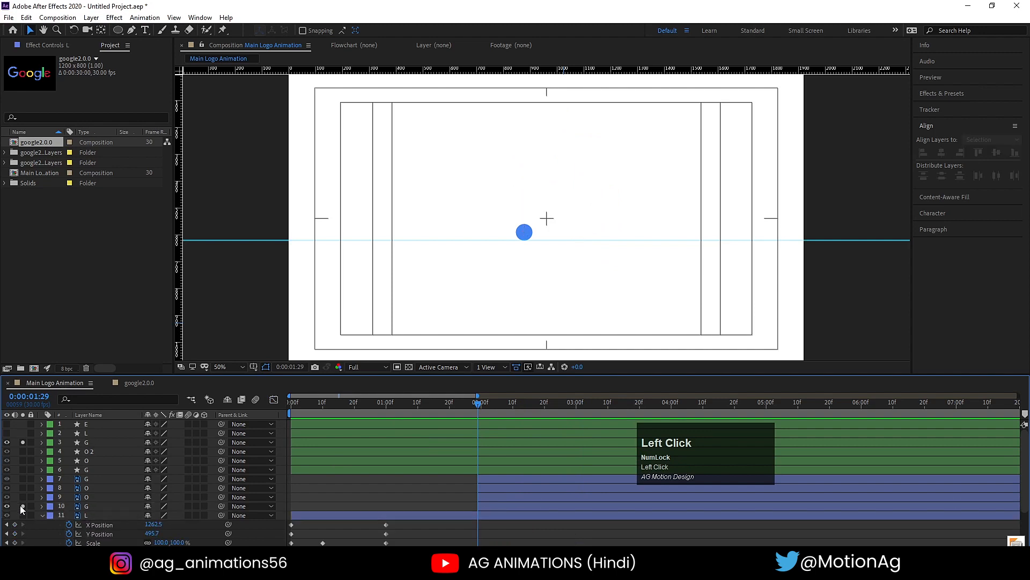
pyautogui.click(24, 515)
pyautogui.click(23, 442)
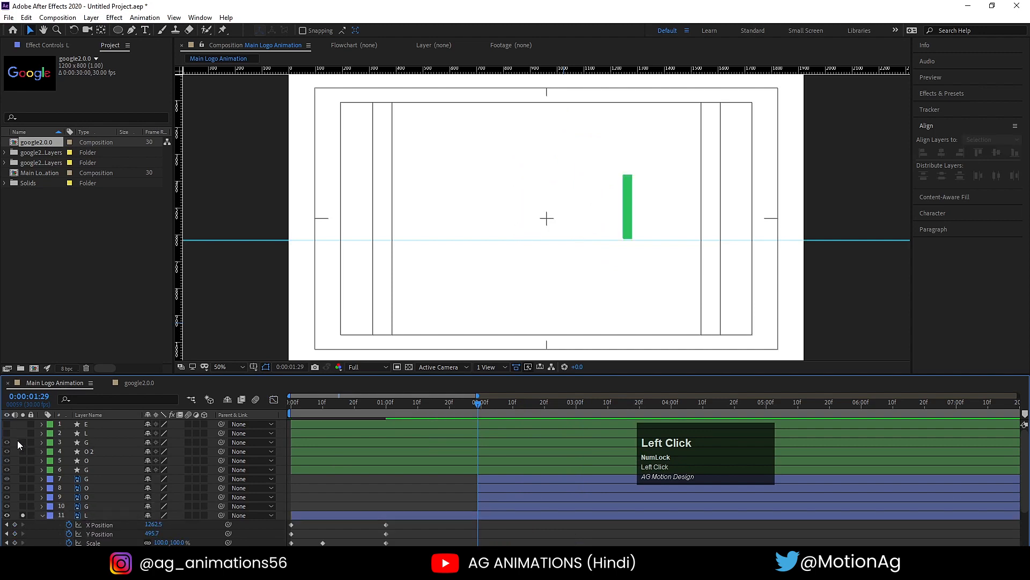
pyautogui.click(23, 433)
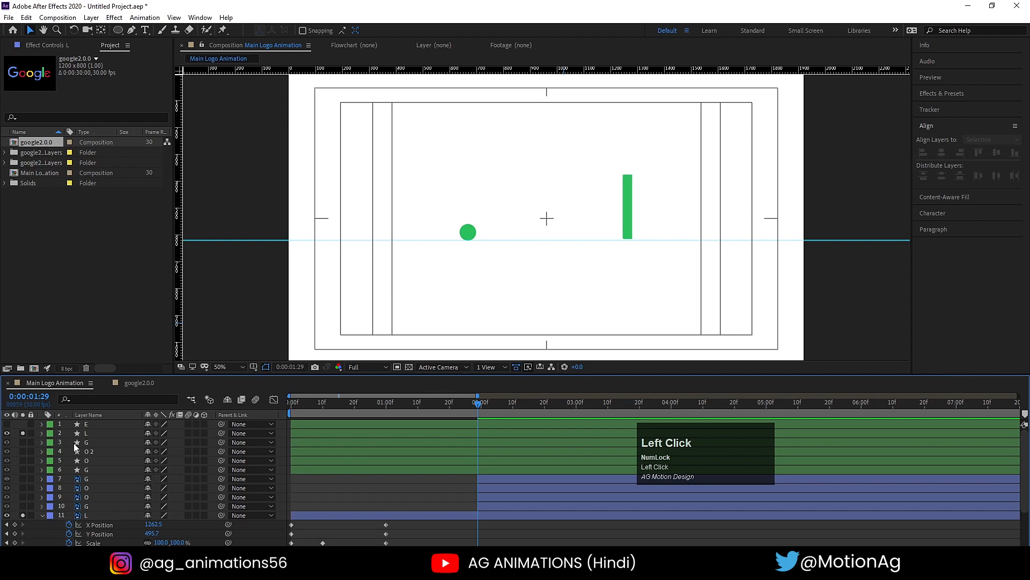
# Start the letter l layer at 0:00:01:29 and set its first keyframes to X Position 666.3 and Y Position 592.0.
pyautogui.click(88, 514)
pyautogui.press('[')
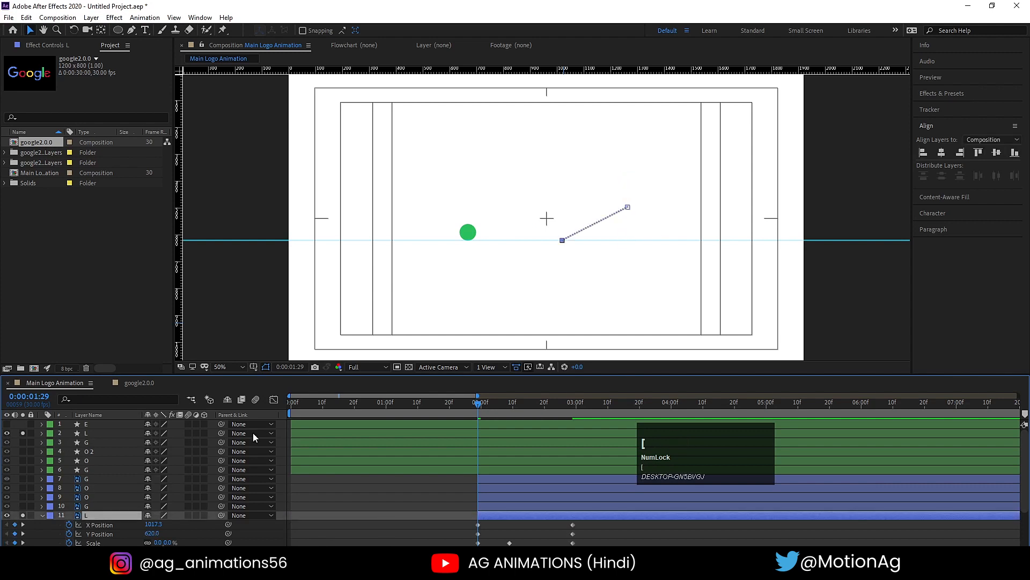
pyautogui.moveTo(157, 524); pyautogui.dragTo(133, 536)
# Raise the letter l to Y Position 160.9 at 0:00:02:14 and apply Easy Ease to its Y Position keyframes.
pyautogui.click(526, 410)
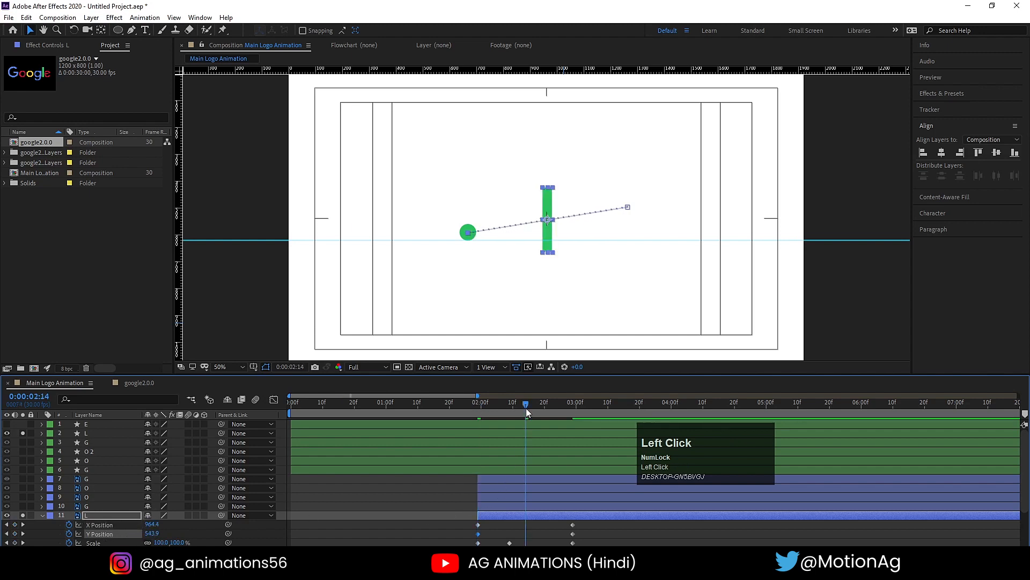
pyautogui.moveTo(148, 533); pyautogui.dragTo(207, 361)
pyautogui.moveTo(150, 535); pyautogui.dragTo(63, 517)
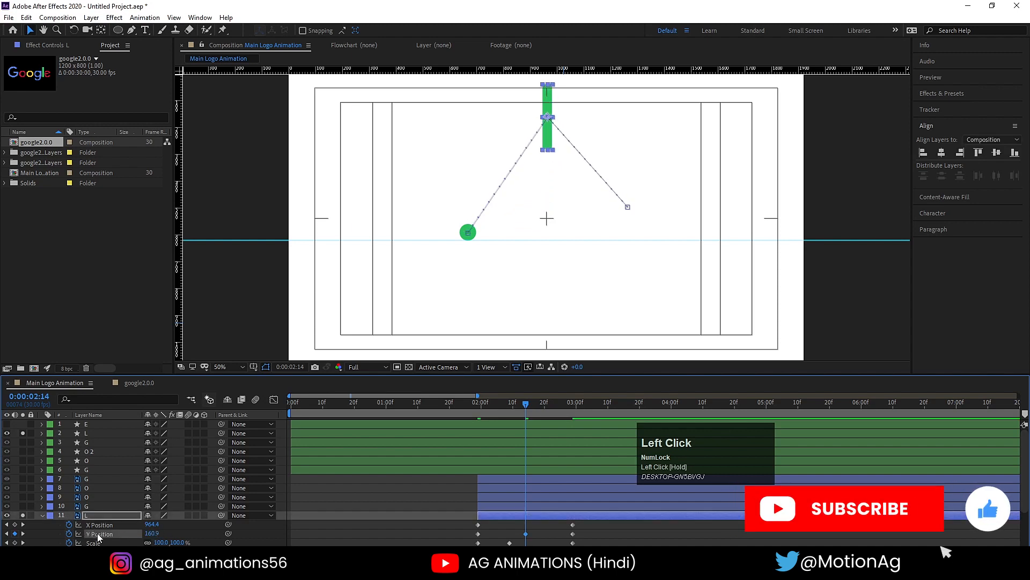
pyautogui.press('F9')
# Reshape the letter l's Y Position speed curve so it slows at the peak, and preview the jump from 0:00:01:29.
pyautogui.click(274, 399)
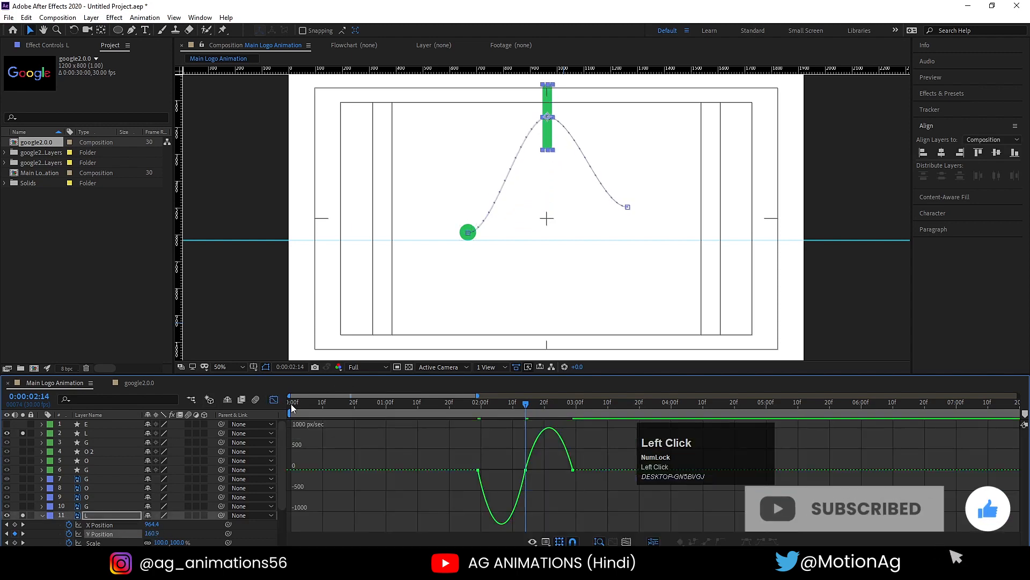
pyautogui.moveTo(500, 442); pyautogui.dragTo(484, 472)
pyautogui.moveTo(615, 443); pyautogui.dragTo(539, 473)
pyautogui.click(274, 399)
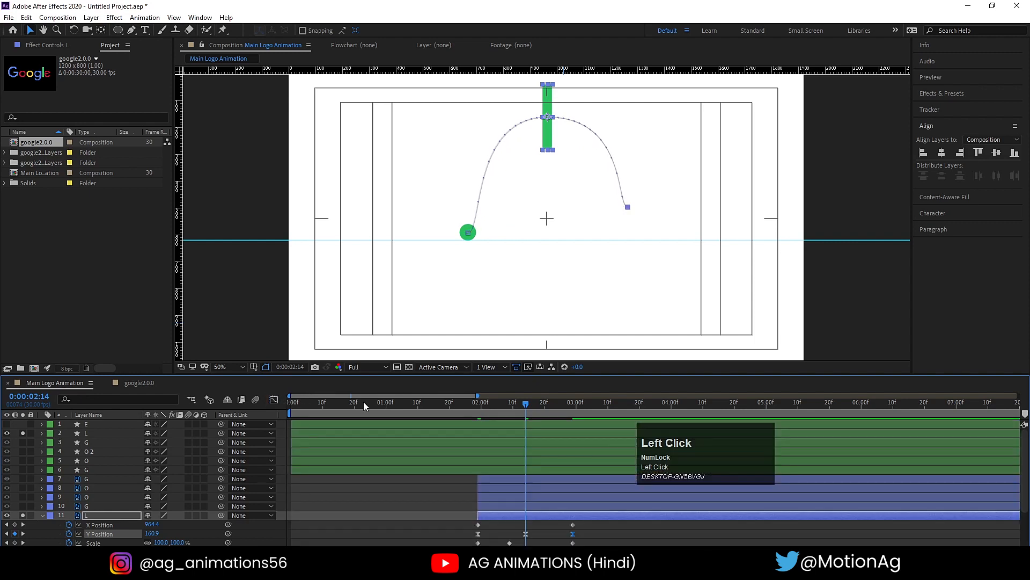
pyautogui.click(477, 402)
pyautogui.press('space')
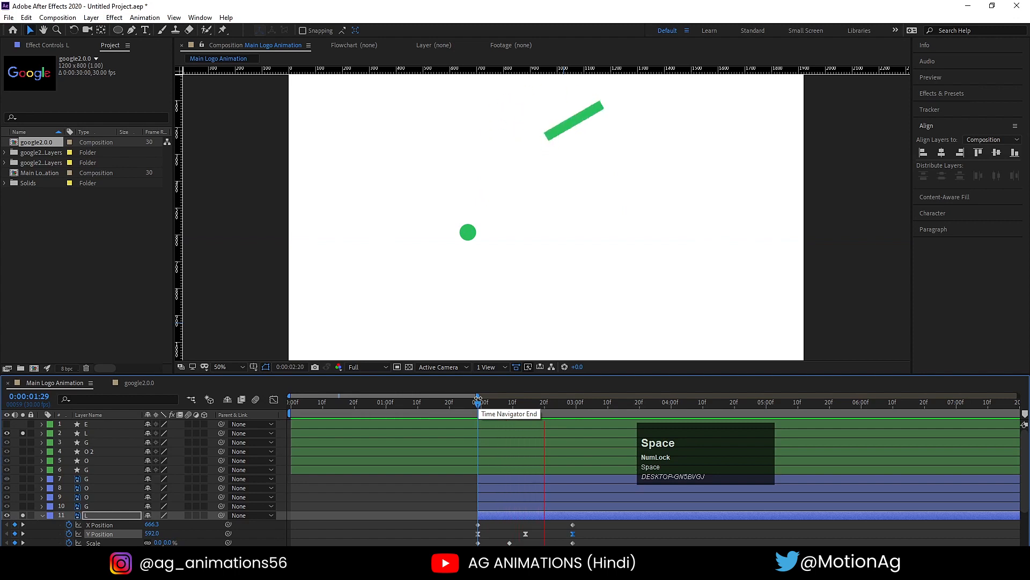
# Unsolo the green L layers, make the red ball's E layer visible, and solo it with the letter e layer.
pyautogui.click(21, 514)
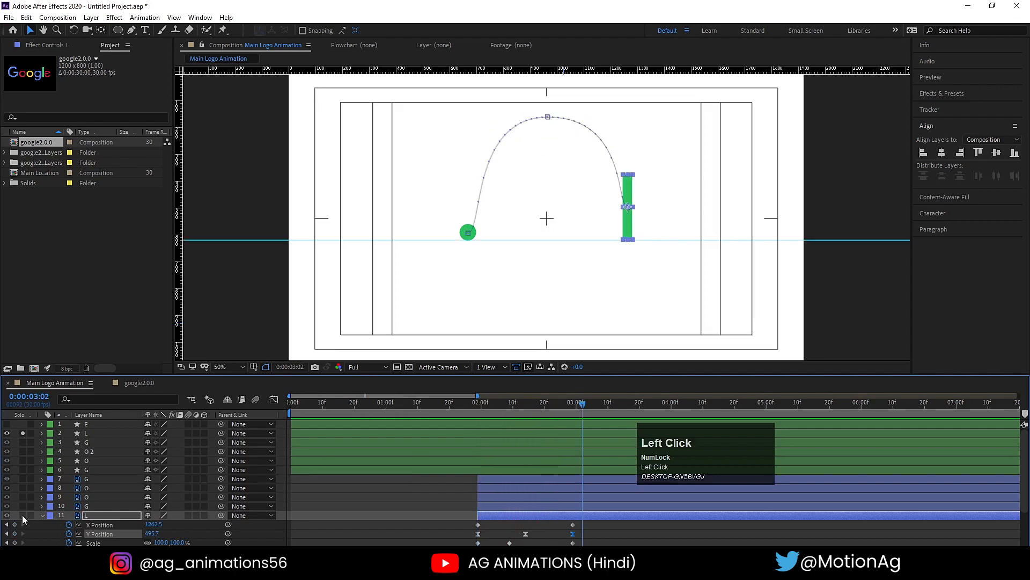
pyautogui.scroll(-3, 22, 514)
pyautogui.click(23, 506)
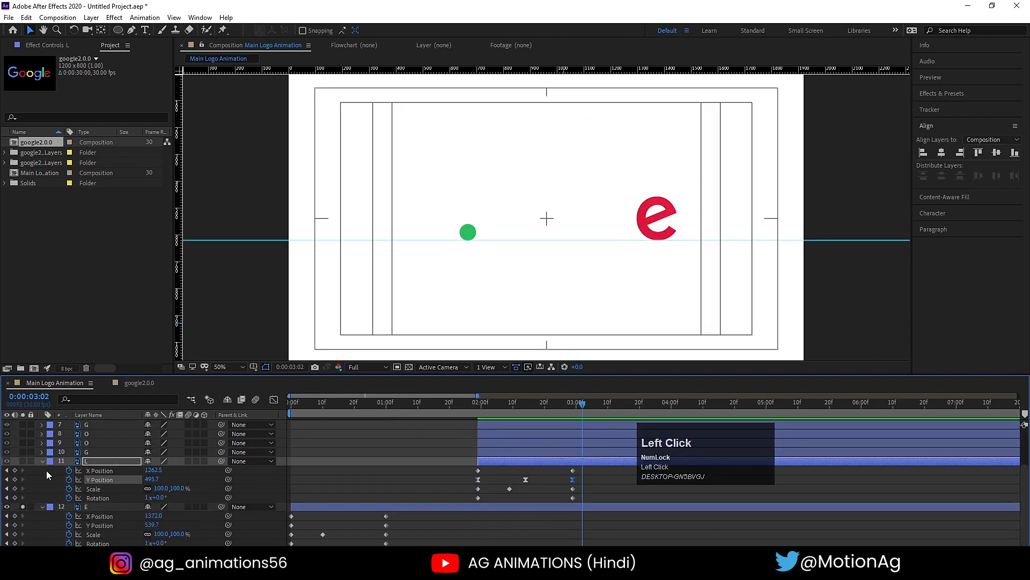
pyautogui.click(42, 460)
pyautogui.scroll(2, 40, 464)
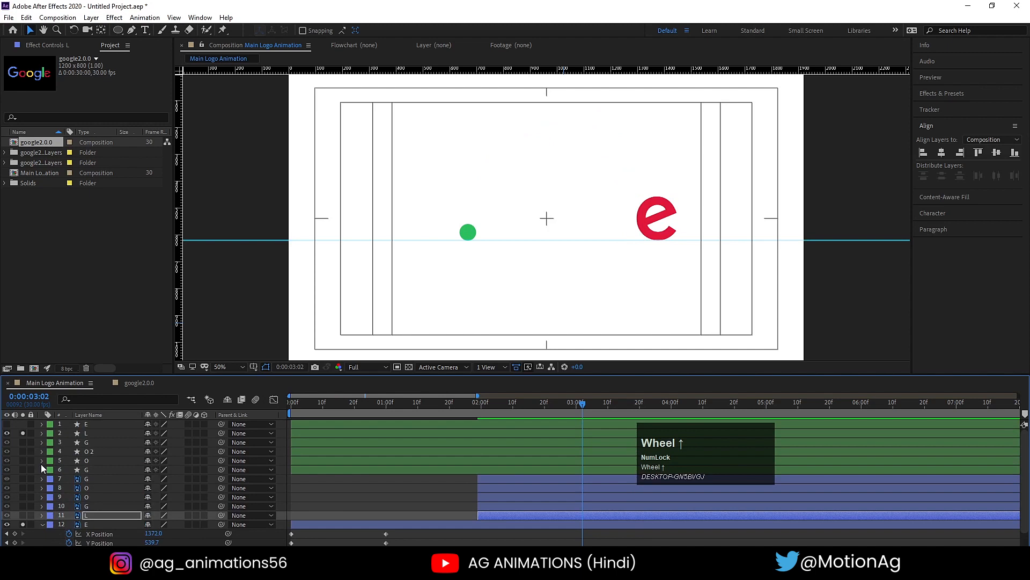
pyautogui.click(22, 430)
pyautogui.click(25, 423)
pyautogui.scroll(-2, 93, 457)
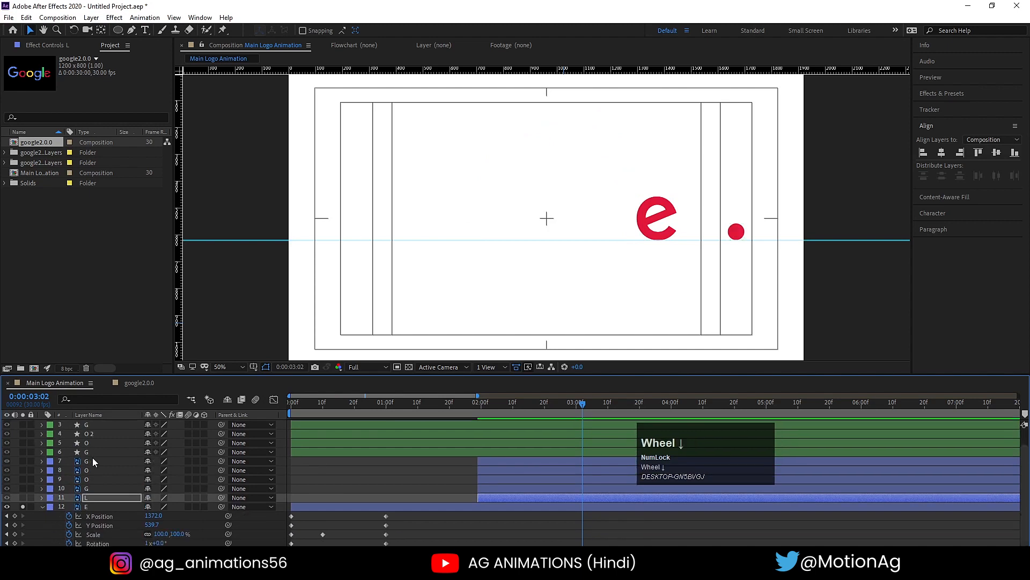
# Start the letter e layer at 0:00:01:29 and set its first keyframes to X Position 1667.3 and Y Position 590.0.
pyautogui.click(98, 506)
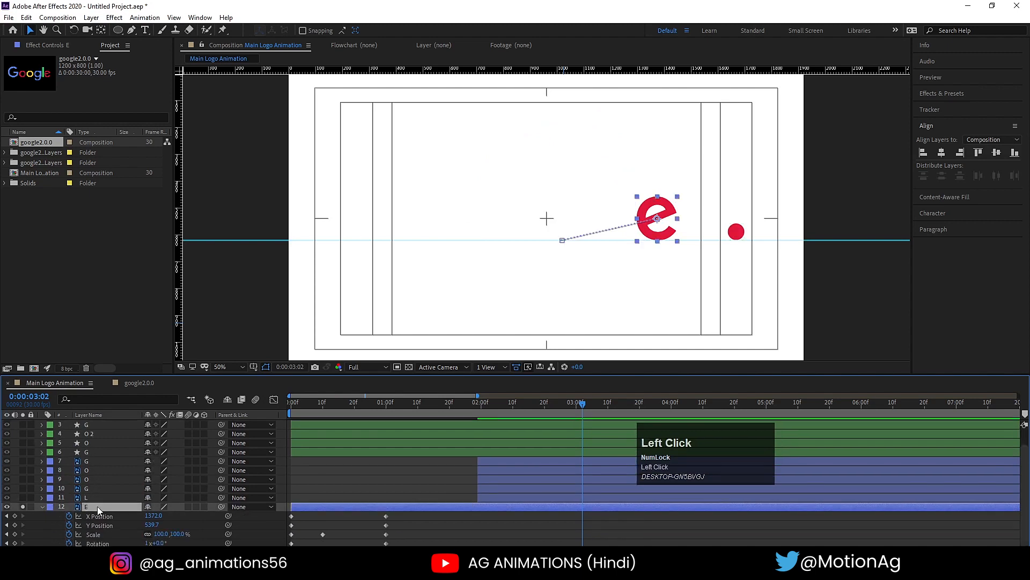
pyautogui.click(479, 405)
pyautogui.press('[')
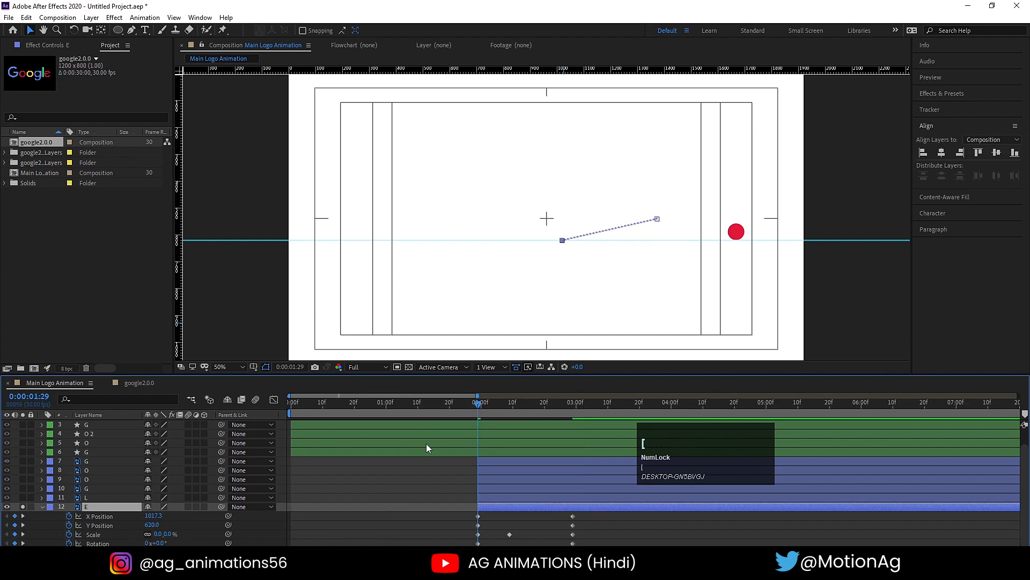
pyautogui.moveTo(149, 516); pyautogui.dragTo(477, 498)
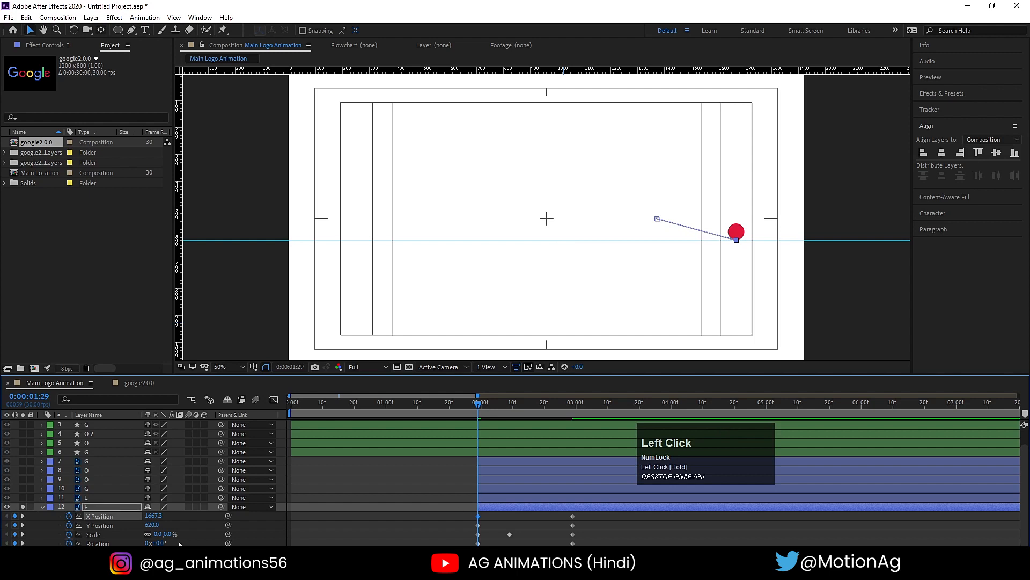
pyautogui.moveTo(152, 525); pyautogui.dragTo(136, 523)
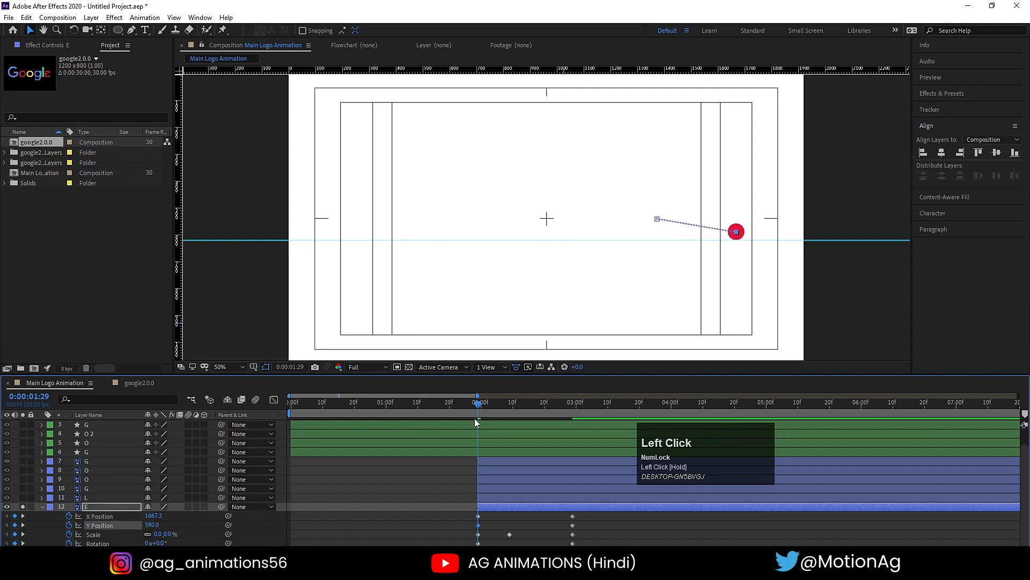
# Apply Easy Ease to the letter e's X and Y Position keyframes and raise it to Y Position 267.9 at 0:00:02:14.
pyautogui.moveTo(473, 520); pyautogui.dragTo(594, 524)
pyautogui.press('F9')
pyautogui.moveTo(526, 405); pyautogui.dragTo(524, 404)
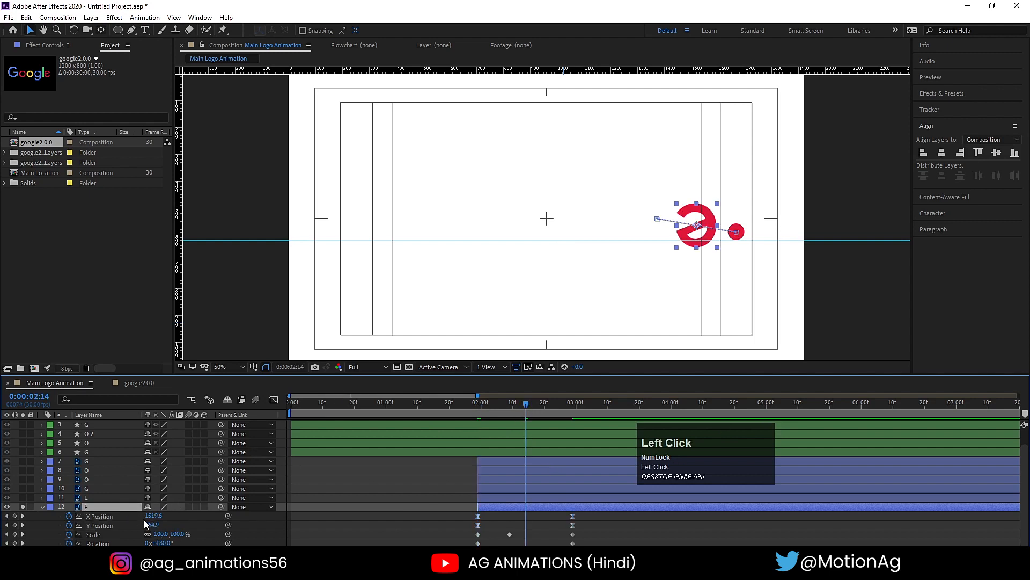
pyautogui.moveTo(145, 524); pyautogui.dragTo(2, 466)
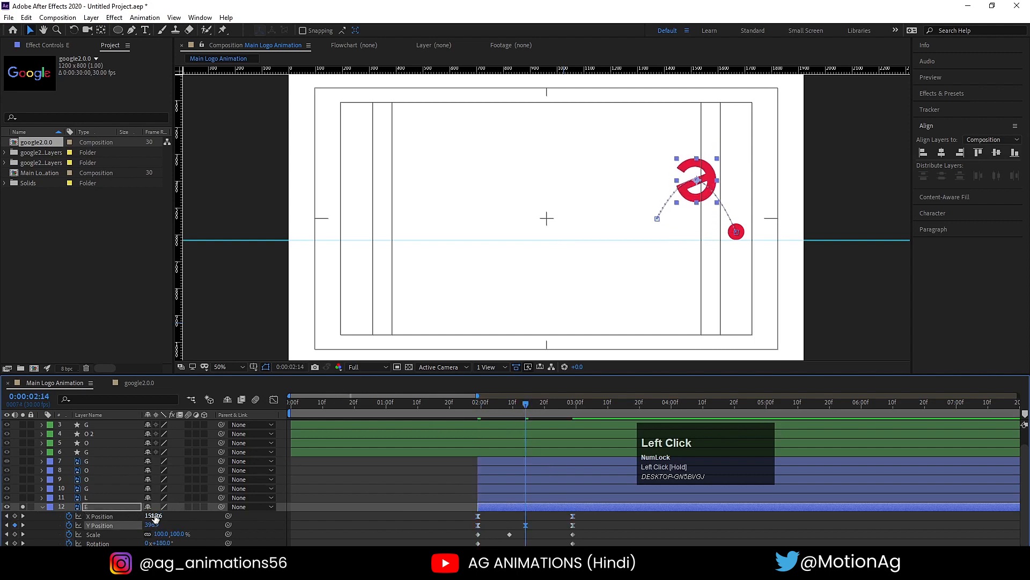
pyautogui.moveTo(152, 524); pyautogui.dragTo(86, 523)
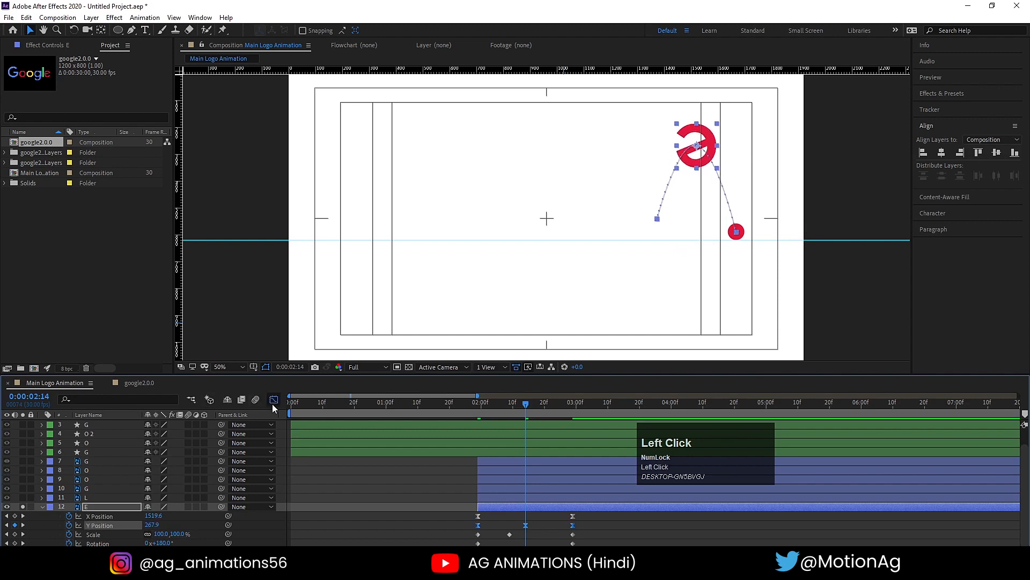
# In the speed graph, lengthen the letter e's middle Y Position keyframe handles and preview the jump.
pyautogui.click(273, 400)
pyautogui.moveTo(539, 450); pyautogui.dragTo(517, 441)
pyautogui.press('F9')
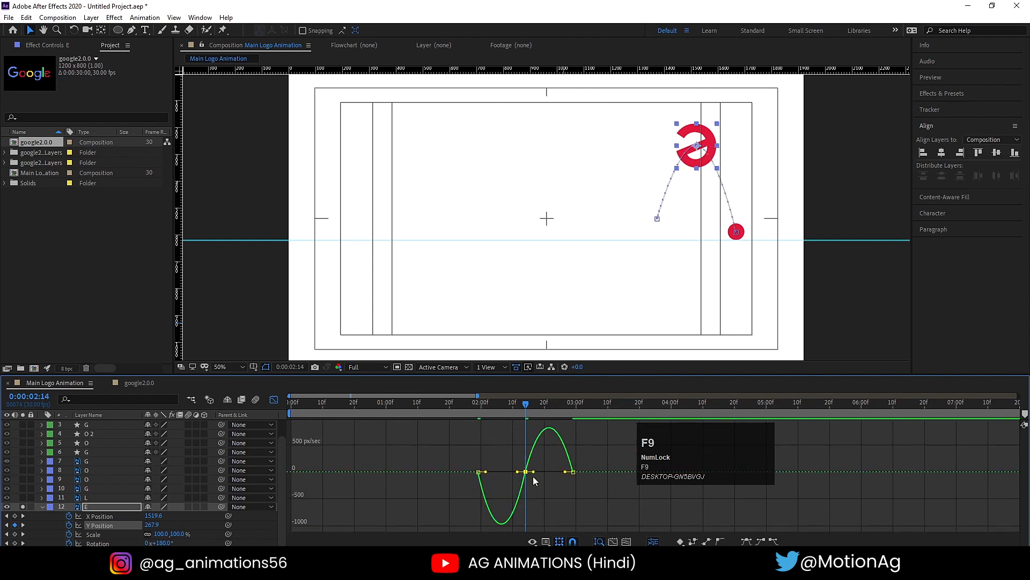
pyautogui.click(525, 478)
pyautogui.moveTo(518, 472); pyautogui.dragTo(552, 452)
pyautogui.click(476, 408)
pyautogui.press('space')
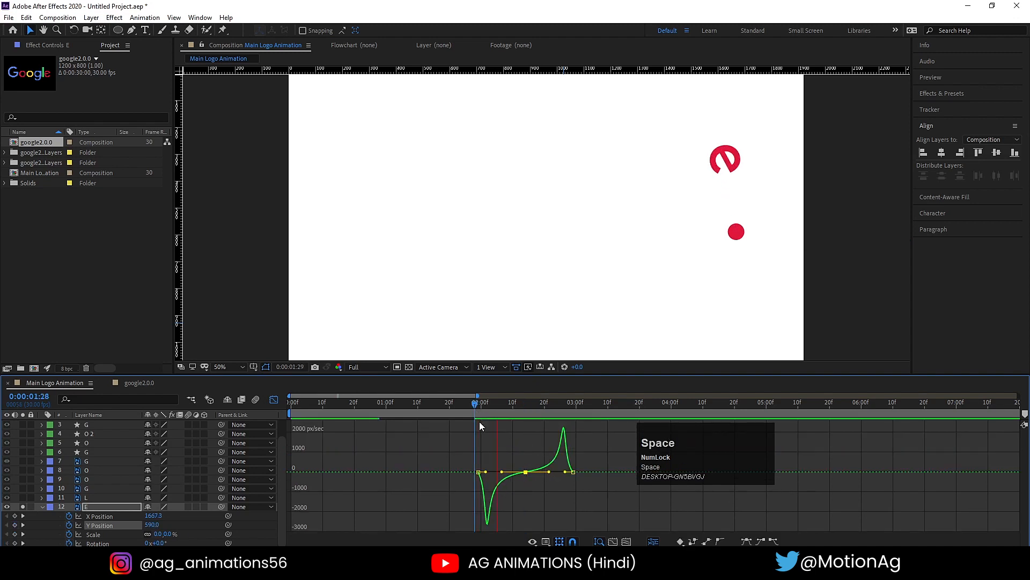
pyautogui.press('space')
# Shorten the handles of the letter e's outer Y Position keyframes, preview the jump, and close the graph view.
pyautogui.moveTo(485, 472); pyautogui.dragTo(481, 476)
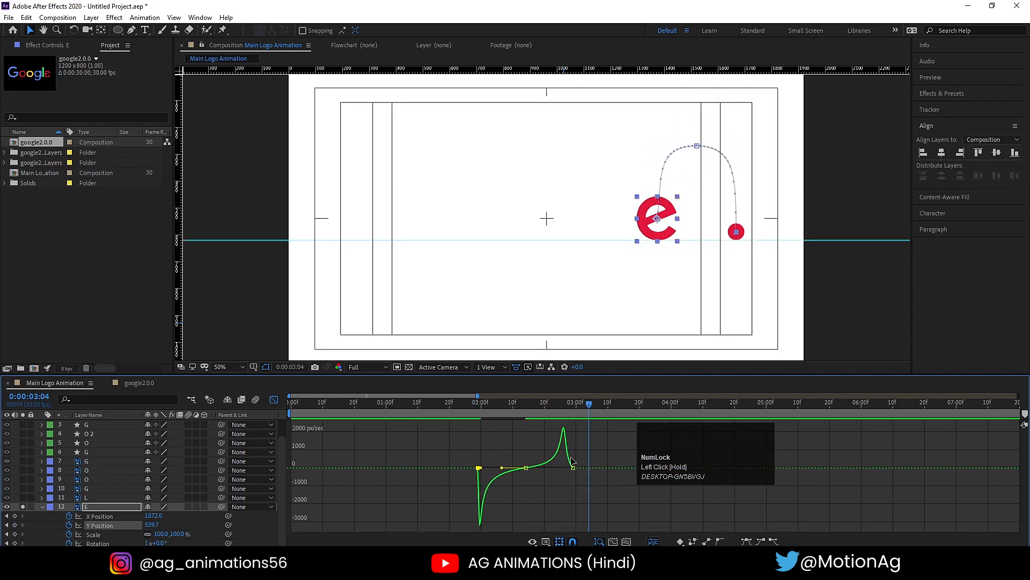
pyautogui.click(573, 471)
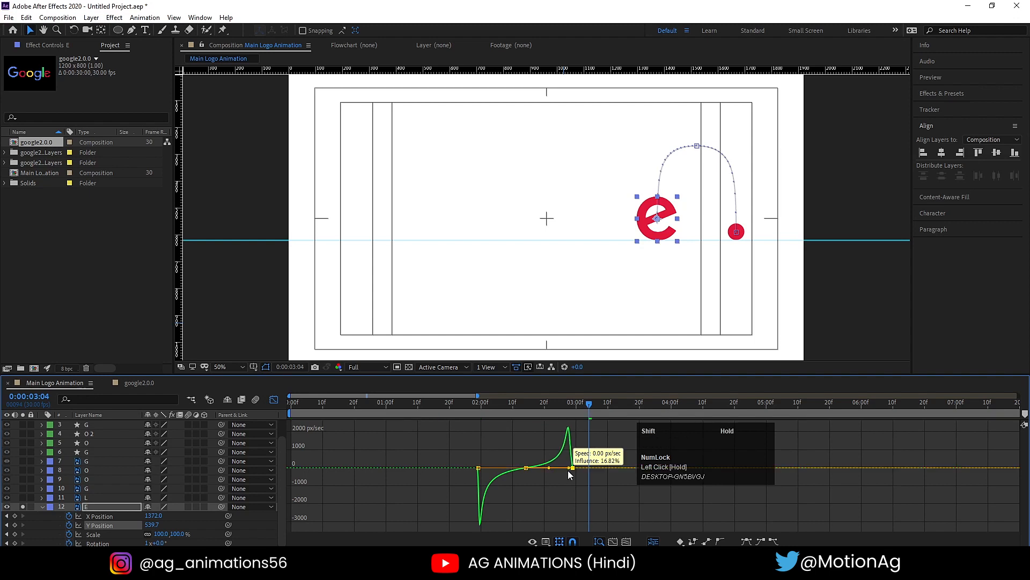
pyautogui.click(473, 403)
pyautogui.press('space')
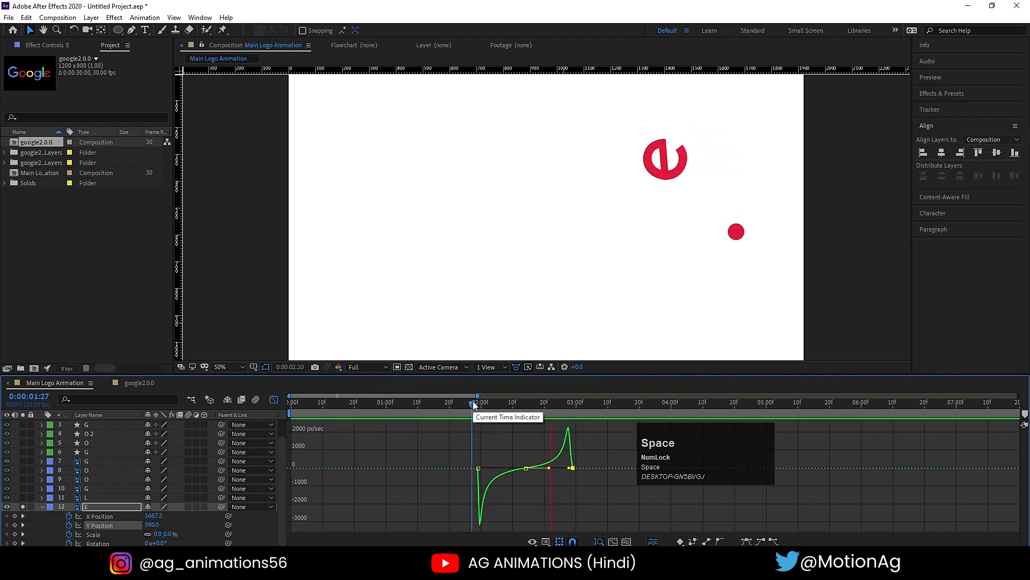
pyautogui.click(274, 399)
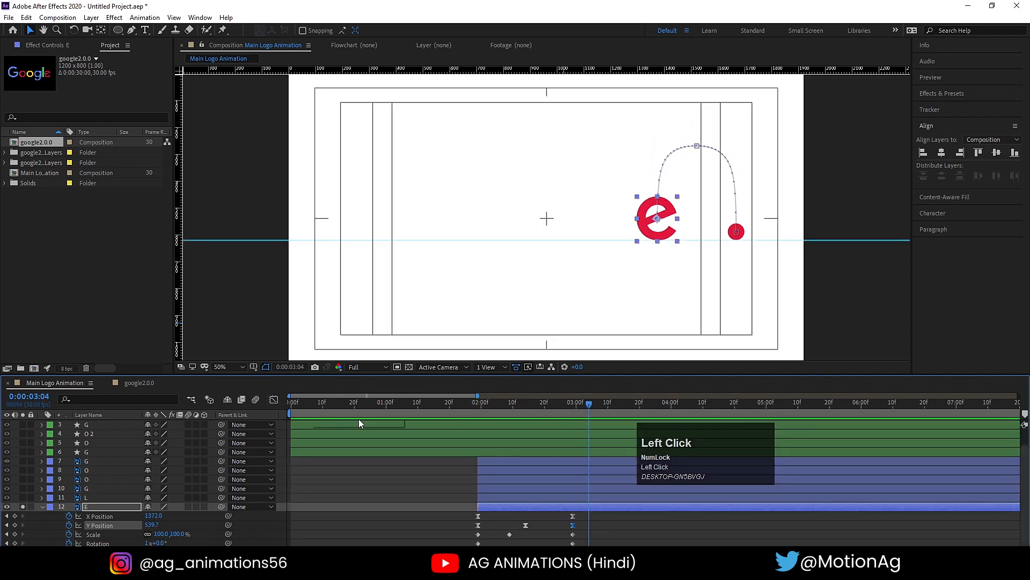
# Select all six letter layers, 7 to 12, and reveal their animated position, scale and rotation properties.
pyautogui.keyDown('shift'); pyautogui.click(493, 461); pyautogui.keyUp('shift')
pyautogui.press('u')
pyautogui.press('u')
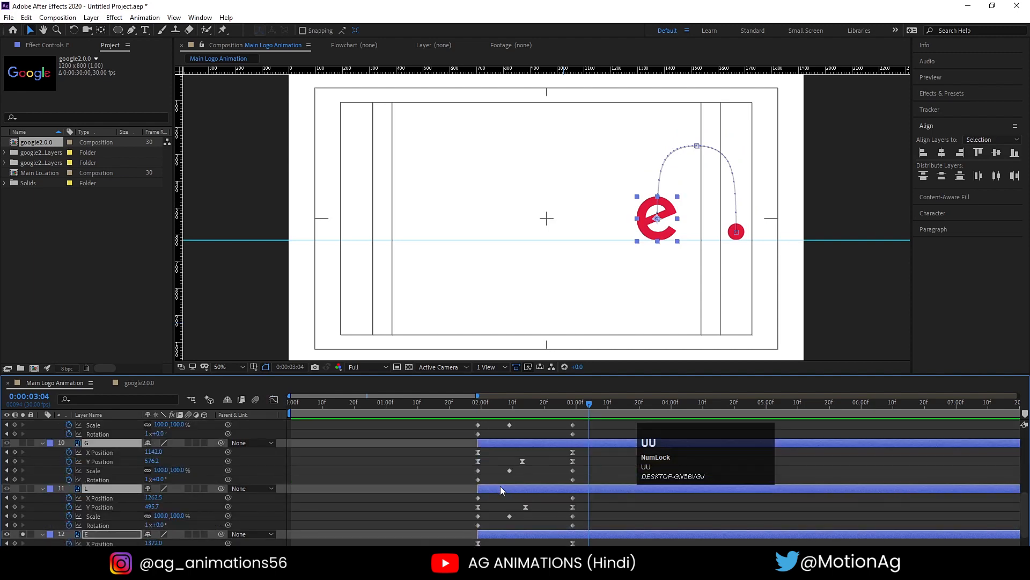
pyautogui.scroll(6, 500, 485)
pyautogui.scroll(-2, 410, 507)
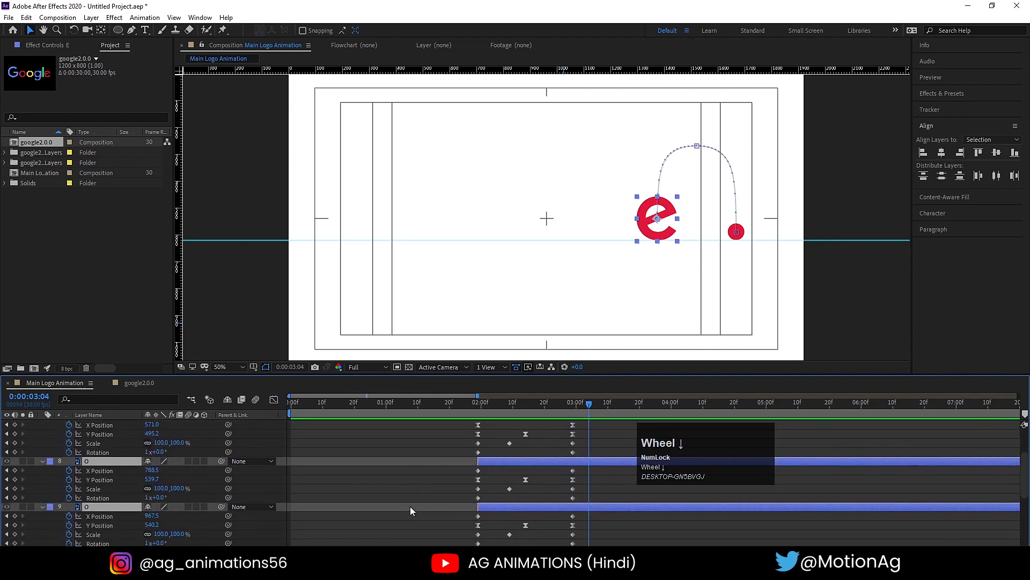
# Apply Easy Ease to the X Position keyframes of letter layers 8, 9 and 11.
pyautogui.moveTo(463, 464); pyautogui.dragTo(595, 468)
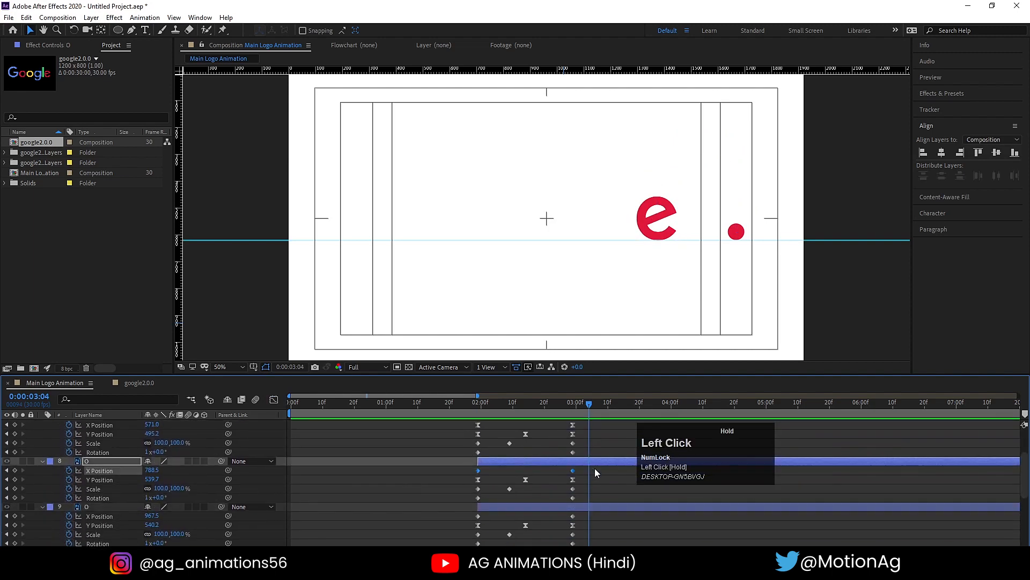
pyautogui.press('F9')
pyautogui.moveTo(459, 517); pyautogui.dragTo(590, 514)
pyautogui.press('F9')
pyautogui.scroll(-1, 529, 516)
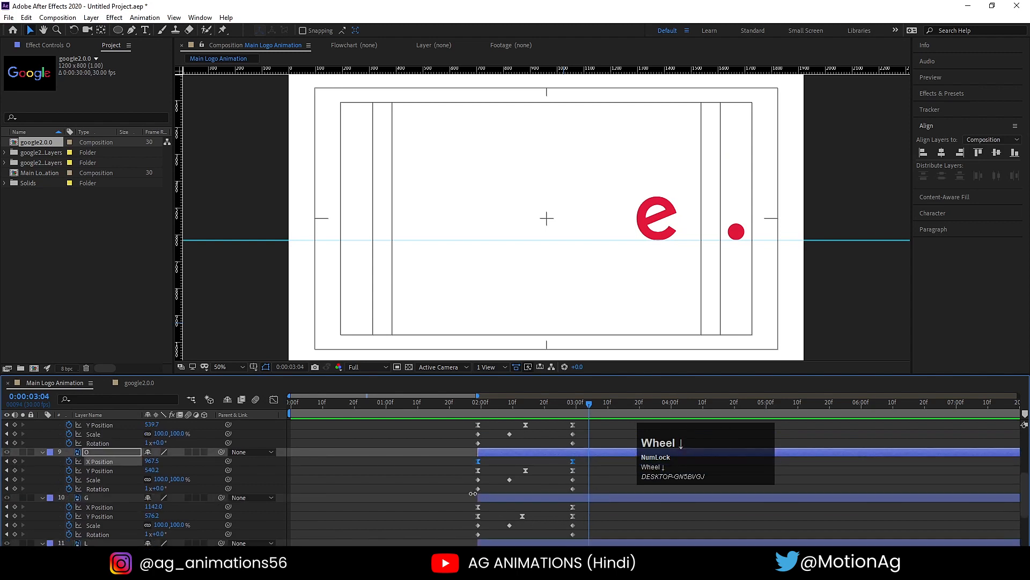
pyautogui.scroll(-5, 482, 502)
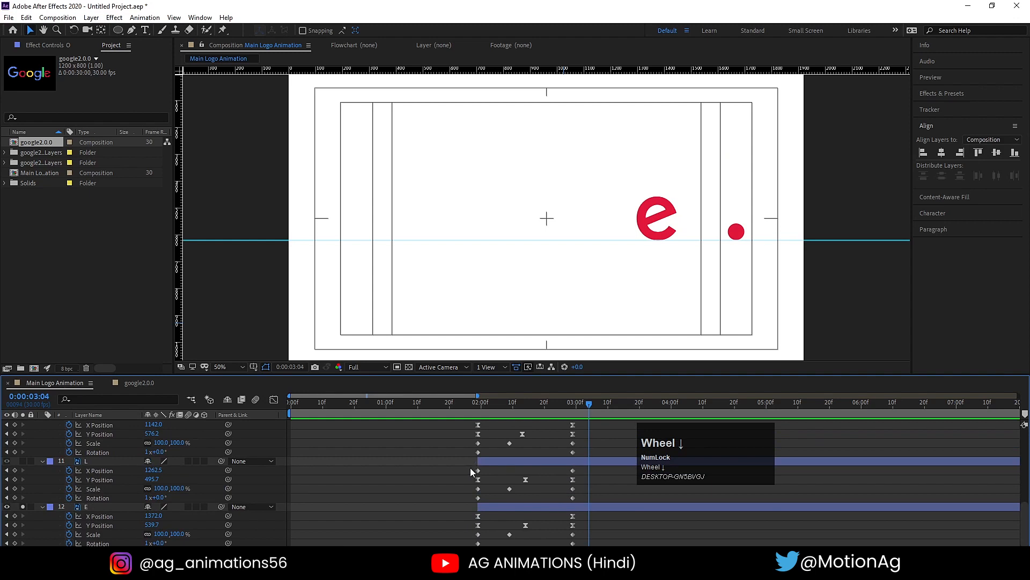
pyautogui.moveTo(470, 468); pyautogui.dragTo(579, 471)
pyautogui.press('F9')
pyautogui.scroll(-1, 524, 507)
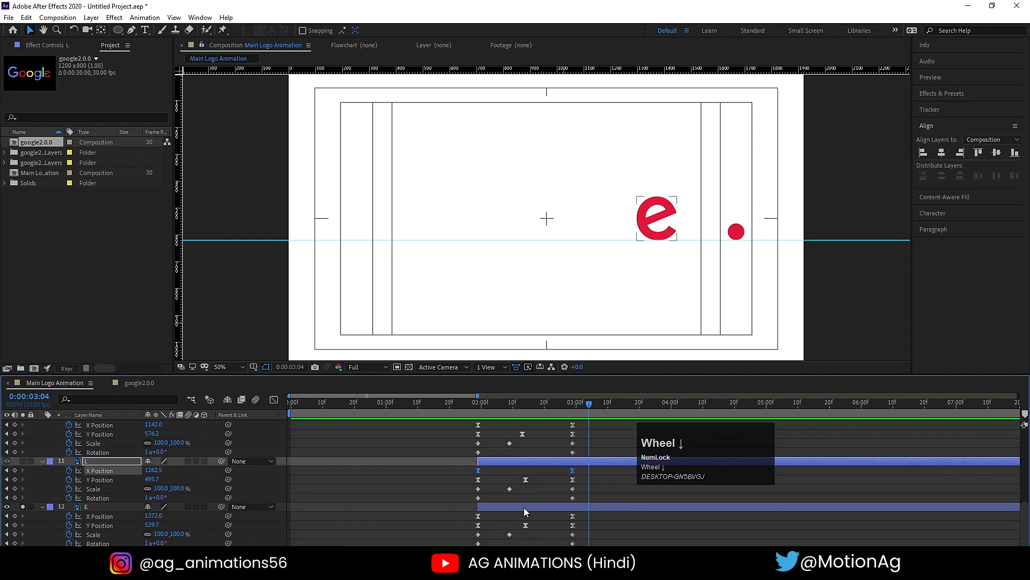
pyautogui.scroll(10, 524, 507)
pyautogui.scroll(-10, 498, 469)
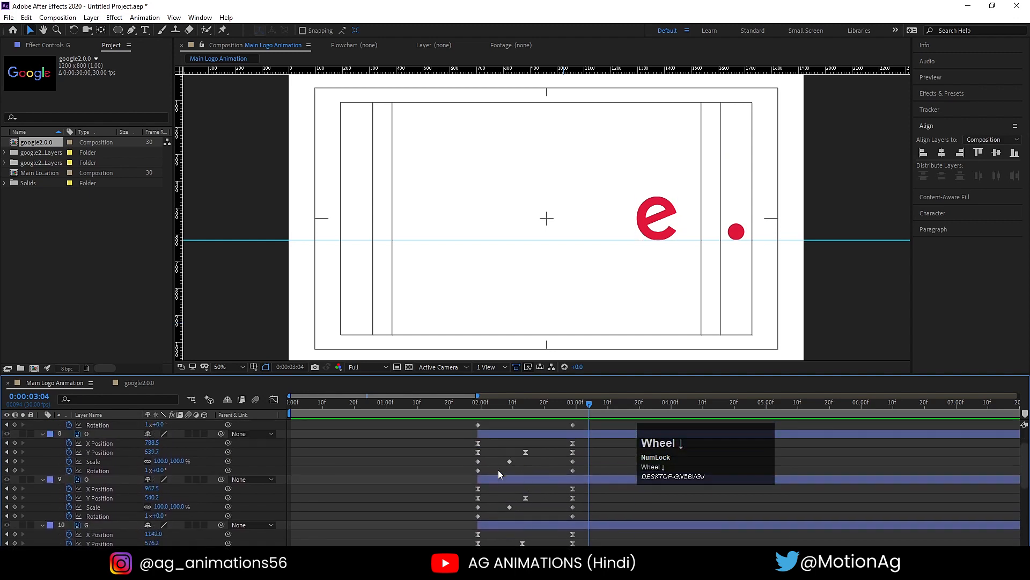
# Select letter layers 7 to 12 and show only their Rotation property.
pyautogui.keyDown('shift'); pyautogui.click(498, 508); pyautogui.keyUp('shift')
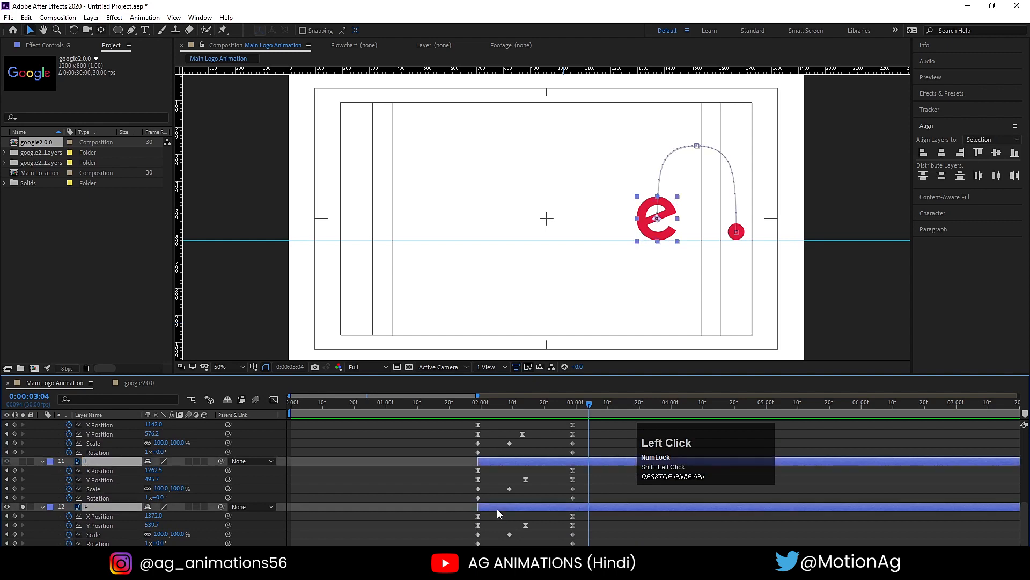
pyautogui.press('r')
pyautogui.press('r')
pyautogui.scroll(-3, 456, 497)
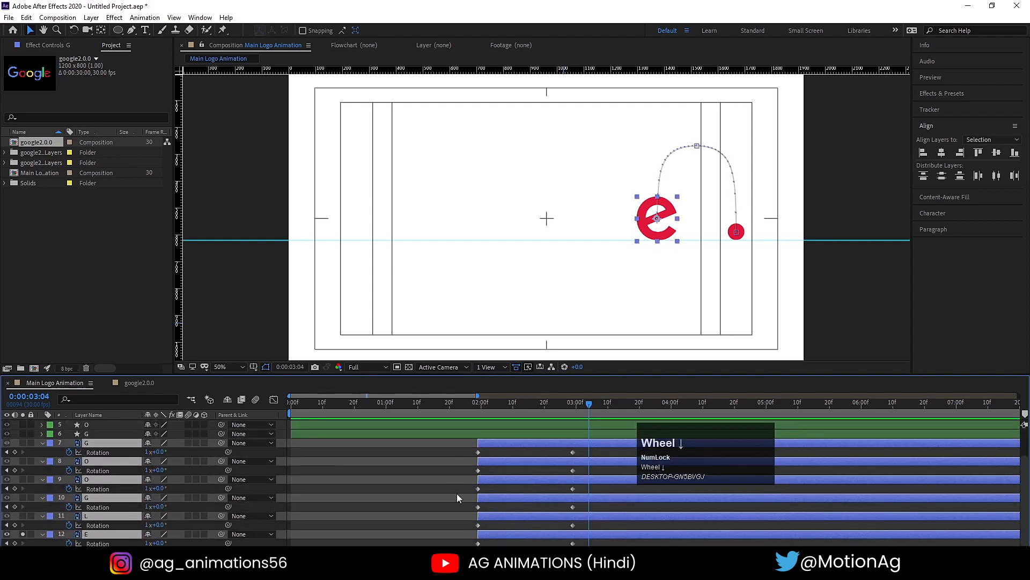
# Solo all six letter layers and preview their spinning jump from 0:00:01:28.
pyautogui.moveTo(540, 404); pyautogui.dragTo(525, 404)
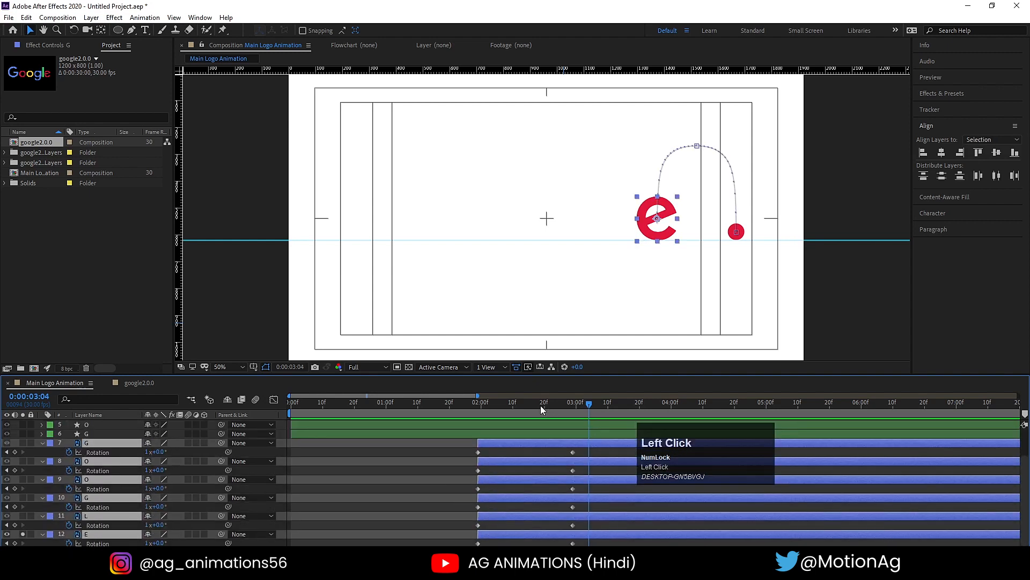
pyautogui.click(22, 444)
pyautogui.scroll(2, 37, 459)
pyautogui.click(23, 424)
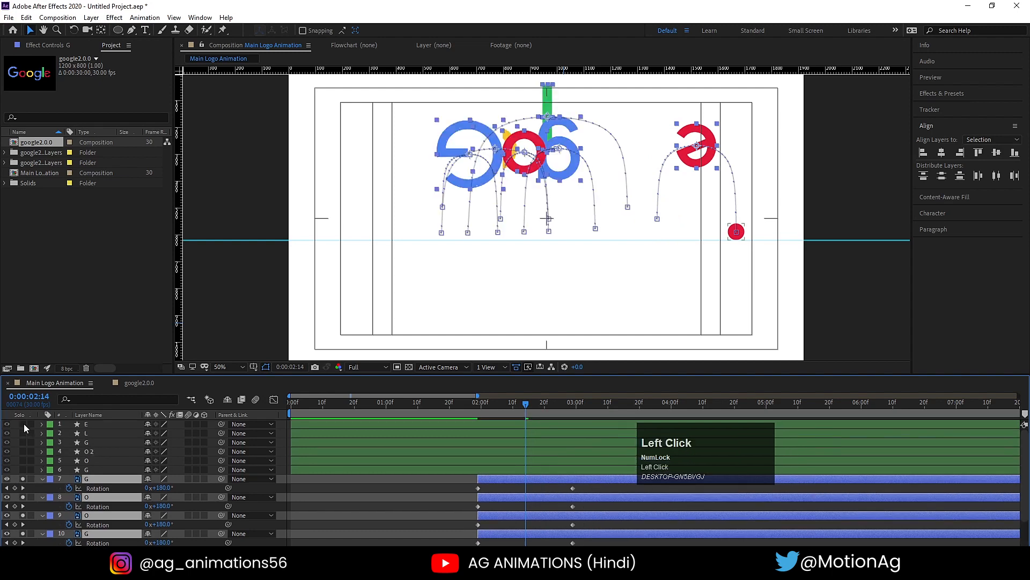
pyautogui.scroll(-2, 526, 462)
pyautogui.click(474, 409)
pyautogui.press('space')
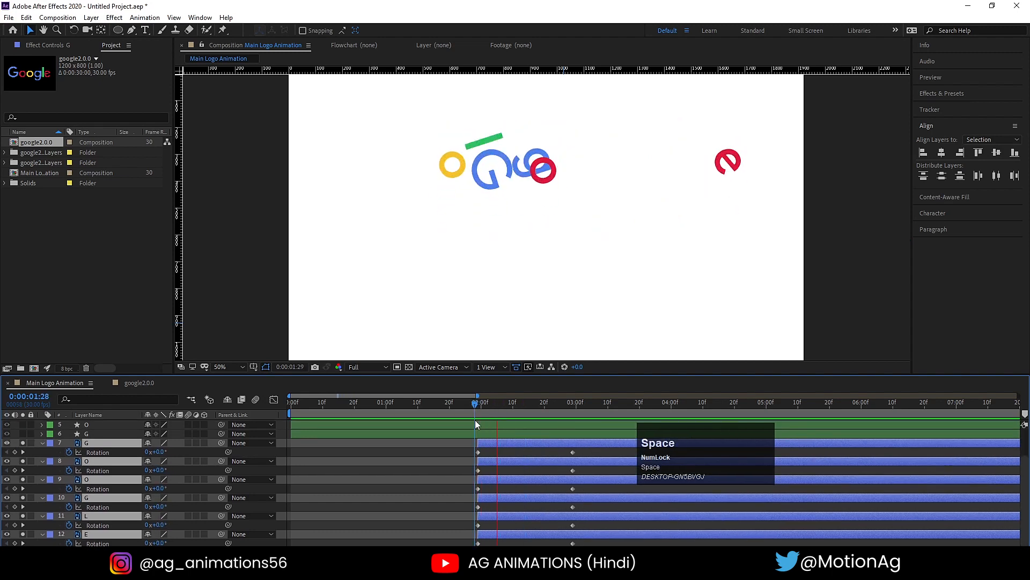
pyautogui.press('space')
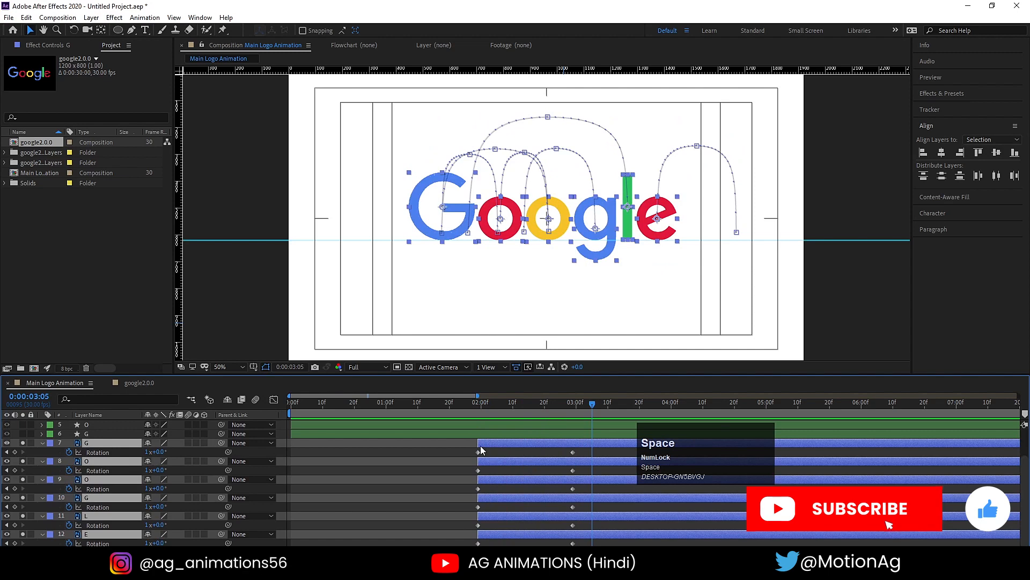
# Apply Easy Ease to all six letters' Rotation keyframes, lengthen their speed graph handles for a sharp central peak, and preview the spin.
pyautogui.moveTo(462, 450); pyautogui.dragTo(601, 545)
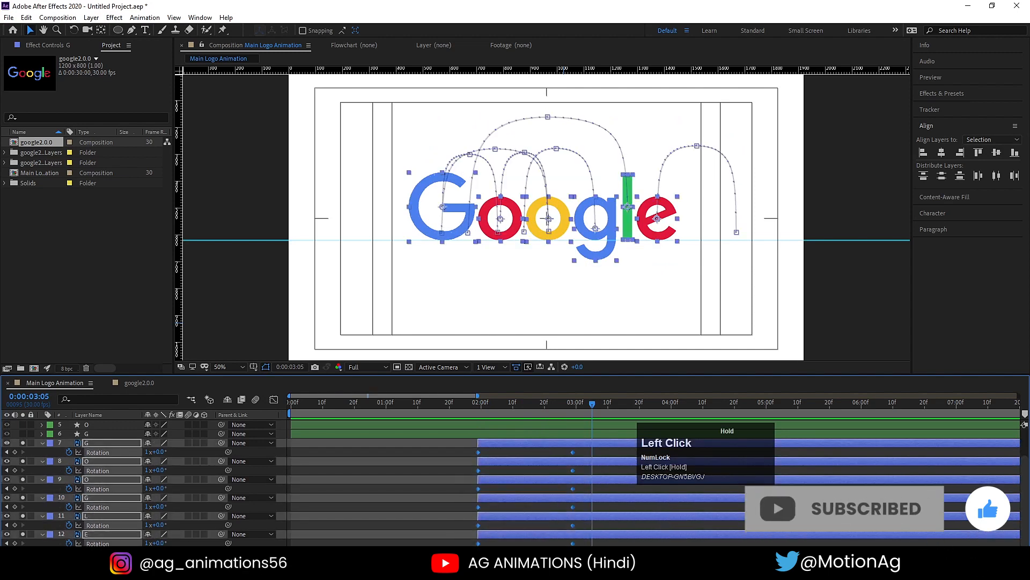
pyautogui.press('F9')
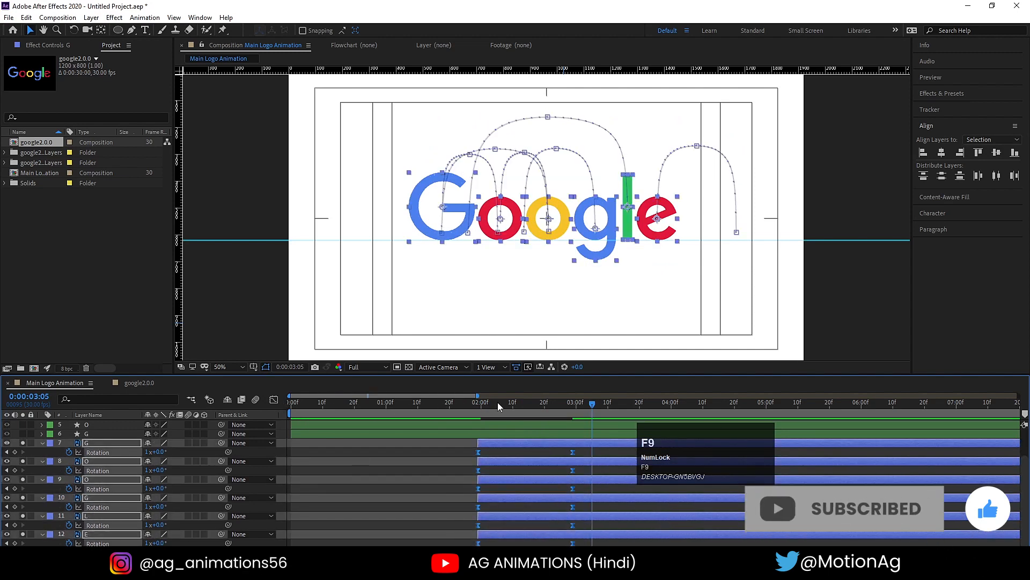
pyautogui.click(512, 402)
pyautogui.click(274, 399)
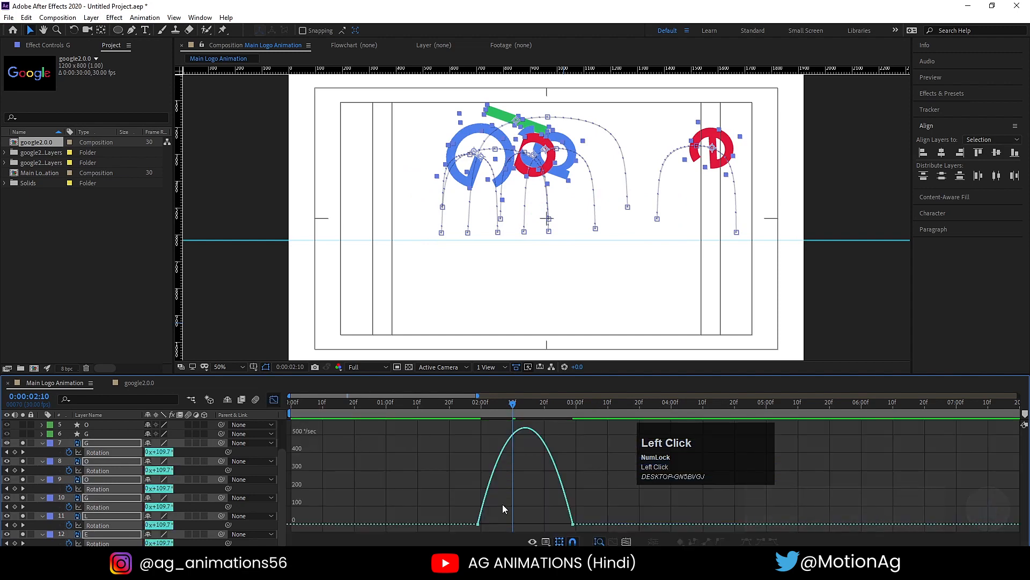
pyautogui.moveTo(431, 480); pyautogui.dragTo(510, 522)
pyautogui.click(471, 404)
pyautogui.press('space')
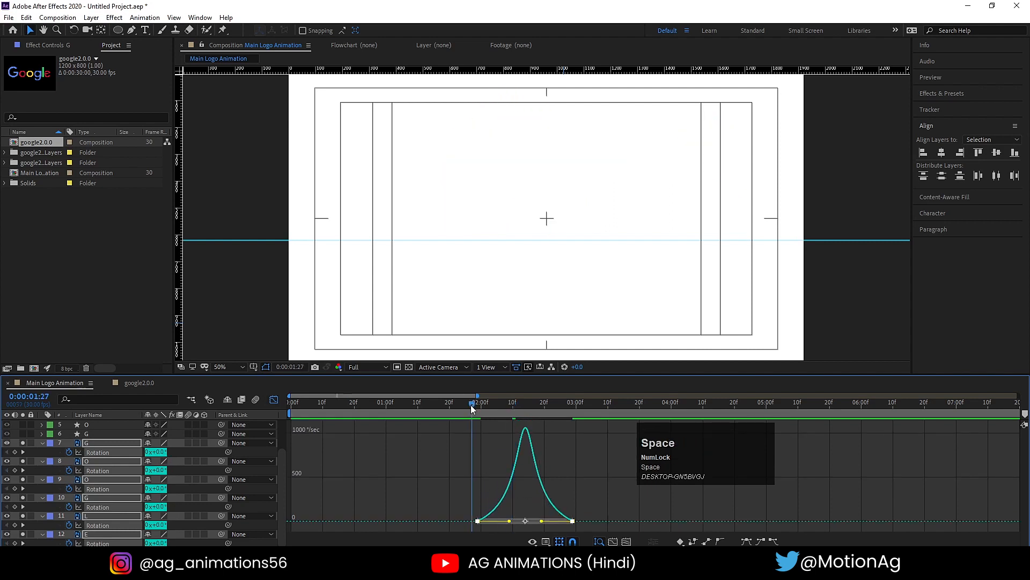
pyautogui.press('space')
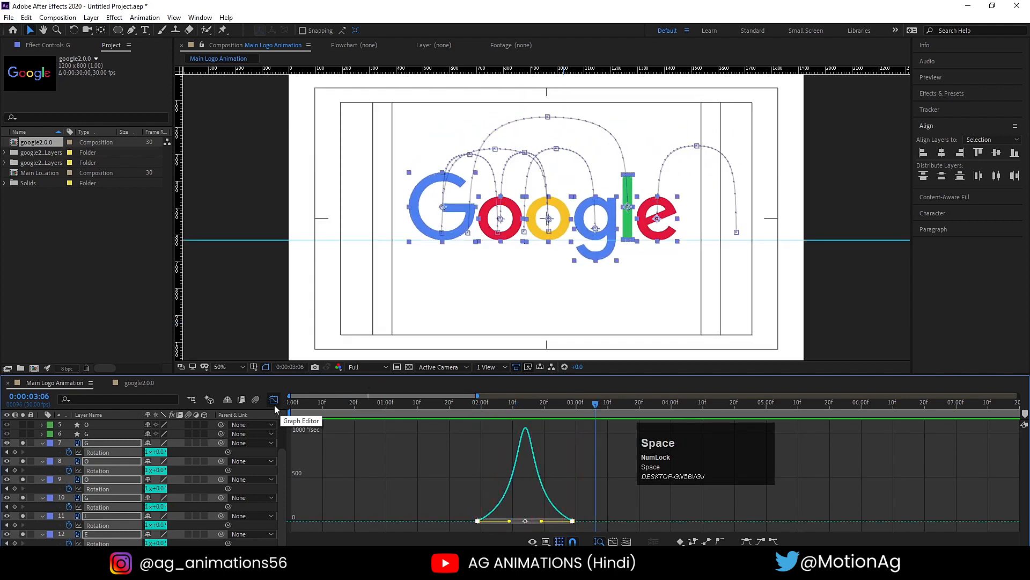
pyautogui.click(275, 402)
# Compress all keyframes of the six letter layers proportionally to end at about 0:00:02:20, starting from 0:00:01:29, and preview.
pyautogui.press('u')
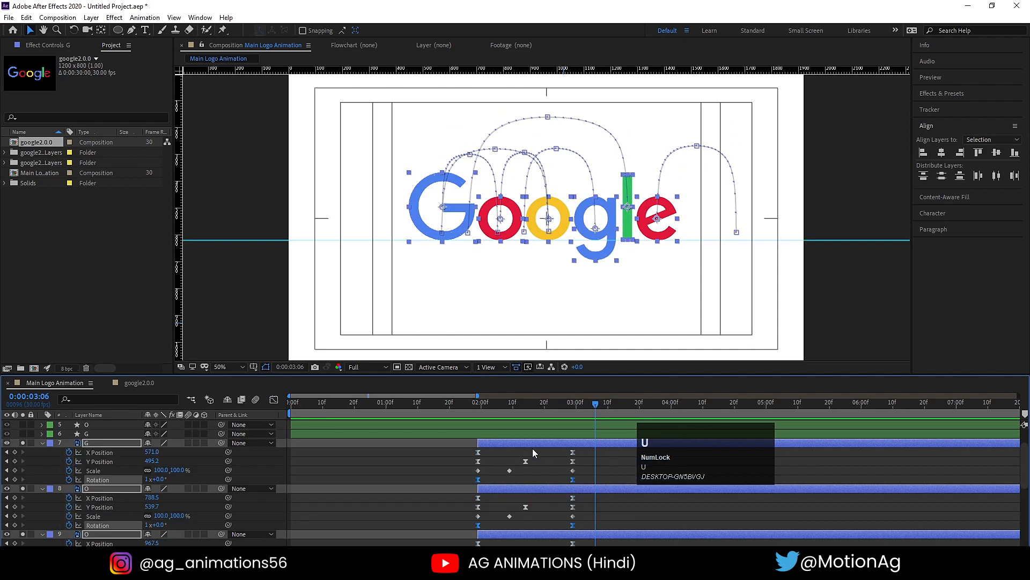
pyautogui.click(478, 442)
pyautogui.moveTo(504, 403); pyautogui.dragTo(478, 403)
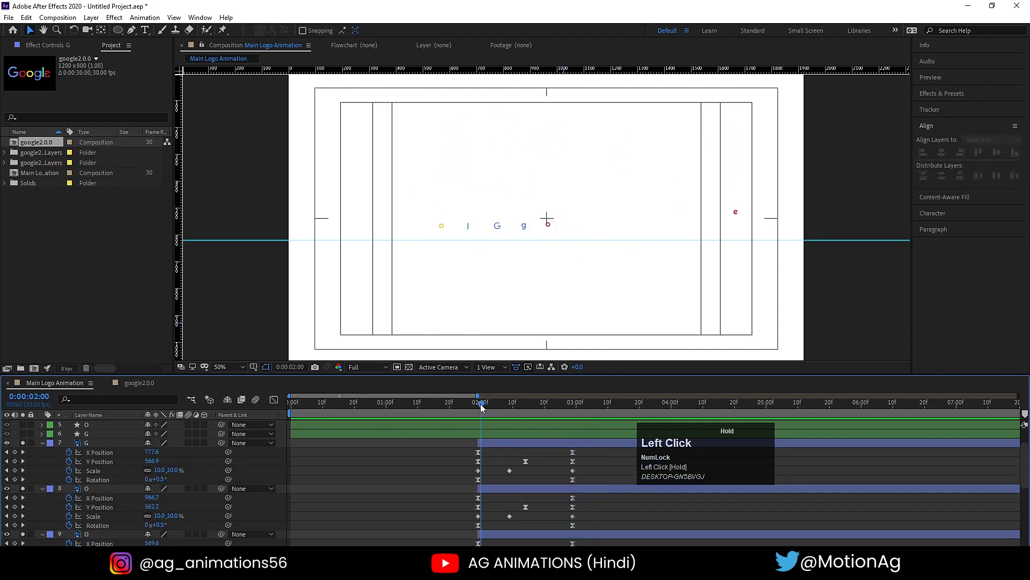
pyautogui.scroll(-5, 551, 506)
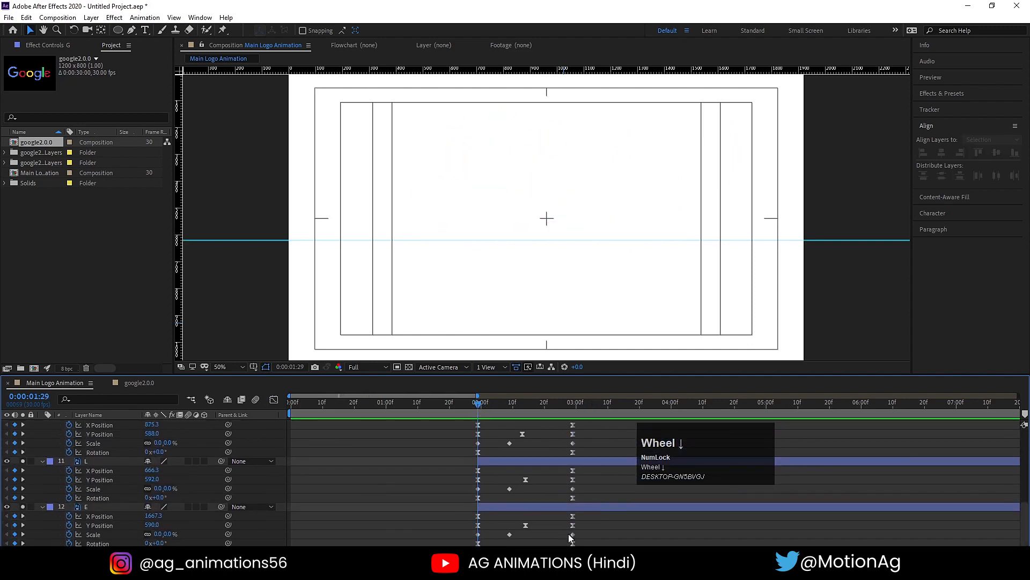
pyautogui.moveTo(586, 541); pyautogui.dragTo(462, 378)
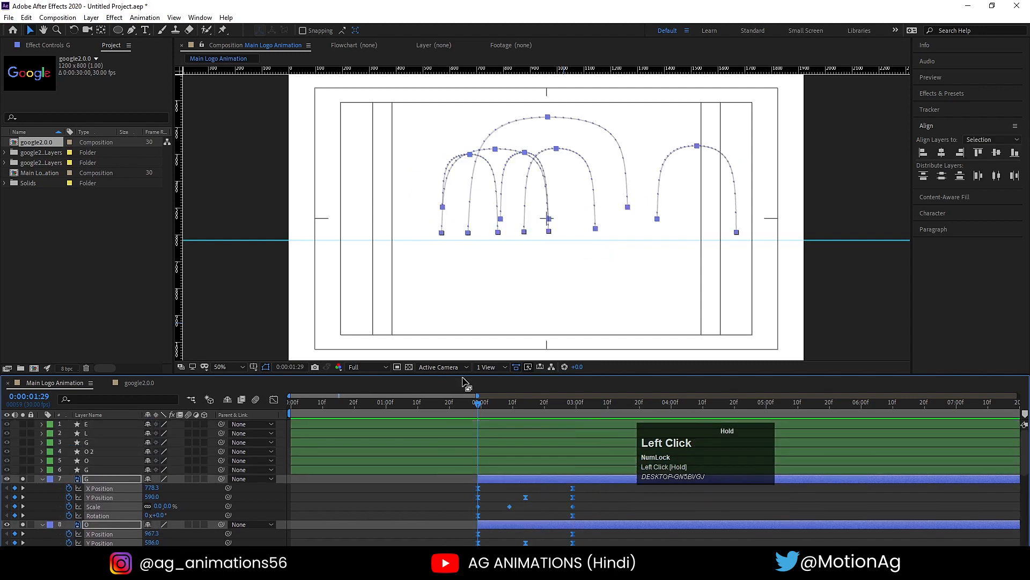
pyautogui.moveTo(572, 488); pyautogui.dragTo(543, 486)
pyautogui.press('space')
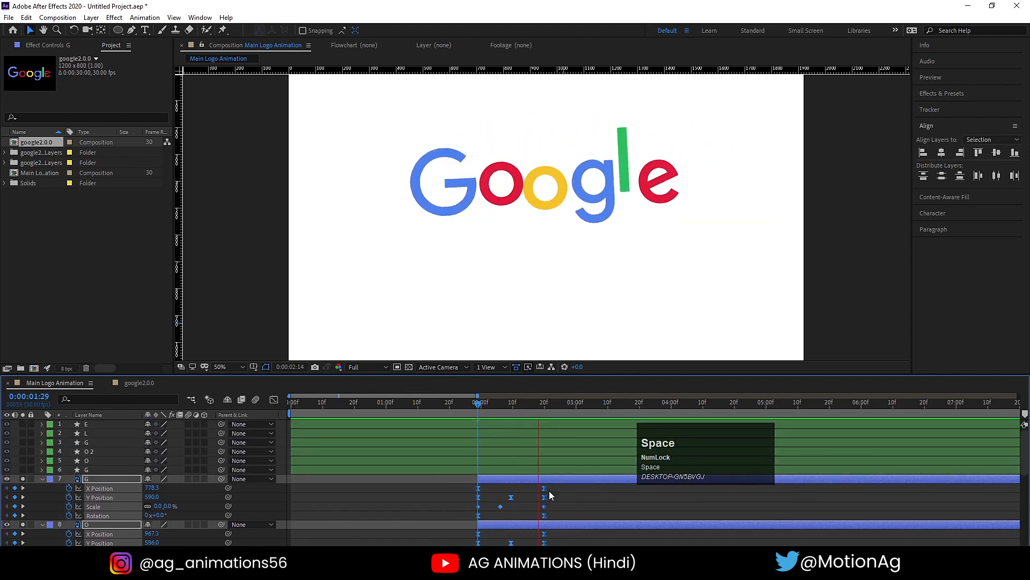
# Collapse all layer properties, unsolo letter layers 7 to 12 and preview the full animation from about 0:00:00:05.
pyautogui.click(383, 497)
pyautogui.press('u')
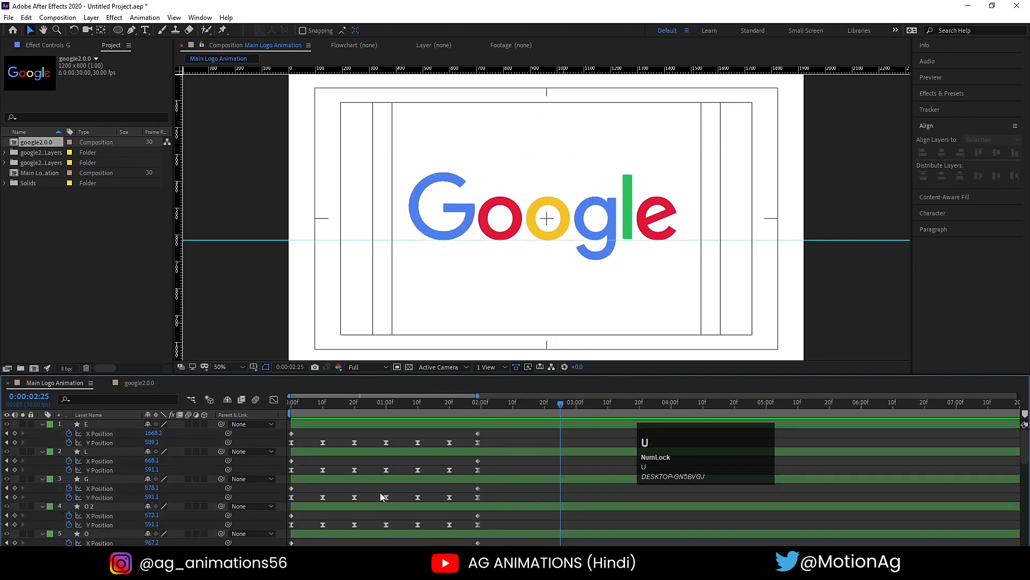
pyautogui.press('u')
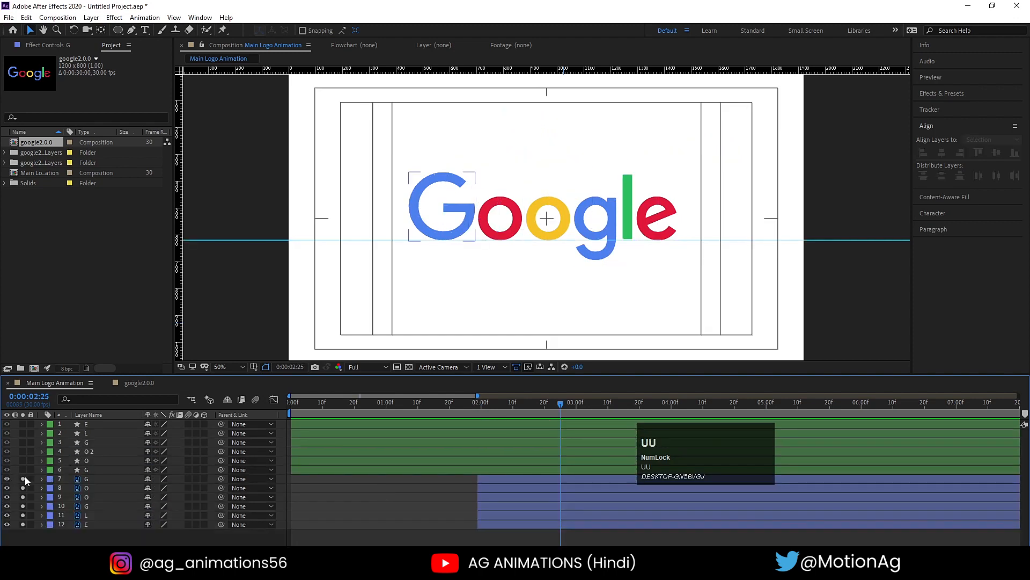
pyautogui.moveTo(23, 478); pyautogui.dragTo(34, 541)
pyautogui.click(309, 408)
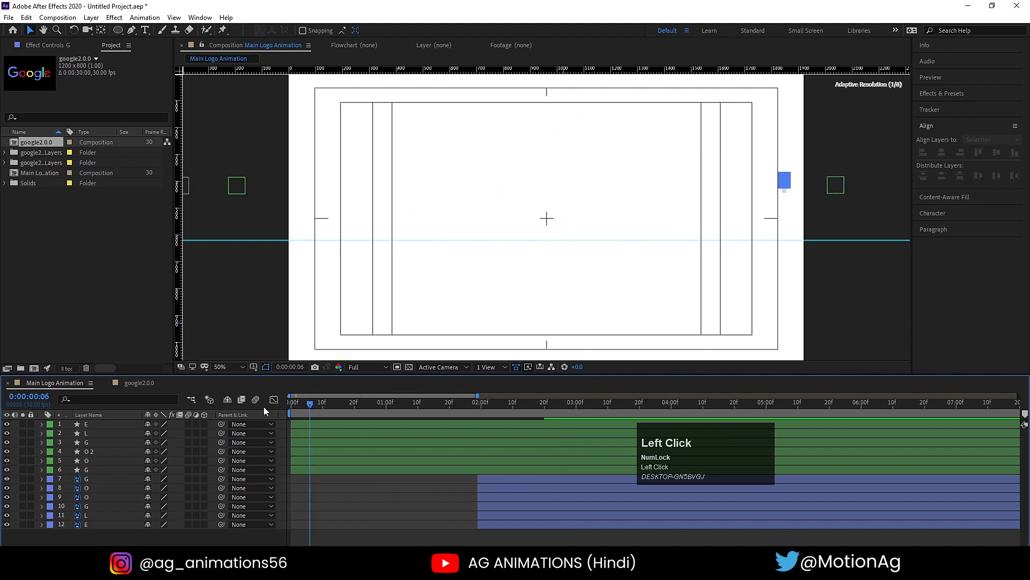
pyautogui.press('space')
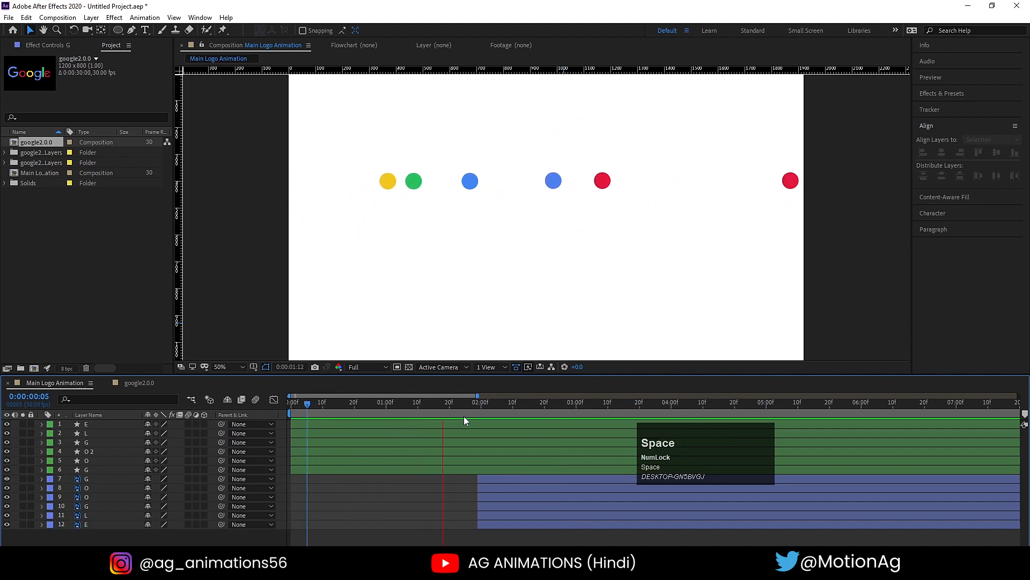
# Add Scale keyframes to ball shape layers 1 to 6 at 0:00:01:29.
pyautogui.moveTo(472, 403); pyautogui.dragTo(479, 405)
pyautogui.click(480, 472)
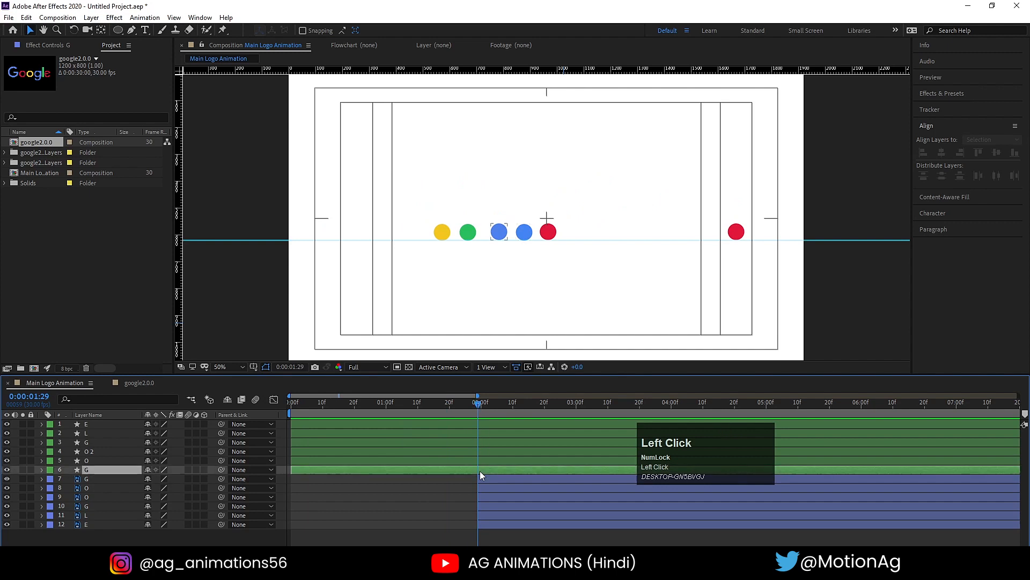
pyautogui.keyDown('shift'); pyautogui.click(473, 424); pyautogui.keyUp('shift')
pyautogui.press('s')
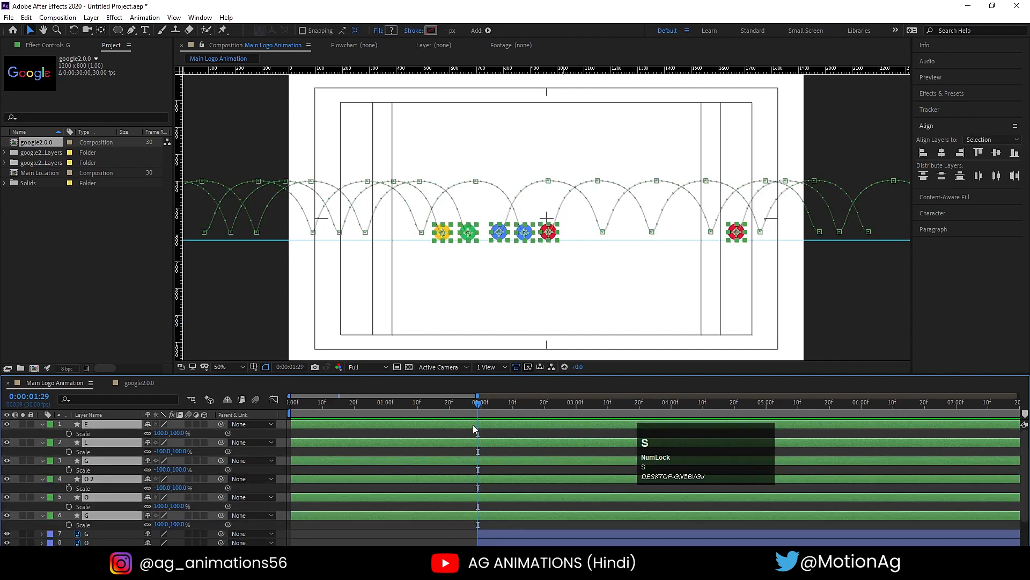
pyautogui.click(69, 433)
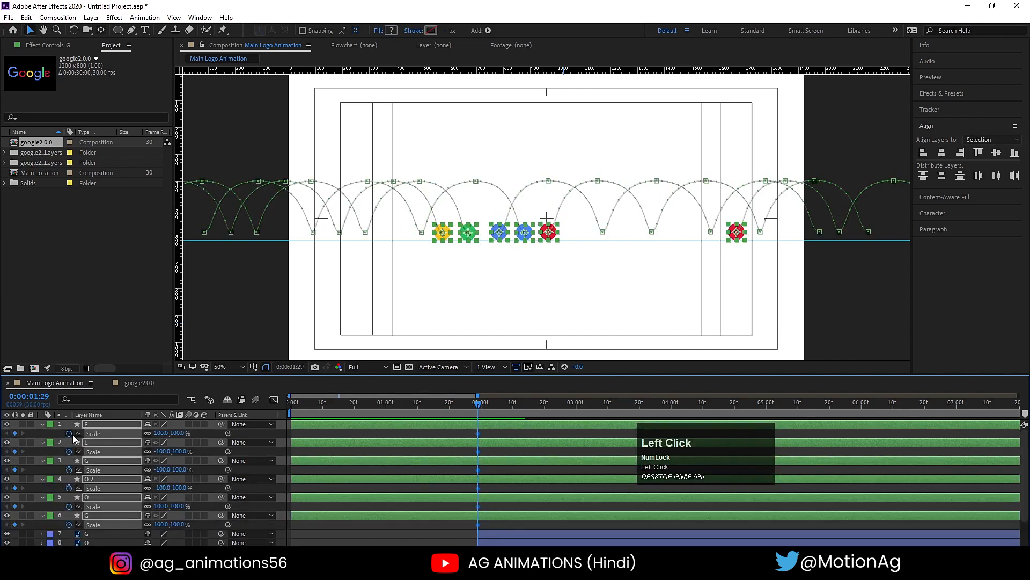
# Add Scale keyframes to the six balls at 0:00:01:27, set their scale to 0% at 0:00:01:29, and preview the transition.
pyautogui.press('=')
pyautogui.press('=')
pyautogui.moveTo(494, 403); pyautogui.dragTo(445, 401)
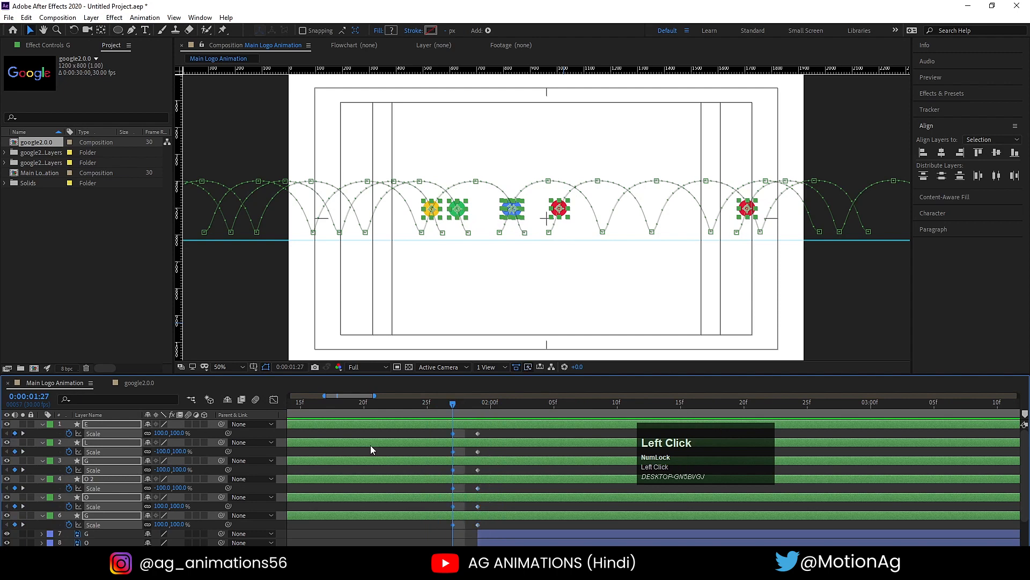
pyautogui.press('k')
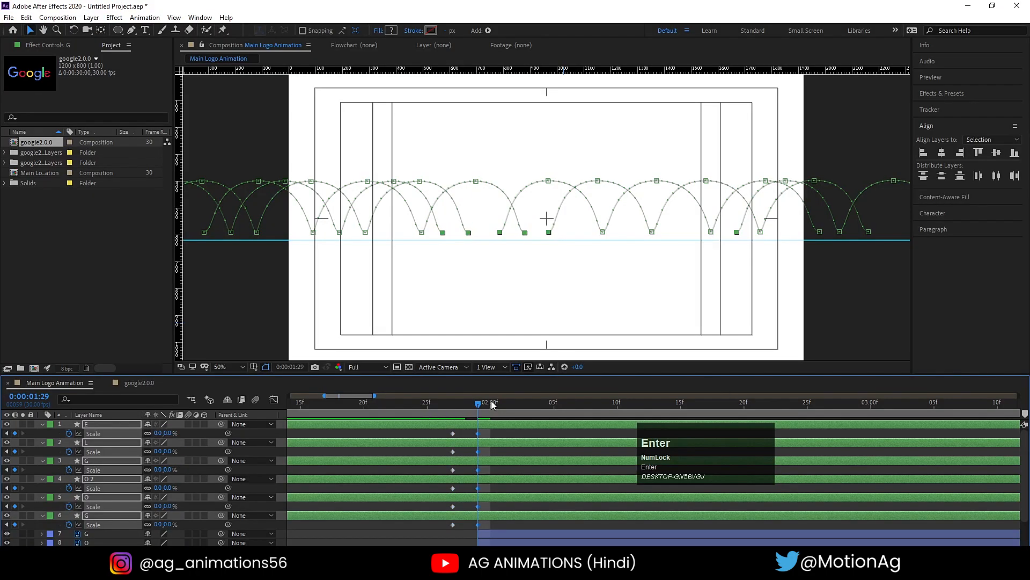
pyautogui.press('space')
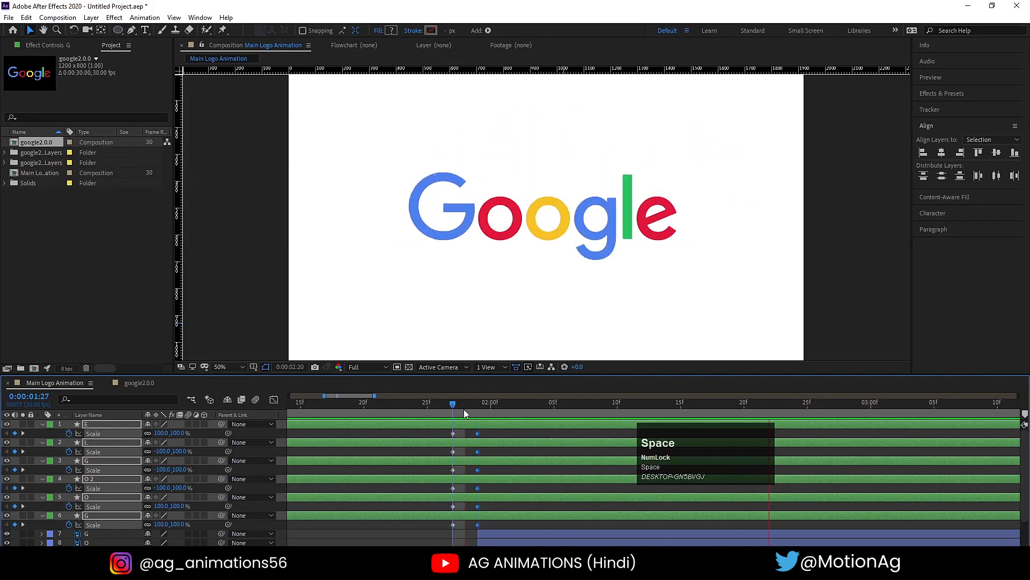
pyautogui.click(427, 404)
pyautogui.press('space')
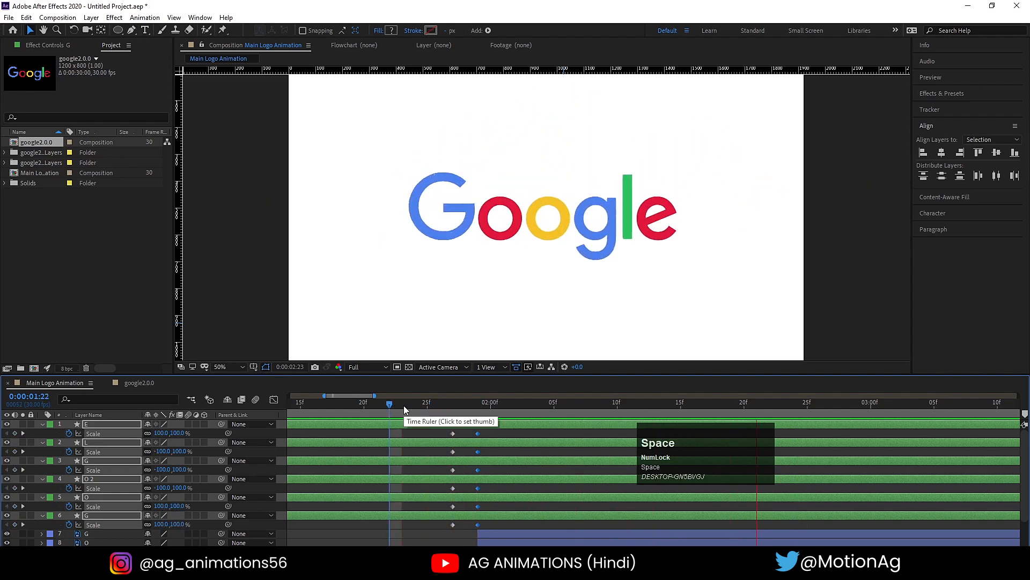
# Trim the out points of ball layers 1 to 6 to 0:00:01:29 and preview the animation from the beginning.
pyautogui.press('-')
pyautogui.press('-')
pyautogui.press('-')
pyautogui.press('-')
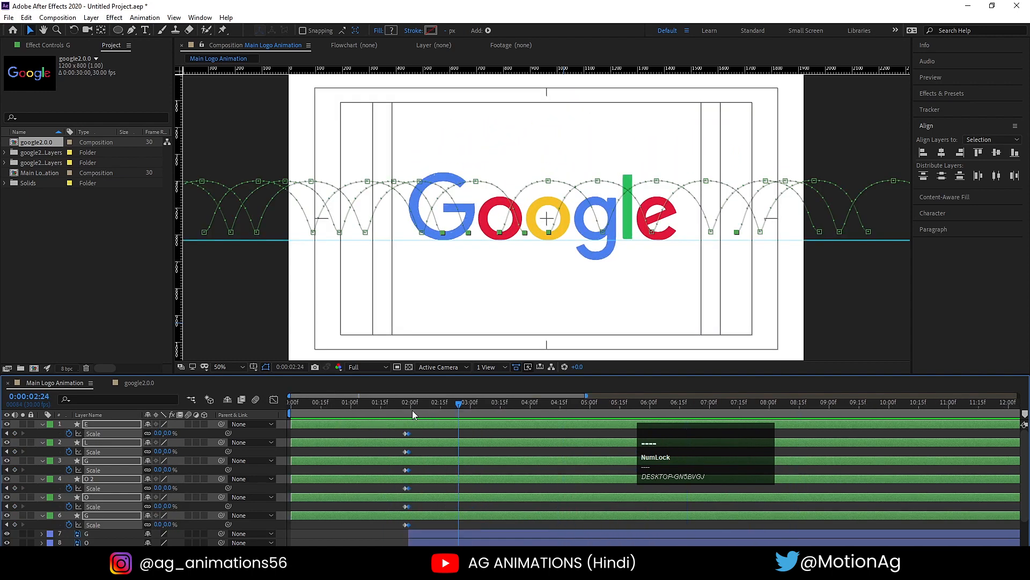
pyautogui.moveTo(412, 413); pyautogui.dragTo(408, 414)
pyautogui.hotkey('alt', ']')
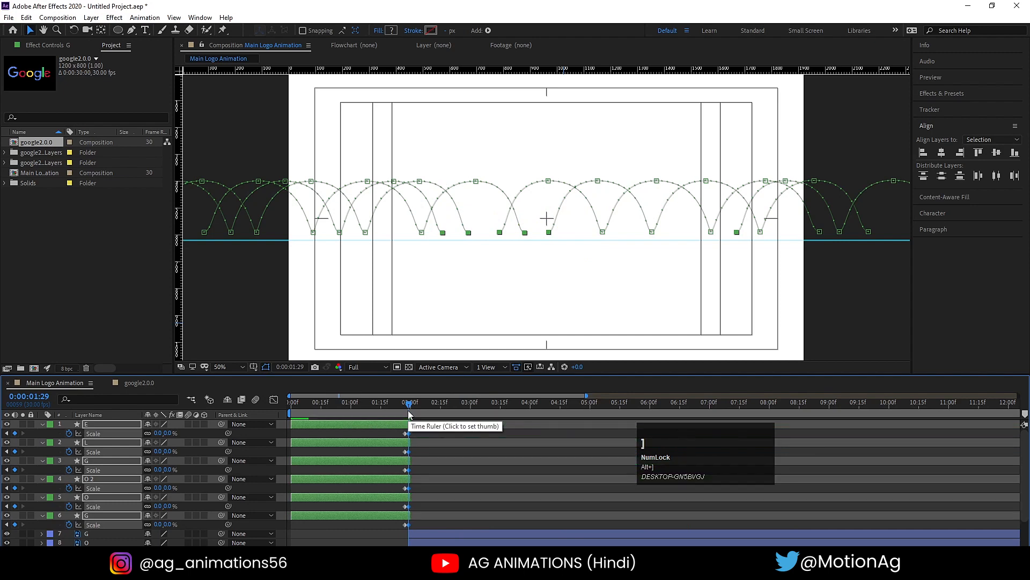
pyautogui.click(290, 413)
pyautogui.press('space')
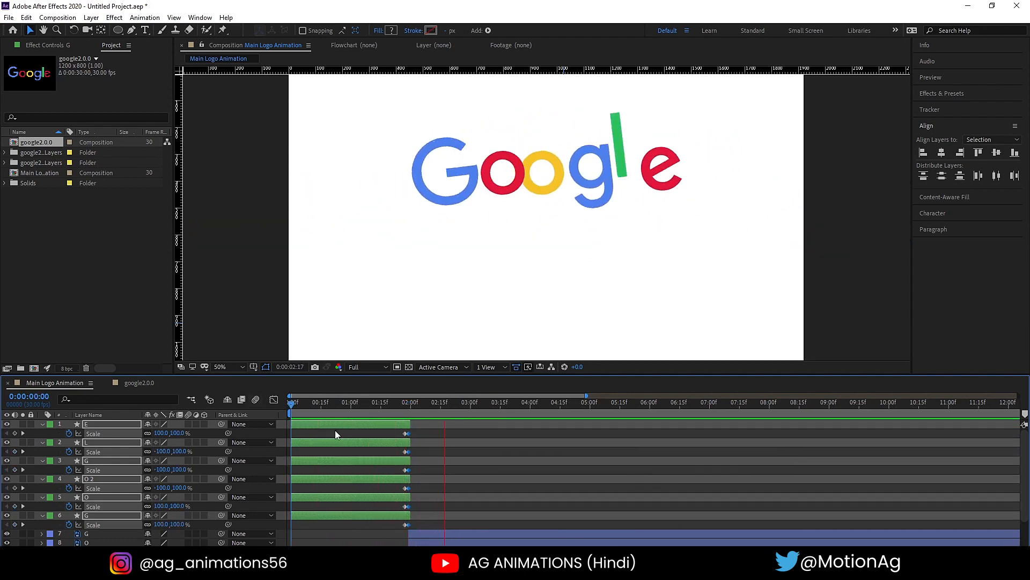
# Return to 0:00:00:00, deselect the ball layers and collapse all their displayed properties.
pyautogui.press('space')
pyautogui.moveTo(334, 406); pyautogui.dragTo(279, 413)
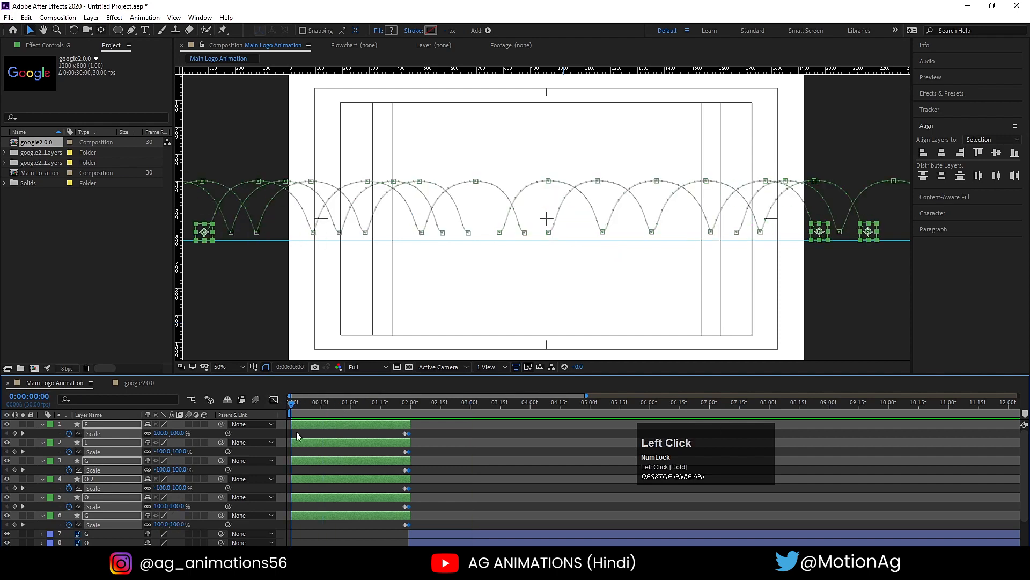
pyautogui.click(296, 432)
pyautogui.press('u')
pyautogui.press('u')
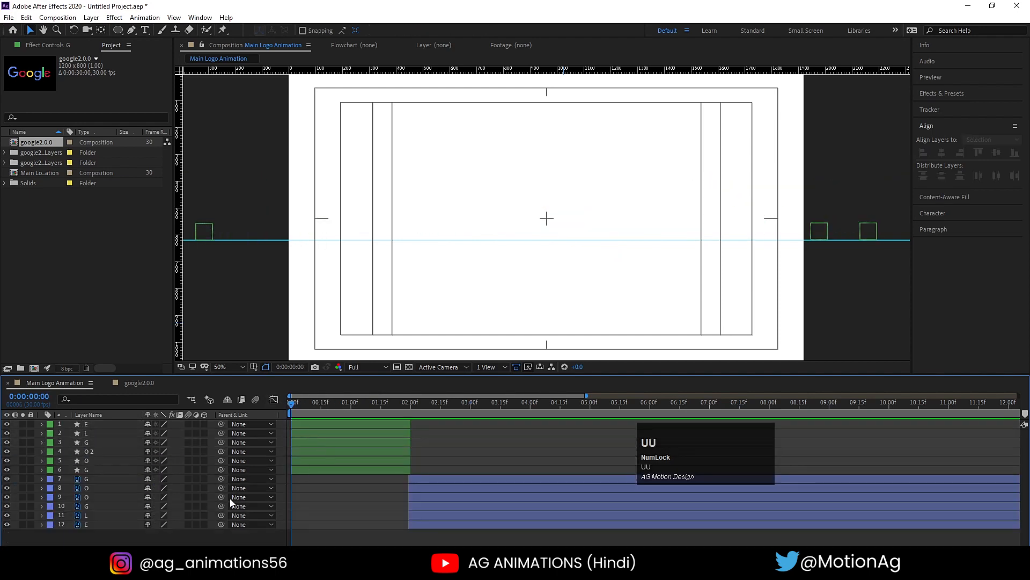
# Pre-compose the capital G ball and letter layers (6 and 7) into a composition named g.
pyautogui.keyDown('shift'); pyautogui.click(95, 478); pyautogui.keyUp('shift')
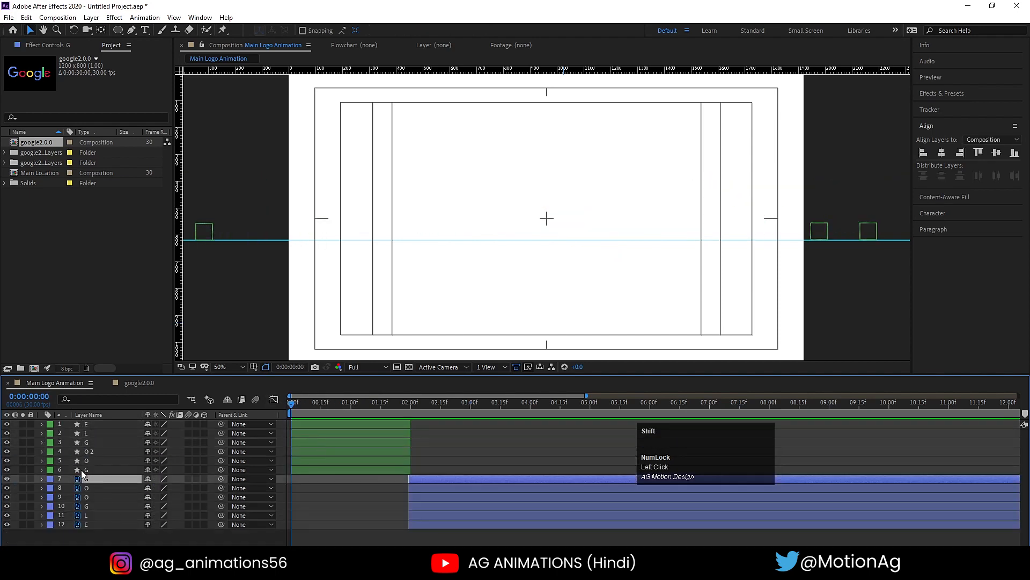
pyautogui.keyDown('shift'); pyautogui.click(82, 469); pyautogui.keyUp('shift')
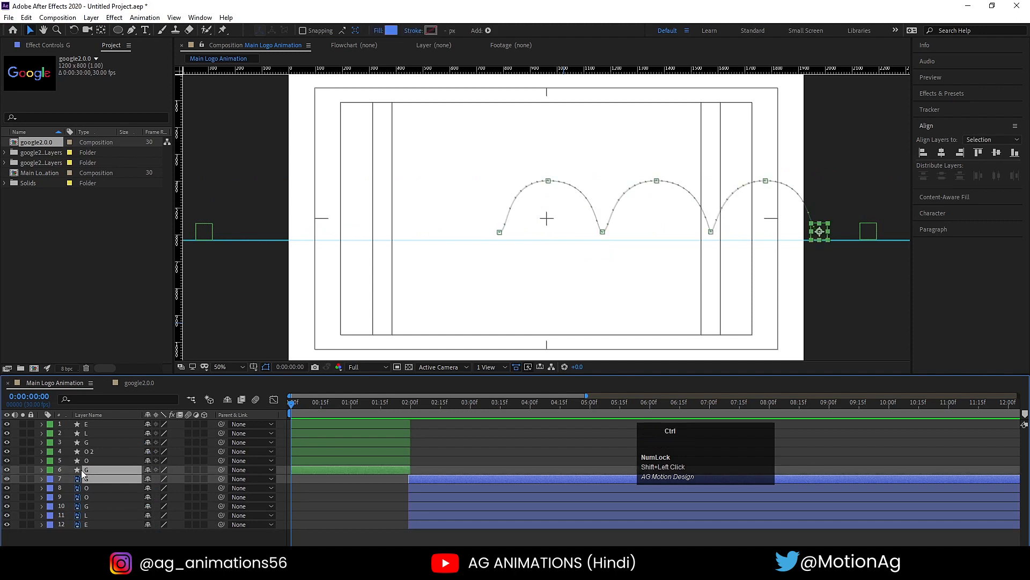
pyautogui.hotkey('ctrl', 'shift', 'c')
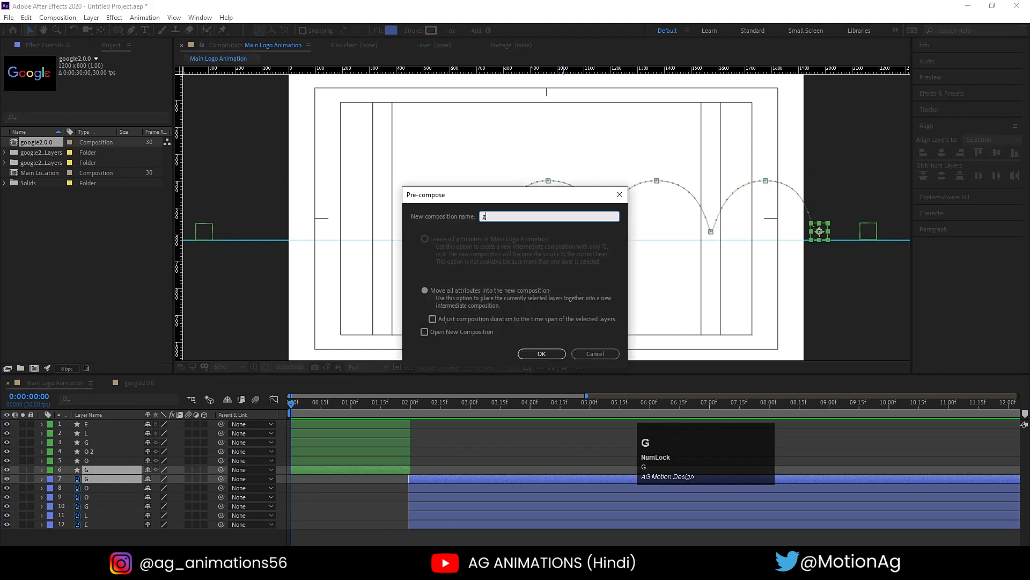
pyautogui.press('Return')
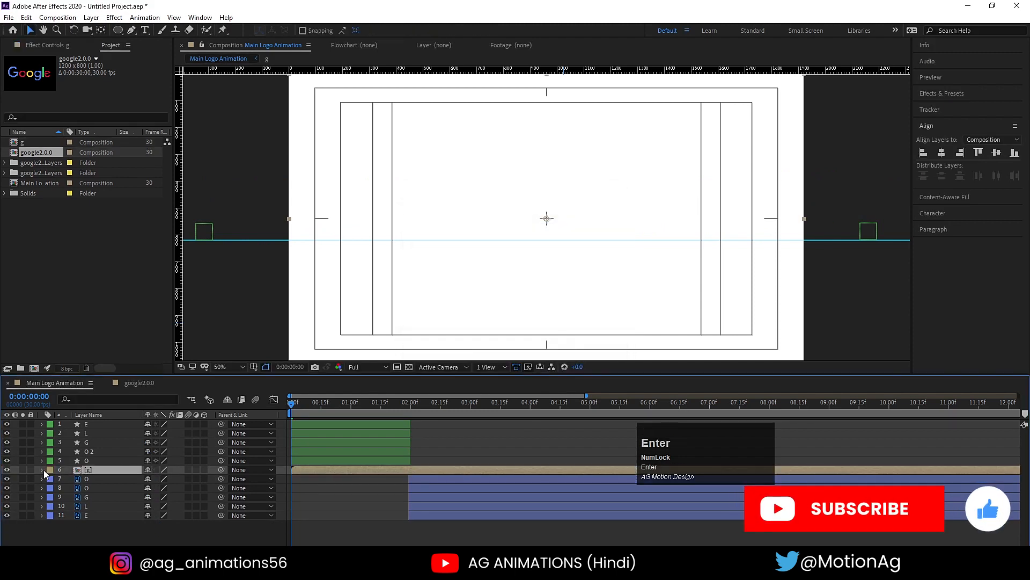
# Pre-compose each remaining ball and letter pair into its own composition, named o, o, g, l and e.
pyautogui.click(102, 478)
pyautogui.keyDown('ctrl'); pyautogui.click(87, 460); pyautogui.keyUp('ctrl')
pyautogui.hotkey('ctrl', 'shift', 'c')
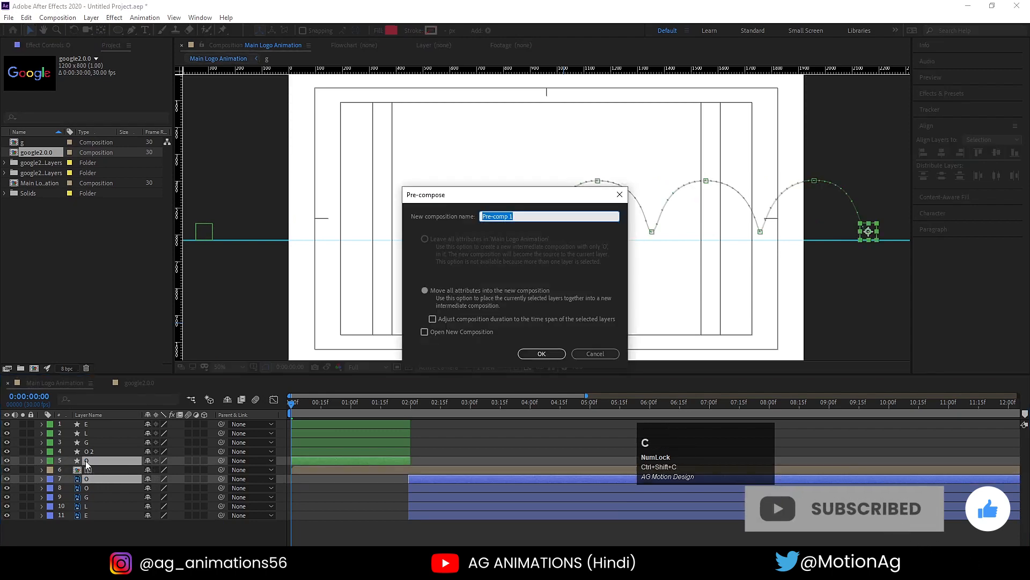
pyautogui.press('Return')
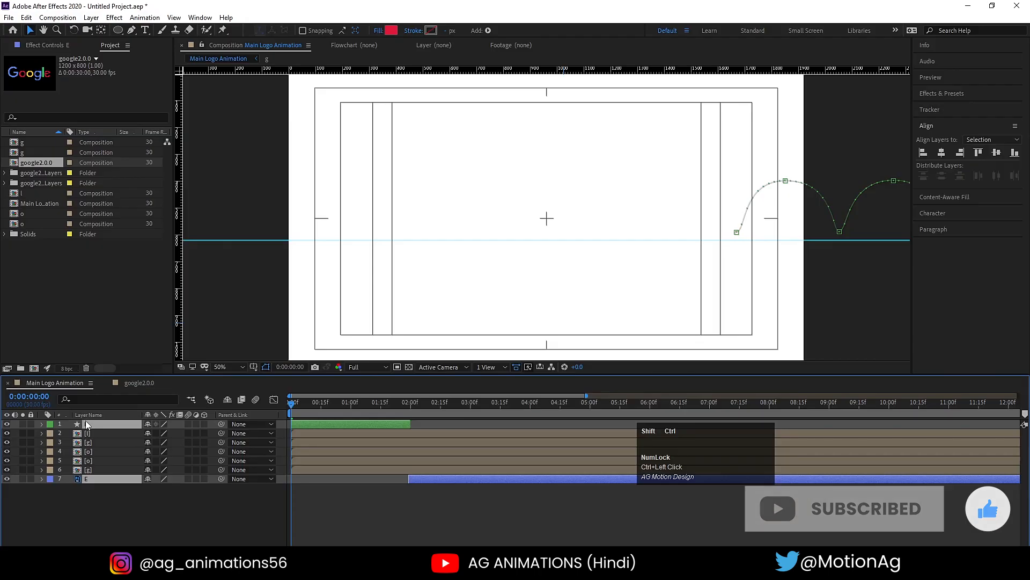
pyautogui.hotkey('ctrl', 'shift', 'c')
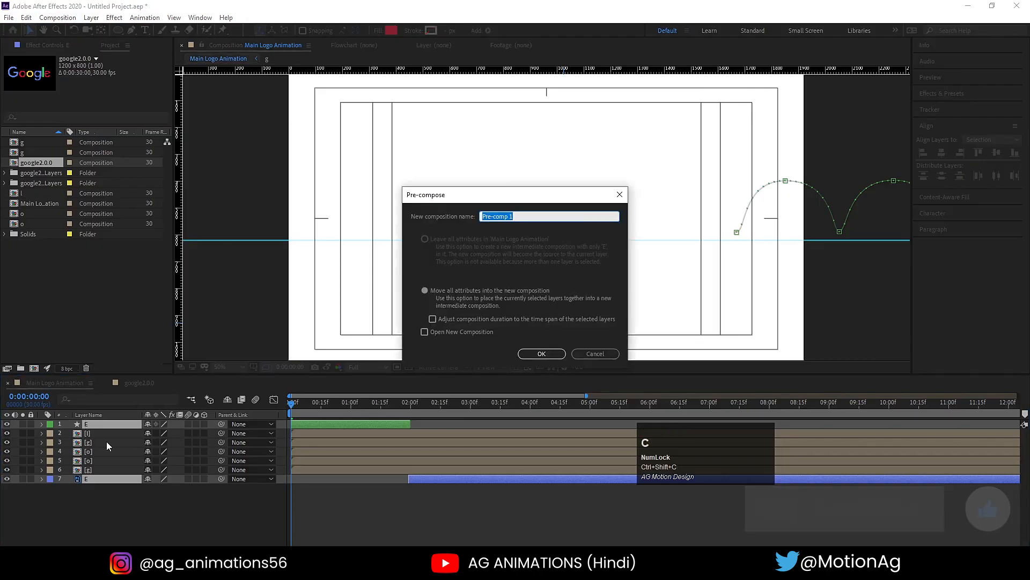
pyautogui.write('e')
pyautogui.press('Return')
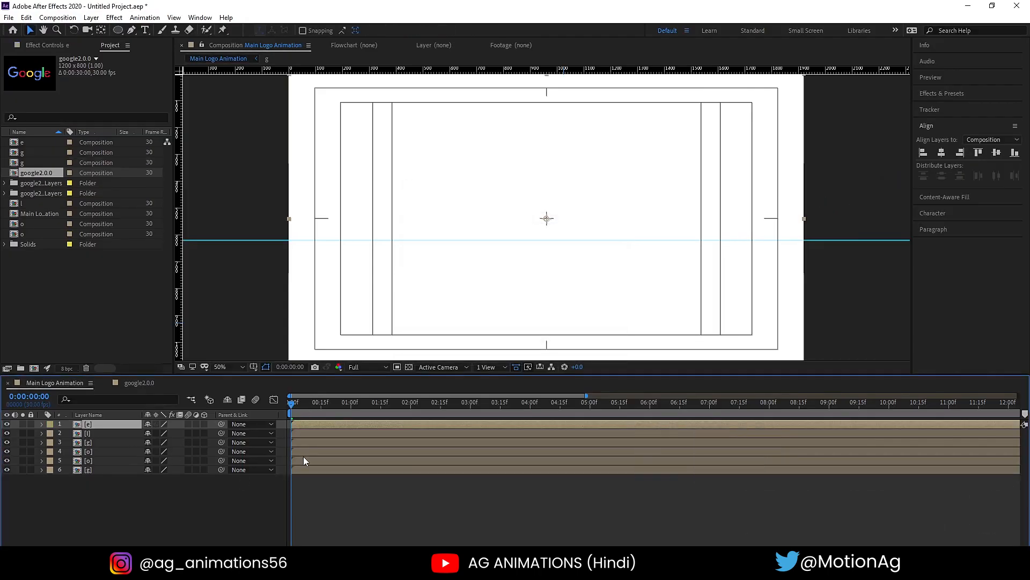
# Stagger the start times of precomp layers 1 to 5 within about the first second and preview the animation.
pyautogui.moveTo(297, 460); pyautogui.dragTo(342, 422)
pyautogui.press('space')
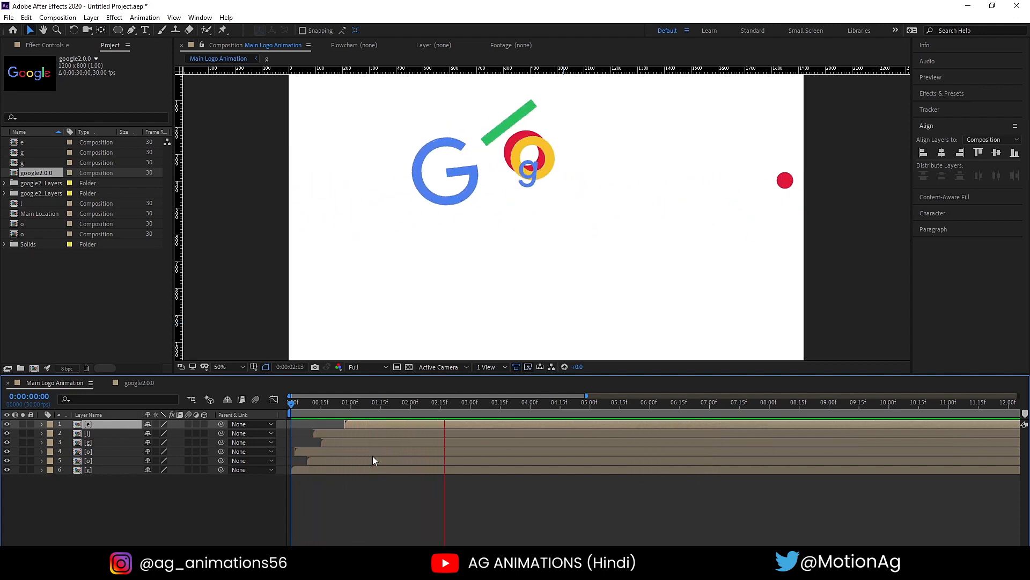
pyautogui.press('space')
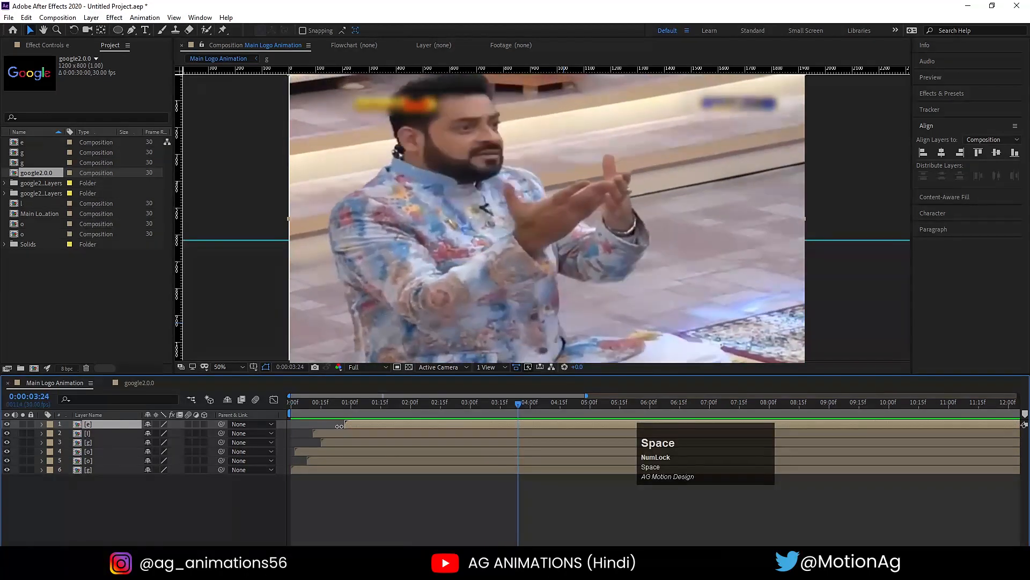
# Shift the e layer's start to about 0:00:00:05 and the l layer's to about 0:00:00:26, and preview from the beginning.
pyautogui.click(343, 438)
pyautogui.moveTo(342, 438)
pyautogui.mouseDown()
pyautogui.moveTo(360, 440)
pyautogui.moveTo(362, 422)
pyautogui.moveTo(316, 424)
pyautogui.moveTo(373, 433)
pyautogui.moveTo(339, 443)
pyautogui.mouseUp()
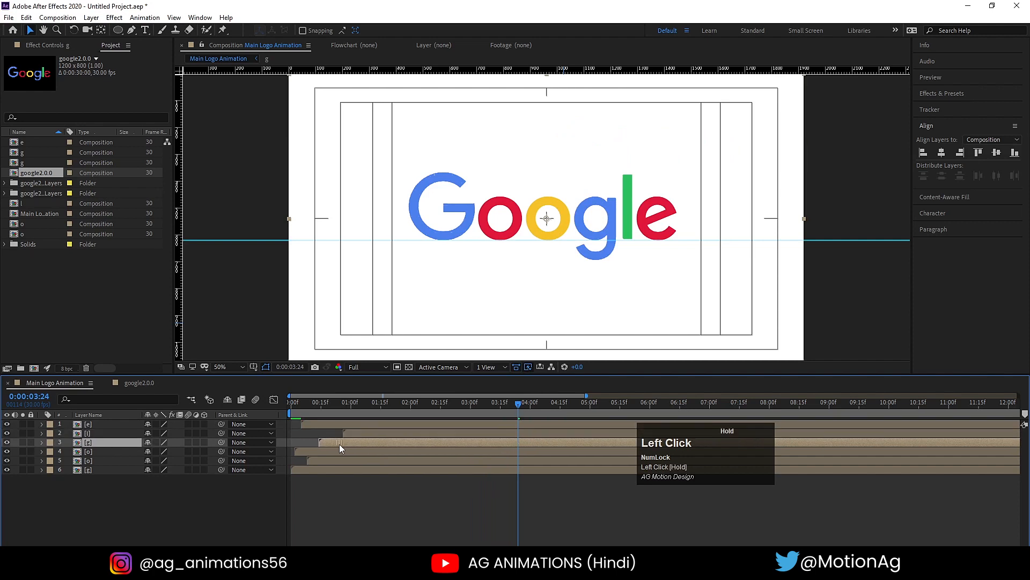
pyautogui.press('space')
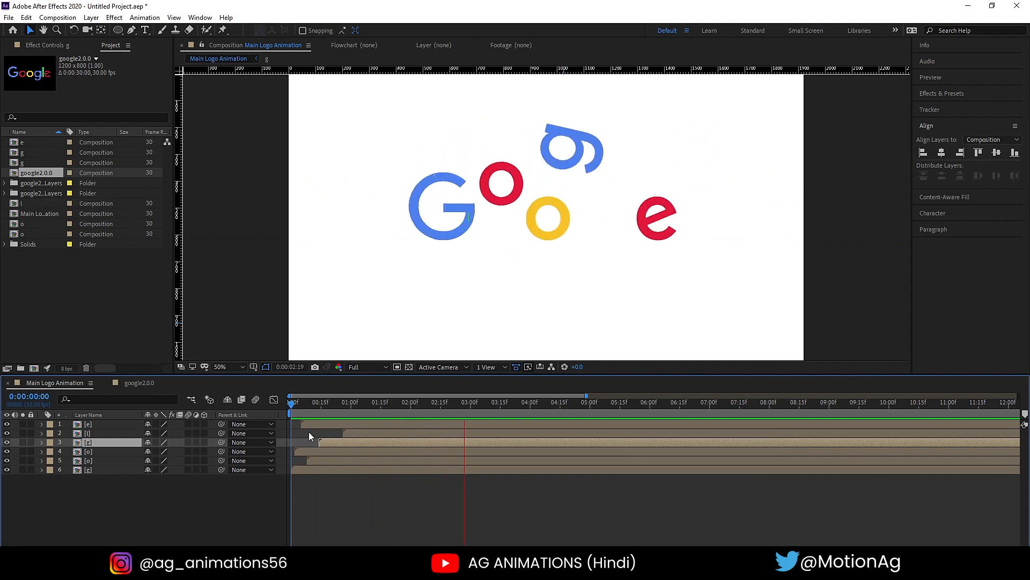
pyautogui.press('space')
pyautogui.click(273, 412)
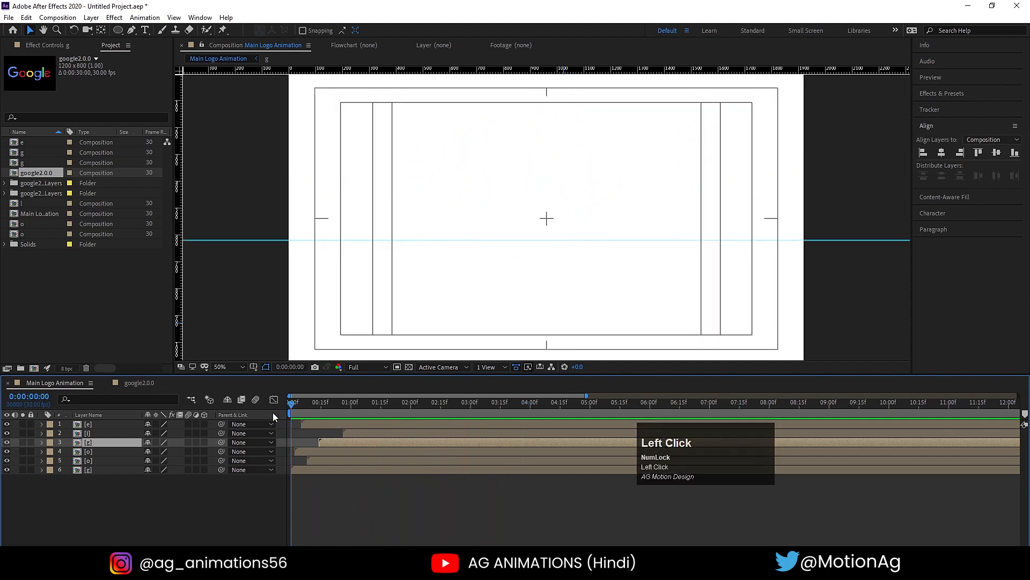
pyautogui.press('space')
pyautogui.press('space')
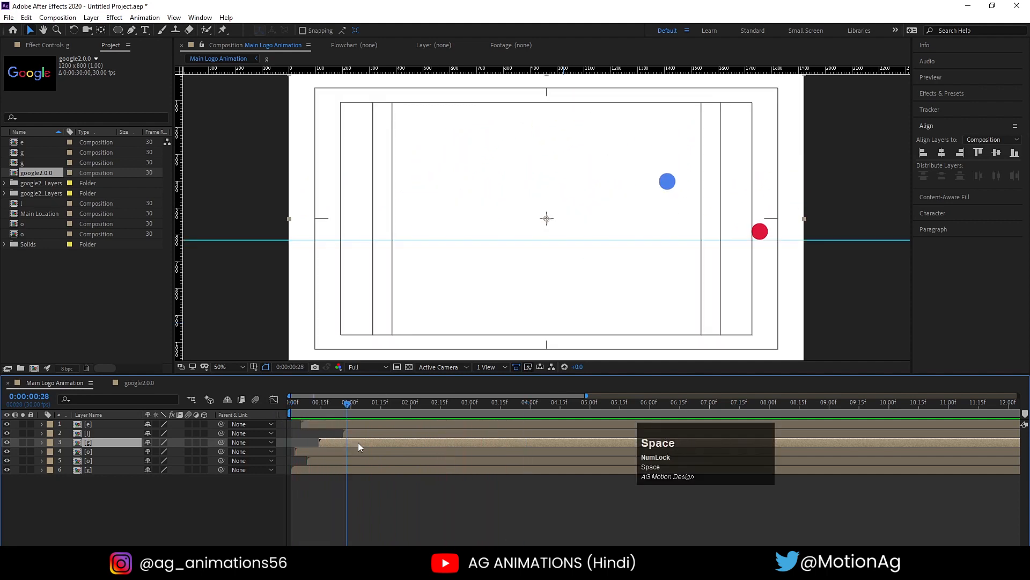
# Shift the l layer's start to about 0:00:00:01 and the capital G layer's to about 0:00:00:20, and preview the timing.
pyautogui.moveTo(356, 434); pyautogui.dragTo(304, 432)
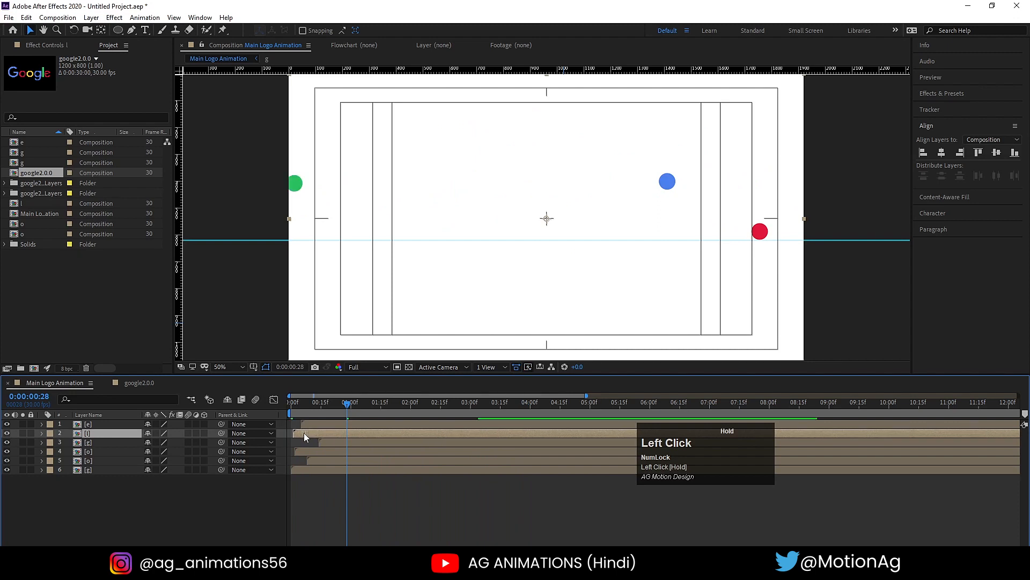
pyautogui.click(306, 476)
pyautogui.moveTo(311, 470); pyautogui.dragTo(350, 471)
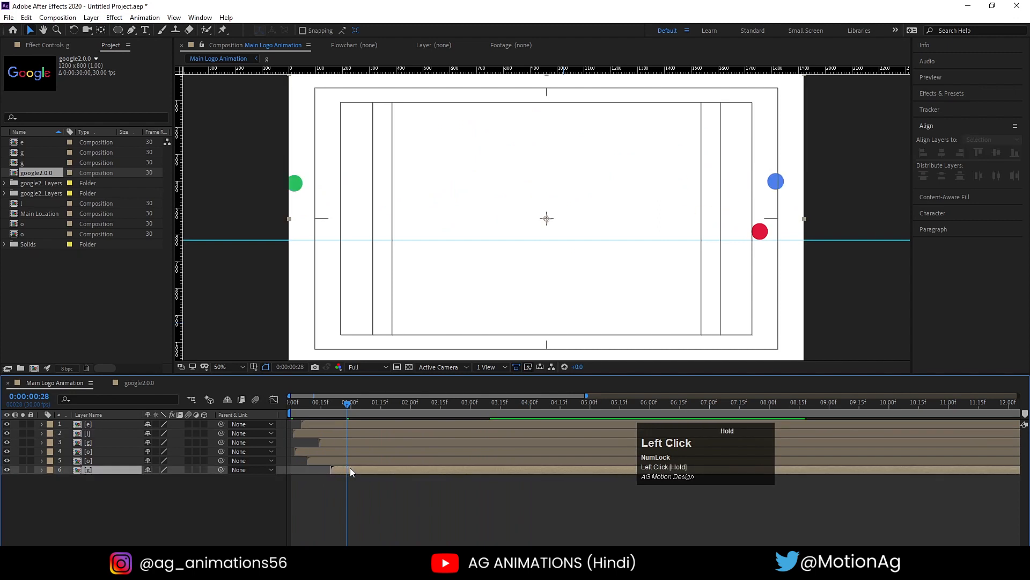
pyautogui.press('space')
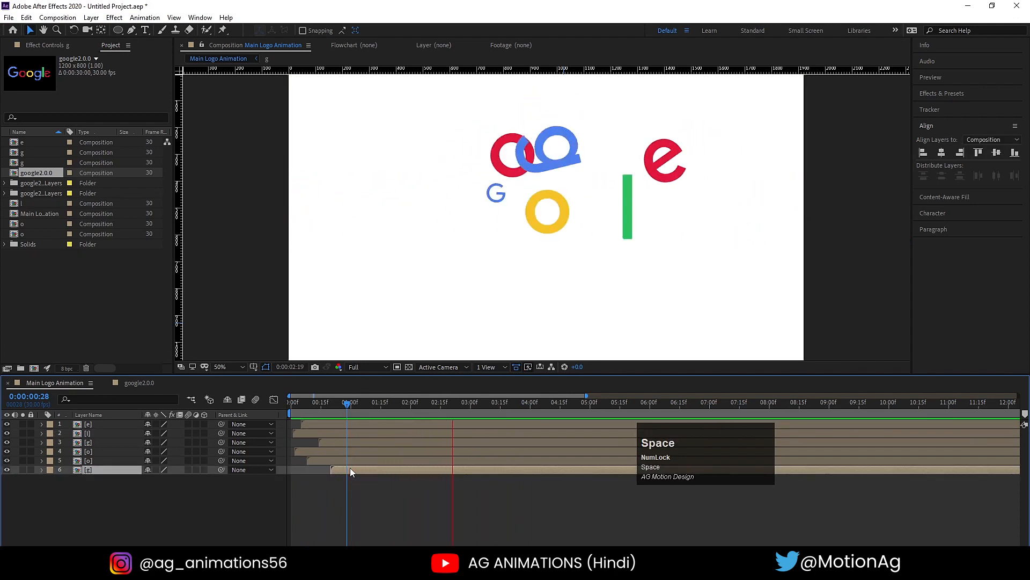
pyautogui.press('space')
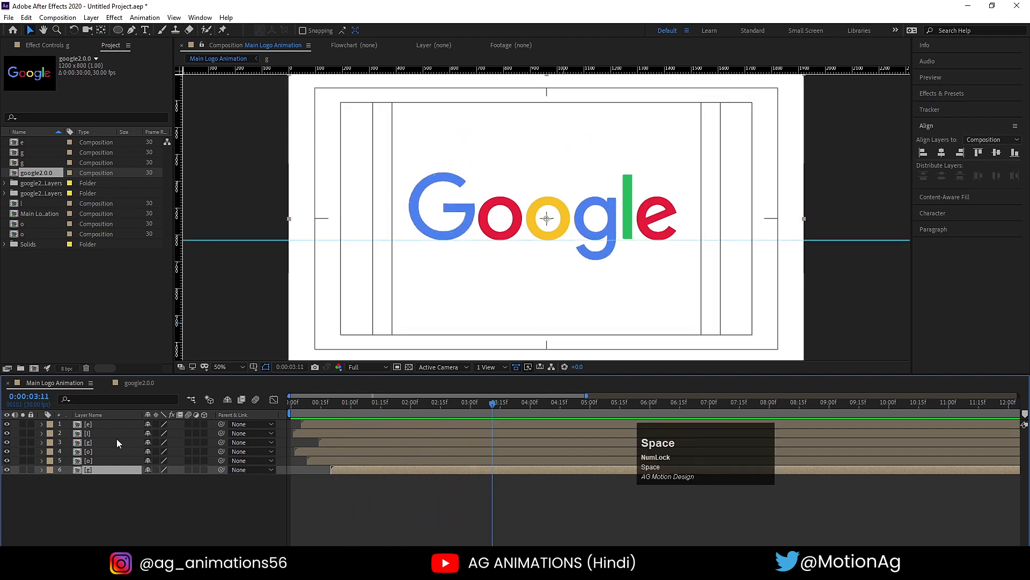
# Enable motion blur for all six letter precomps in the Main Logo Animation composition.
pyautogui.hotkey('ctrl', 'a')
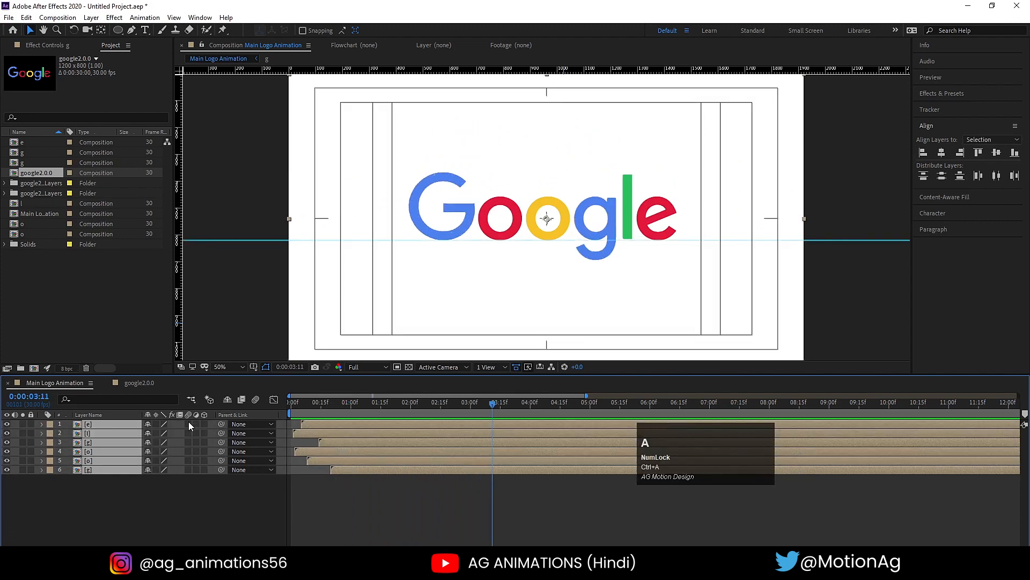
pyautogui.click(188, 422)
pyautogui.click(150, 476)
# Enable motion blur on both layers inside the capital G precomp and the red o precomp, returning to Main Logo Animation.
pyautogui.click(108, 472)
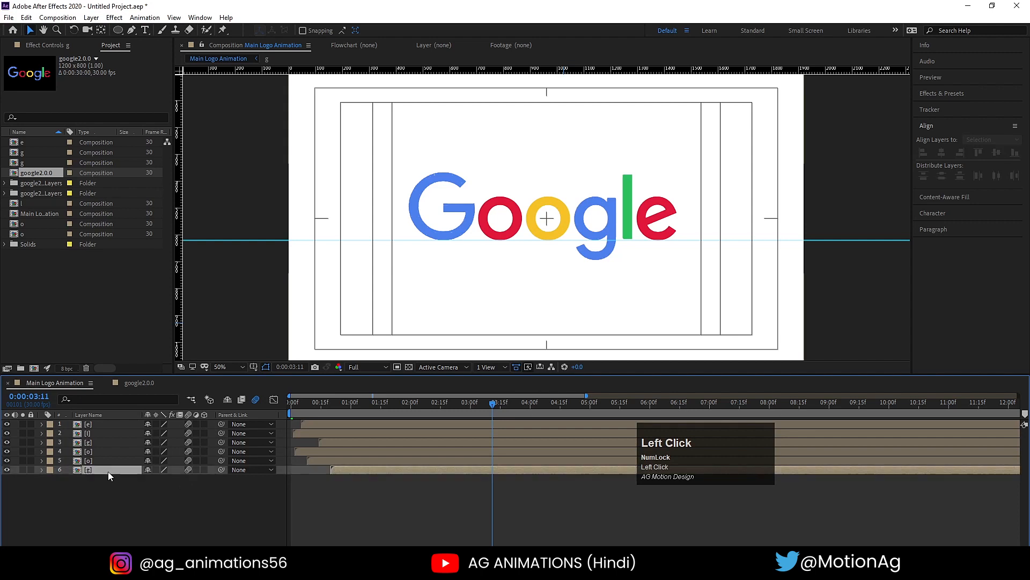
pyautogui.doubleClick(108, 471)
pyautogui.click(187, 423)
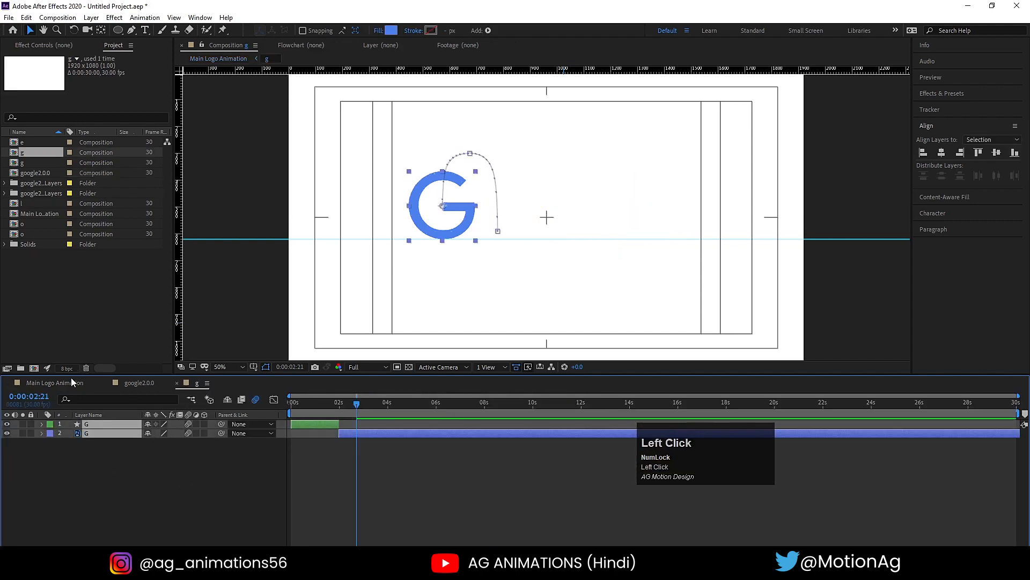
pyautogui.click(65, 382)
pyautogui.doubleClick(102, 460)
pyautogui.click(191, 424)
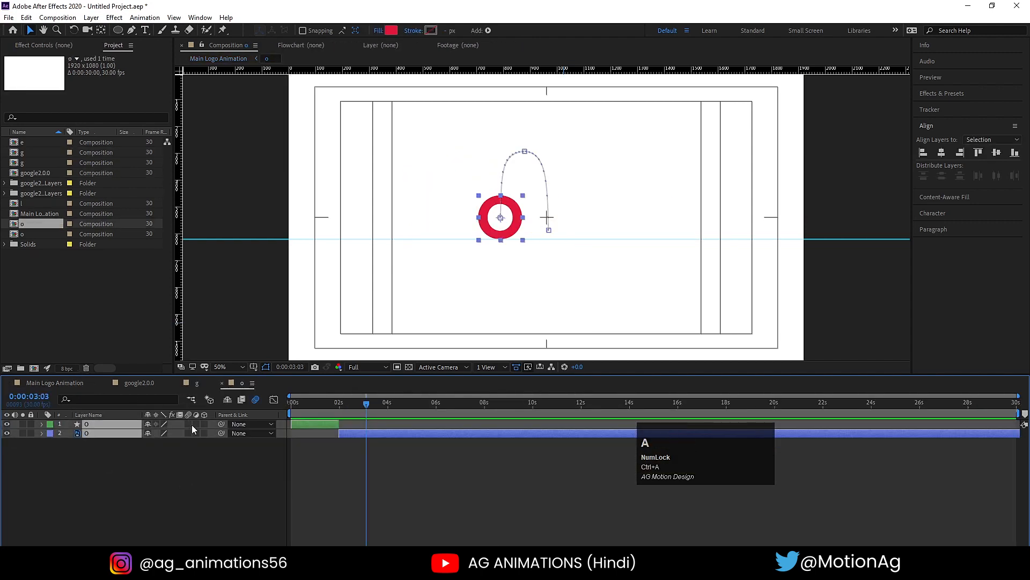
pyautogui.click(54, 382)
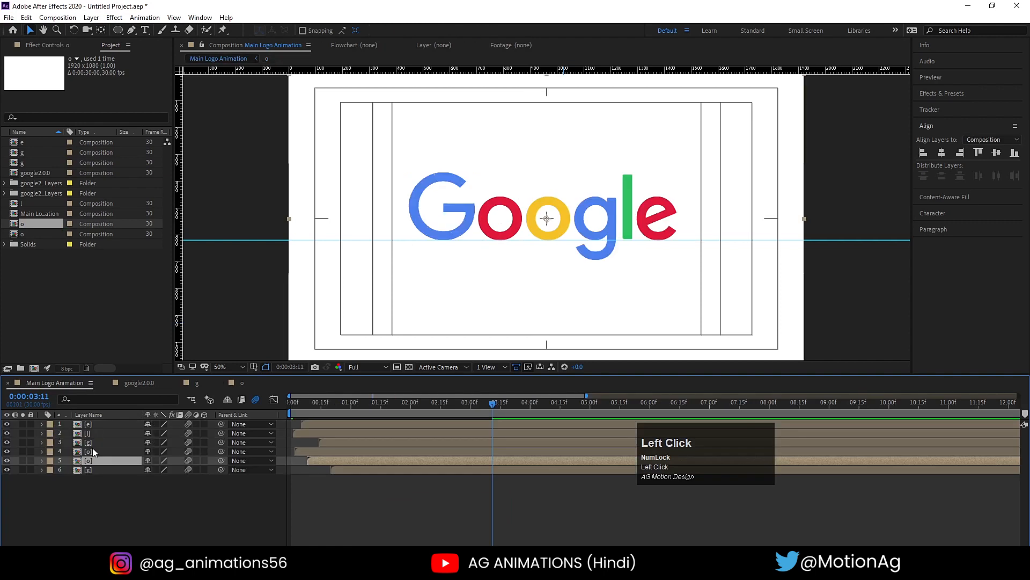
# Enable motion blur on both layers inside the yellow o precomp and the lowercase g precomp, returning to Main Logo Animation.
pyautogui.doubleClick(93, 451)
pyautogui.hotkey('ctrl', 'a')
pyautogui.click(185, 423)
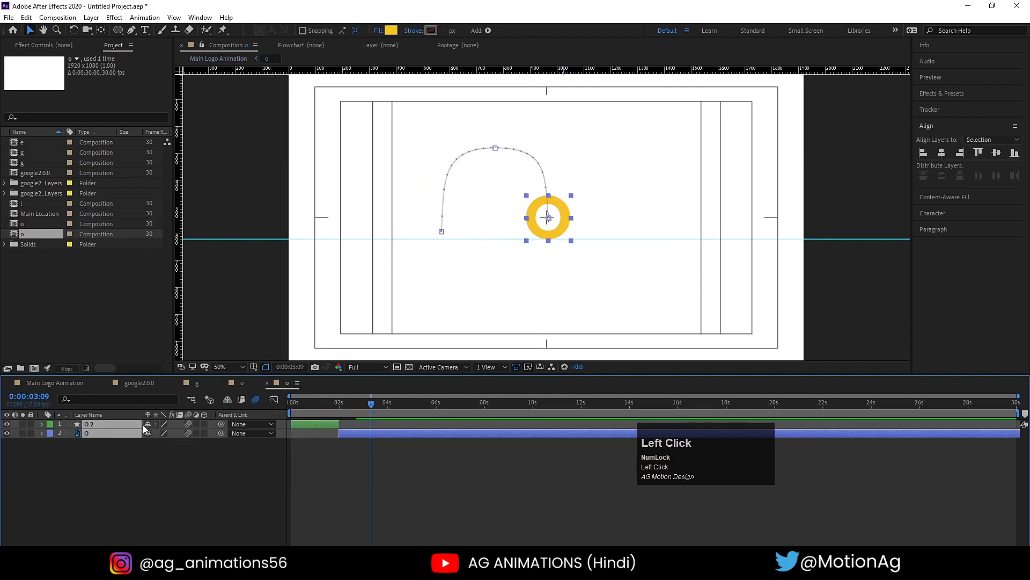
pyautogui.click(33, 382)
pyautogui.doubleClick(93, 442)
pyautogui.hotkey('ctrl', 'a')
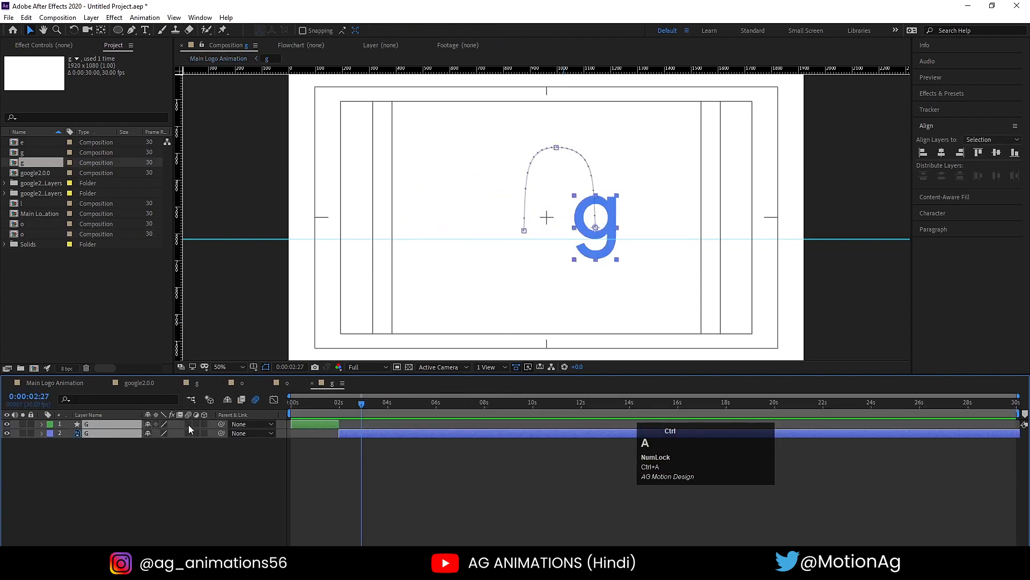
pyautogui.click(187, 424)
pyautogui.click(41, 382)
# Enable motion blur on both layers inside the l precomp and the e precomp, returning to Main Logo Animation.
pyautogui.doubleClick(96, 433)
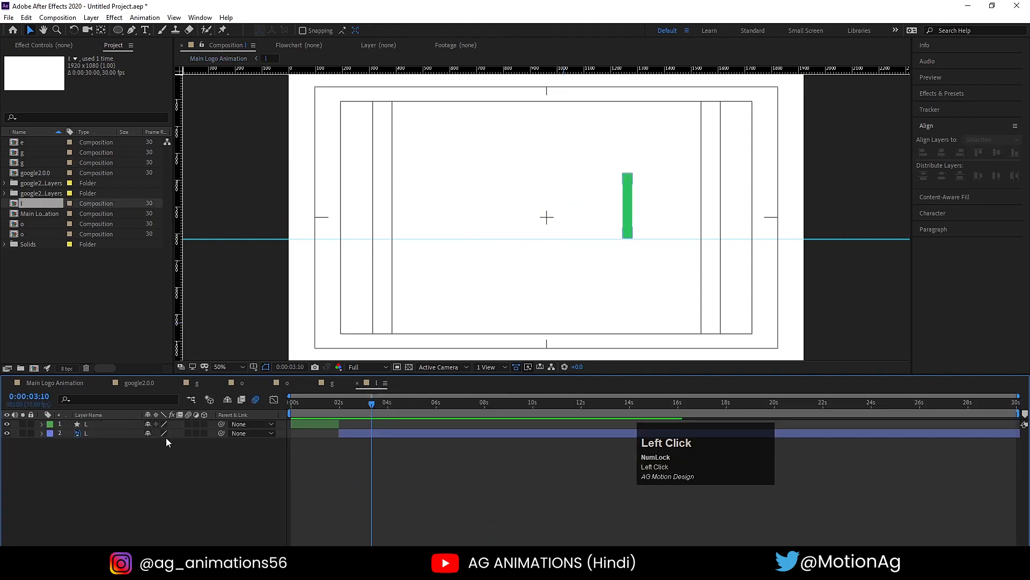
pyautogui.hotkey('ctrl', 'a')
pyautogui.click(40, 382)
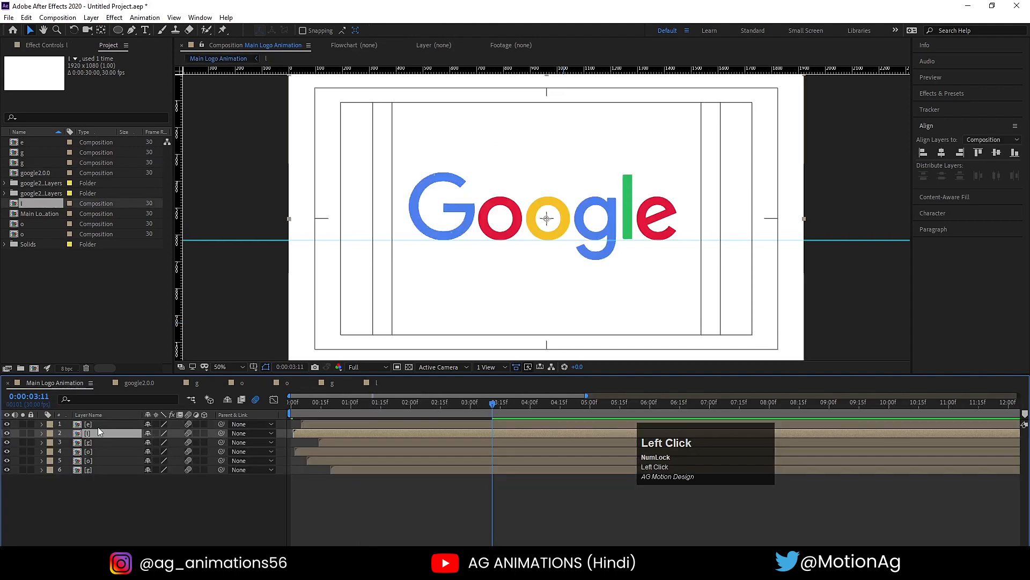
pyautogui.doubleClick(98, 427)
pyautogui.hotkey('ctrl', 'a')
pyautogui.click(186, 422)
pyautogui.click(52, 384)
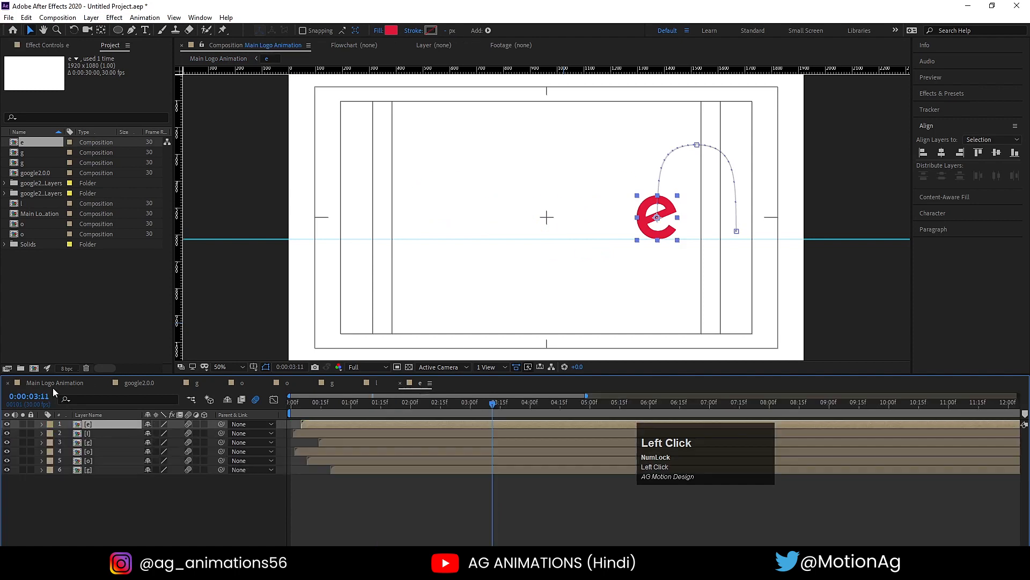
# Shift the capital G layer's start to about 0:00:00:24 and preview the motion-blurred animation from the beginning.
pyautogui.moveTo(350, 470); pyautogui.dragTo(357, 471)
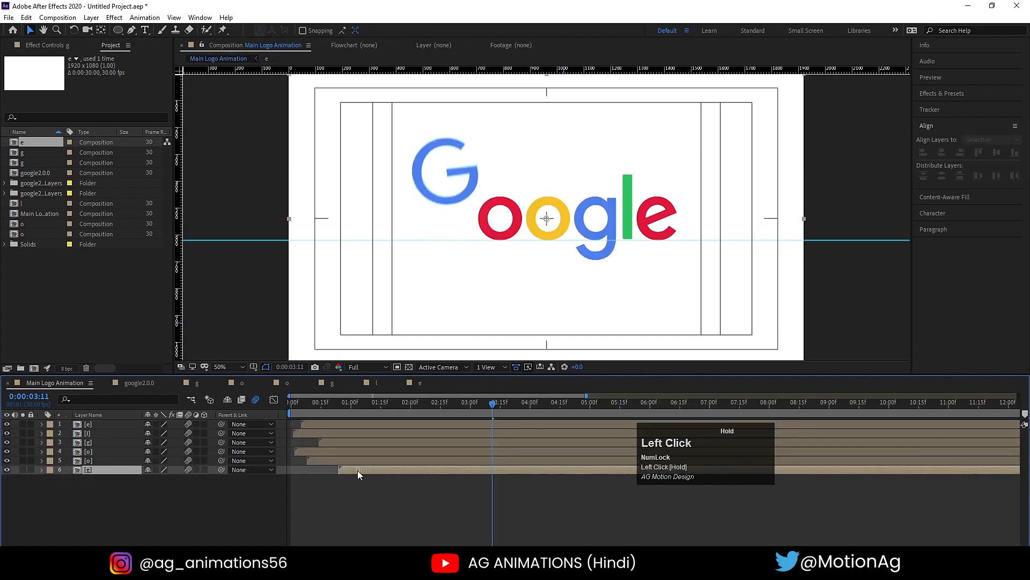
pyautogui.moveTo(324, 405); pyautogui.dragTo(270, 405)
pyautogui.press('space')
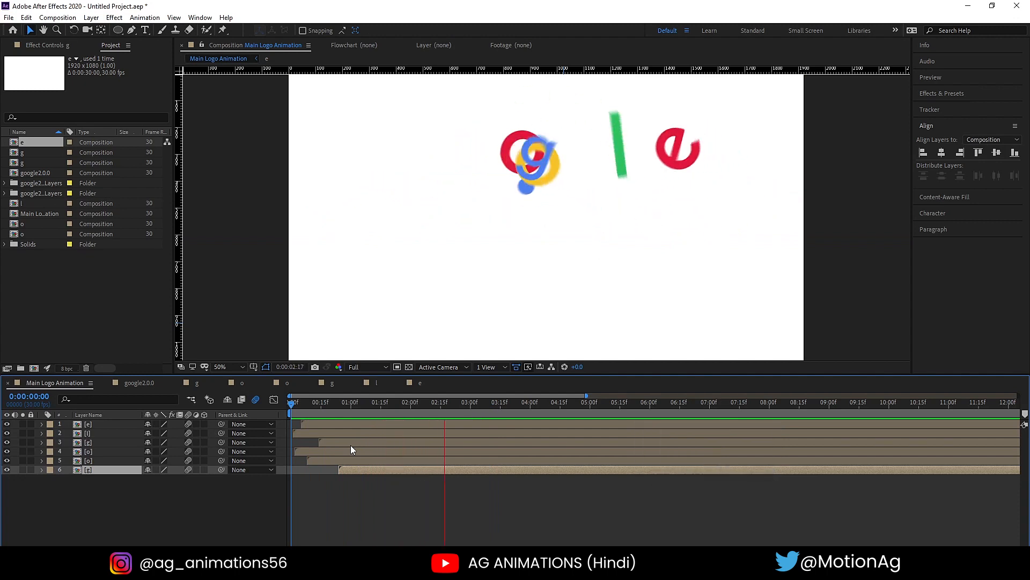
pyautogui.press('space')
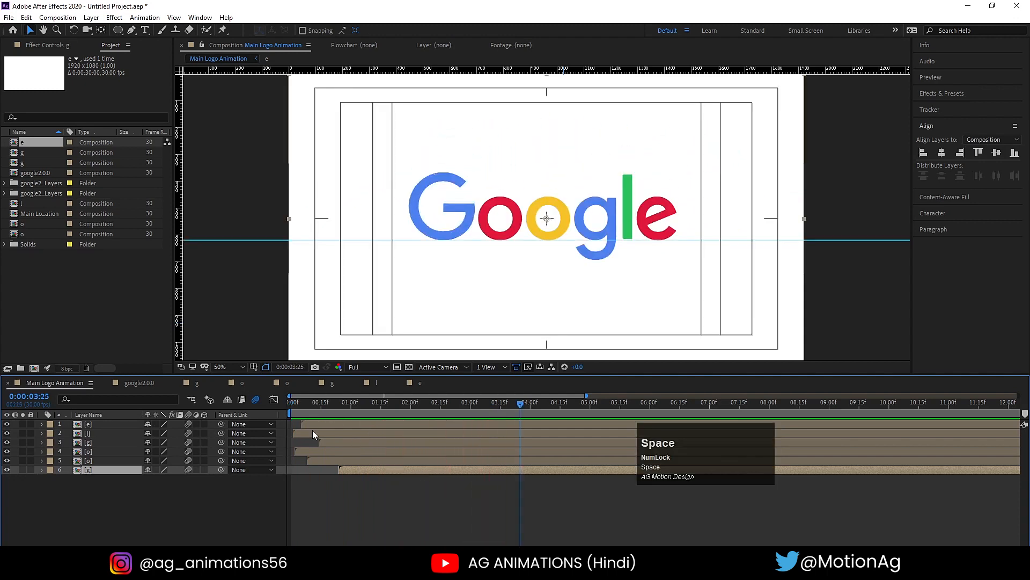
# Align the start of all six precomp layers to 0:00:00:00 and deselect them.
pyautogui.moveTo(298, 407); pyautogui.dragTo(239, 406)
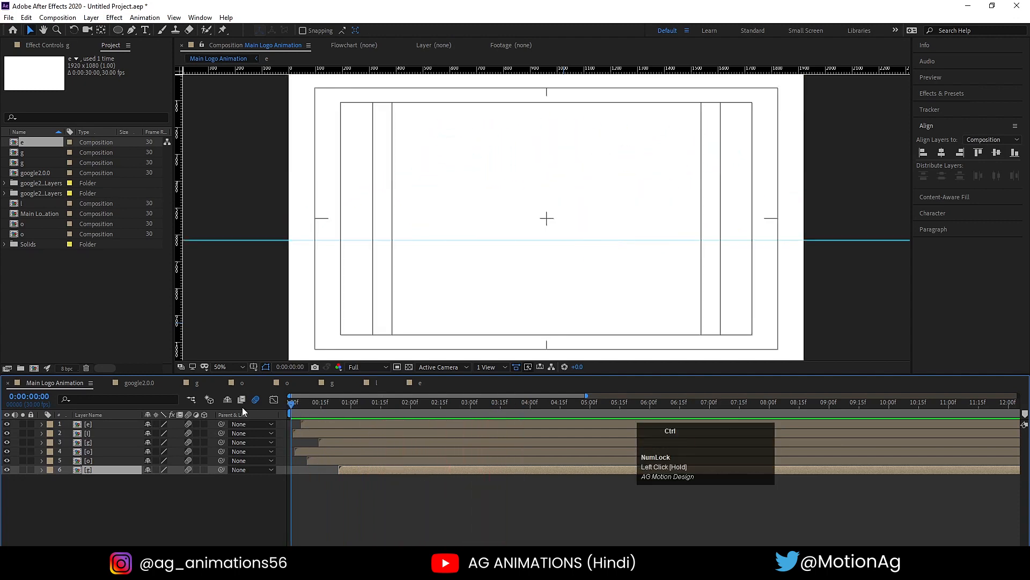
pyautogui.hotkey('ctrl', 'a')
pyautogui.press('[')
pyautogui.click(367, 476)
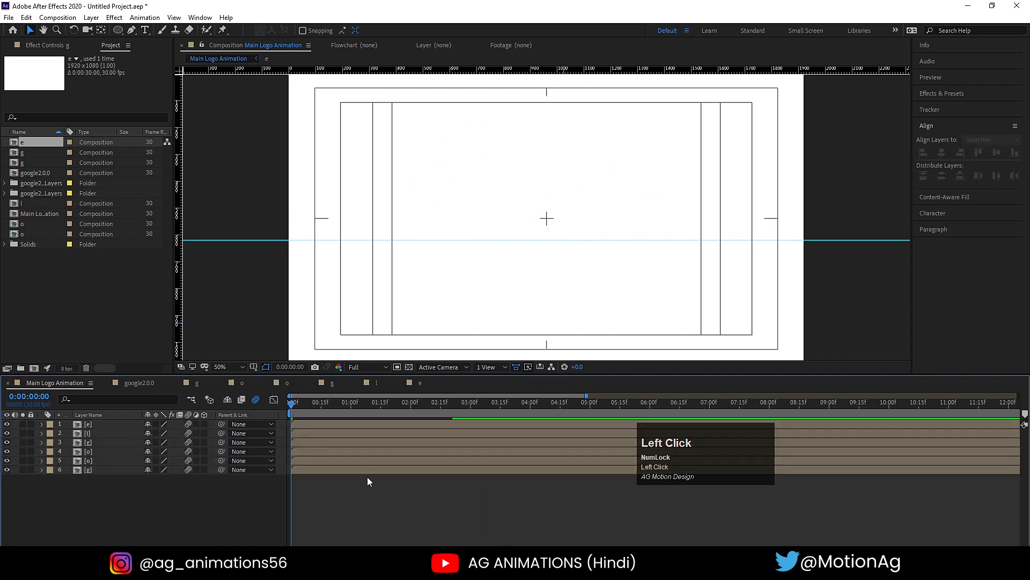
# Try staggering the five layers below e progressively later, ending with the capital G at about 0:00:01:16, and preview the animation.
pyautogui.click(303, 434)
pyautogui.press('Num_Lock')
pyautogui.press('=')
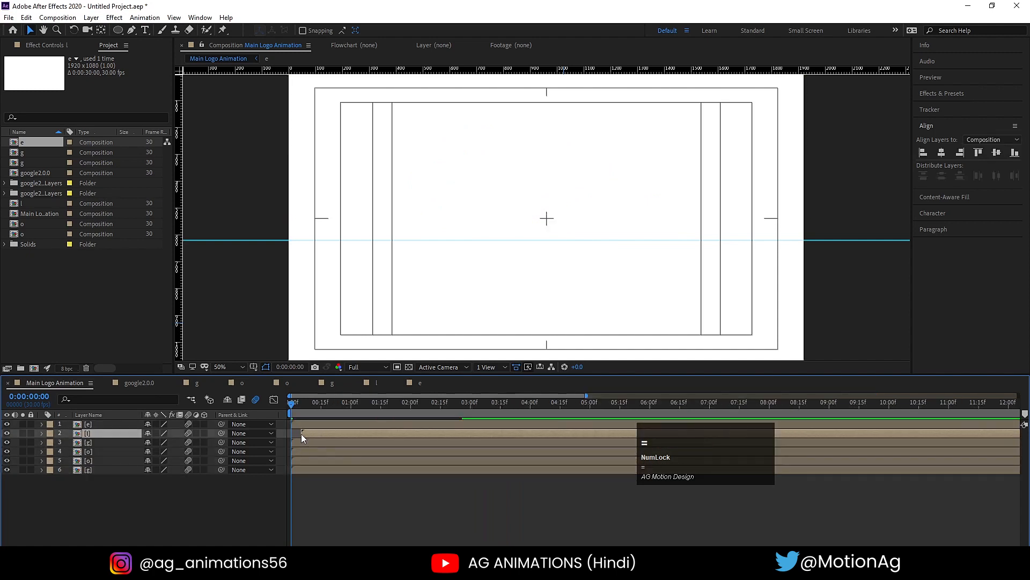
pyautogui.moveTo(301, 433); pyautogui.dragTo(401, 471)
pyautogui.press('space')
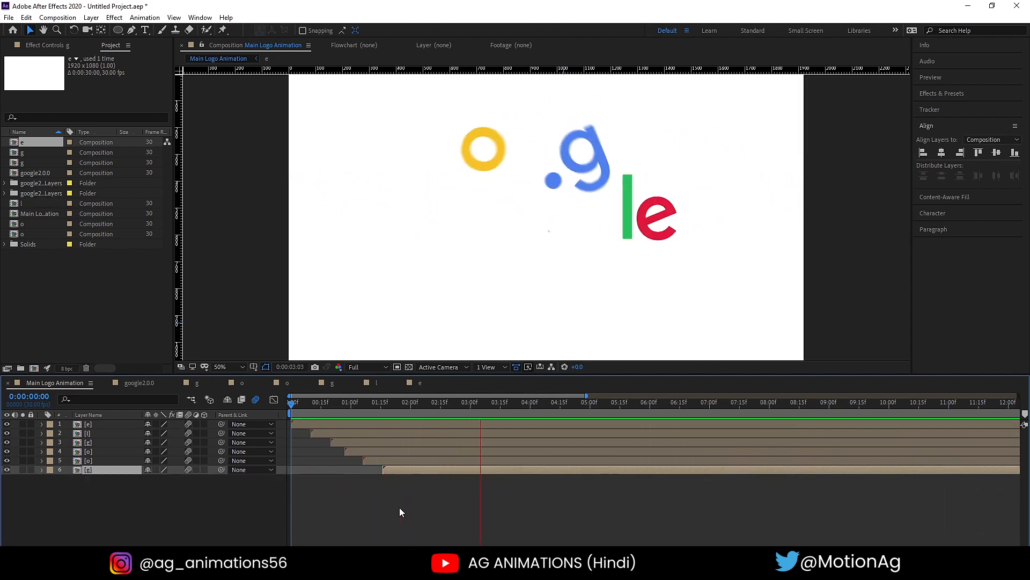
pyautogui.press('space')
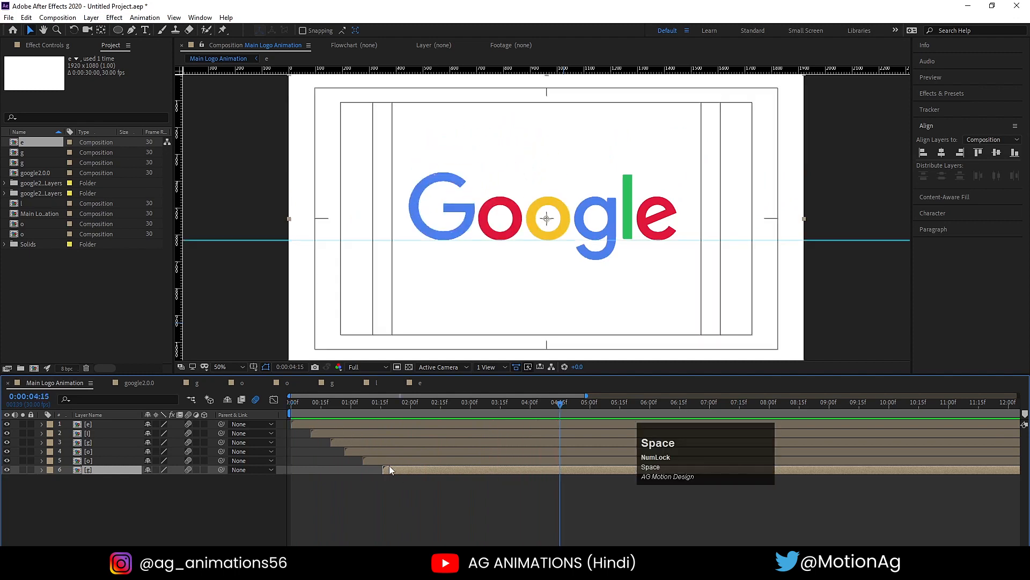
# Realign all layers to 0:00:00:00, restagger those below e at about 15, 7, 25, 40 and 54 frames, and preview the timing.
pyautogui.hotkey('ctrl', 'a')
pyautogui.moveTo(296, 407); pyautogui.dragTo(440, 472)
pyautogui.press('[')
pyautogui.click(301, 430)
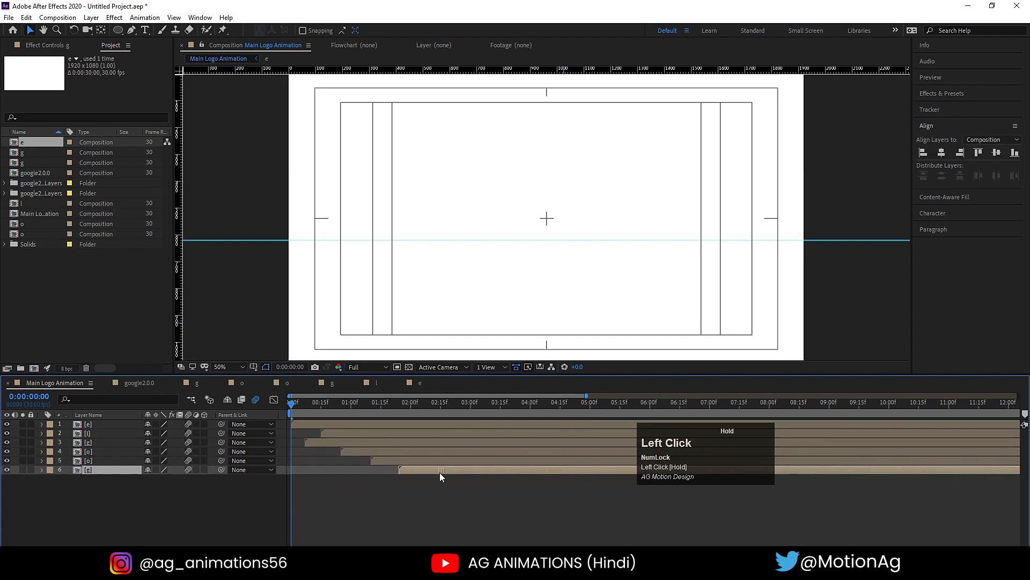
pyautogui.press('space')
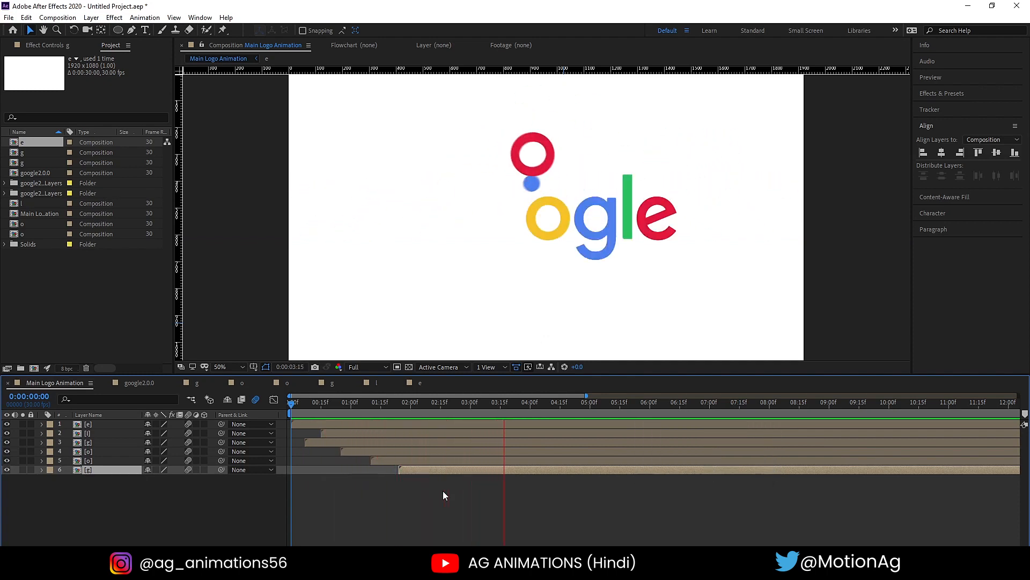
pyautogui.press('space')
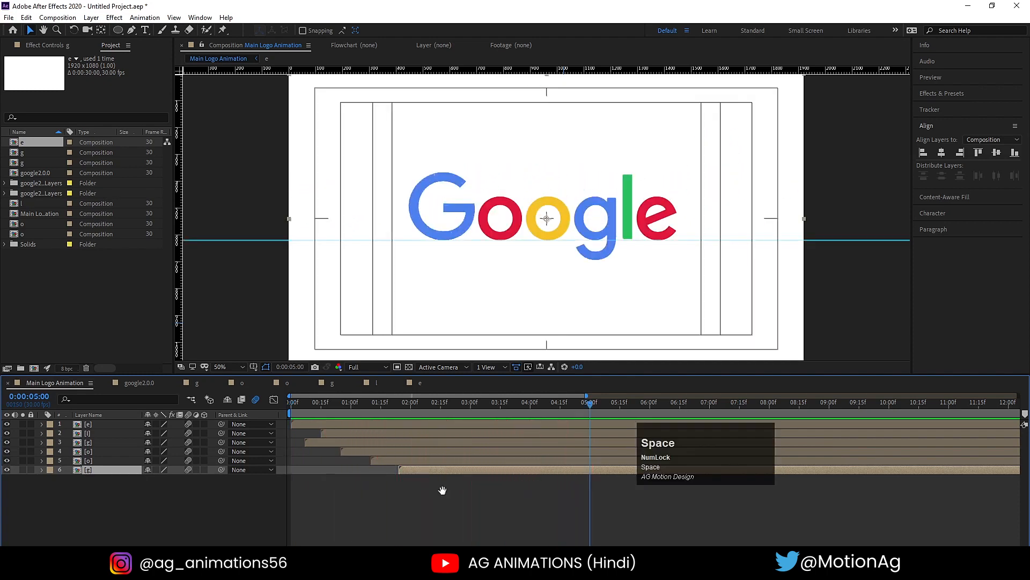
# End the work area at 0:00:05:07 and preview the trimmed range from the beginning.
pyautogui.press('n')
pyautogui.press('space')
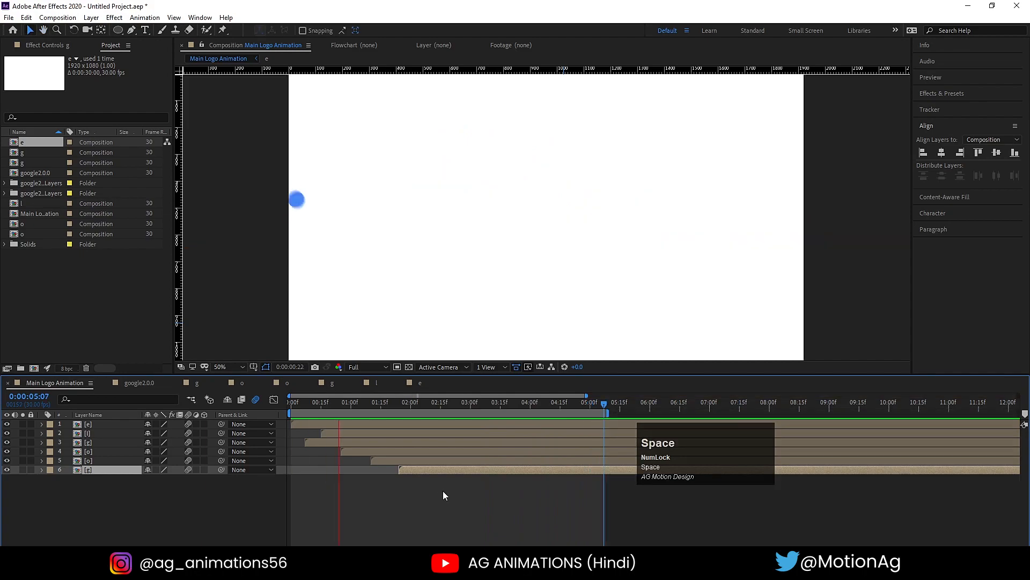